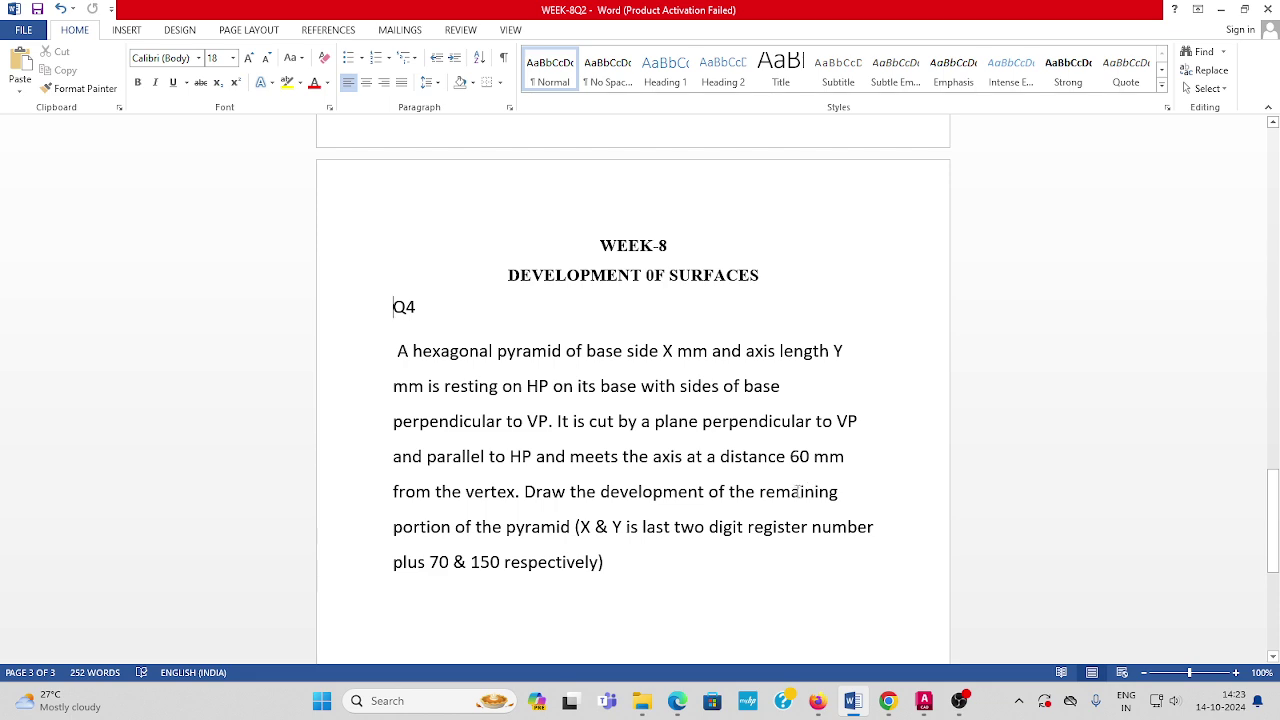
Switch to AutoCAD and draw a six-sided polygon by its edge, with a vertical left side of 70 mm.
mouse_move(924, 700)
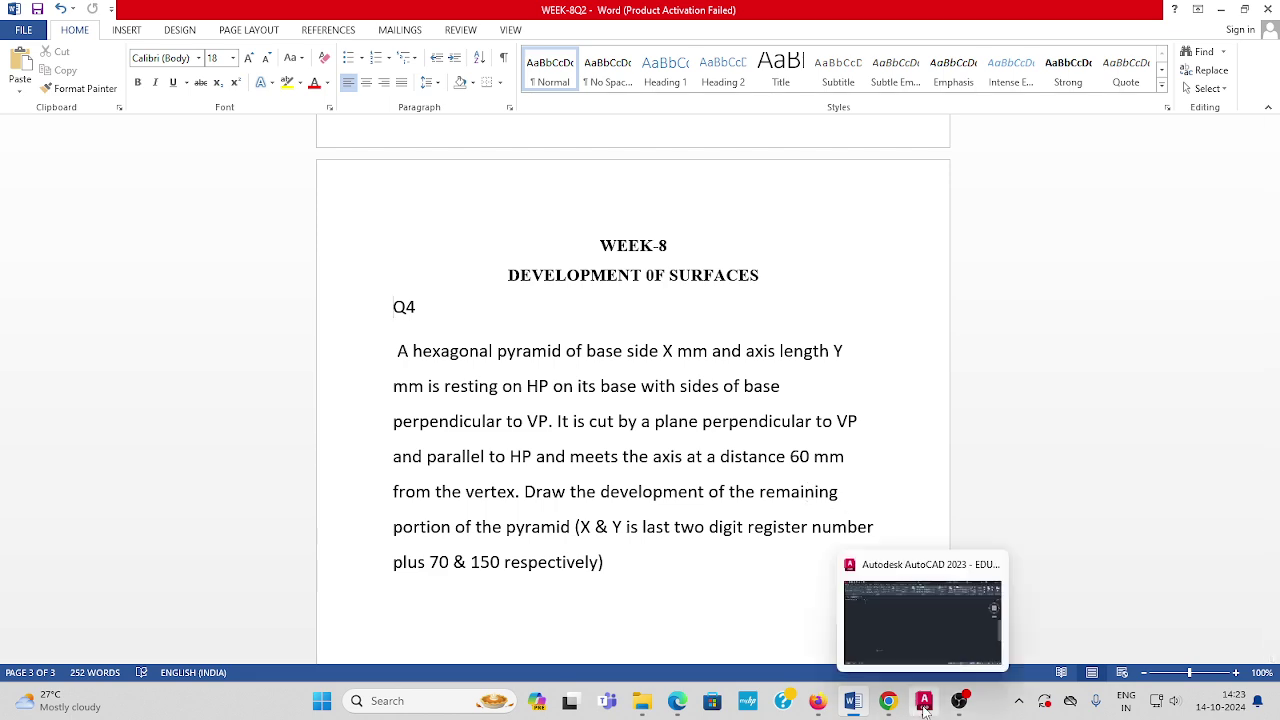
left_click(917, 620)
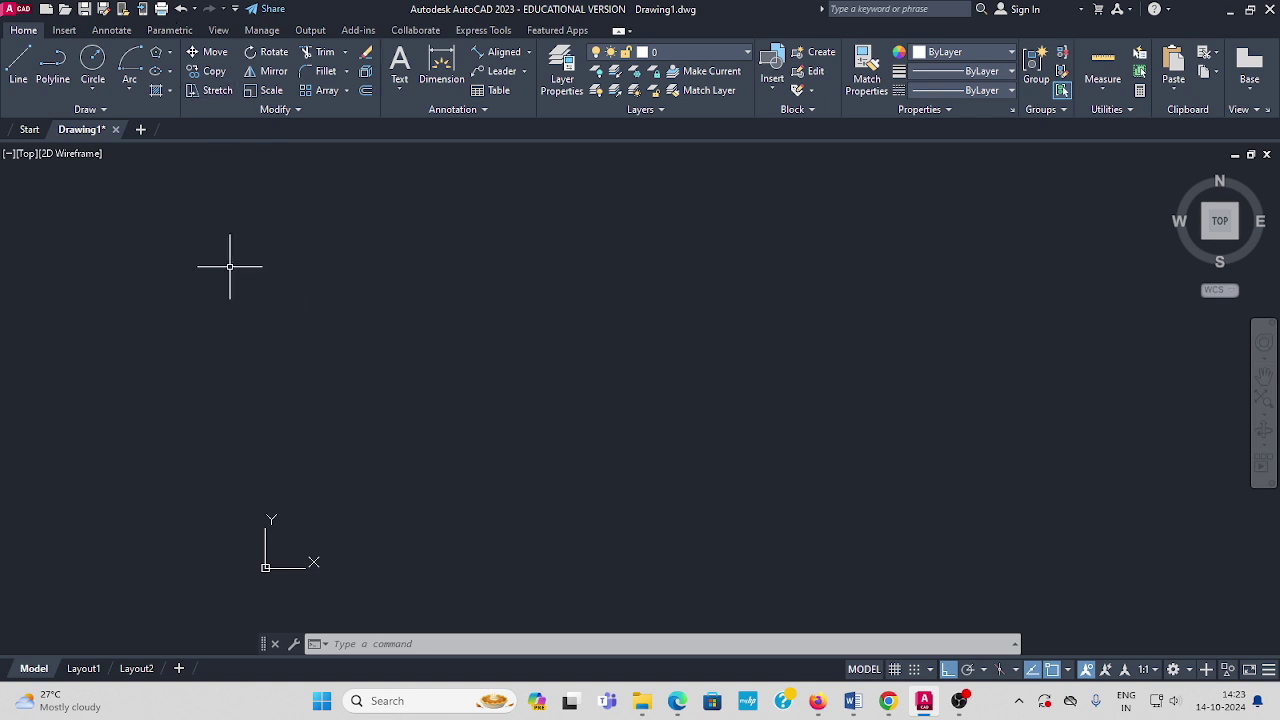
left_click(157, 55)
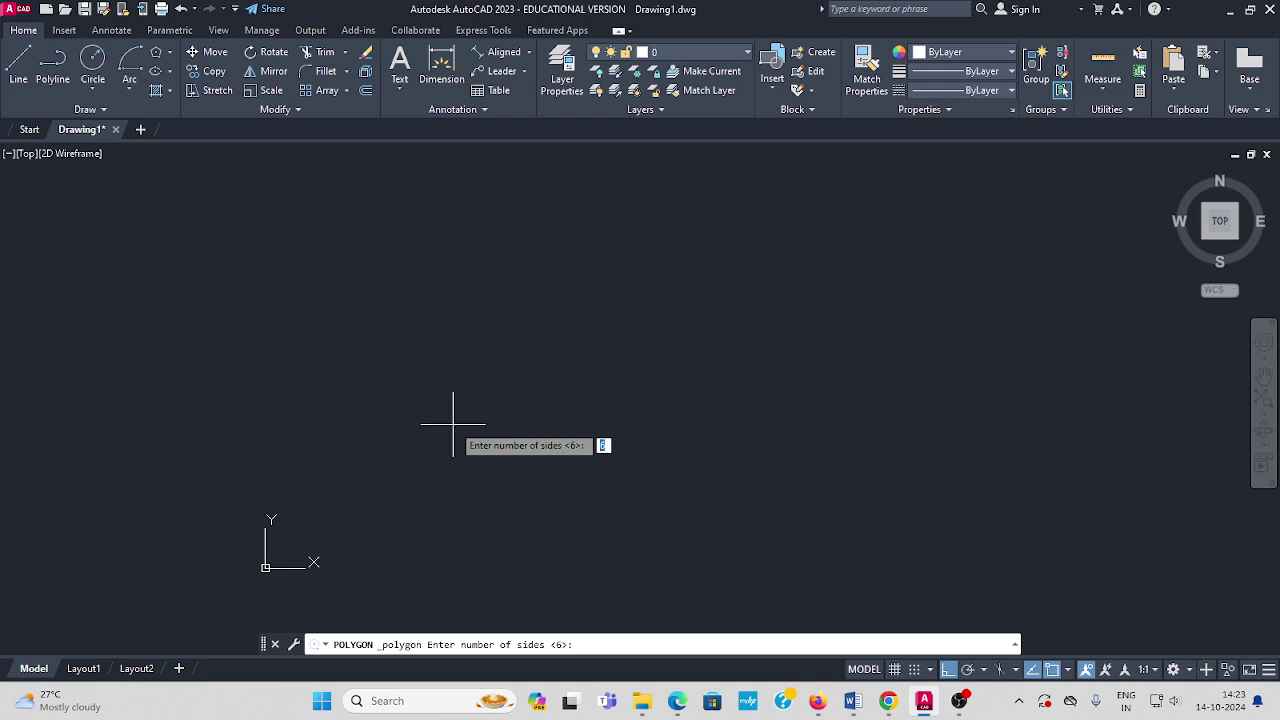
key("Return")
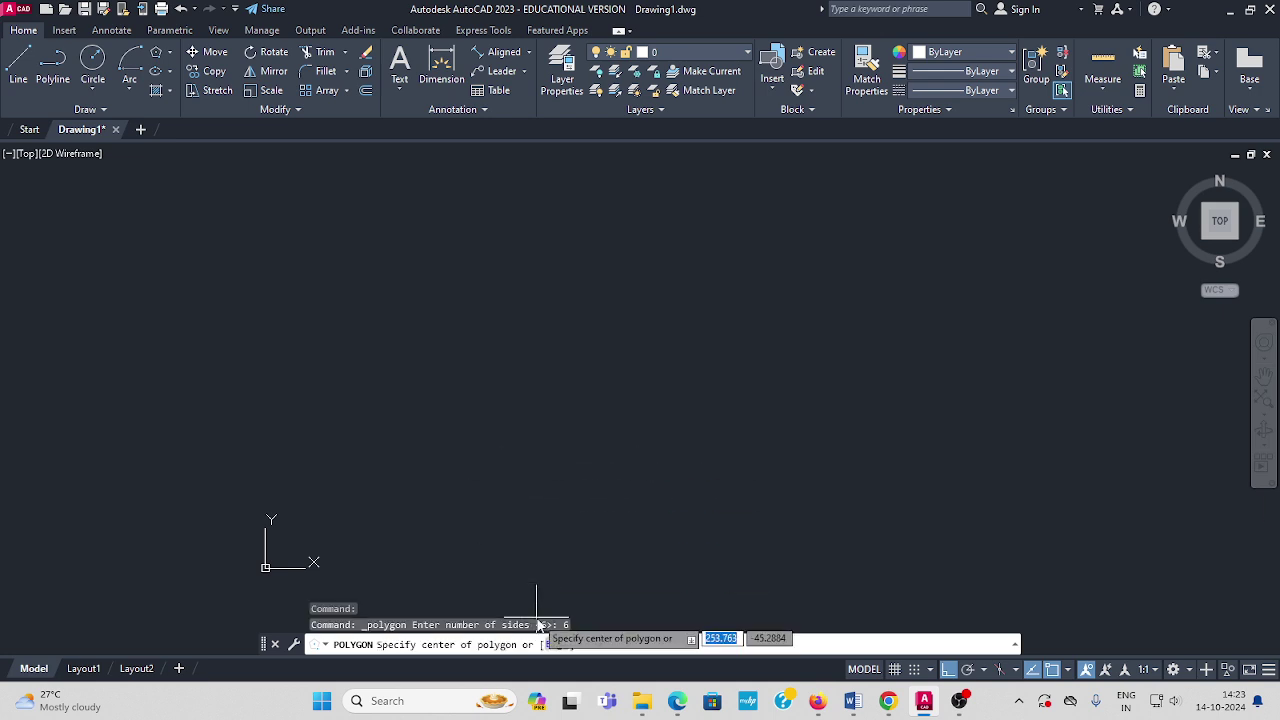
left_click(556, 644)
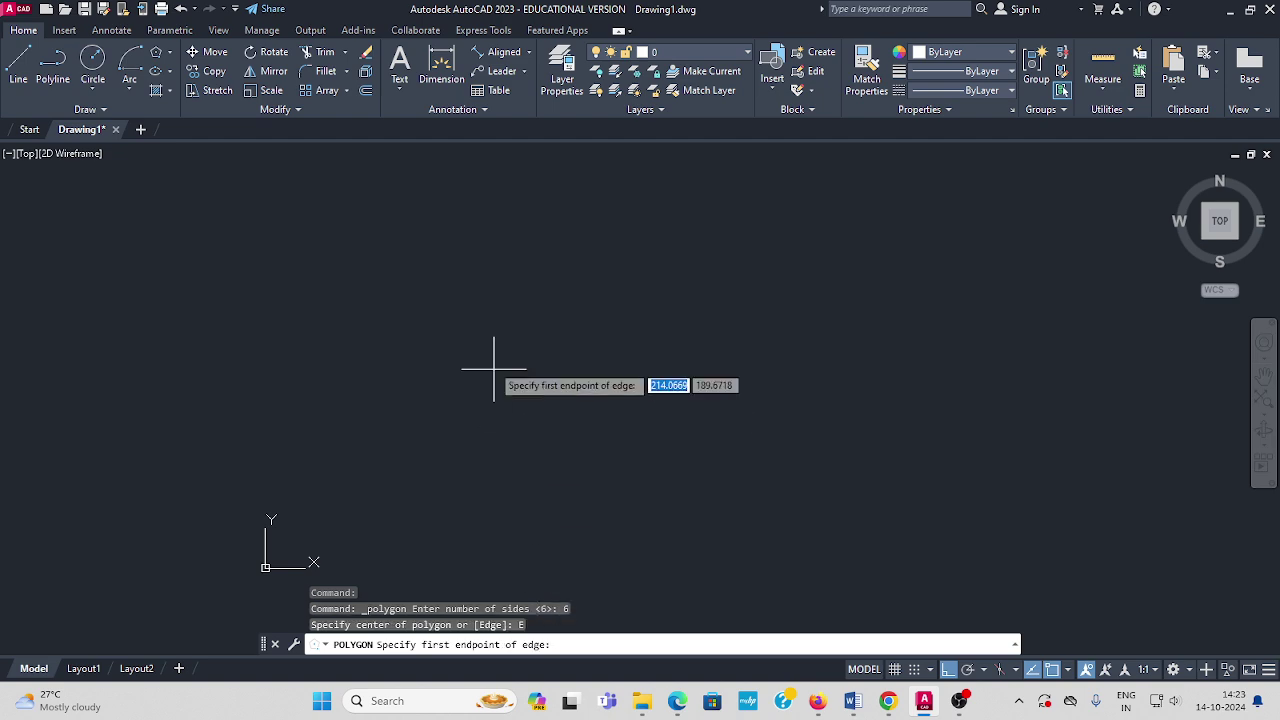
left_click(496, 361)
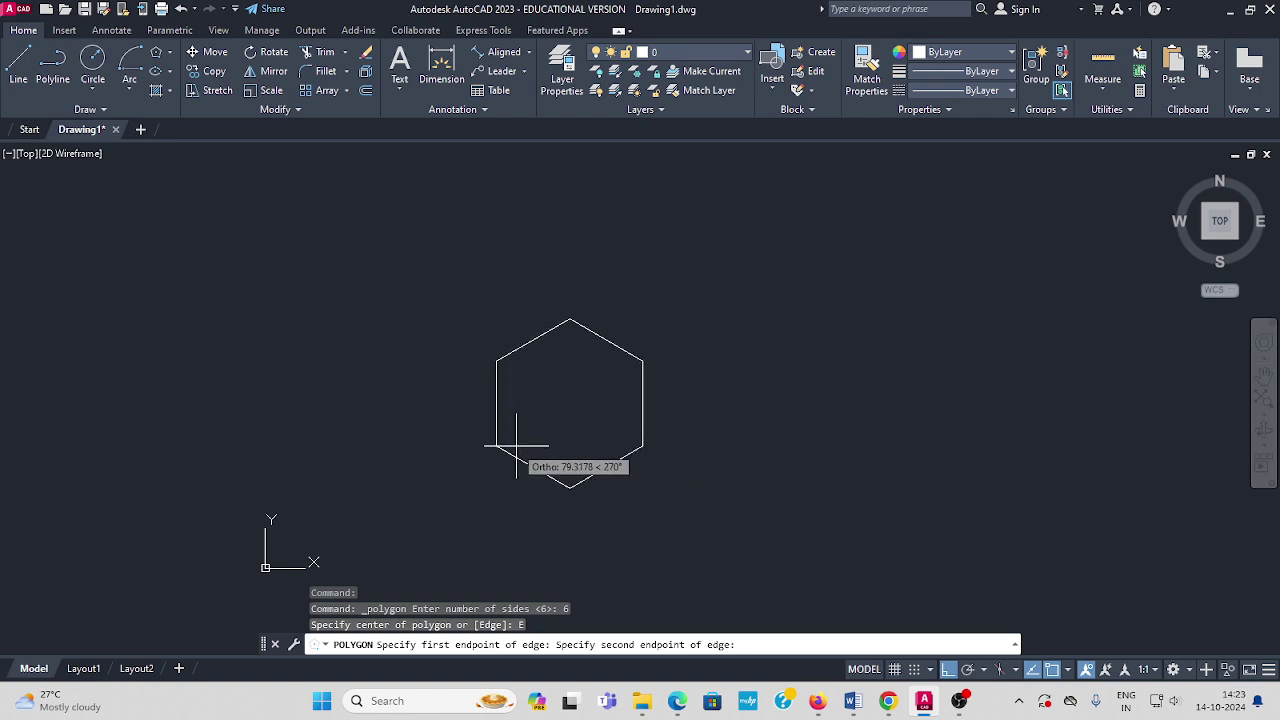
type("7")
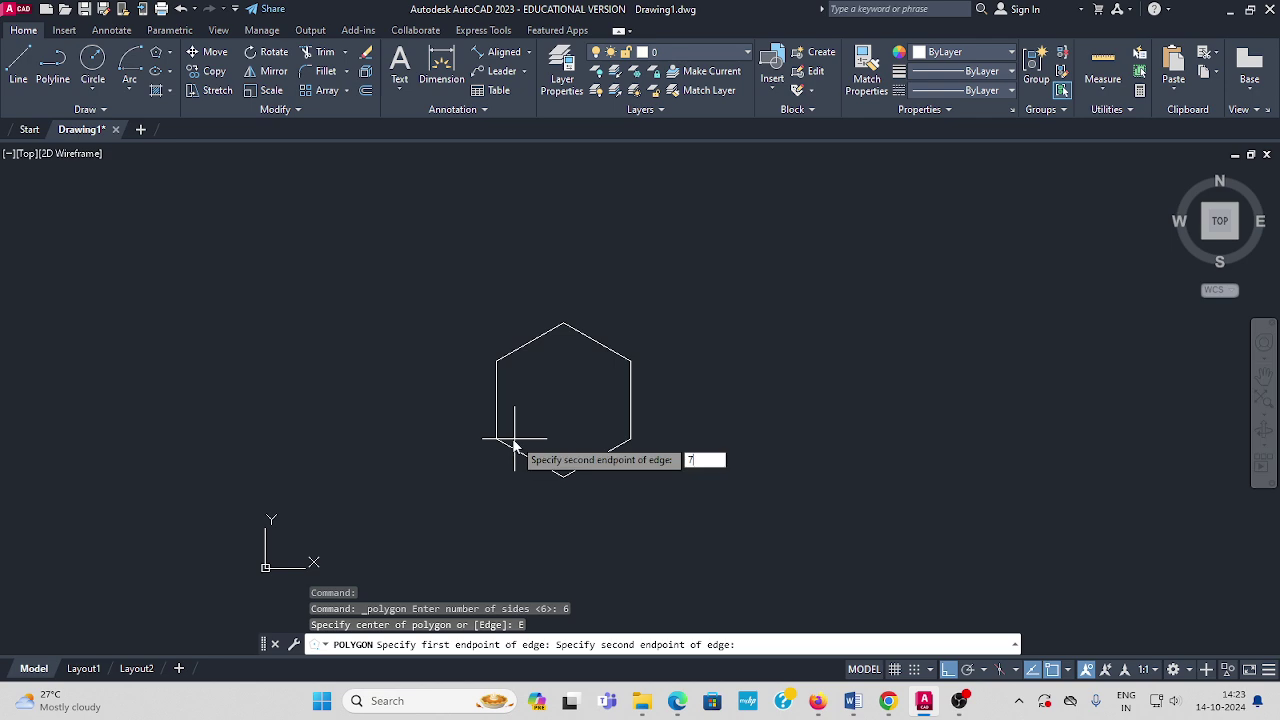
type("0")
key("Return")
Draw a horizontal reference line just above the hexagon, extending past it on both sides.
middle_click_drag(687, 403, 677, 420)
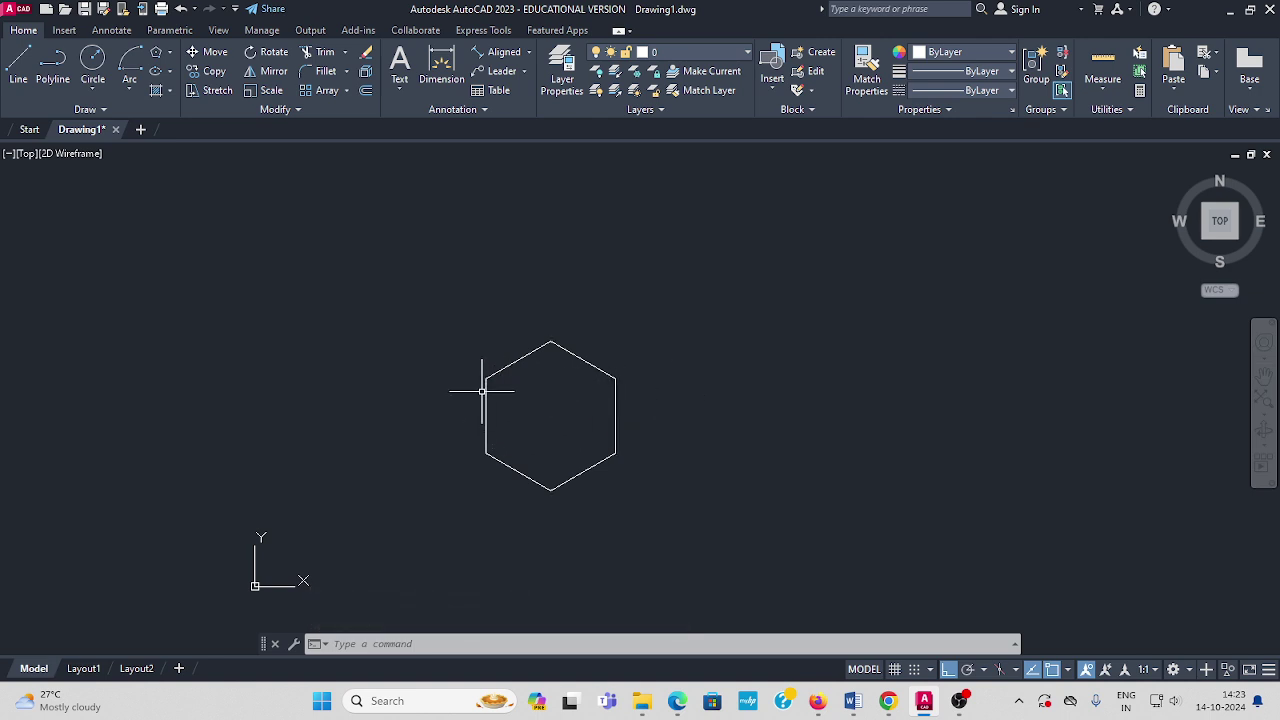
left_click(18, 60)
left_click(423, 305)
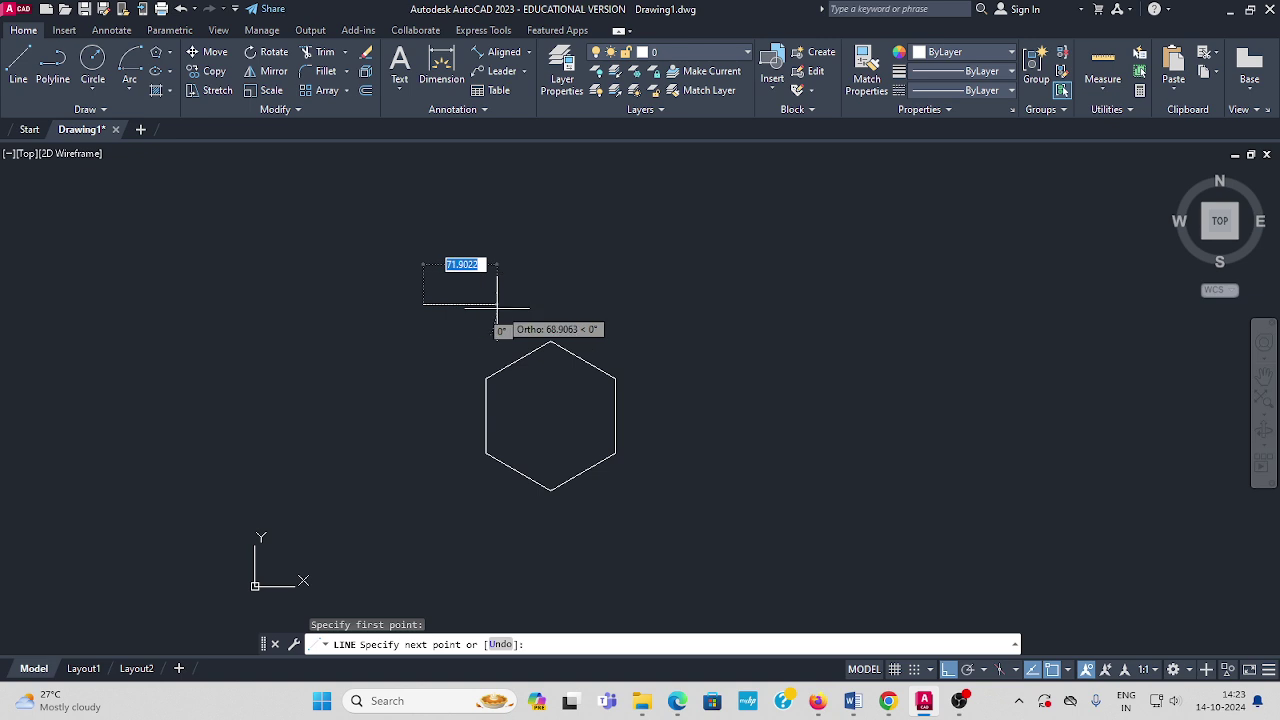
left_click(677, 305)
key("Escape")
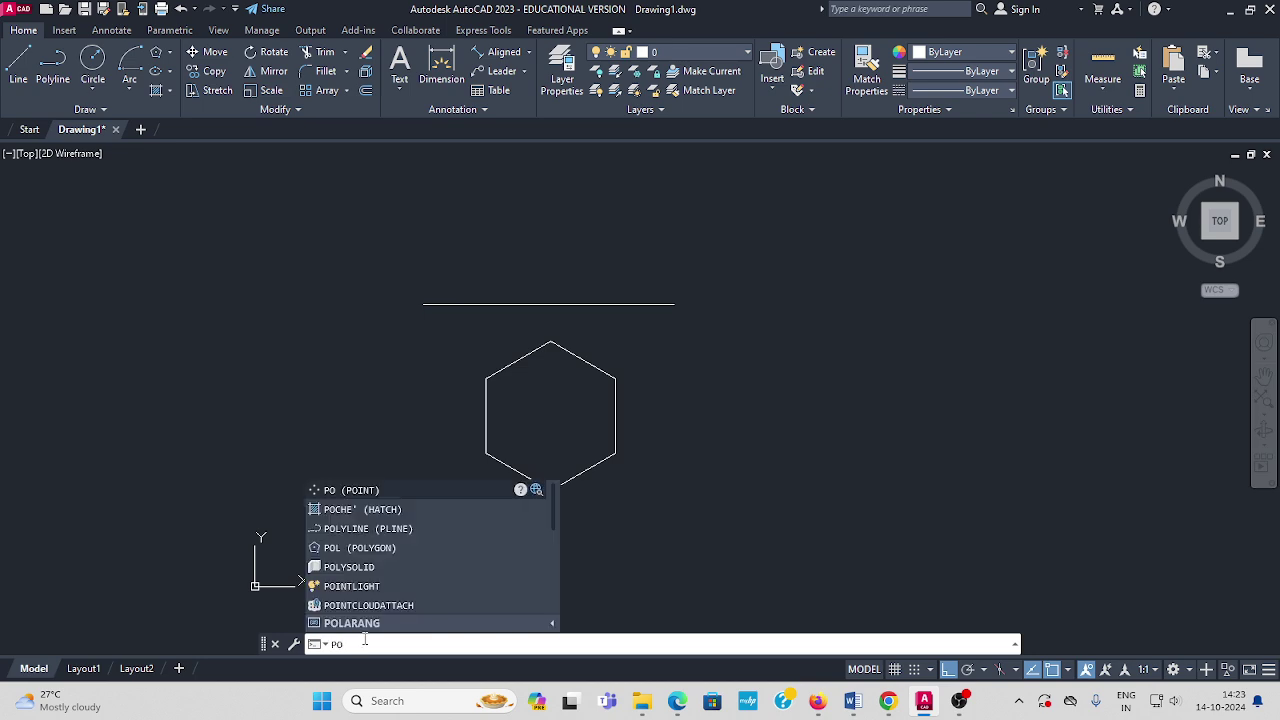
Place a point marker on each of the hexagon's six corners.
left_click(365, 490)
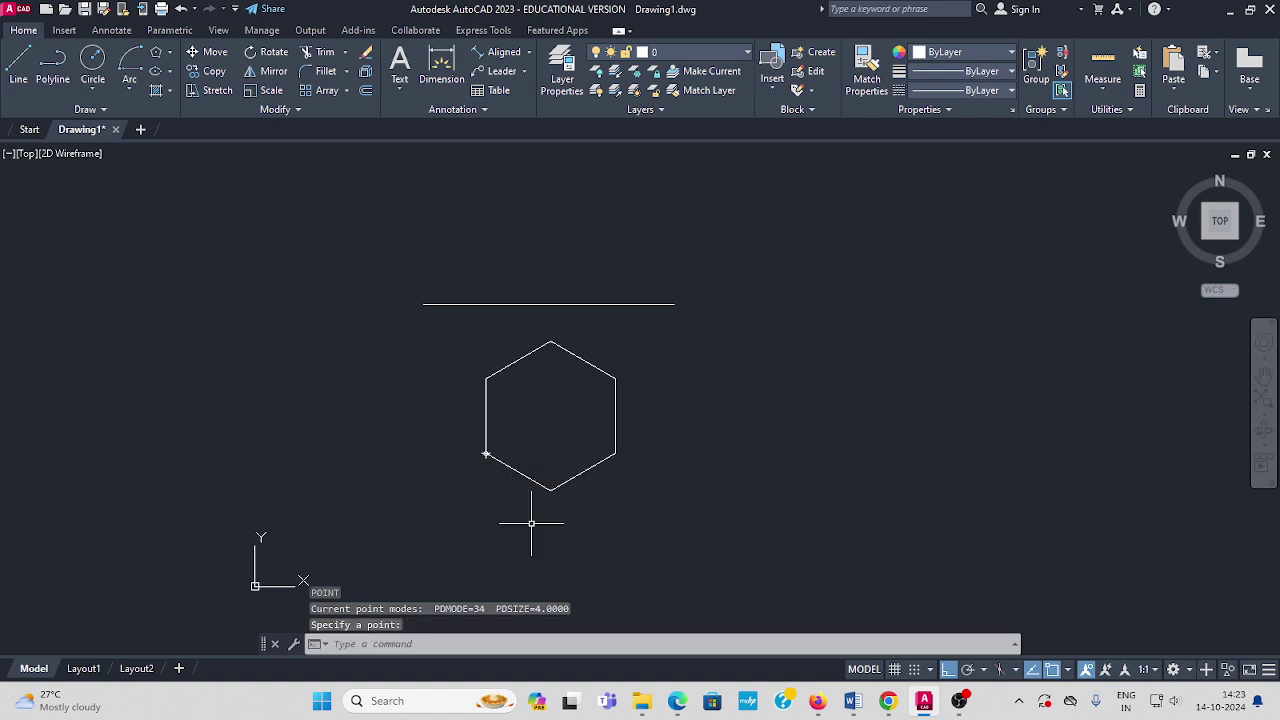
key("Return")
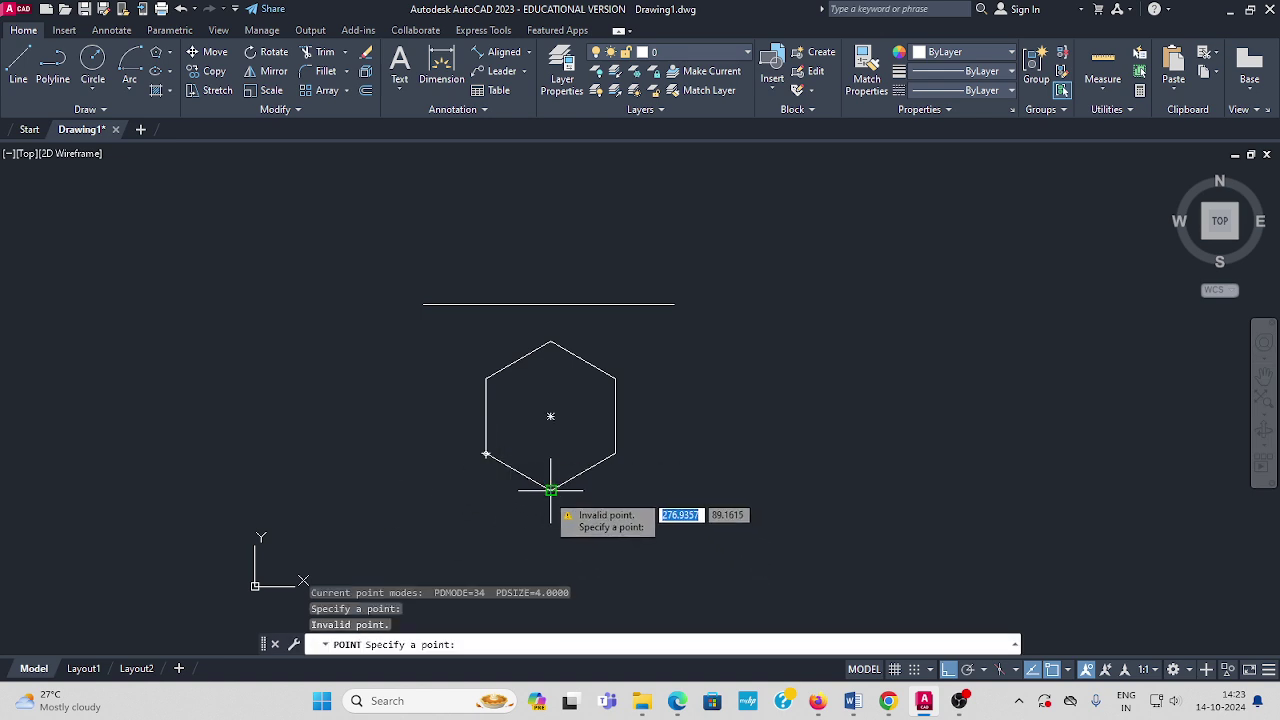
left_click(551, 489)
key("Return")
key("Return")
left_click(615, 454)
key("Return")
key("Return")
left_click(618, 377)
key("Return")
key("Return")
left_click(551, 342)
key("Return")
key("Return")
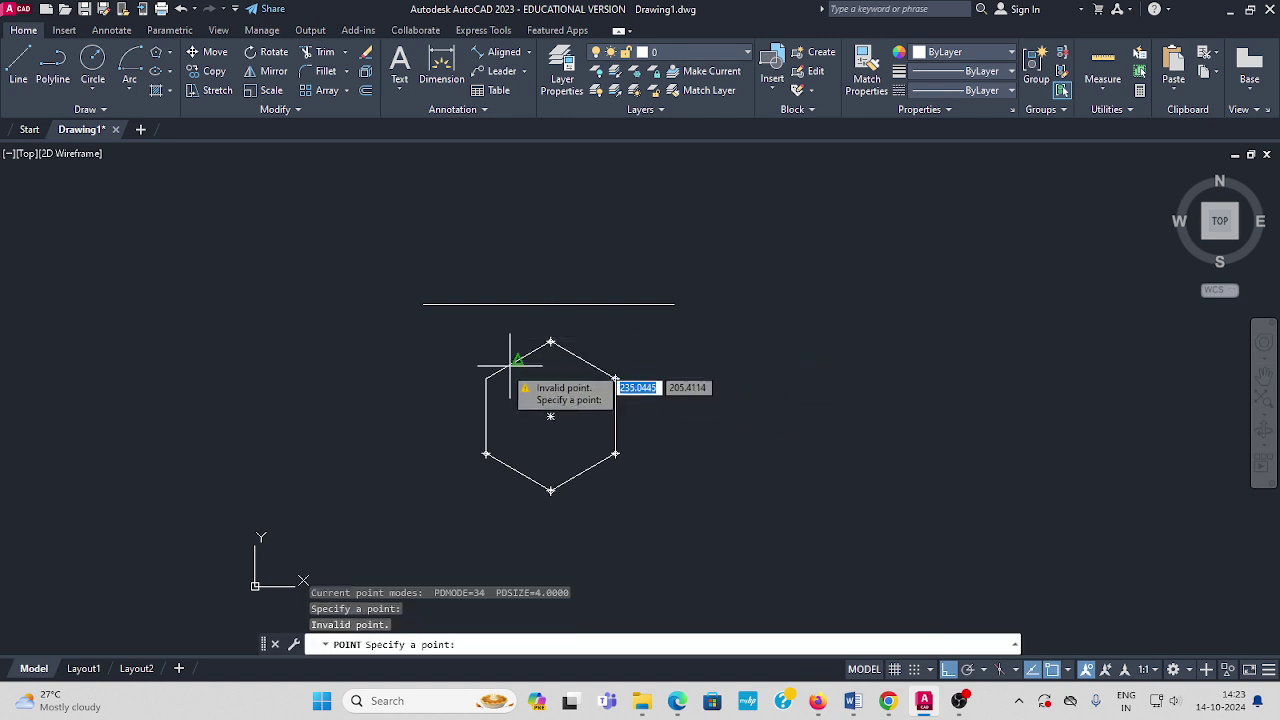
left_click(486, 378)
key("Return")
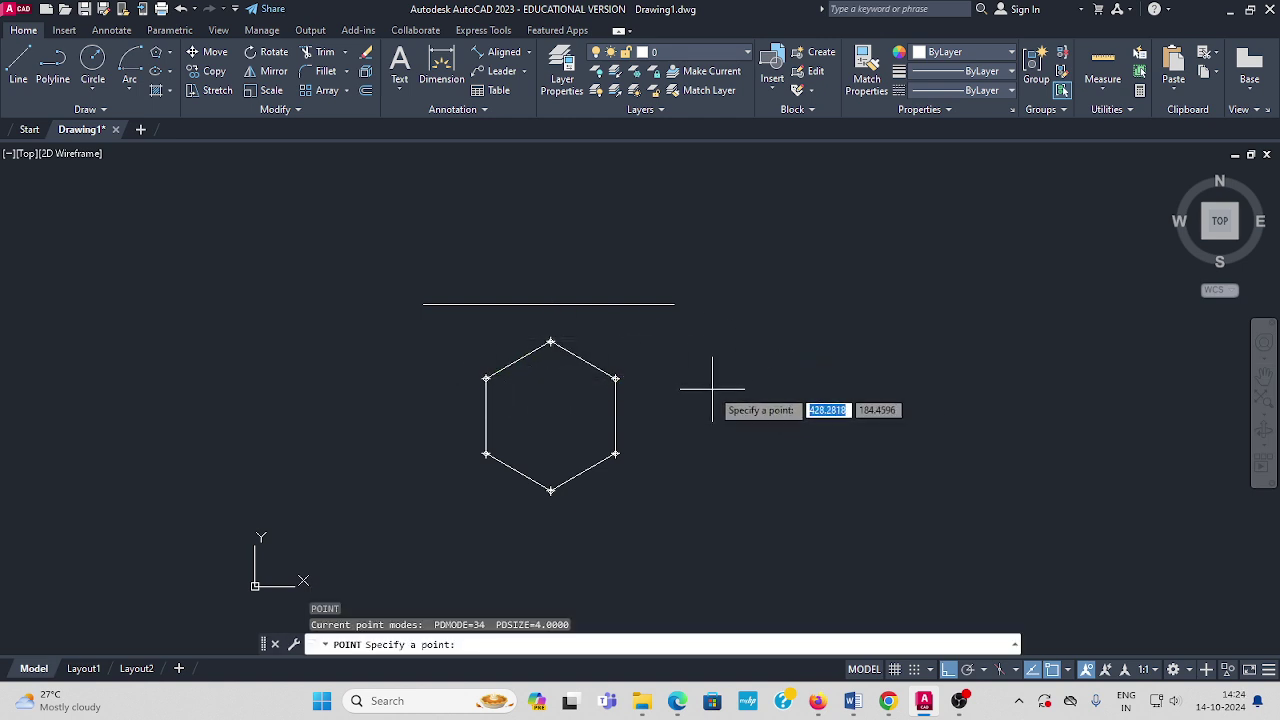
key("Escape")
Draw a vertical projection line from the hexagon's lower-left corner up to the horizontal reference line.
middle_click_drag(686, 374, 616, 389)
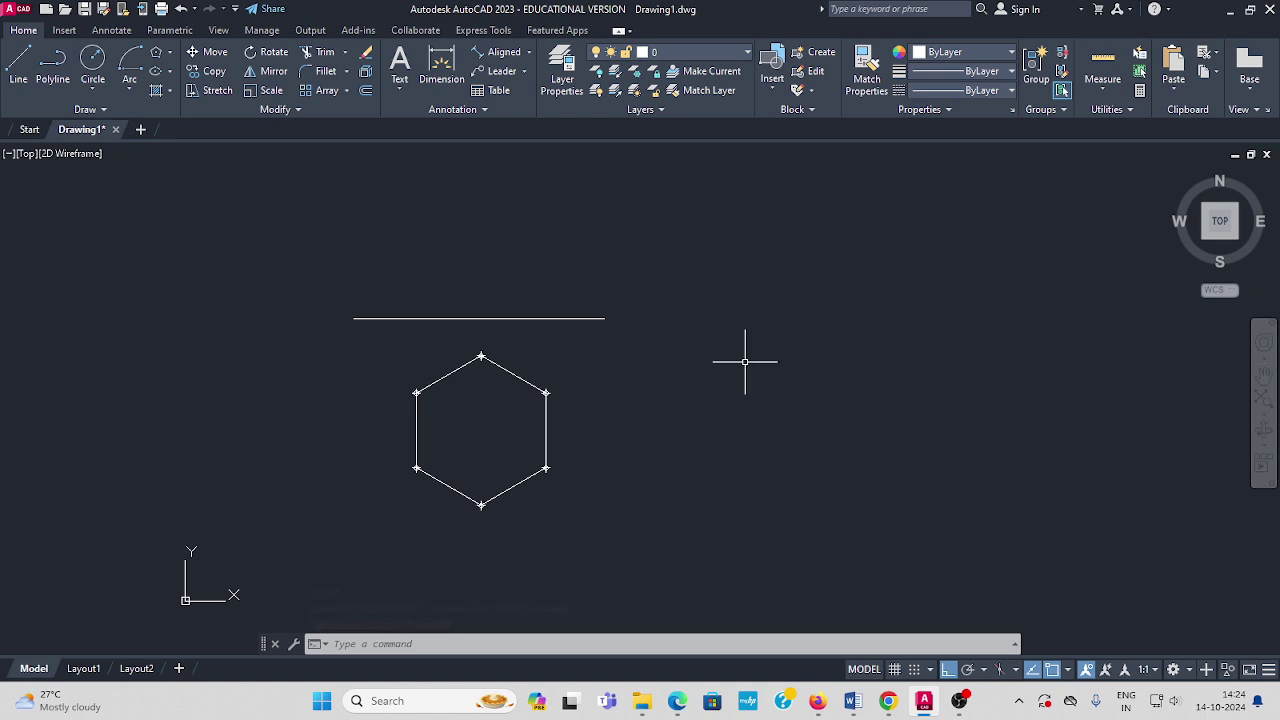
left_click(20, 62)
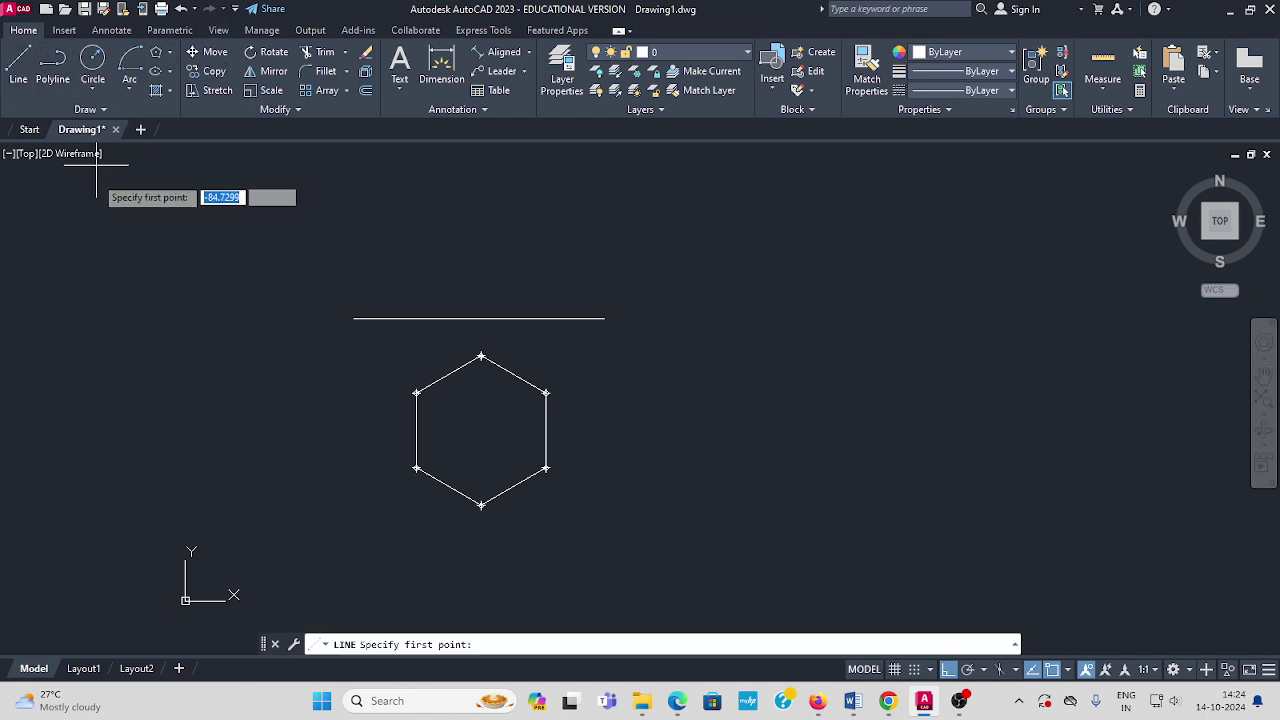
left_click(416, 468)
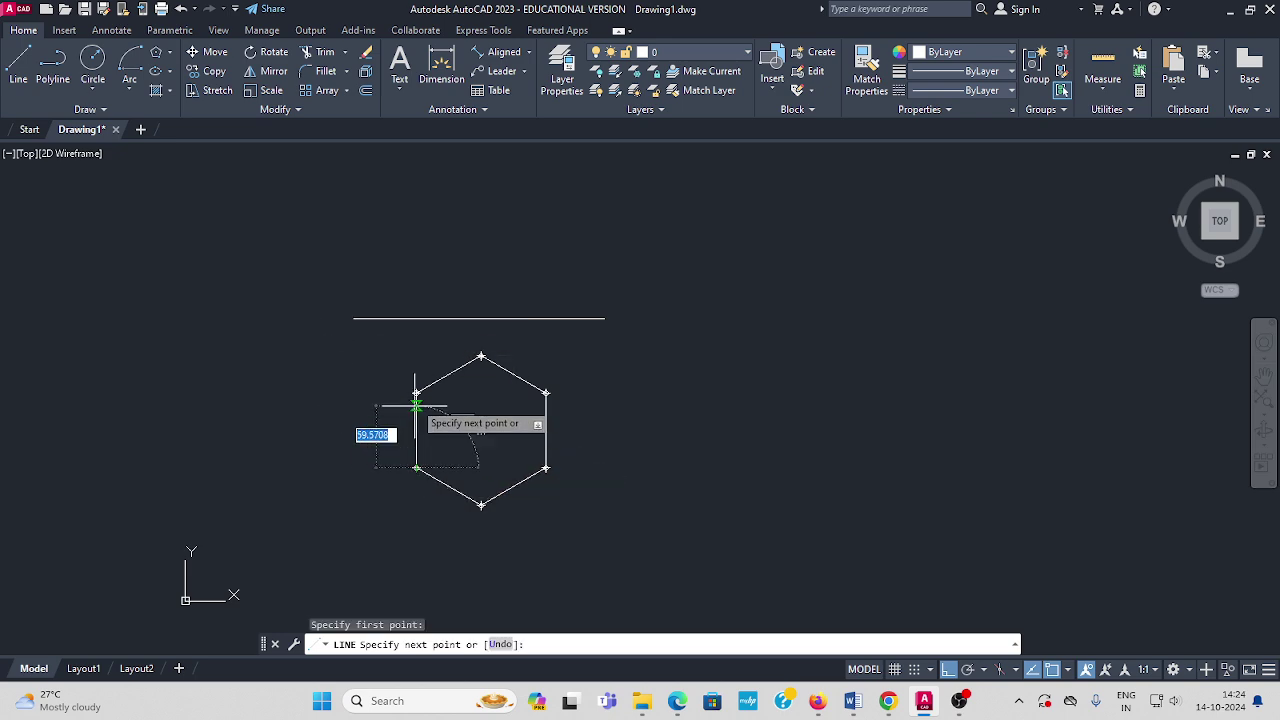
left_click(417, 319)
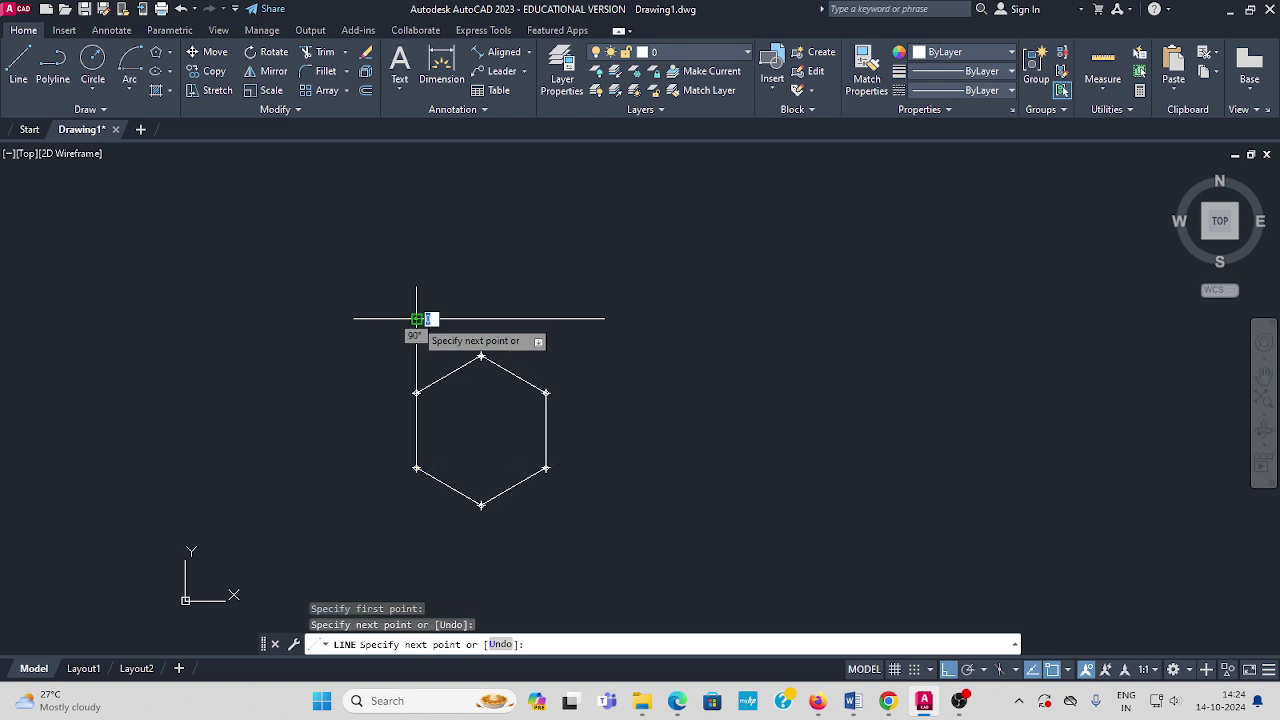
key("Return")
Draw a vertical projection line from the hexagon's bottom corner through its centre up to the reference line.
key("Return")
left_click(481, 505)
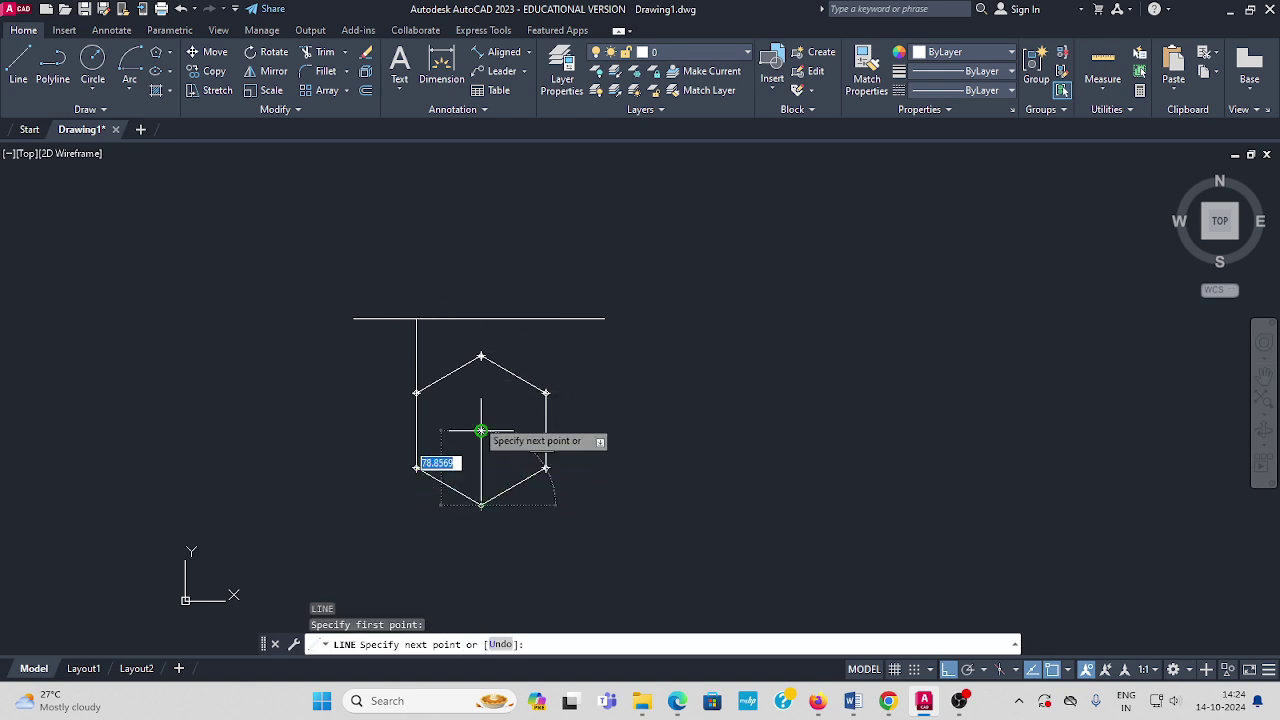
scroll(481, 319, "up", 5)
left_click(459, 325)
key("Return")
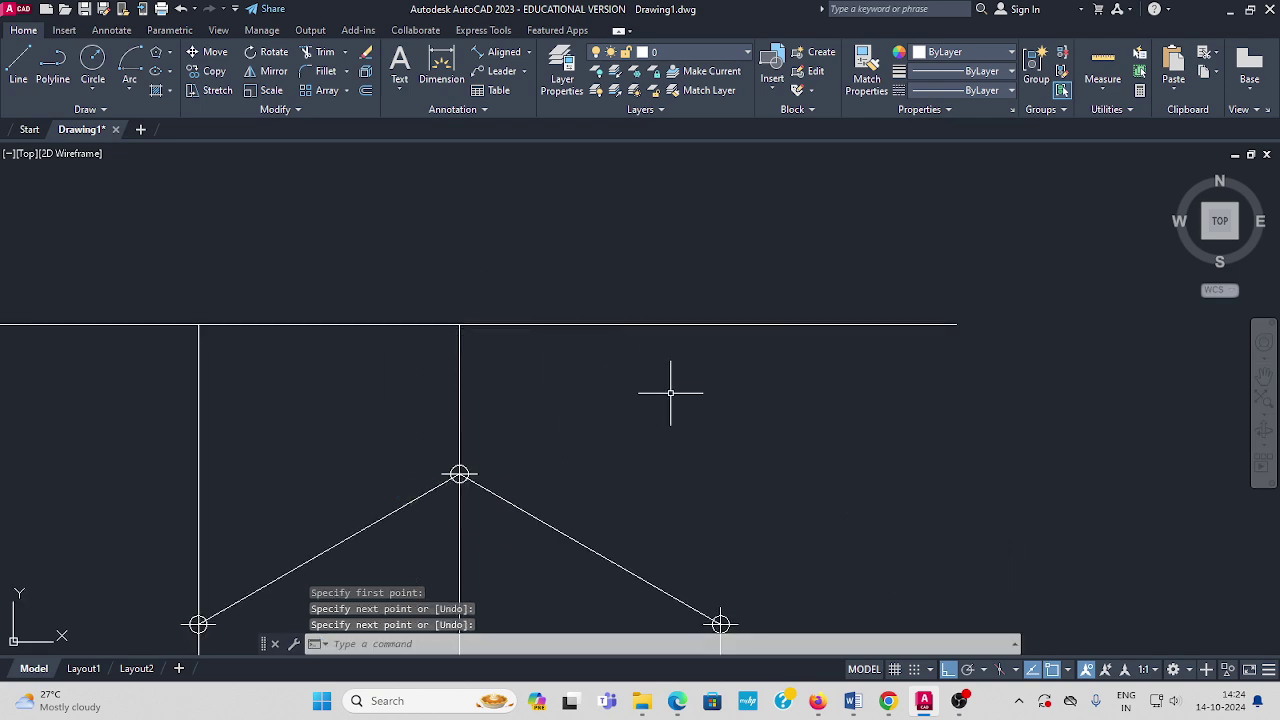
Draw a vertical projection line from the hexagon's lower-right corner up to the reference line.
key("Return")
scroll(631, 291, "down", 4)
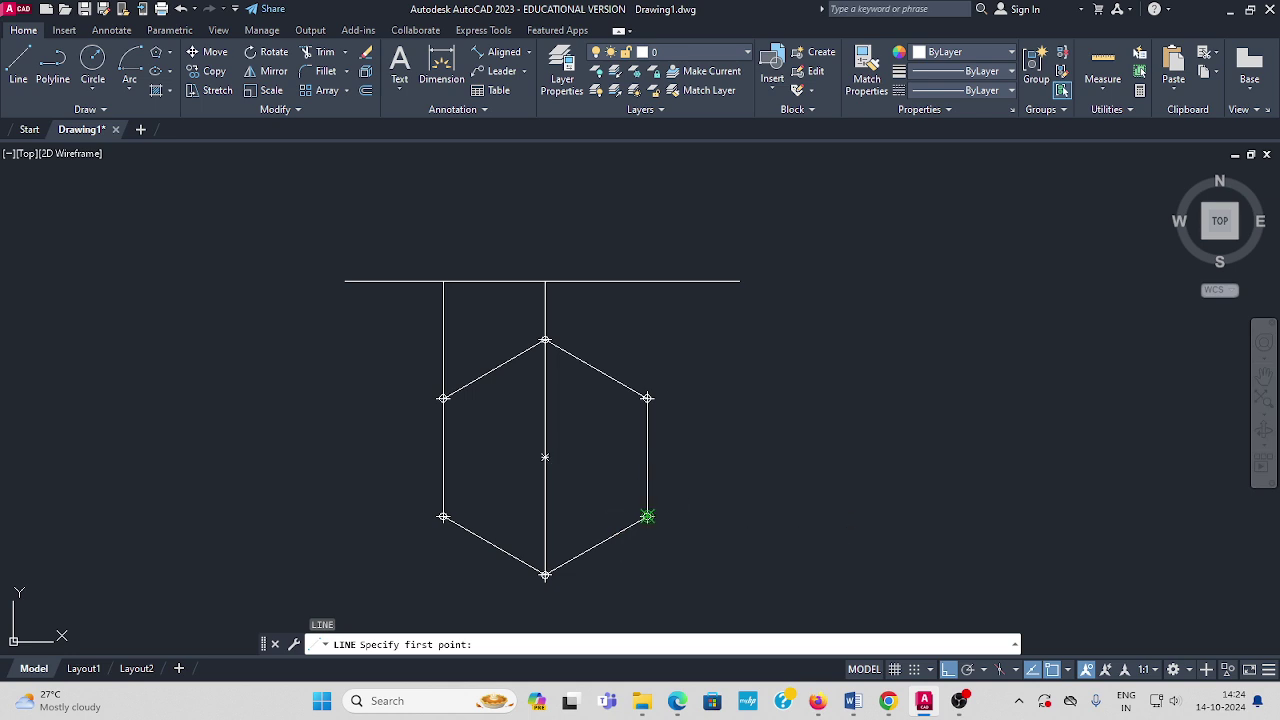
left_click(647, 517)
left_click(647, 281)
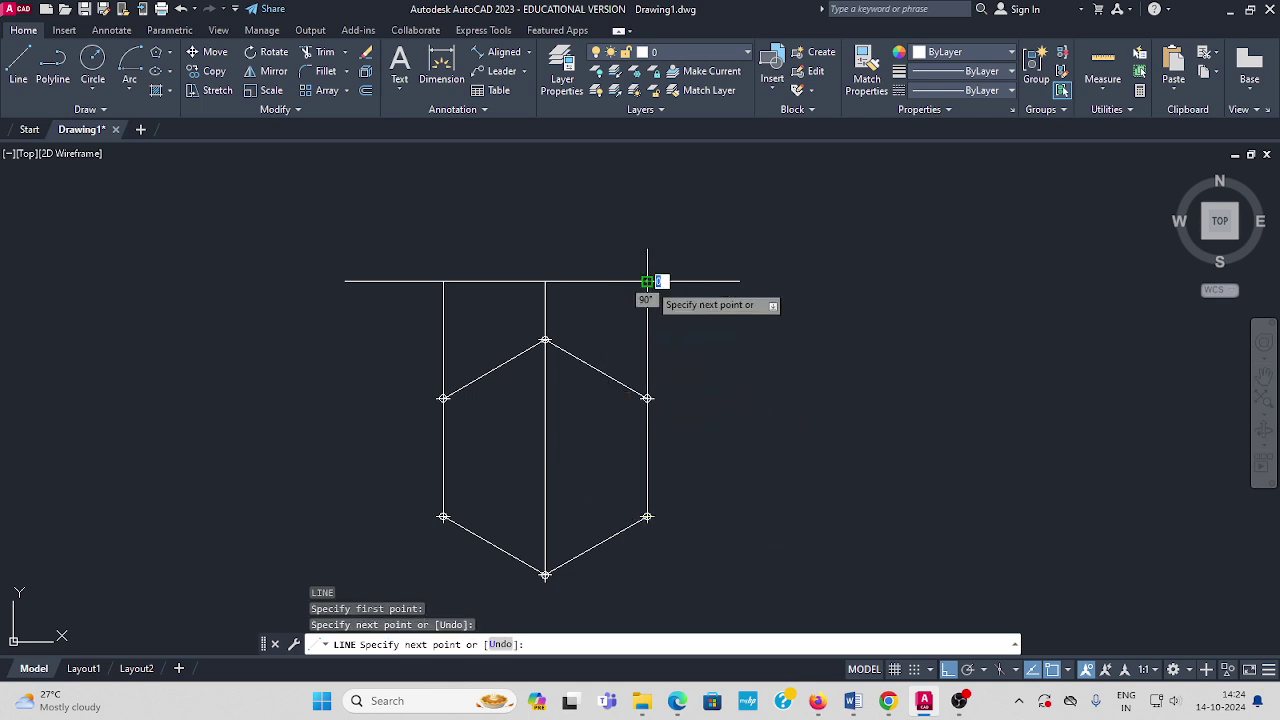
key("Escape")
Label the hexagon's lower-left corner "a" with single-line text of height 5 and rotation 0.
middle_click_drag(716, 371, 683, 367)
left_click(118, 34)
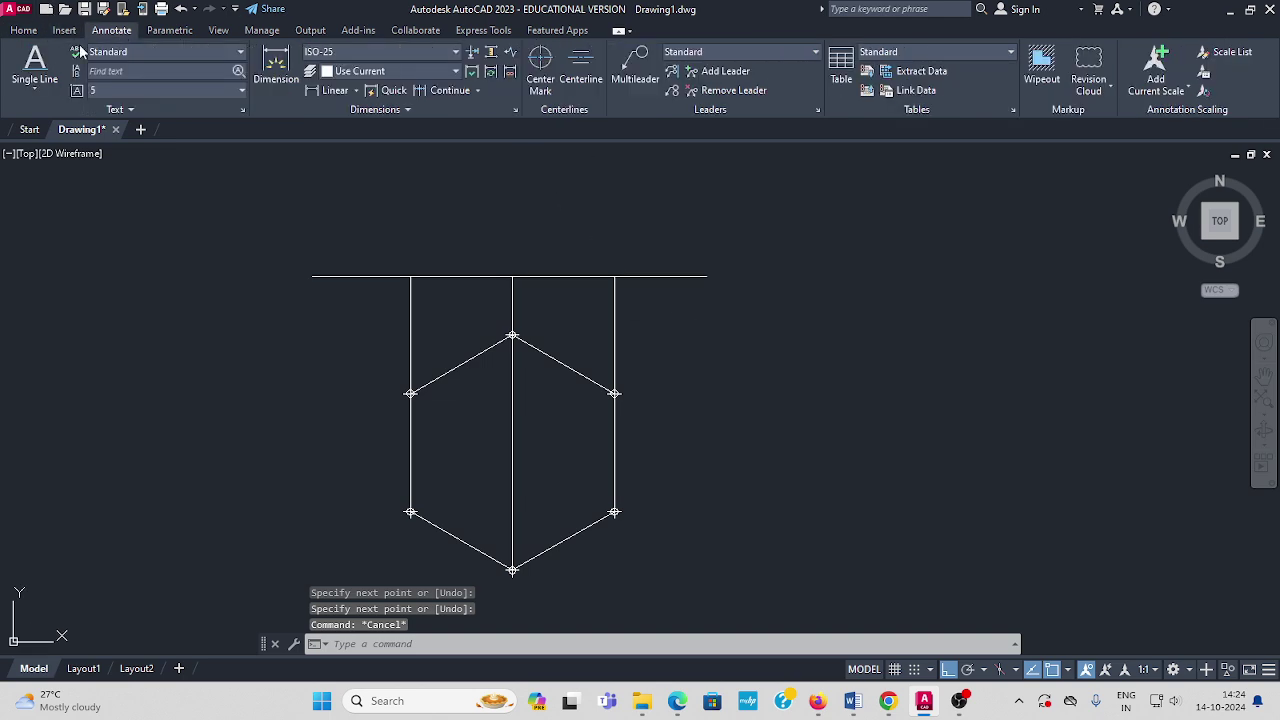
left_click(35, 92)
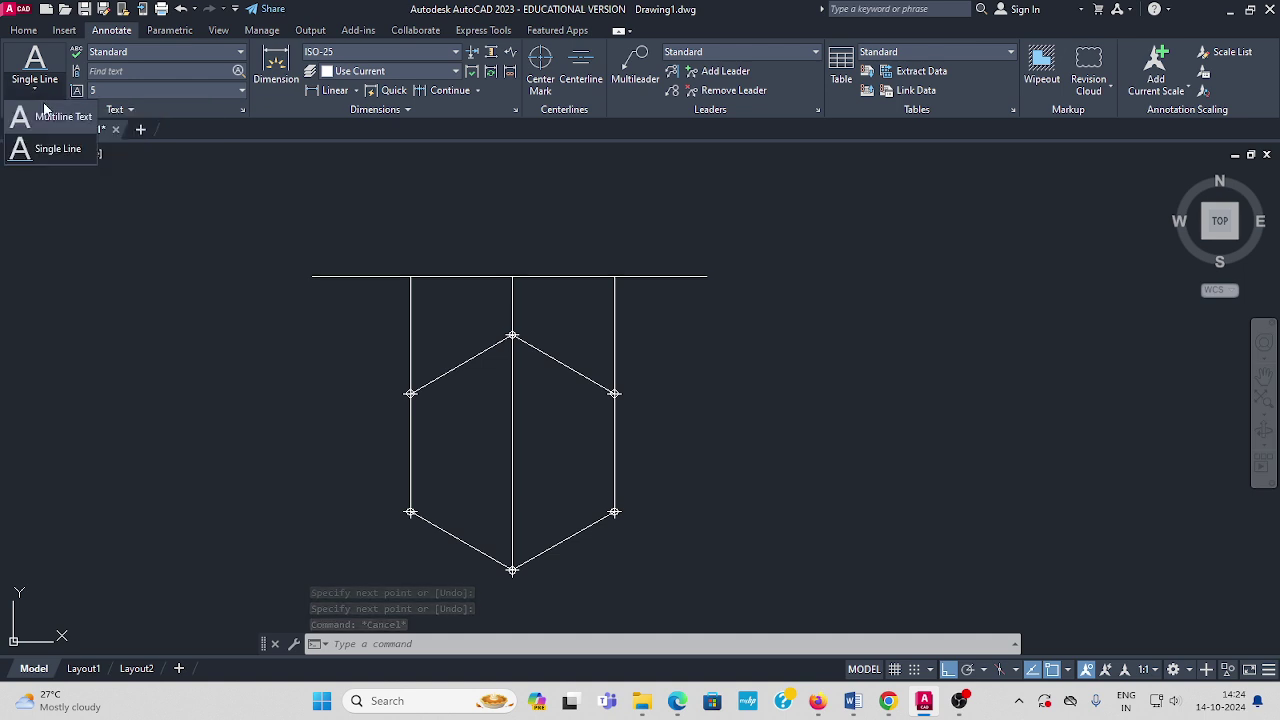
left_click(55, 155)
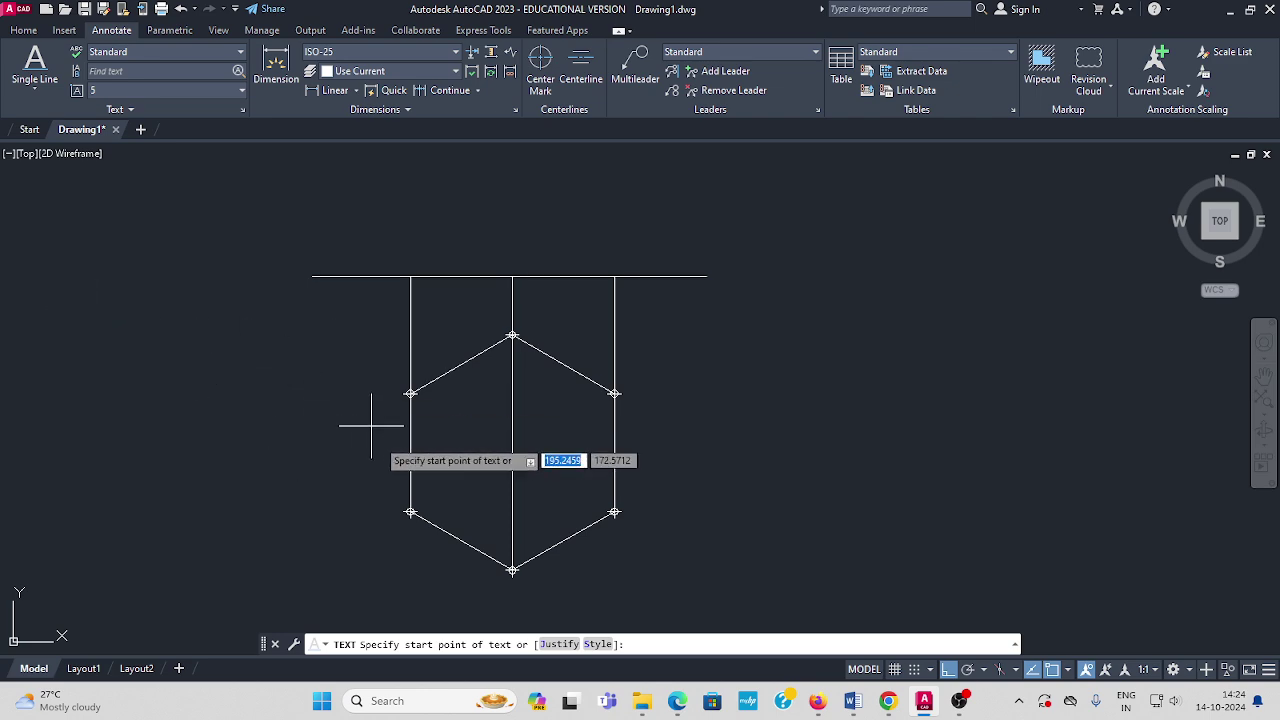
left_click(372, 523)
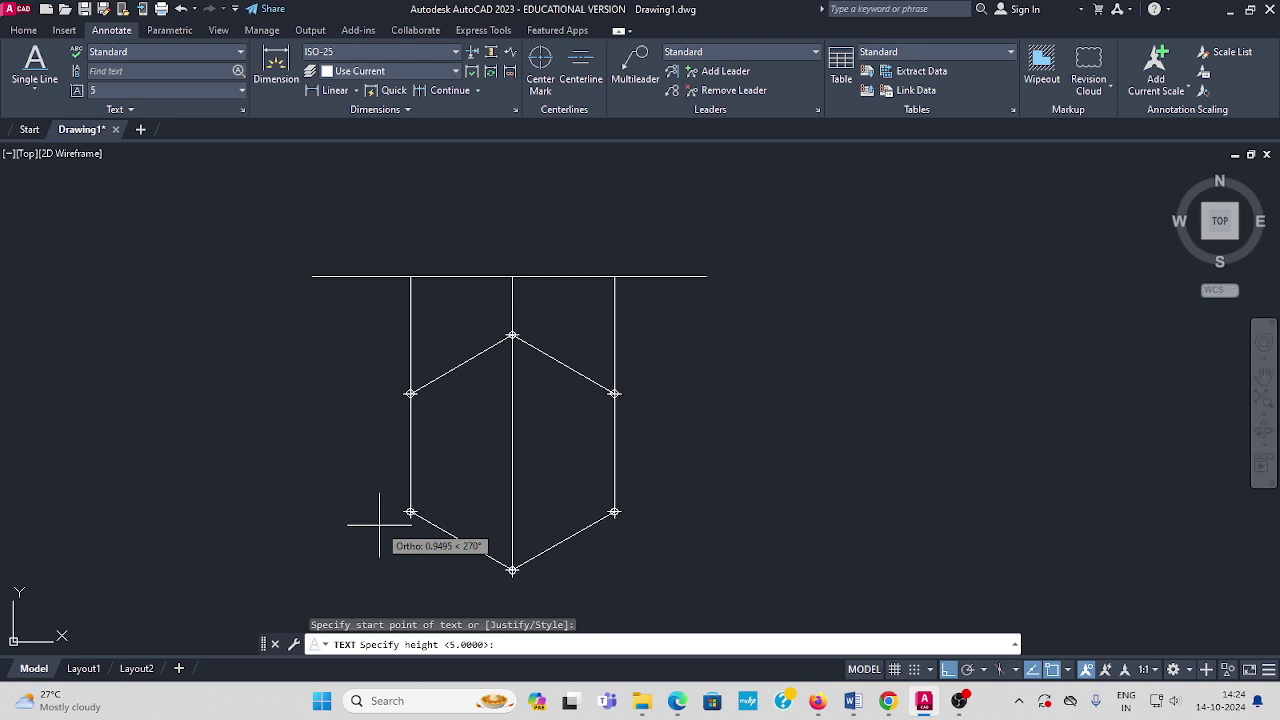
type("5")
key("Return")
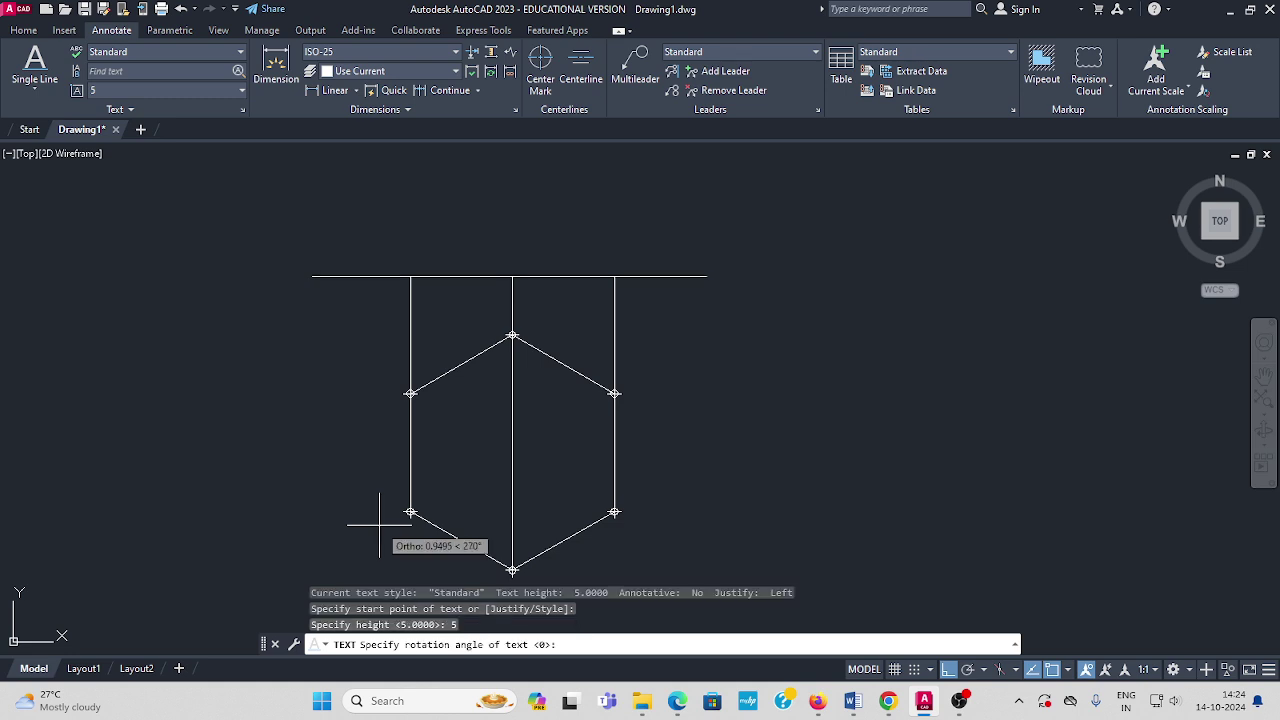
type("0")
key("Return")
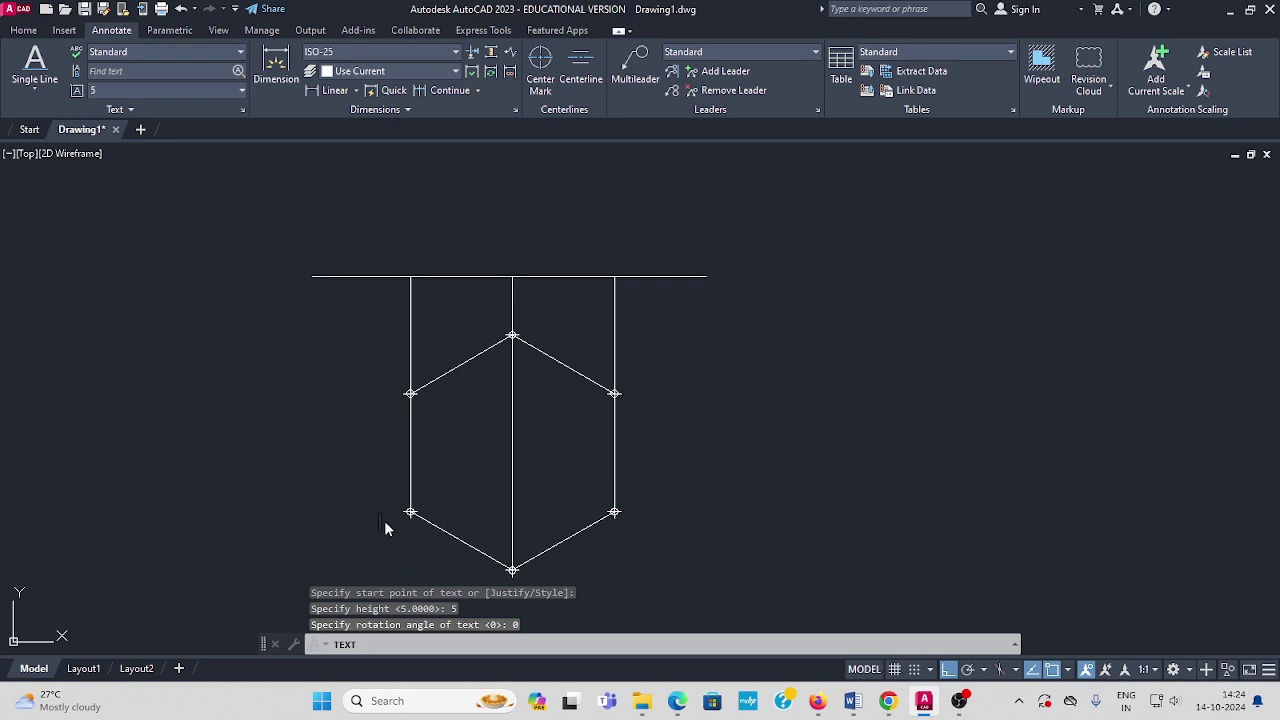
type("a")
Label the remaining corners b, c, d, e and f counterclockwise from the bottom corner, and the centre o.
mouse_move(449, 551)
middle_mouse_down()
mouse_move(449, 506)
mouse_move(470, 542)
middle_mouse_up()
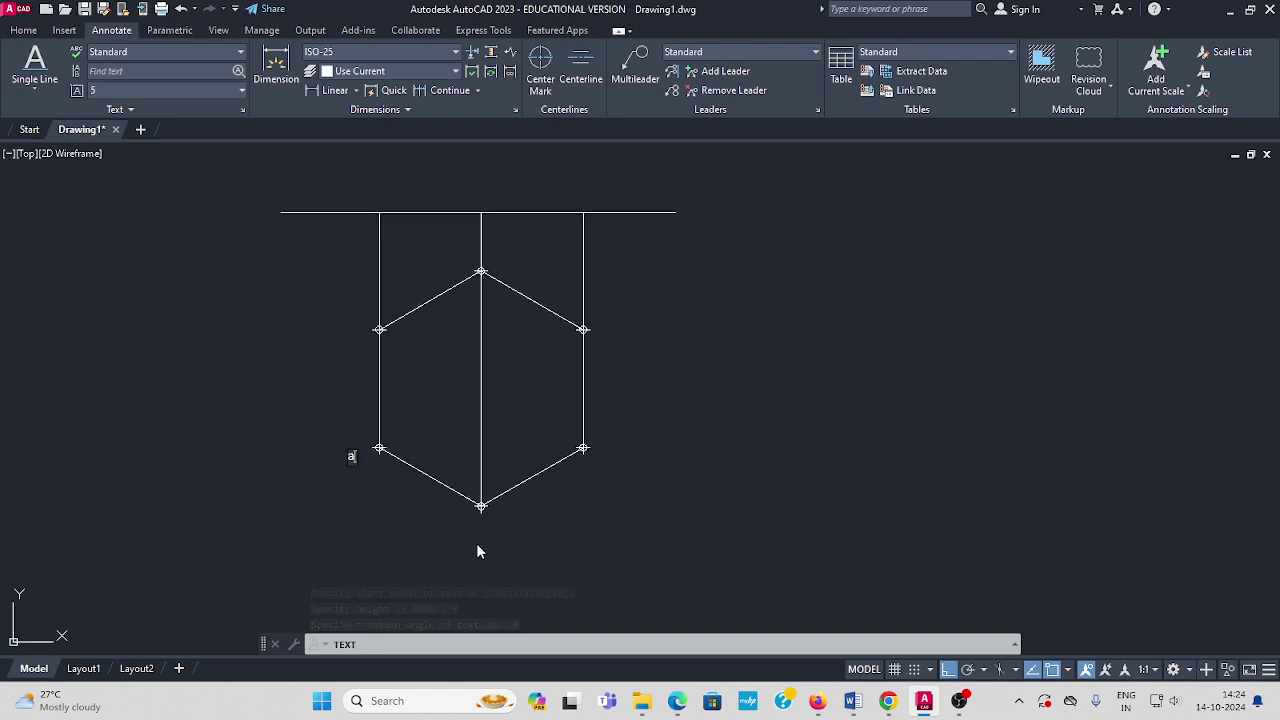
left_click(480, 538)
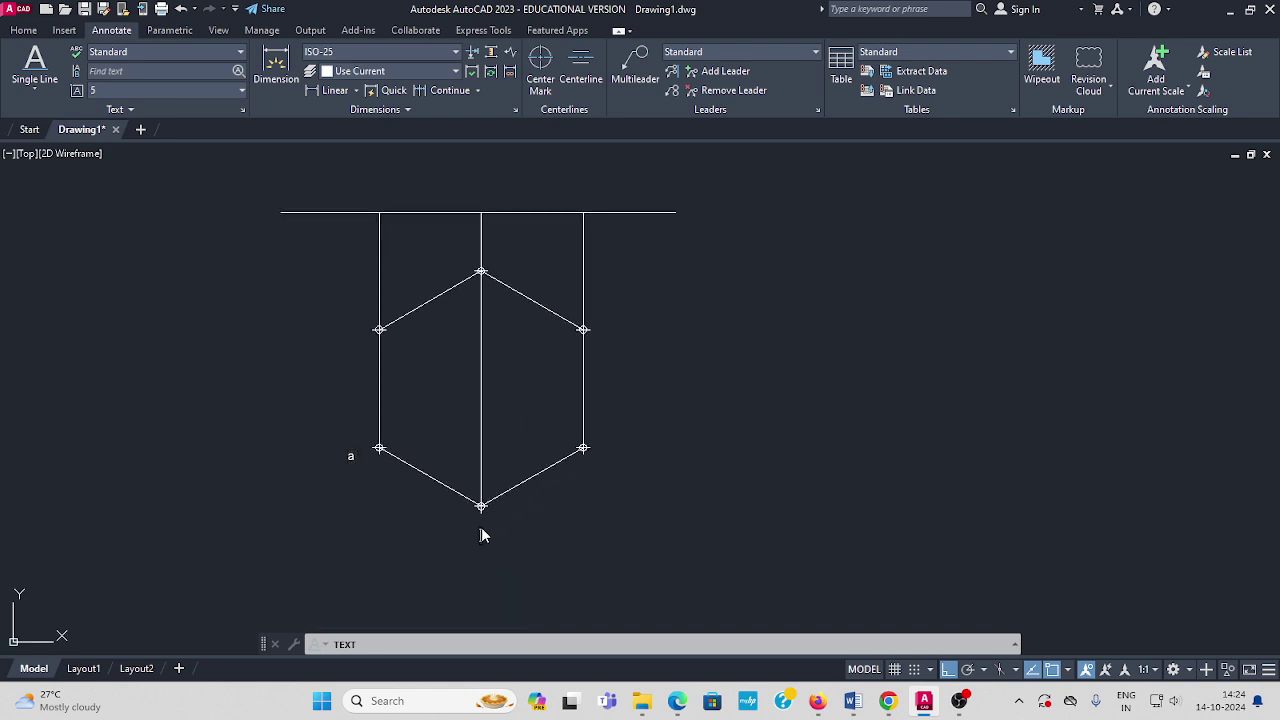
left_click(599, 461)
type("c")
left_click(359, 316)
key("Escape")
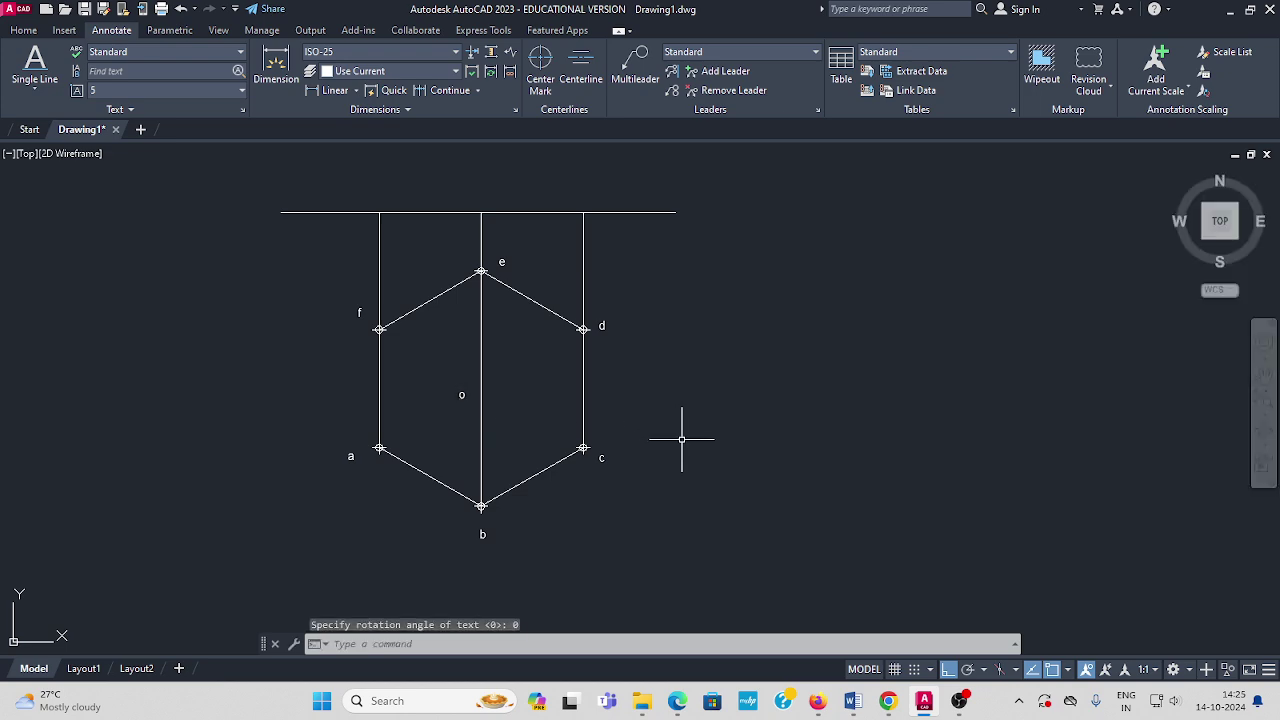
Draw a horizontal line from the hexagon's centre o to the midpoint of side cd.
left_click(30, 33)
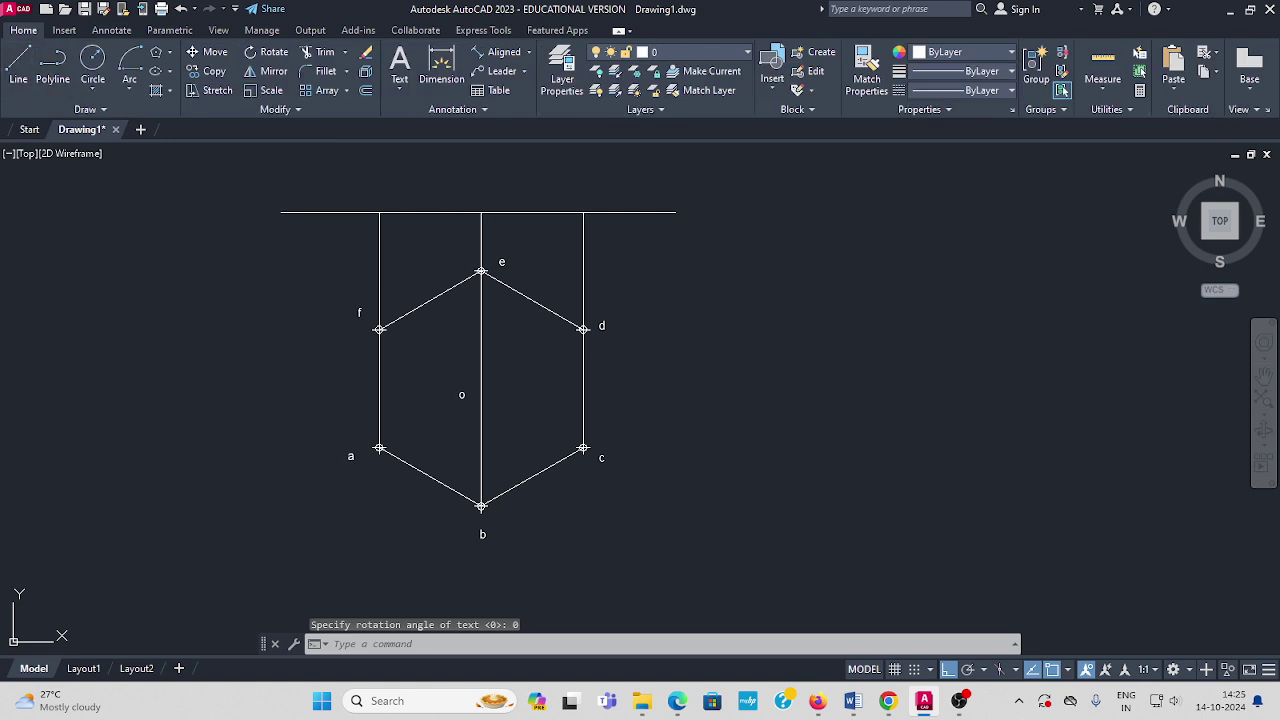
left_click(18, 64)
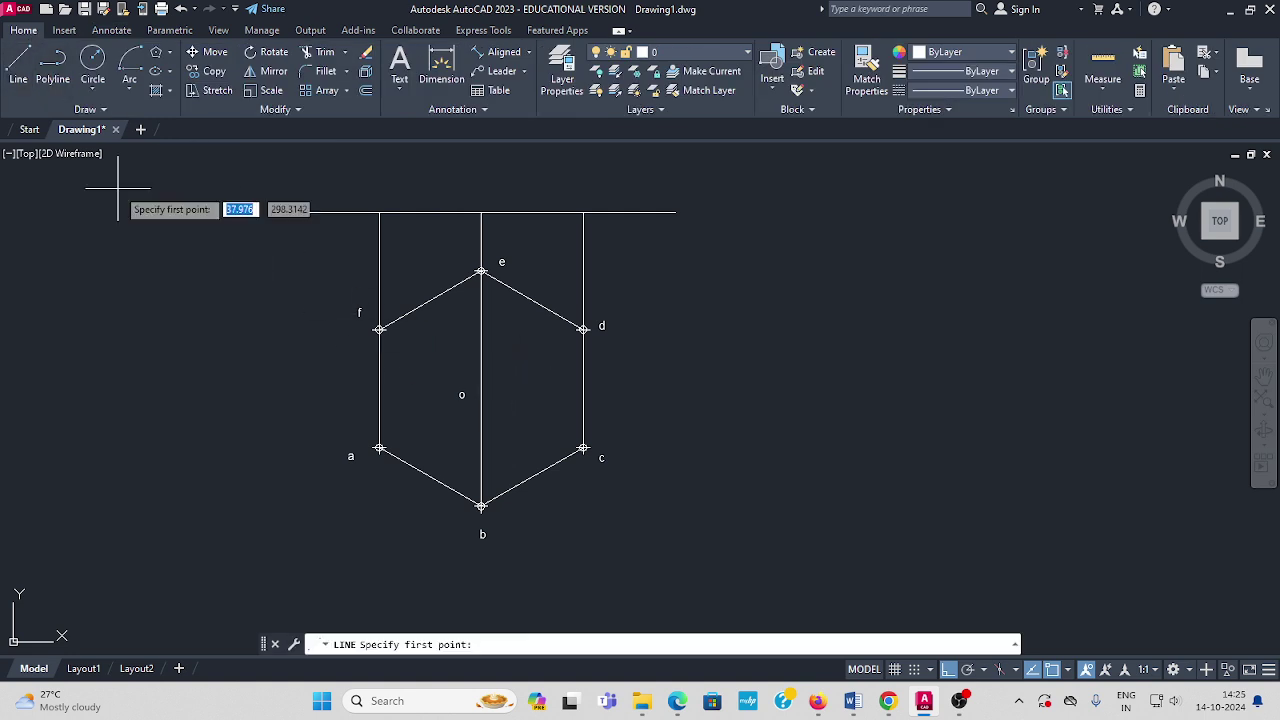
left_click(481, 388)
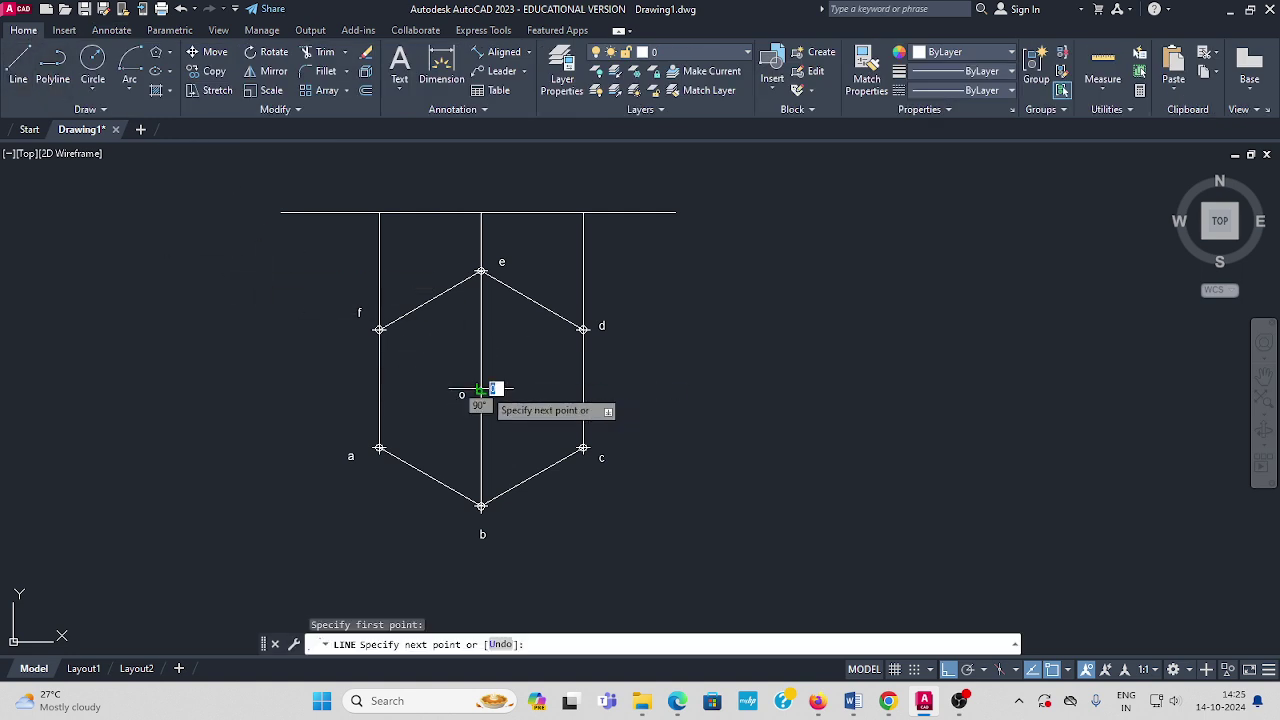
left_click(583, 388)
key("Escape")
middle_click_drag(652, 385, 601, 393)
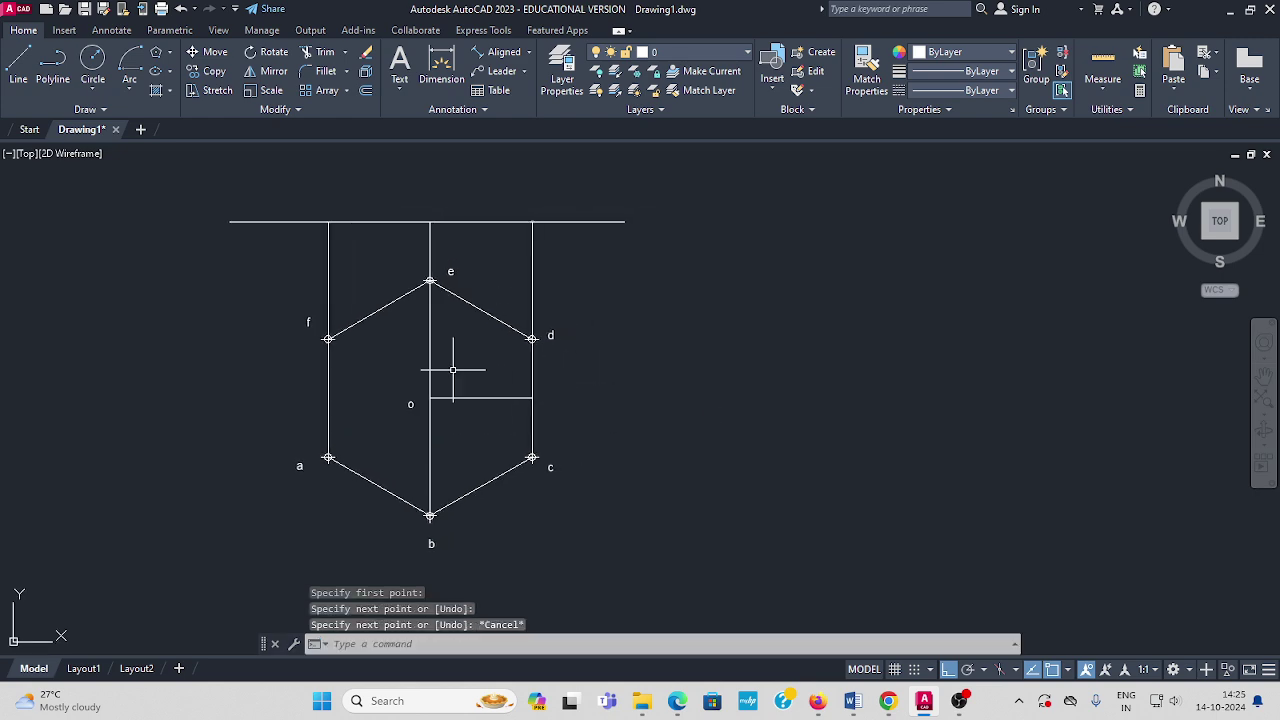
Draw a line from the hexagon's centre o to corner c.
left_click(19, 66)
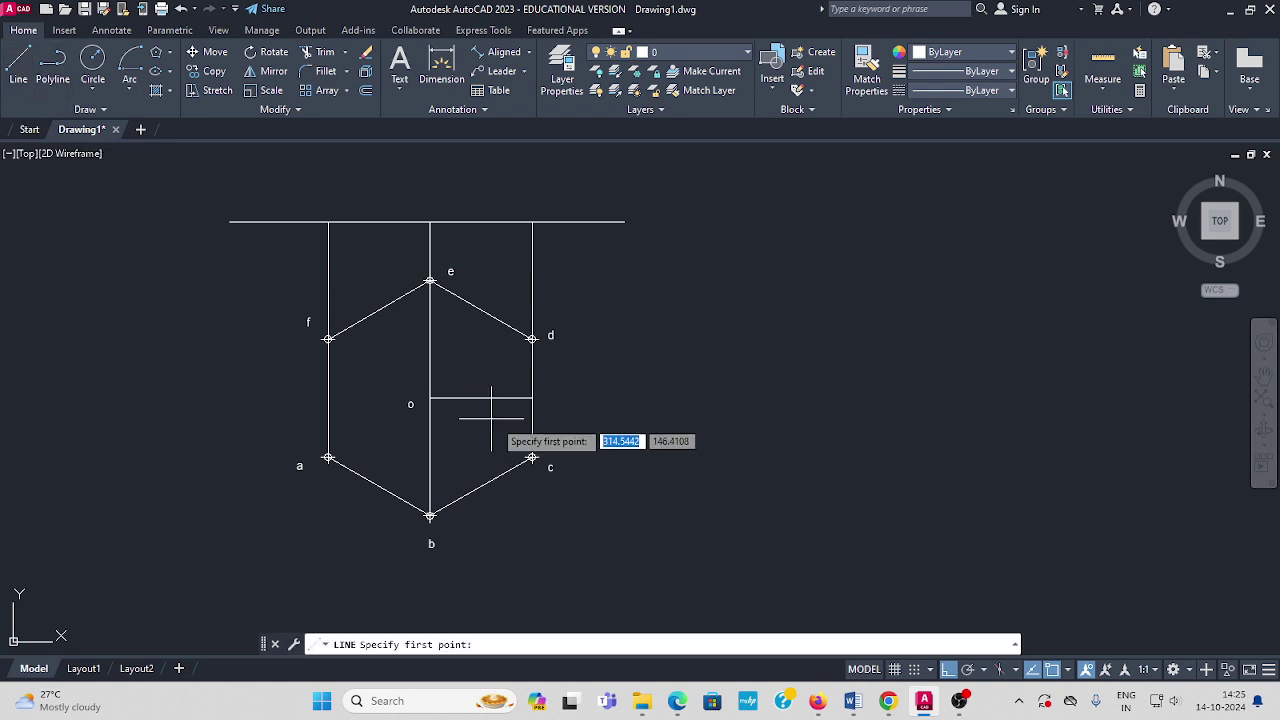
left_click(430, 398)
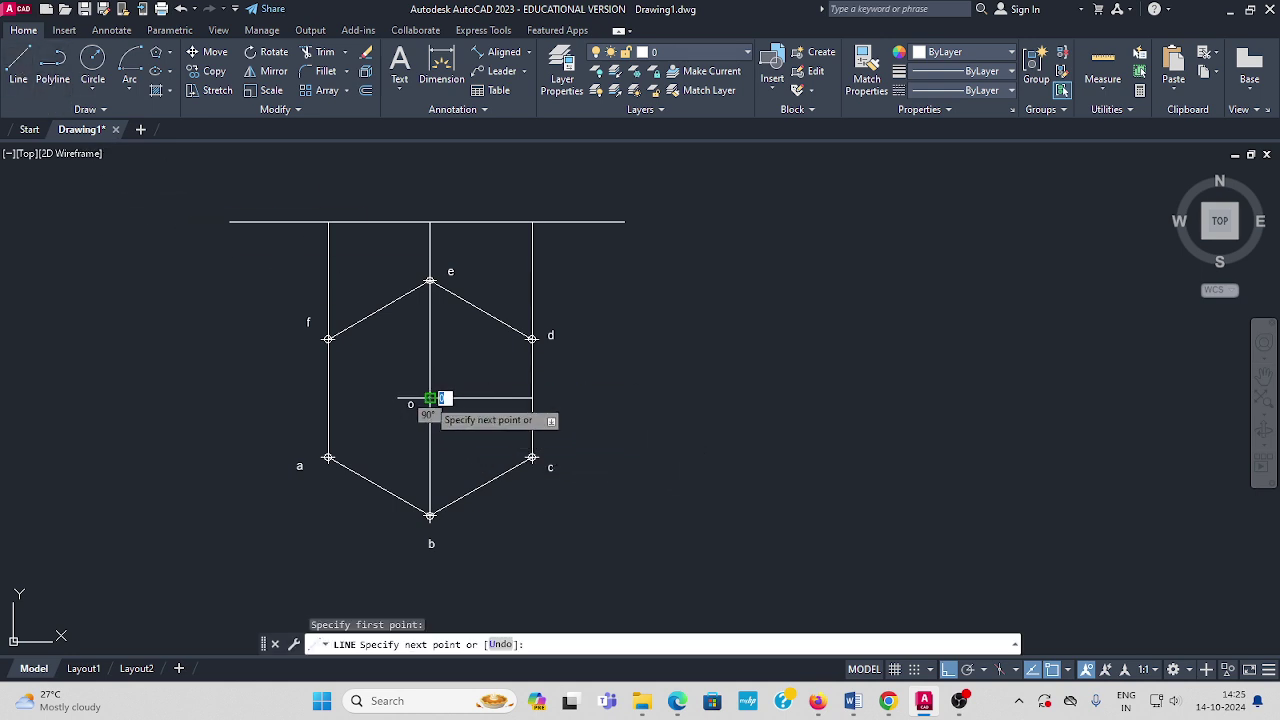
left_click(532, 458)
key("Escape")
Draw a 150 mm vertical axis line upward from where the centre projection line meets the reference line.
middle_click_drag(626, 409, 613, 453)
middle_click_drag(580, 386, 591, 439)
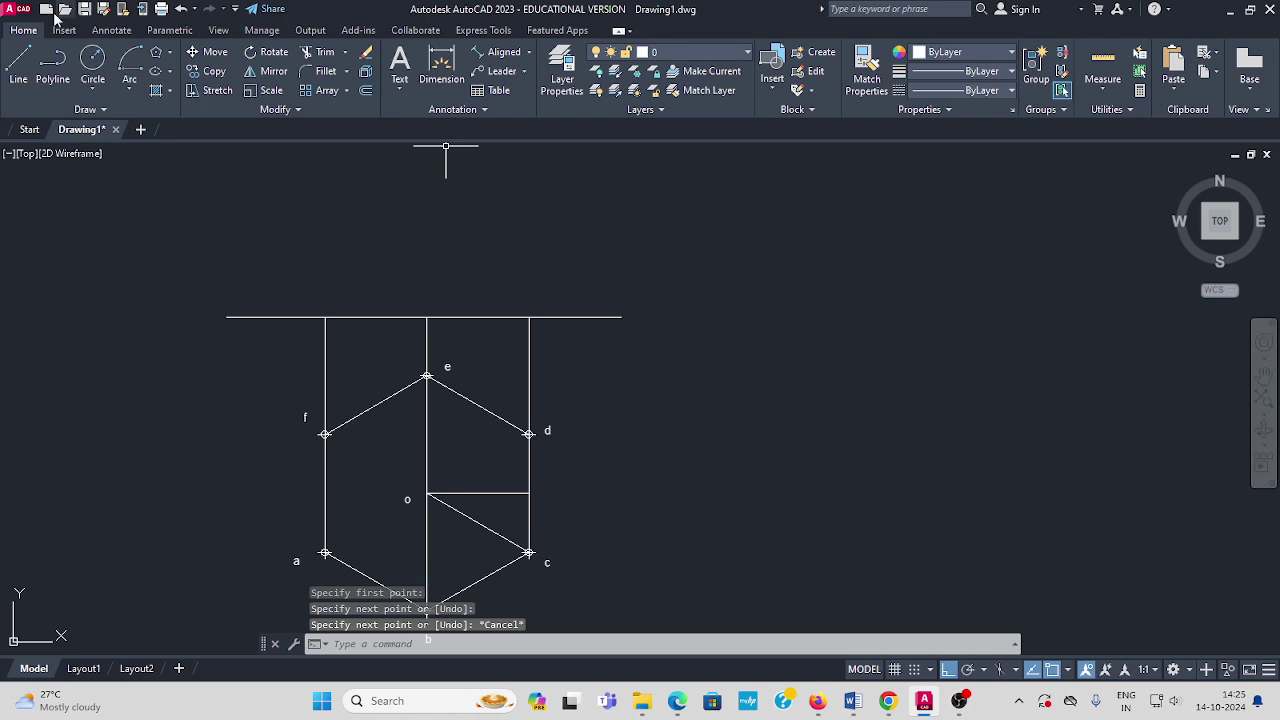
left_click(17, 64)
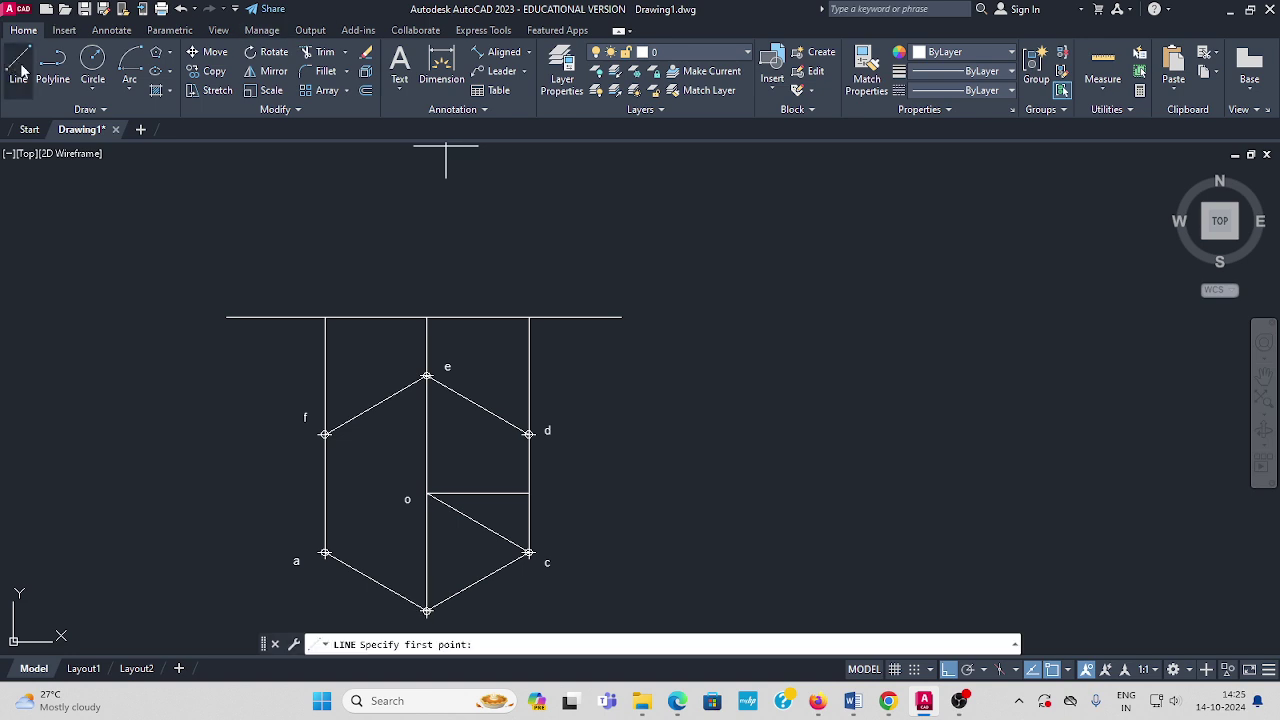
left_click(427, 318)
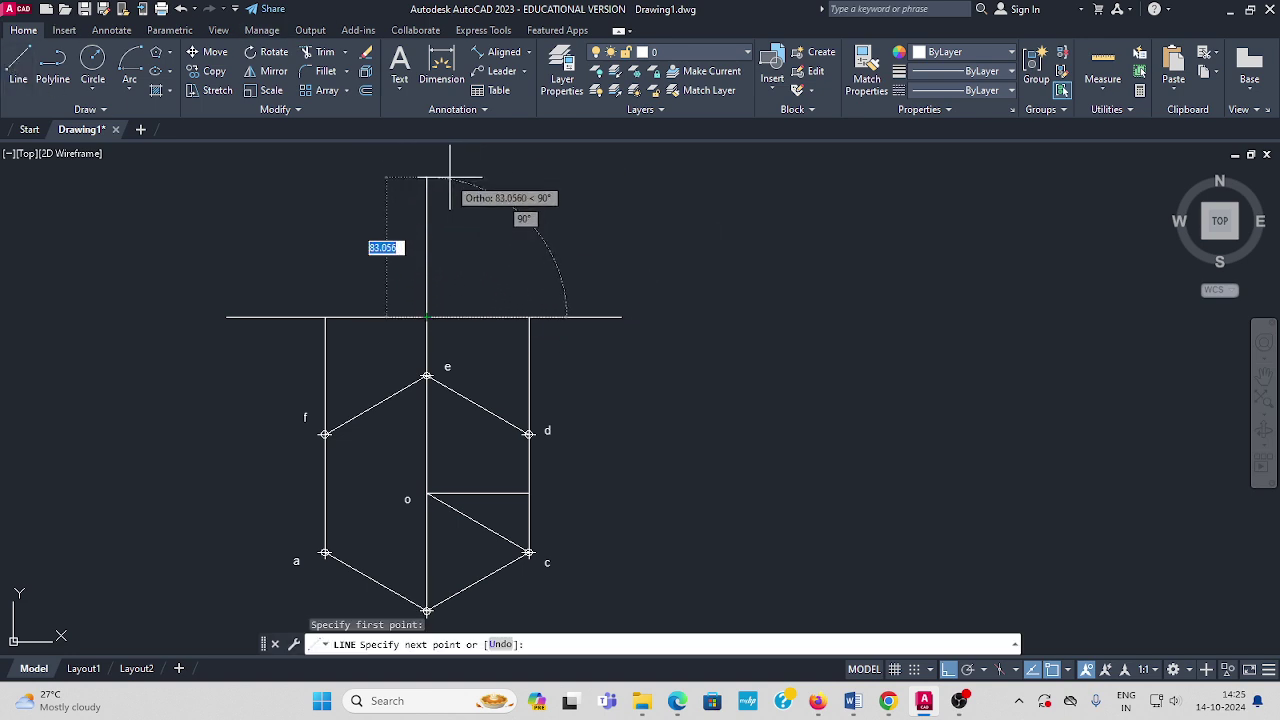
scroll(462, 237, "down", 2)
middle_click_drag(471, 194, 476, 245)
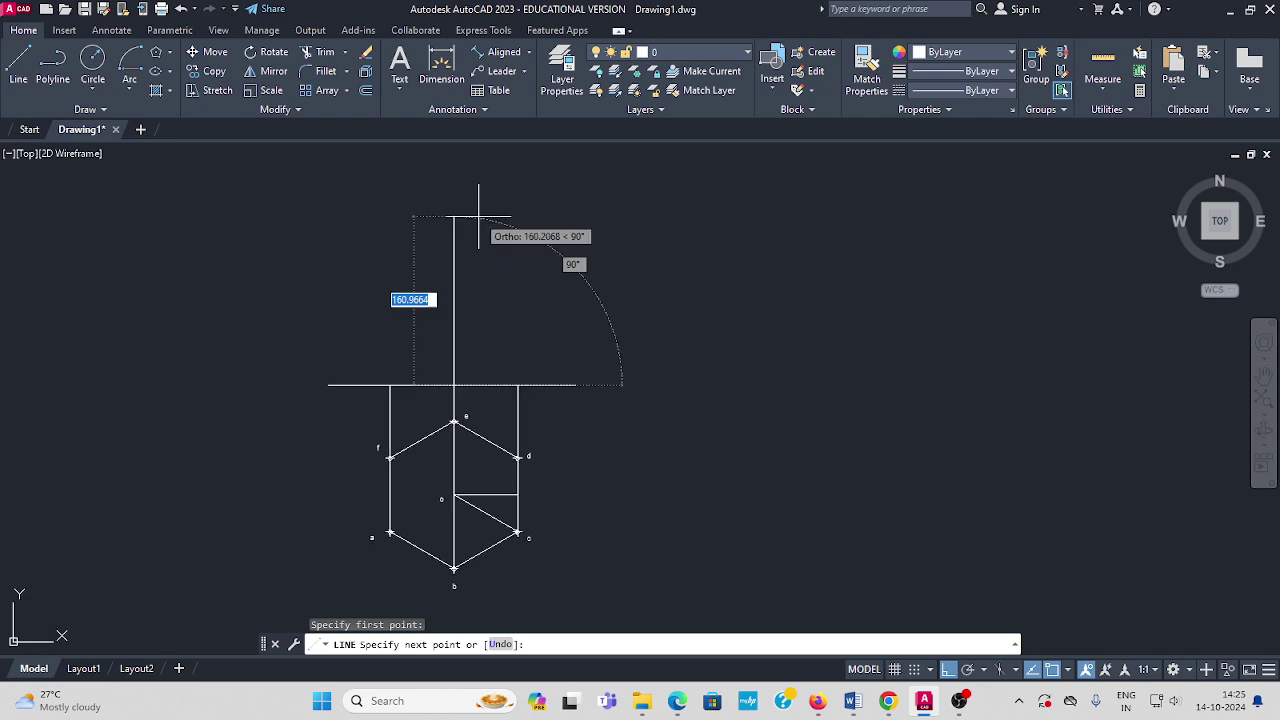
type("1")
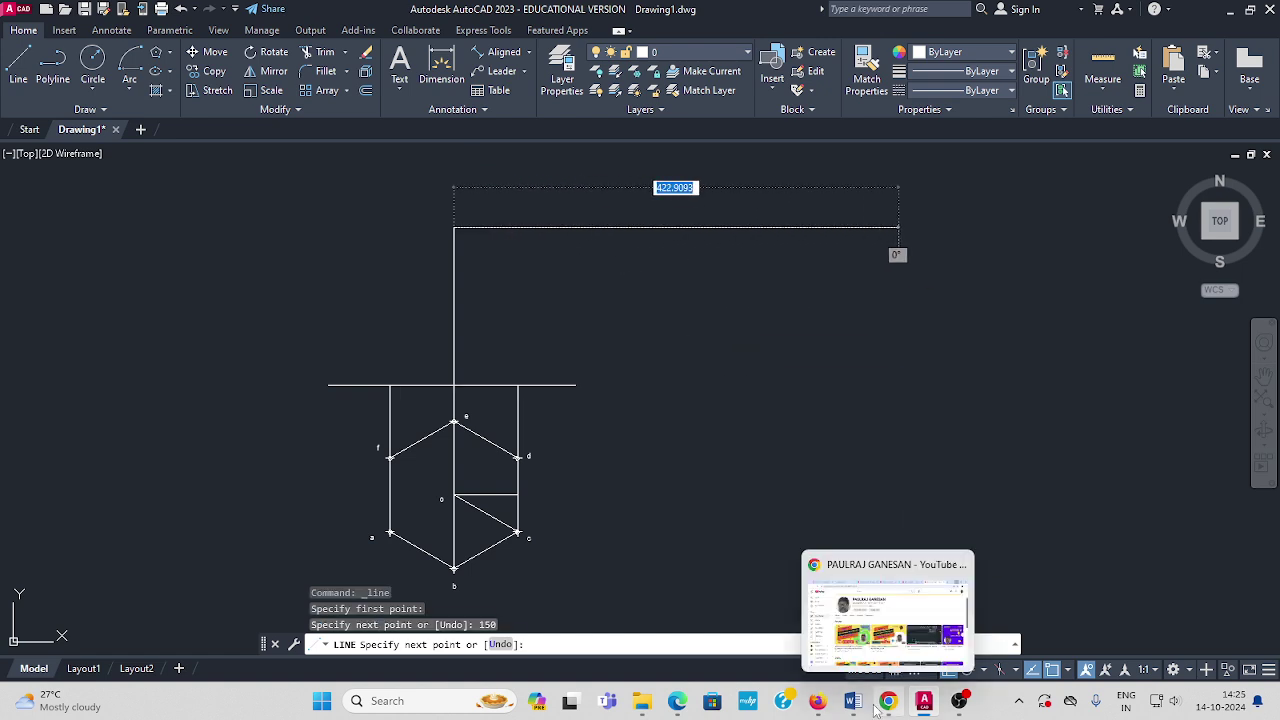
key("Escape")
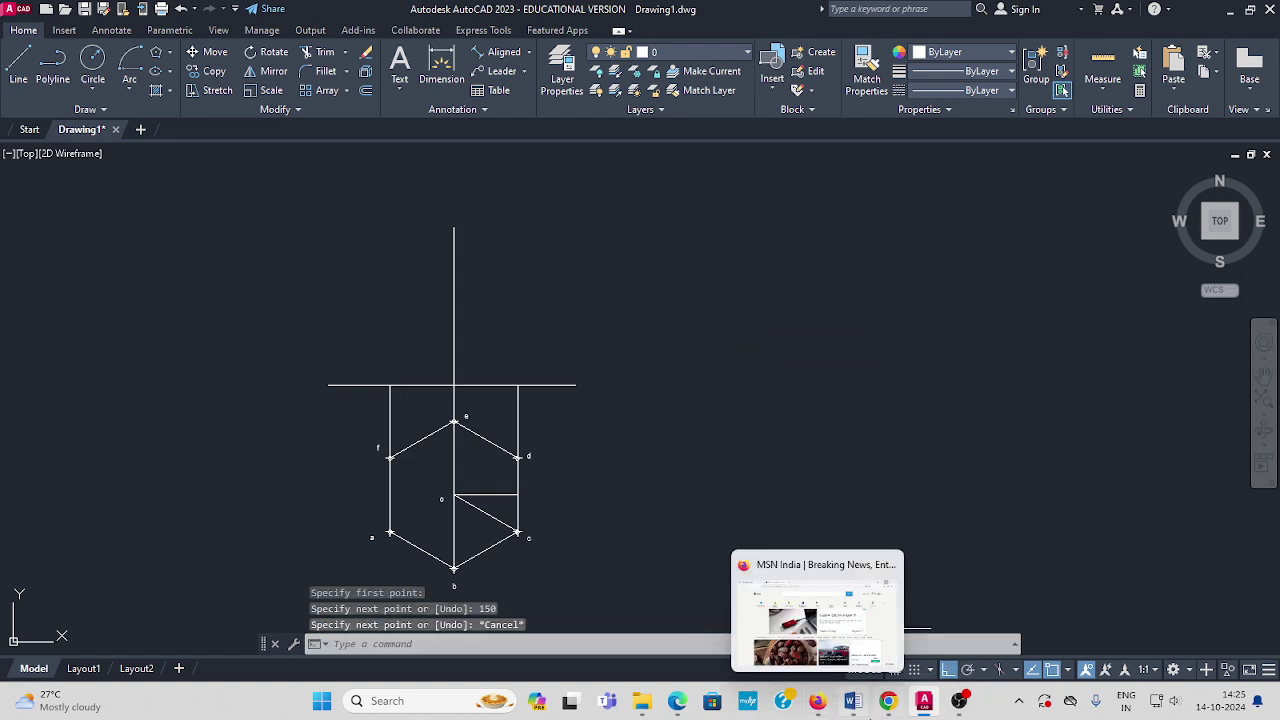
Review the problem statement in Word for the base side and axis length values, and return to the AutoCAD drawing.
left_click(853, 698)
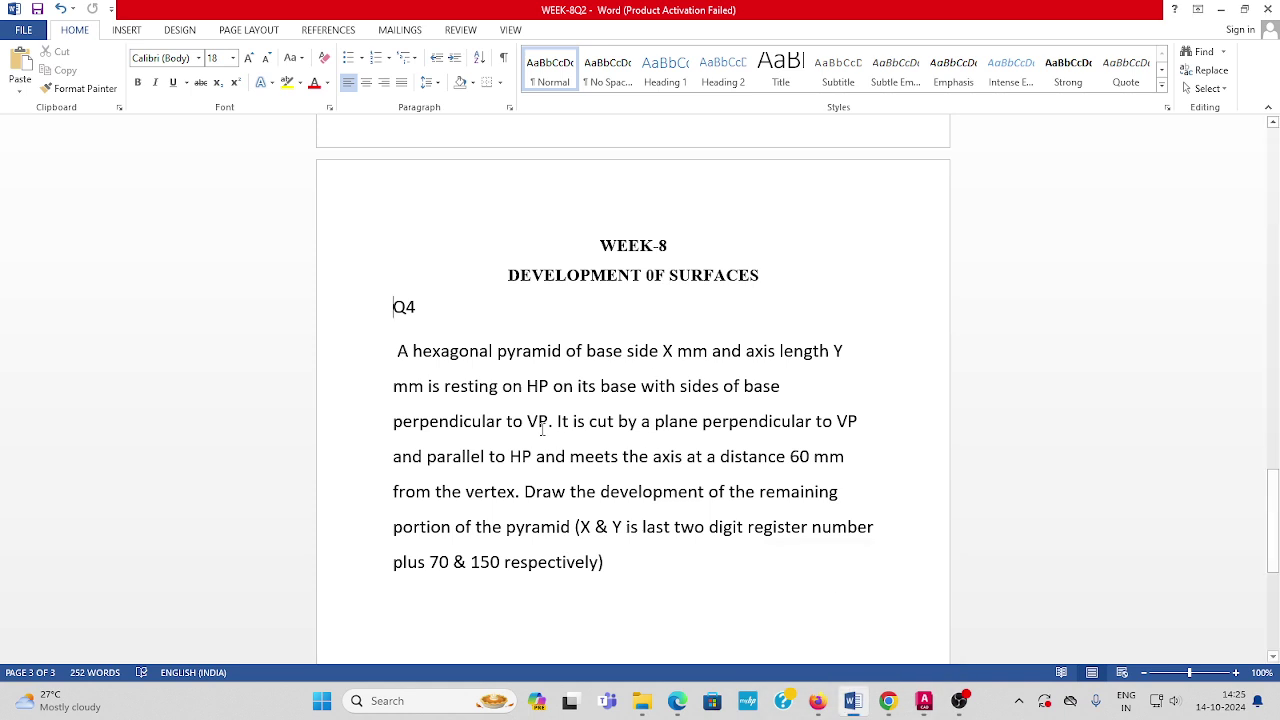
left_click_drag(450, 562, 392, 565)
left_click(444, 570)
double_click(432, 562)
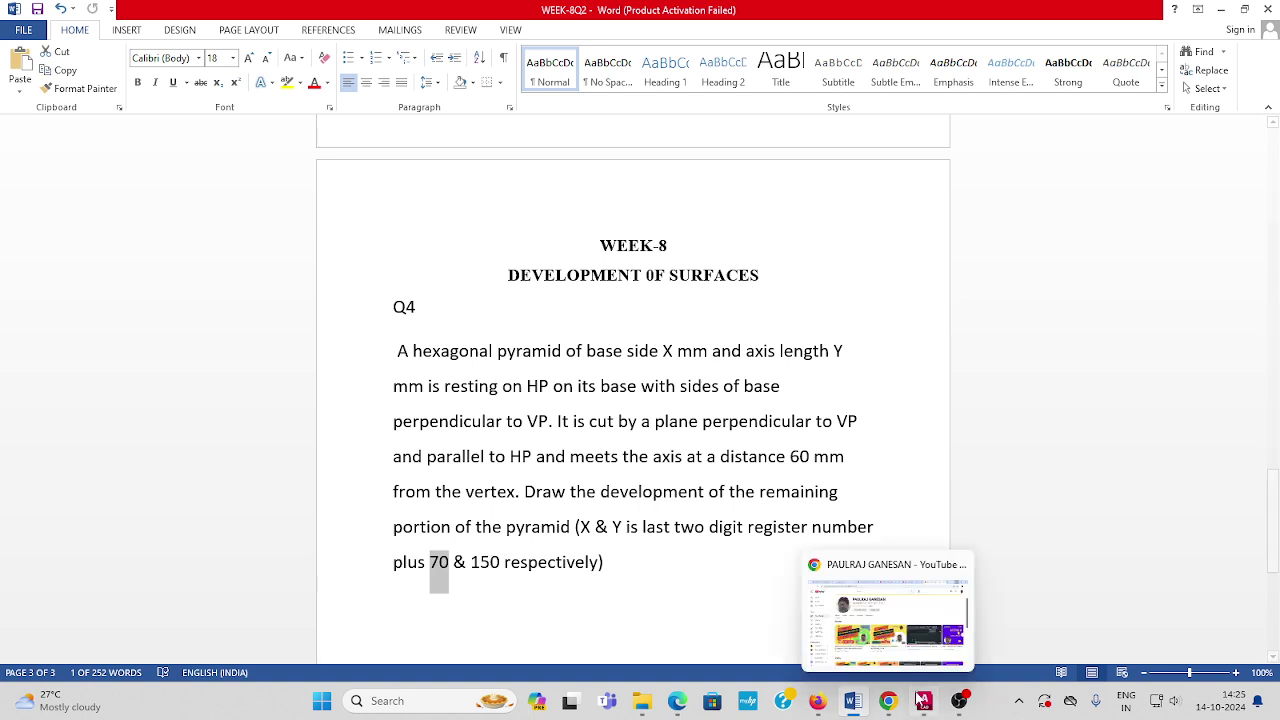
mouse_move(921, 706)
left_click(920, 629)
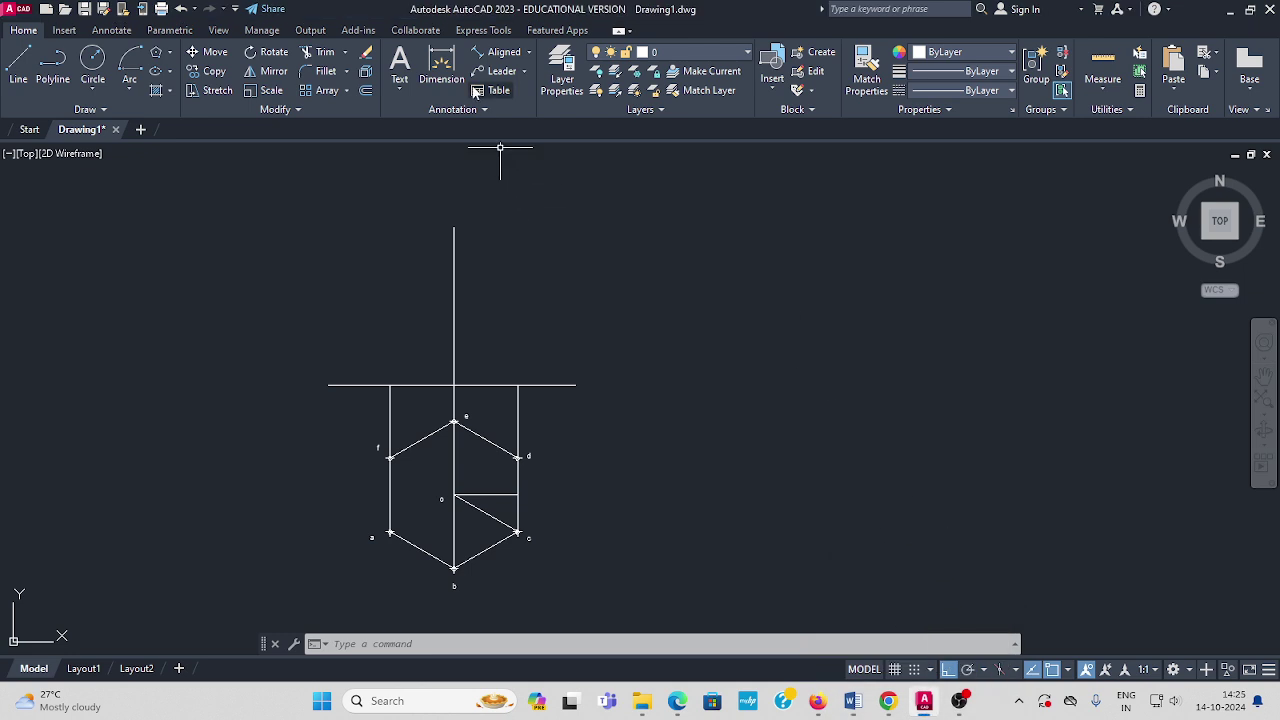
Draw the two slant edges of the front view from the outer projected base points on the reference line to the apex.
left_click(19, 62)
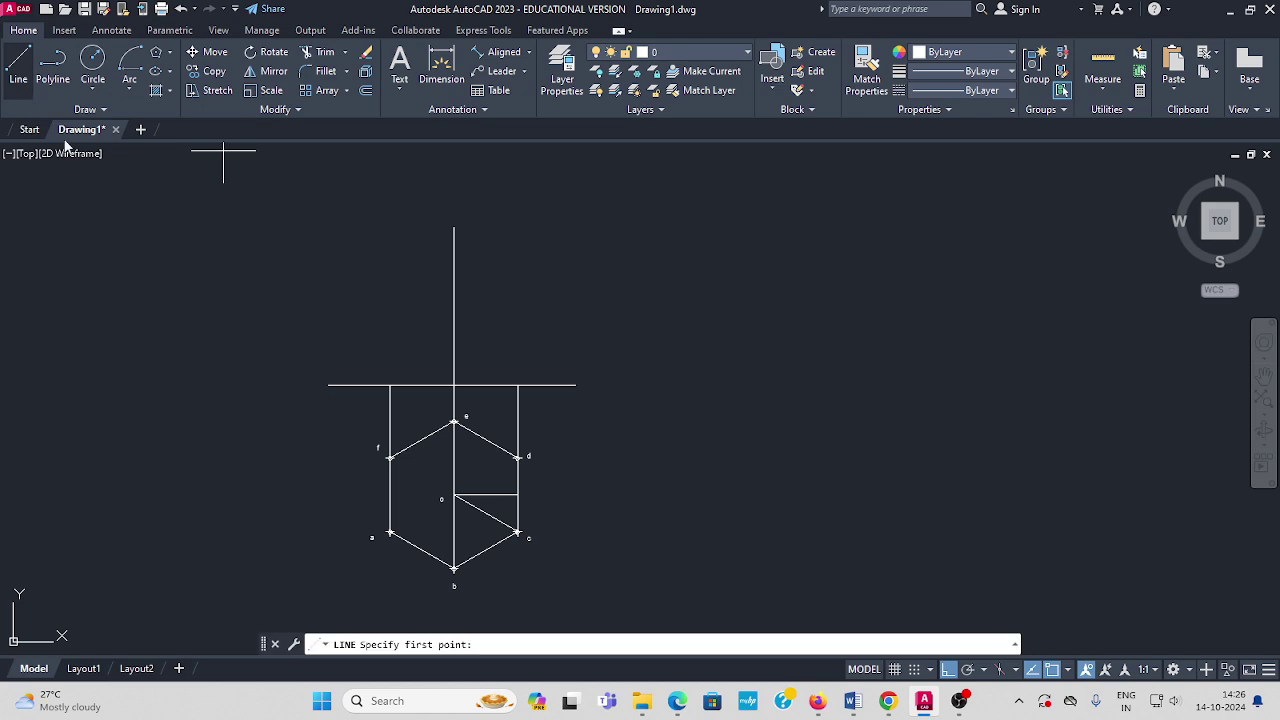
left_click(390, 384)
left_click(453, 228)
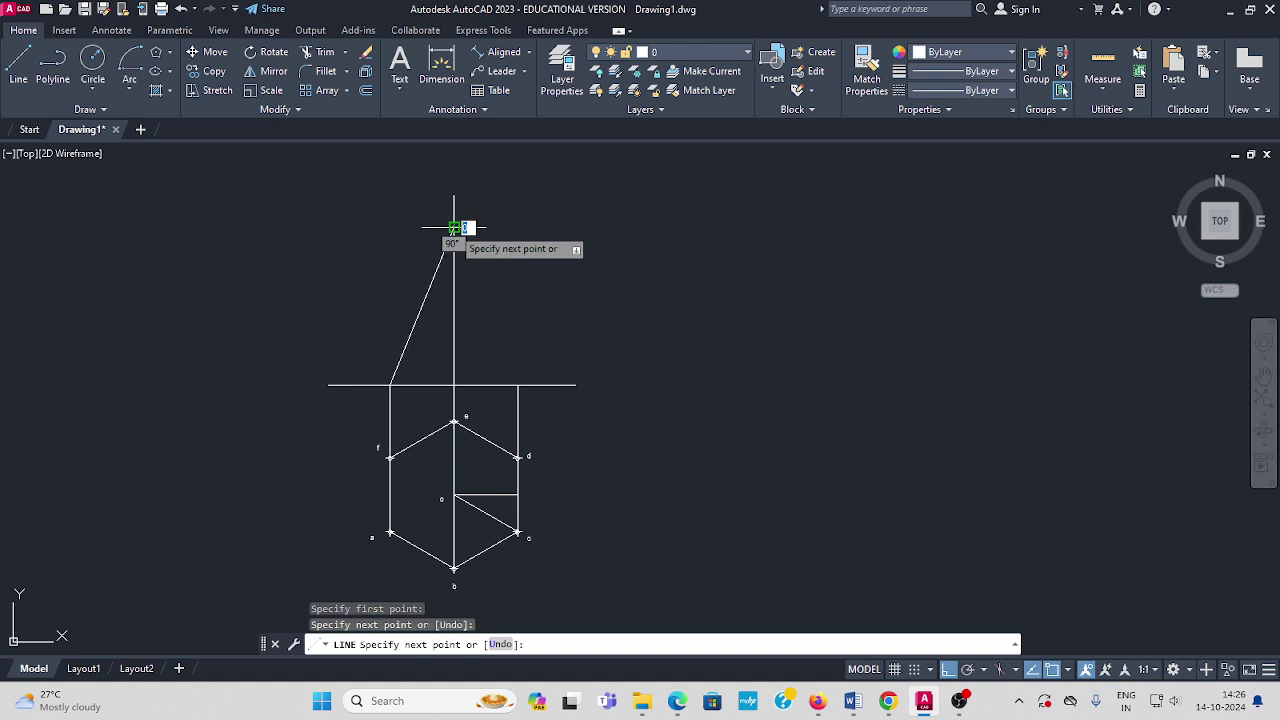
key("Return")
key("Return")
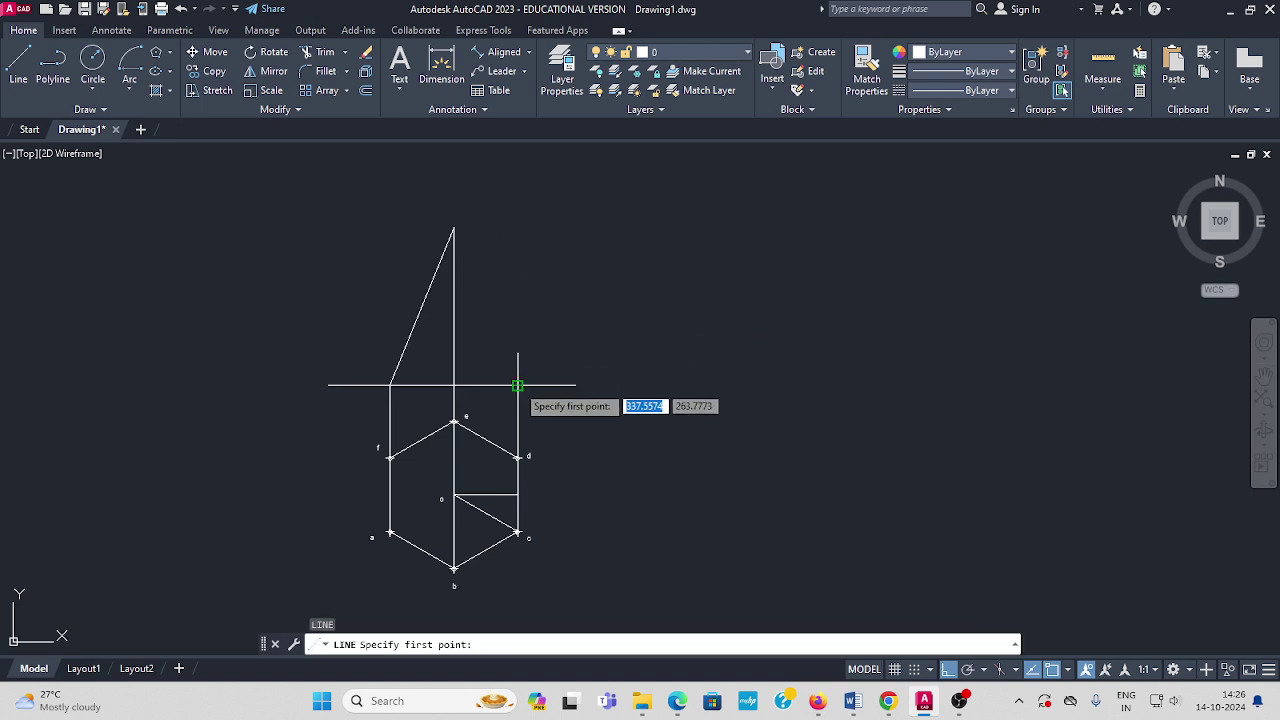
left_click(517, 384)
left_click(453, 228)
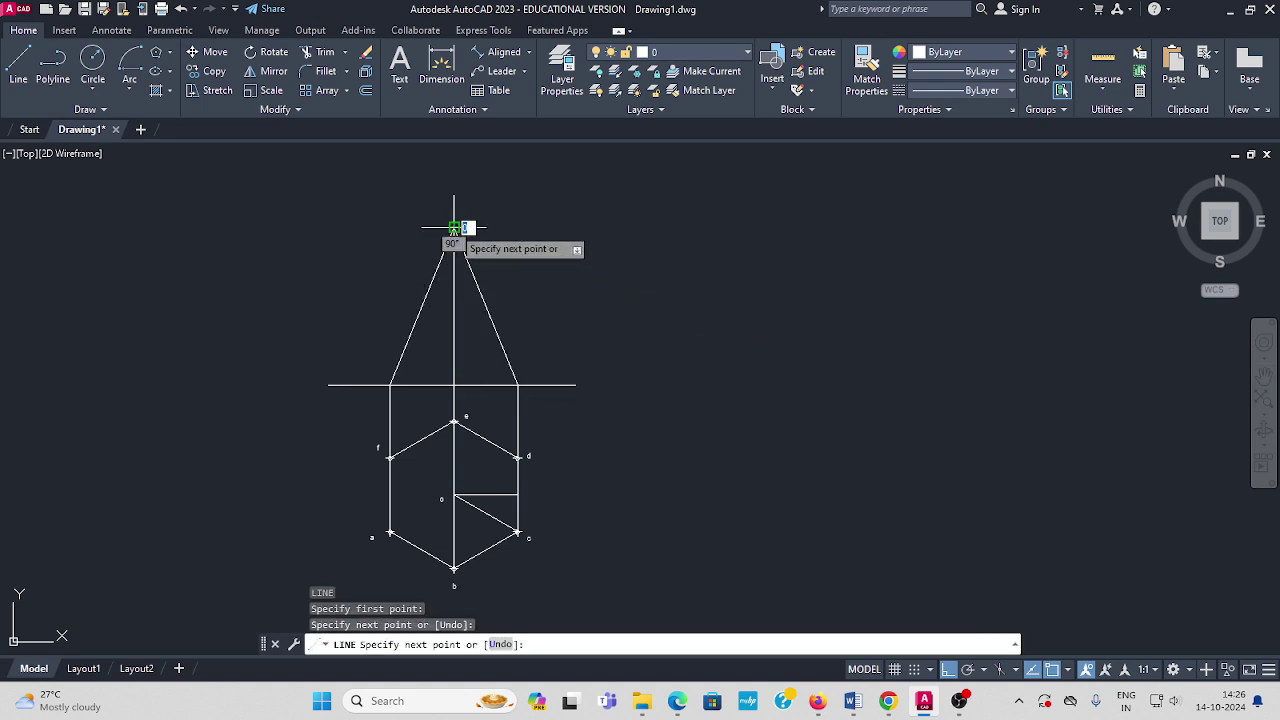
key("Escape")
middle_click_drag(563, 310, 506, 289)
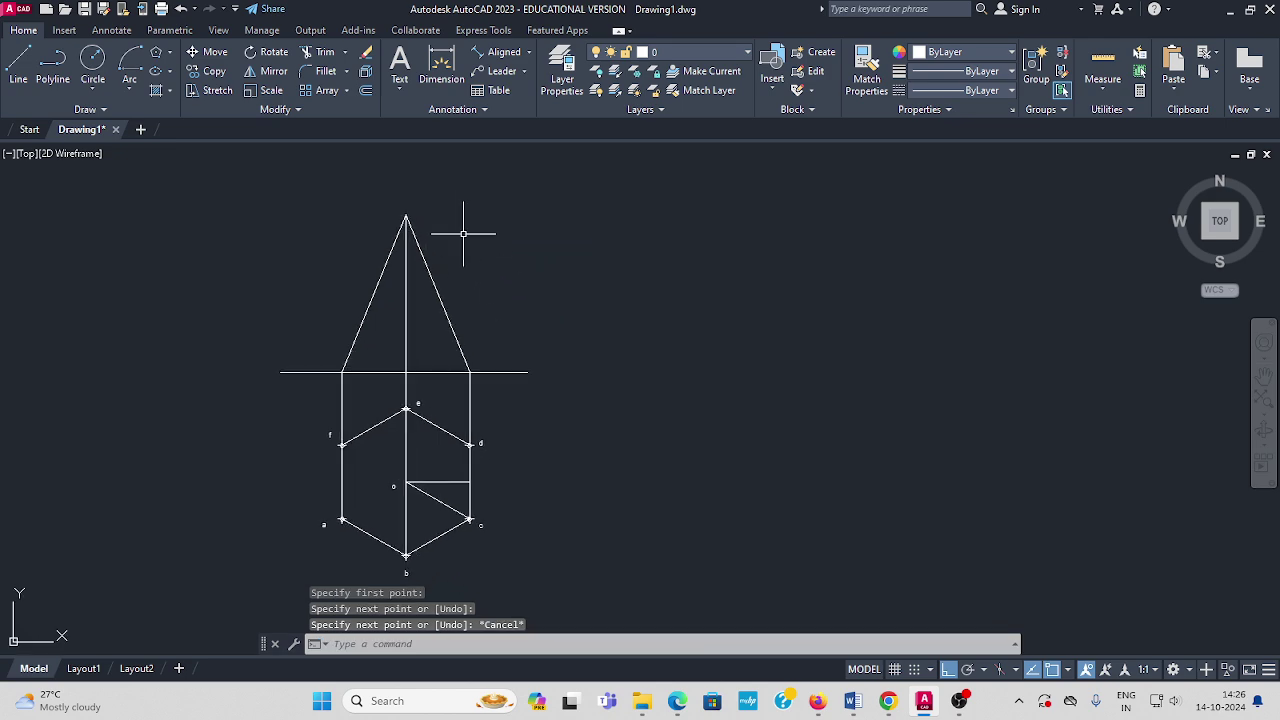
left_click(448, 314)
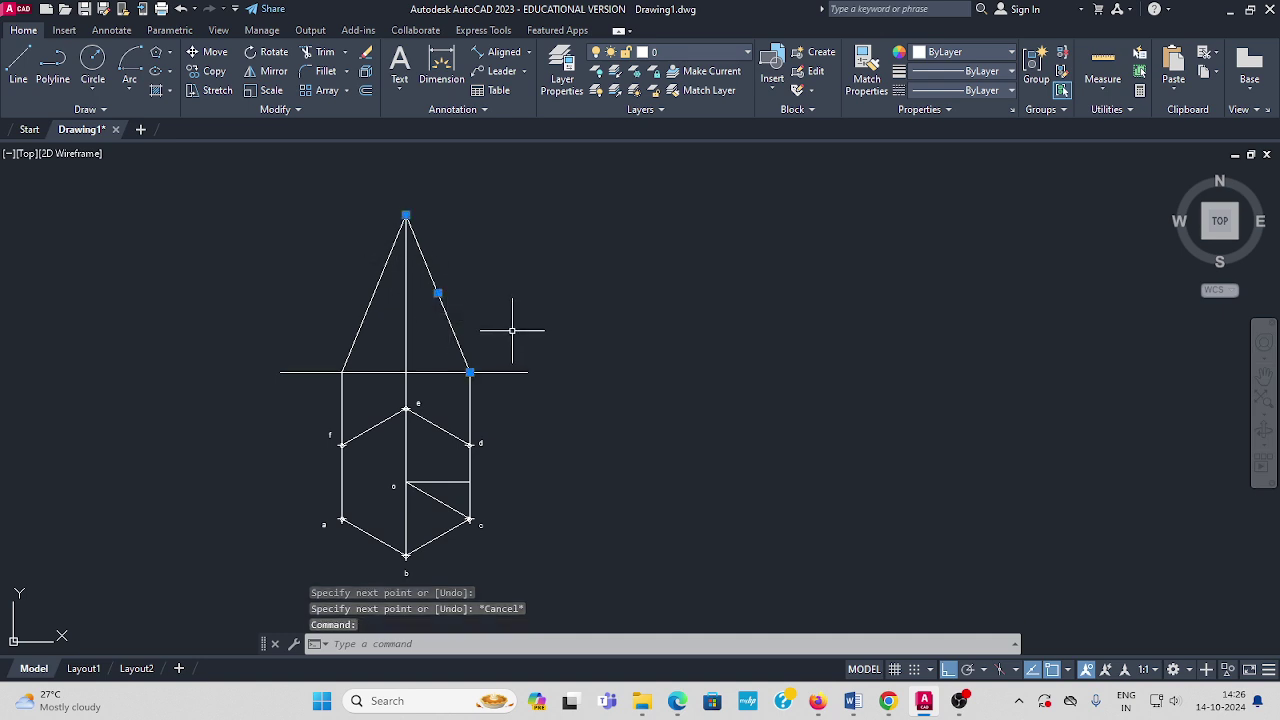
key("Escape")
middle_click_drag(562, 425, 509, 366)
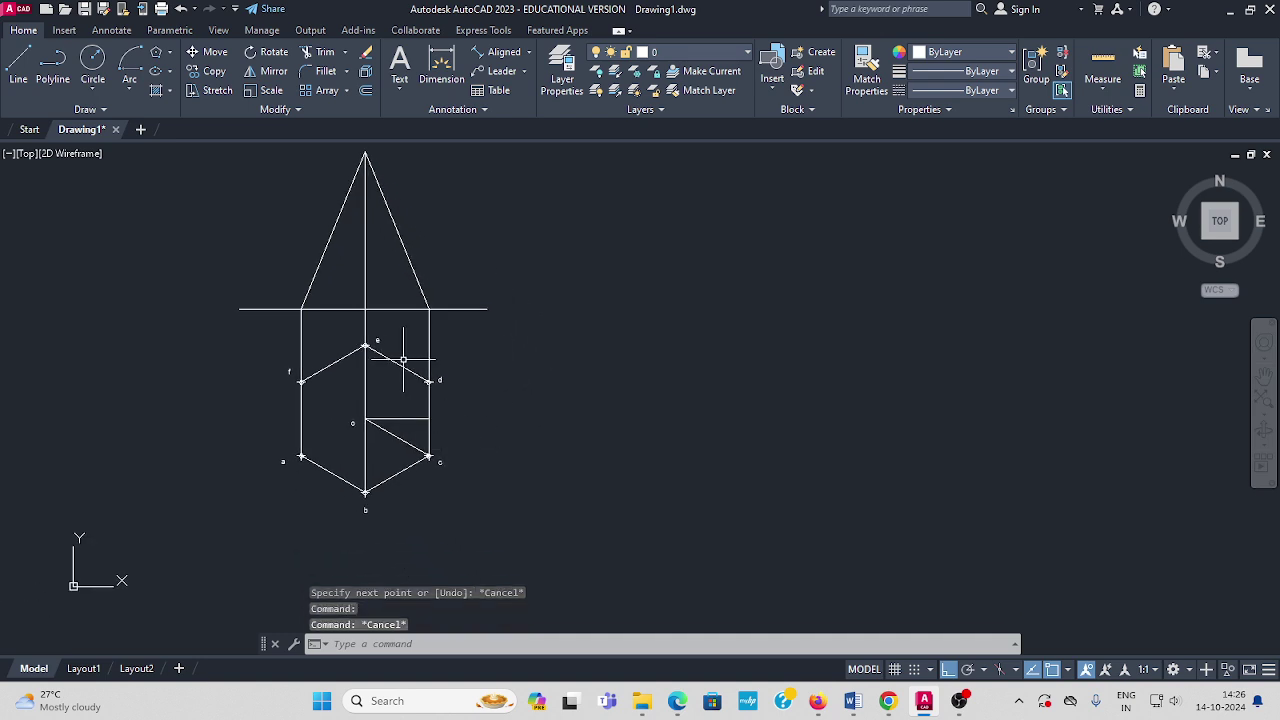
Draw a Center, Start, End arc centred at o from corner c up to the level of the horizontal line through o.
scroll(296, 445, "up", 2)
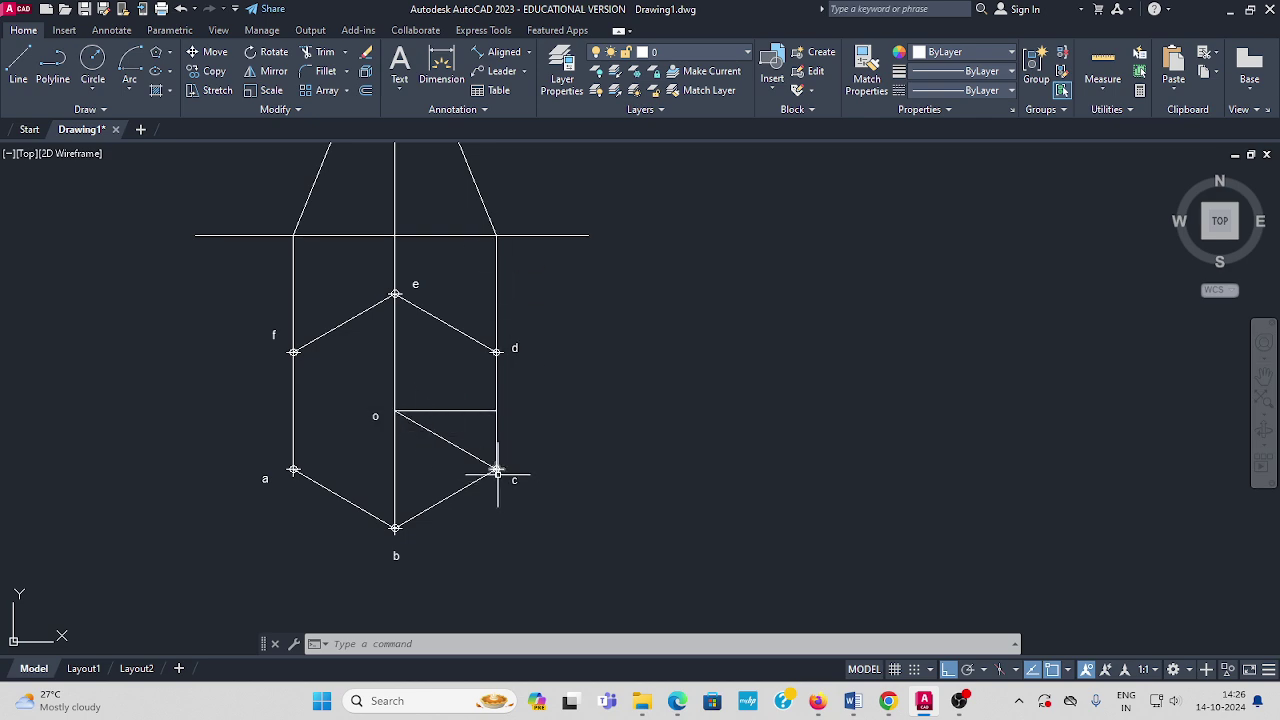
middle_click_drag(525, 441, 523, 470)
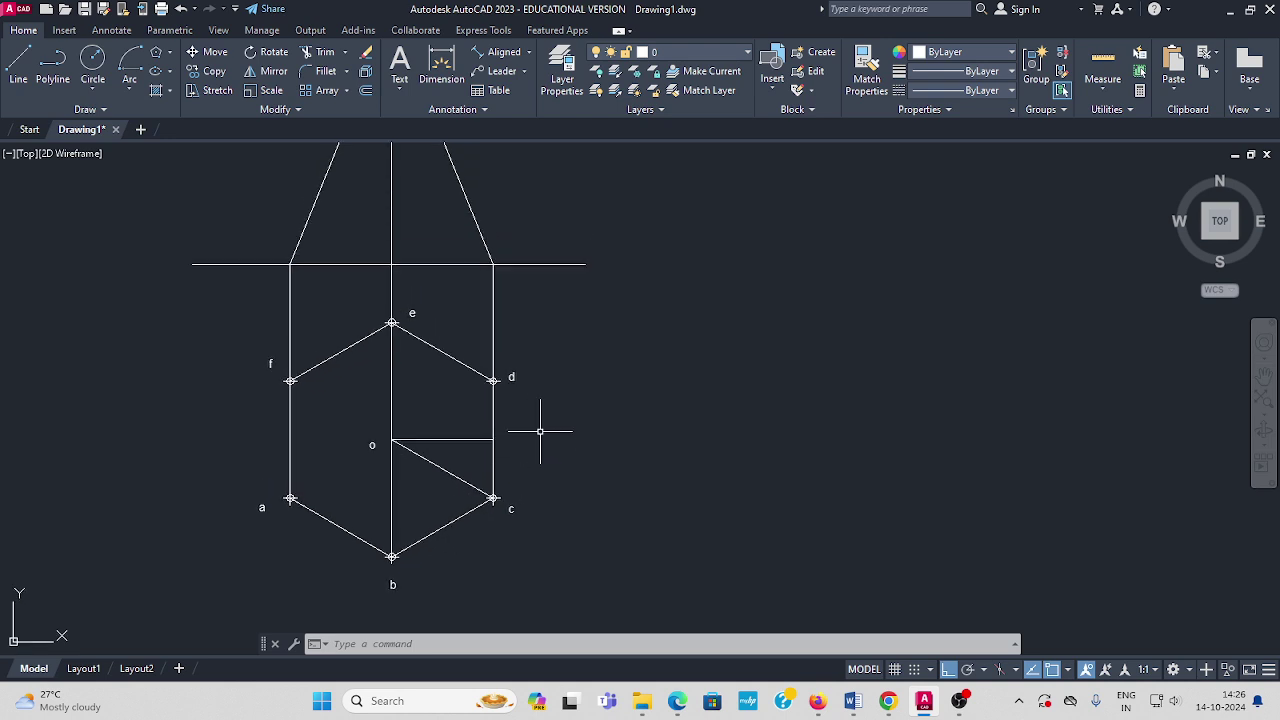
left_click(126, 88)
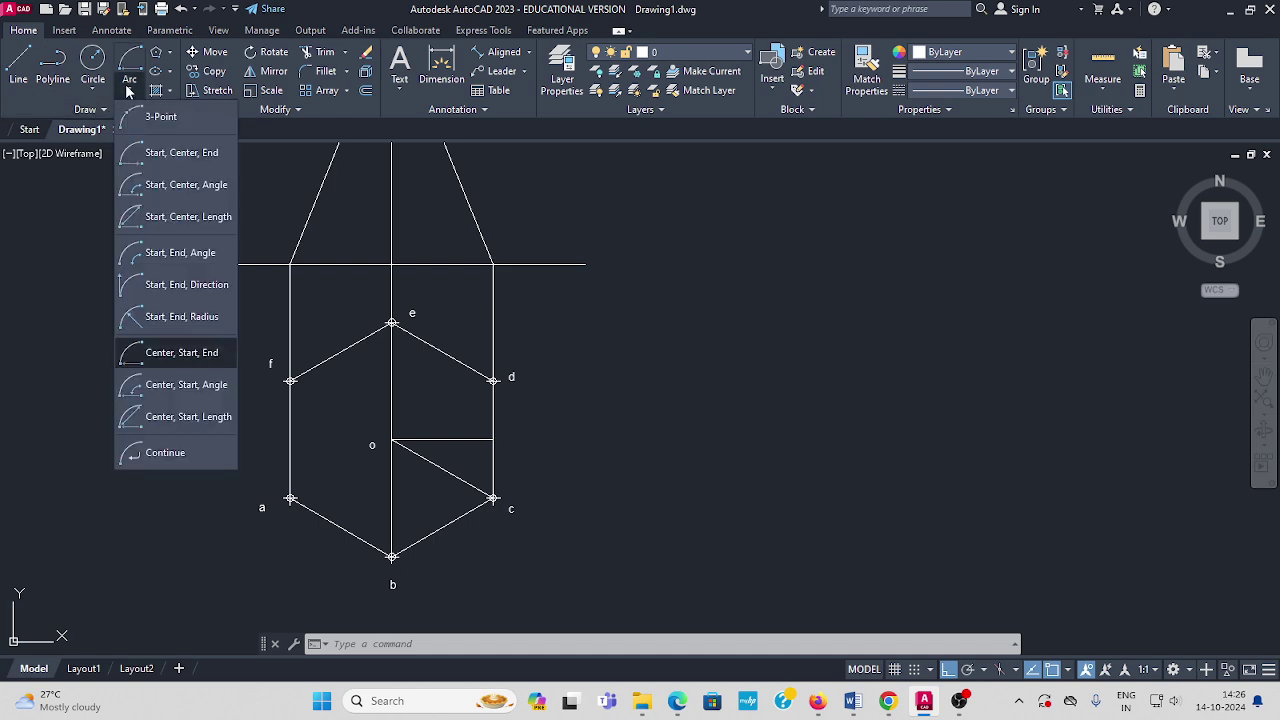
left_click(166, 352)
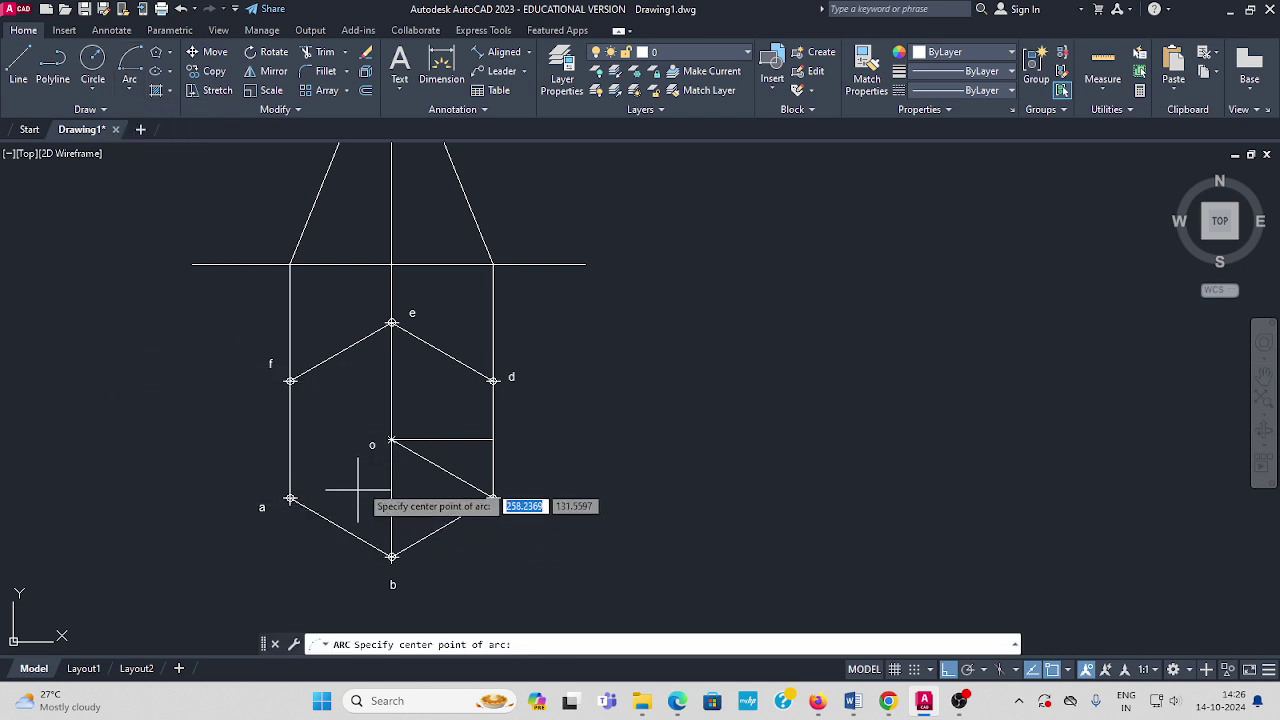
left_click(380, 440)
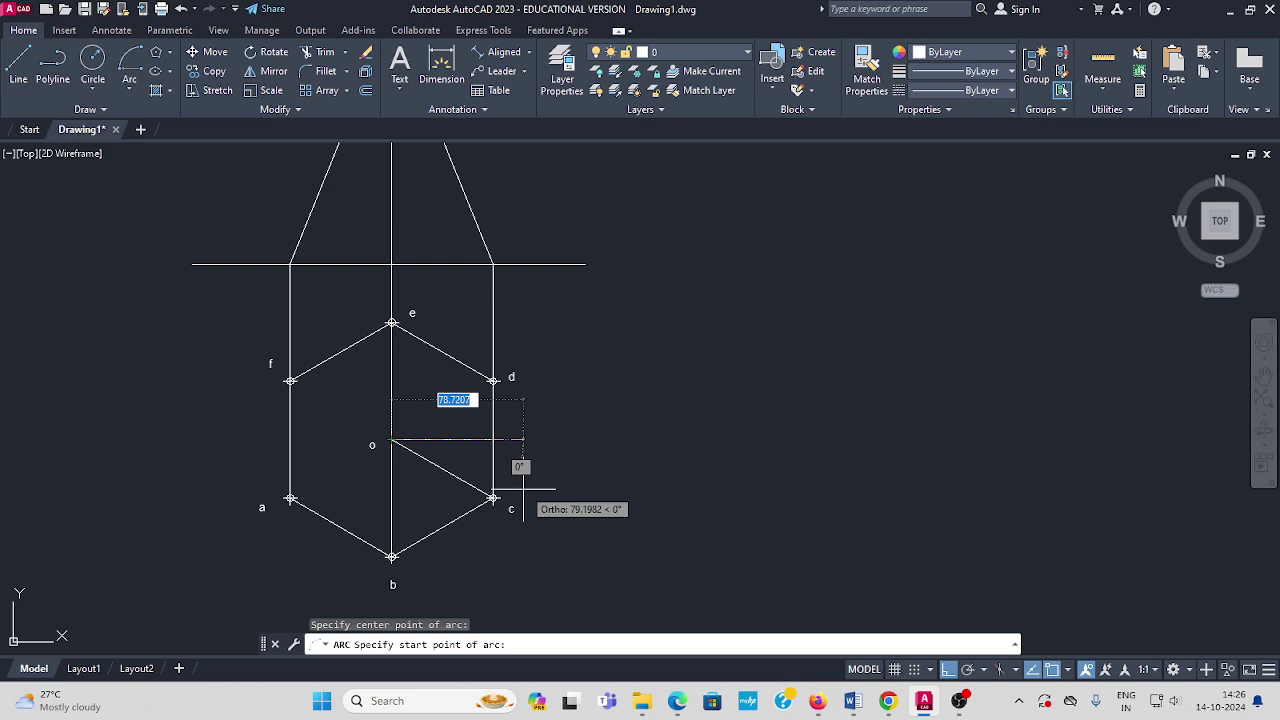
scroll(523, 478, "up", 4)
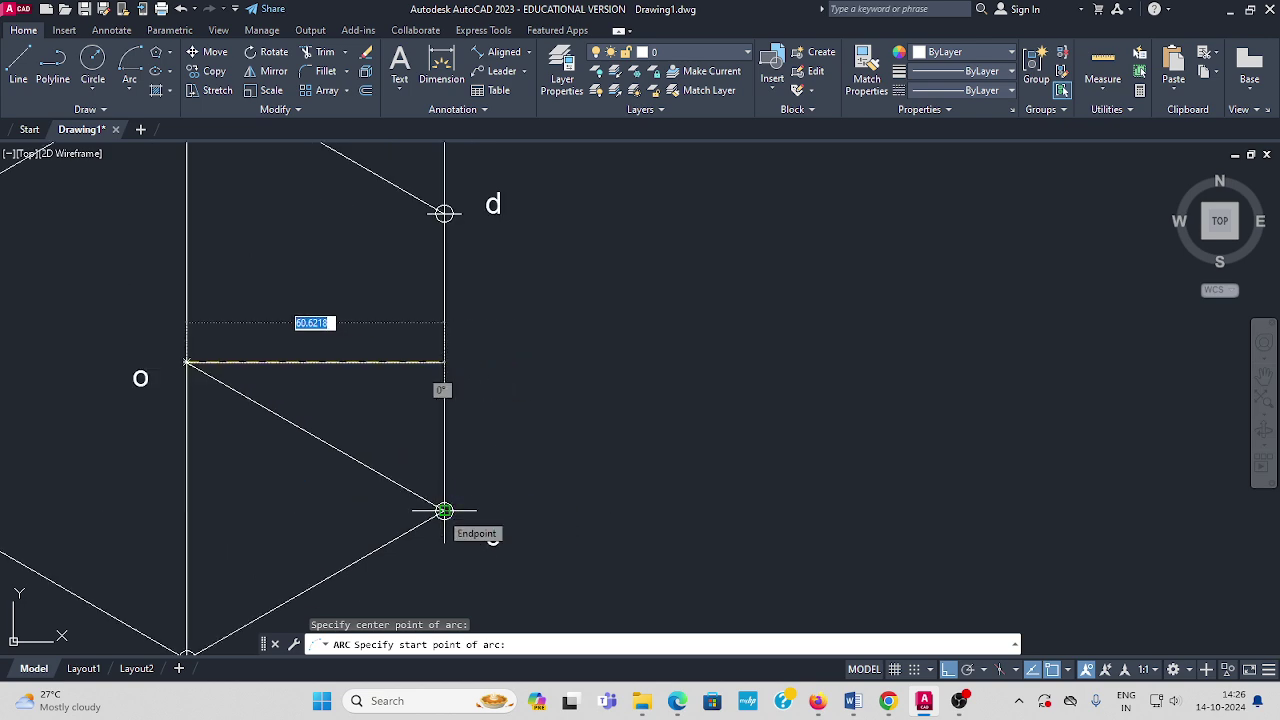
left_click(444, 511)
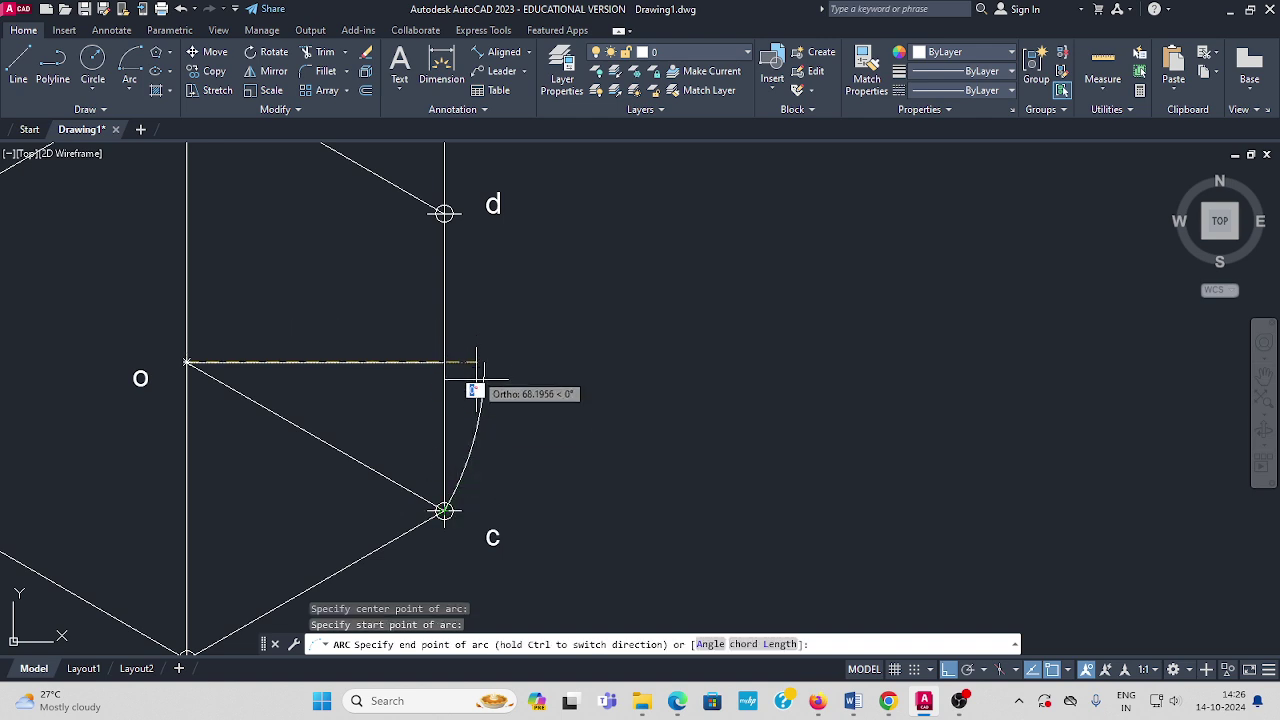
left_click(497, 312)
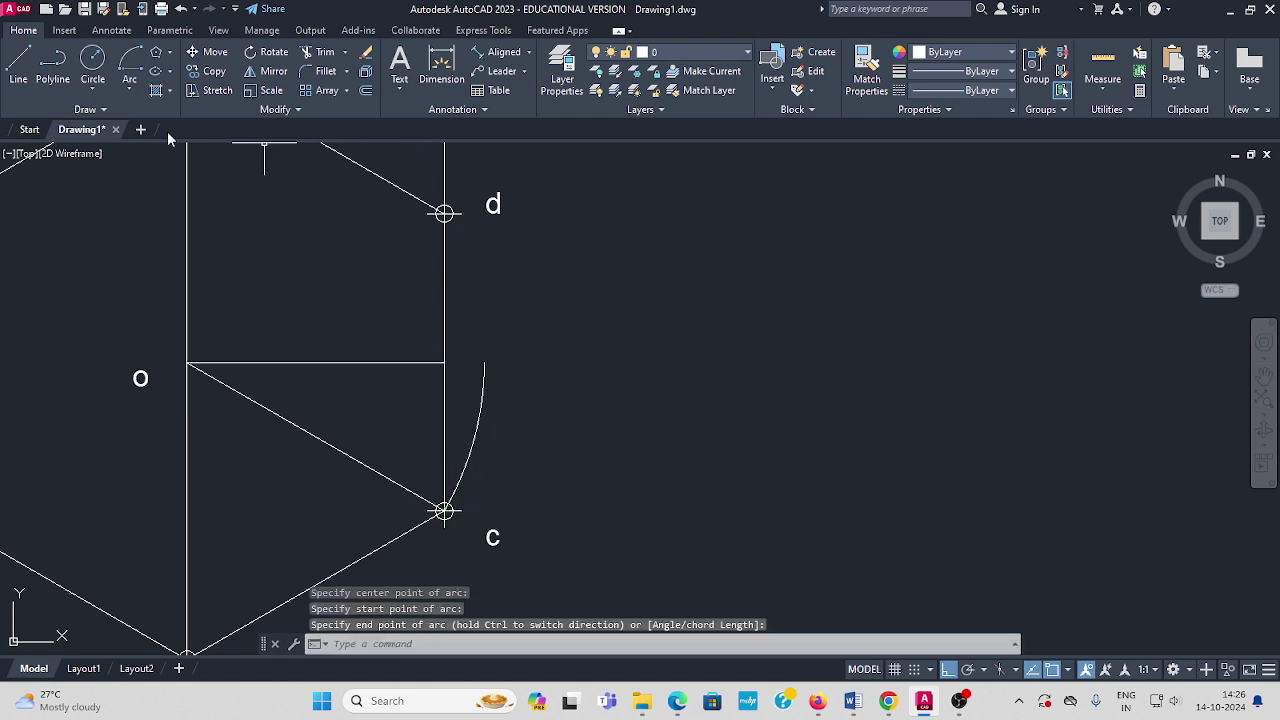
Stretch the free end of the horizontal line from o outward beyond the arc.
left_click(391, 363)
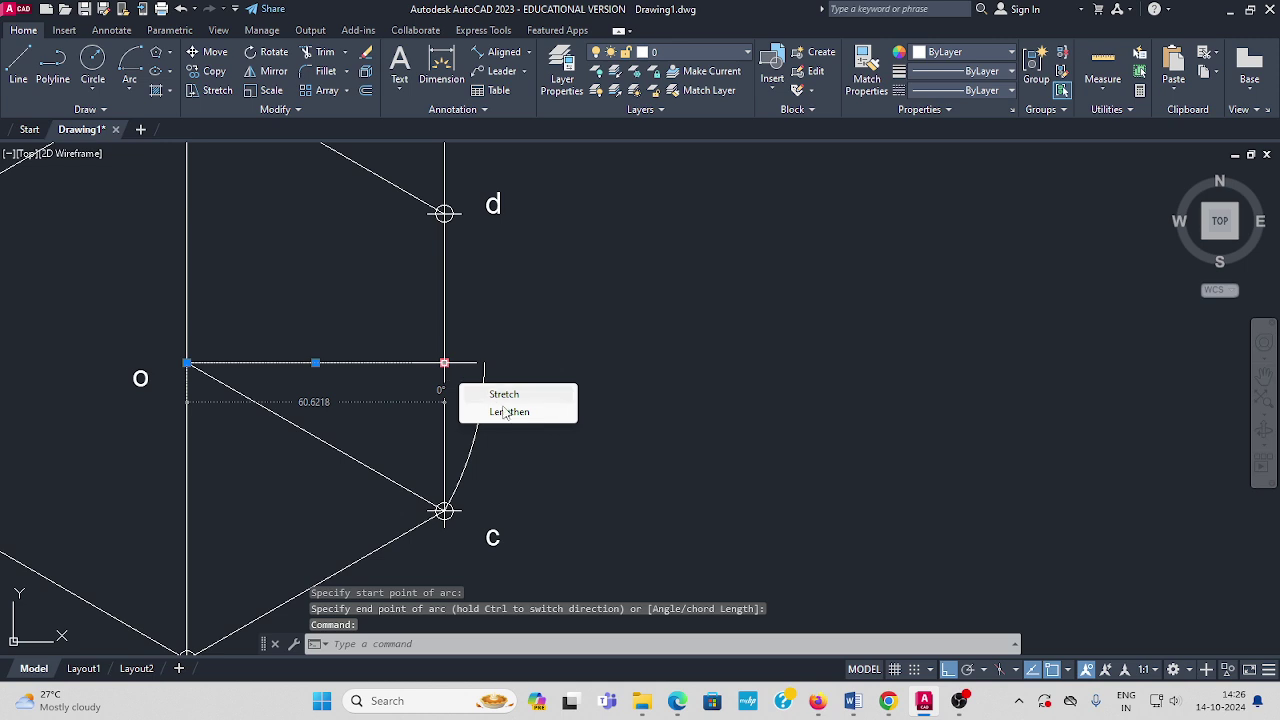
left_click(445, 364)
left_click(575, 368)
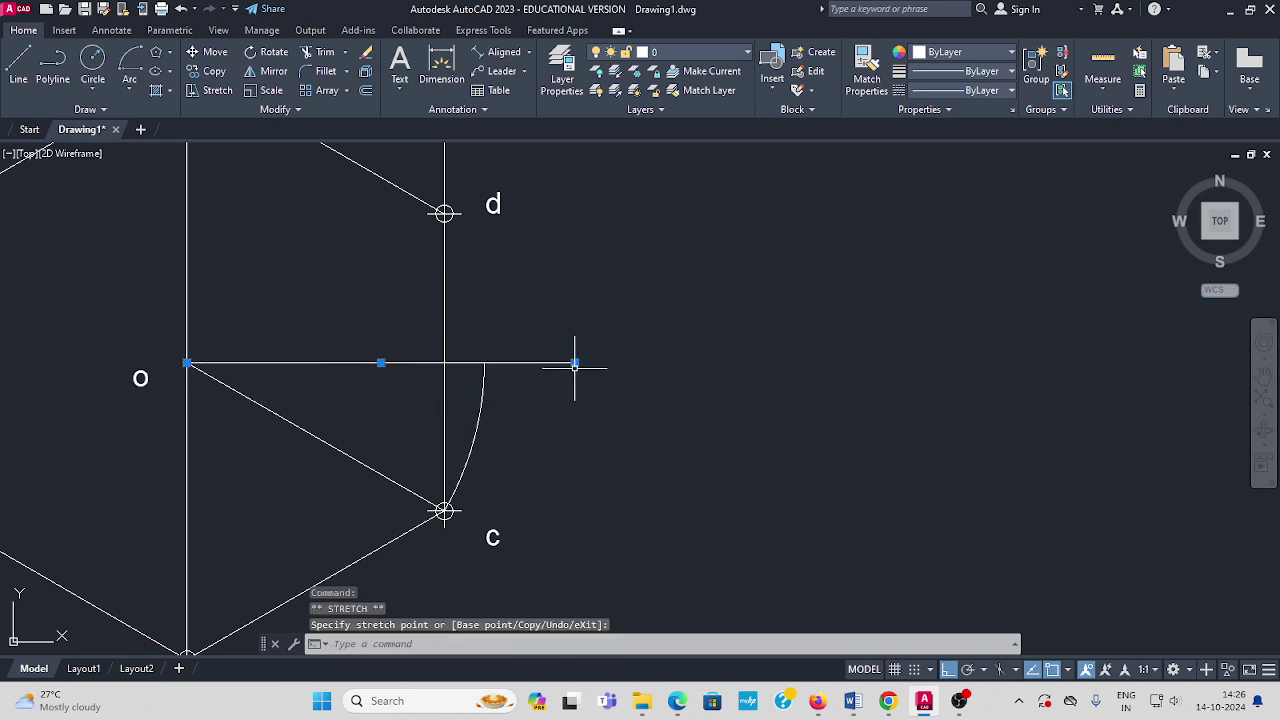
key("Escape")
Draw a vertical line from the arc's upper end to the reference line and continue it to the apex as the true-length edge.
scroll(550, 330, "down", 4)
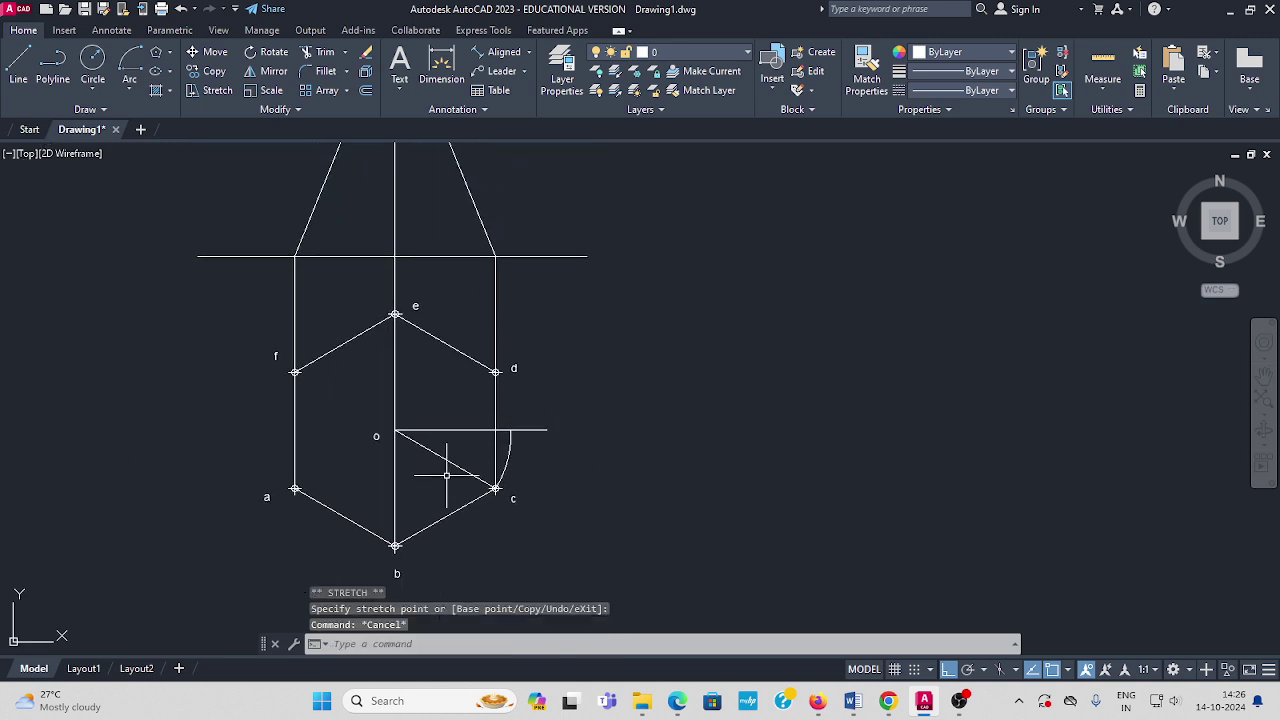
middle_click_drag(362, 160, 313, 252)
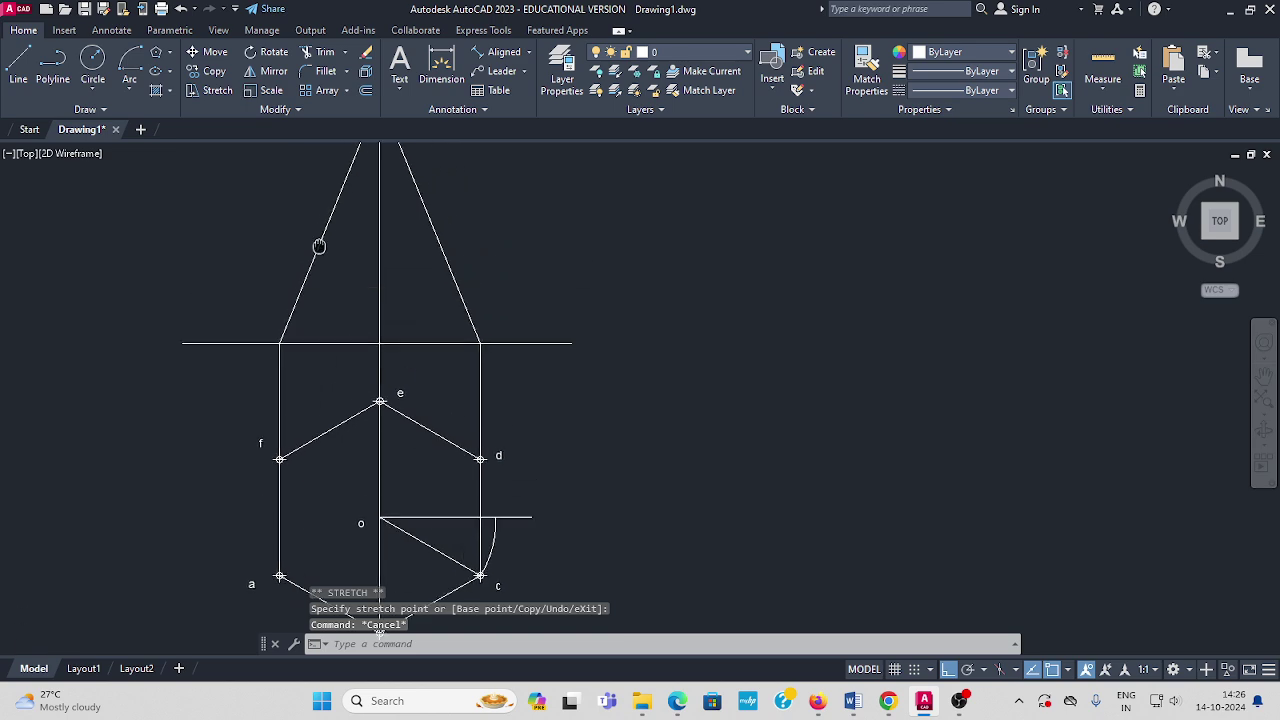
left_click(18, 67)
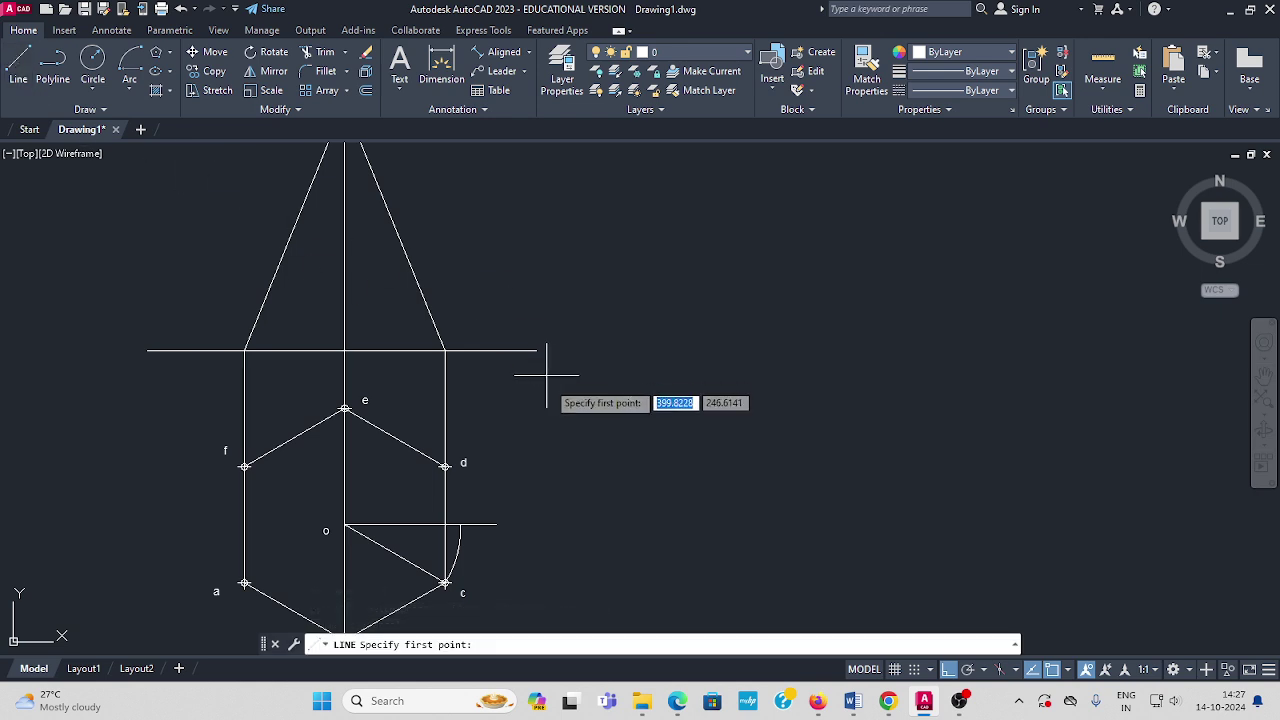
left_click(460, 523)
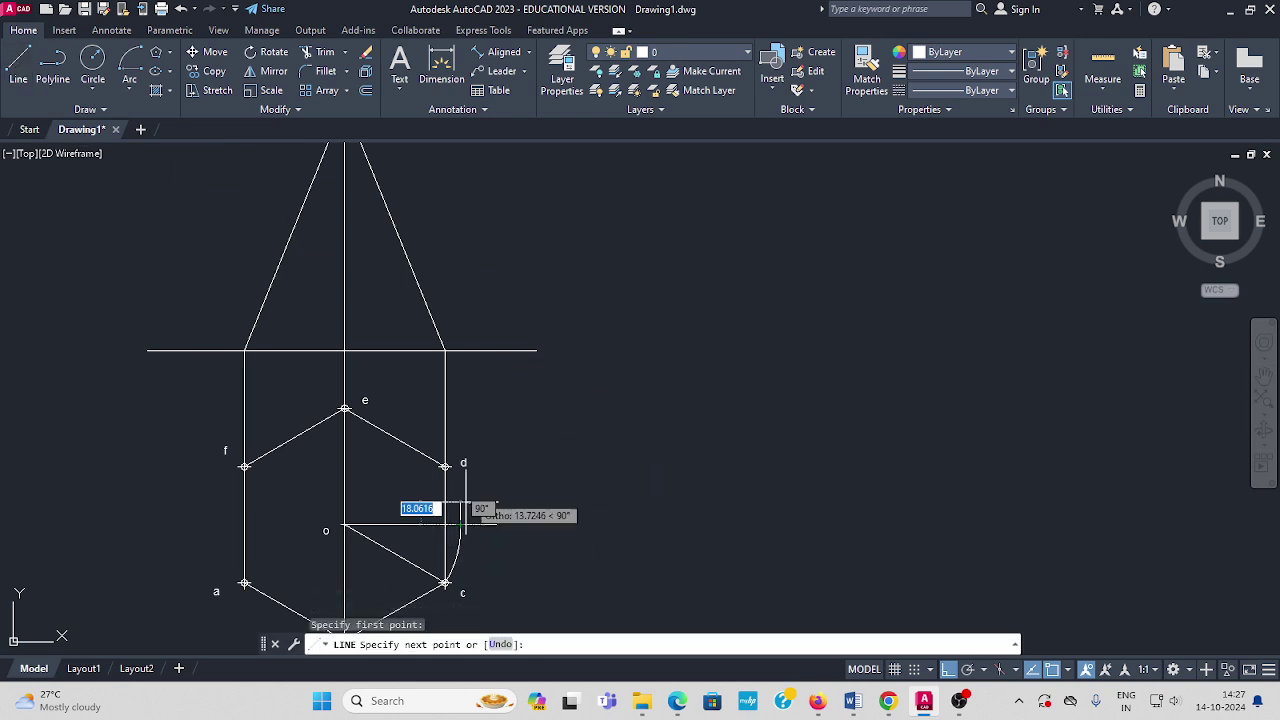
left_click(460, 351)
middle_click_drag(415, 310, 508, 393)
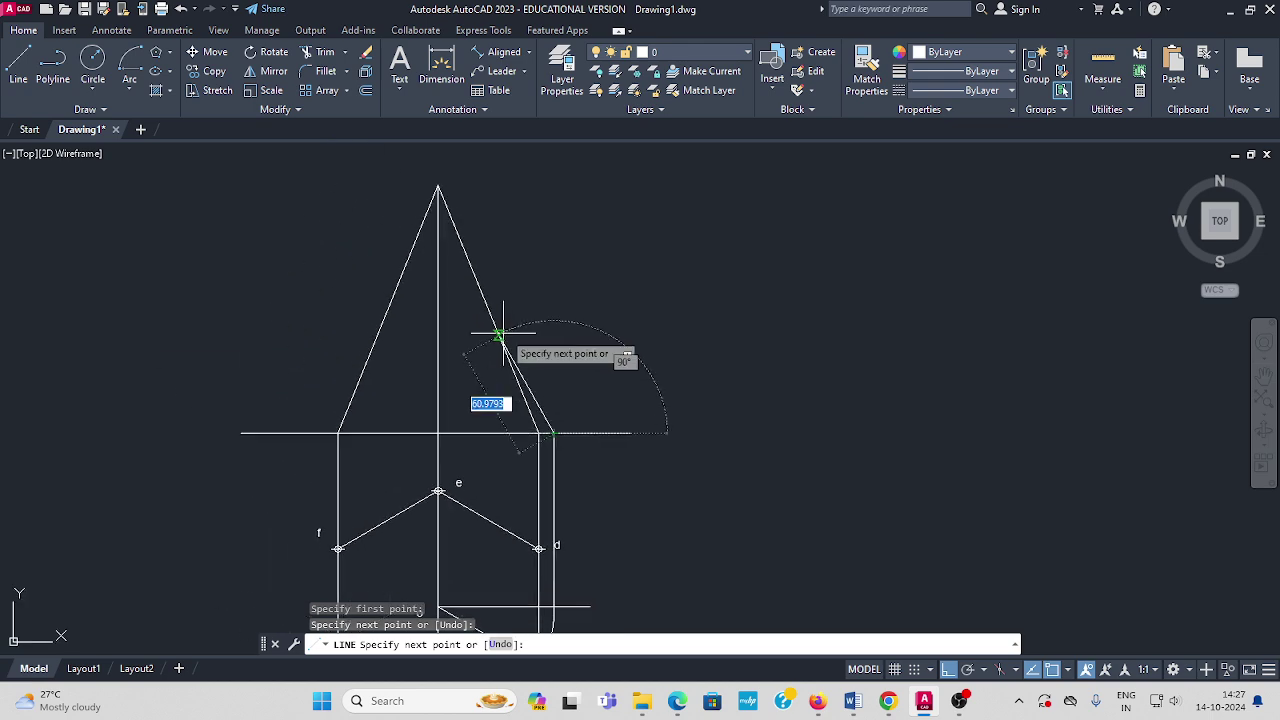
left_click(438, 186)
key("Escape")
scroll(597, 269, "down", 5)
scroll(604, 399, "up", 5)
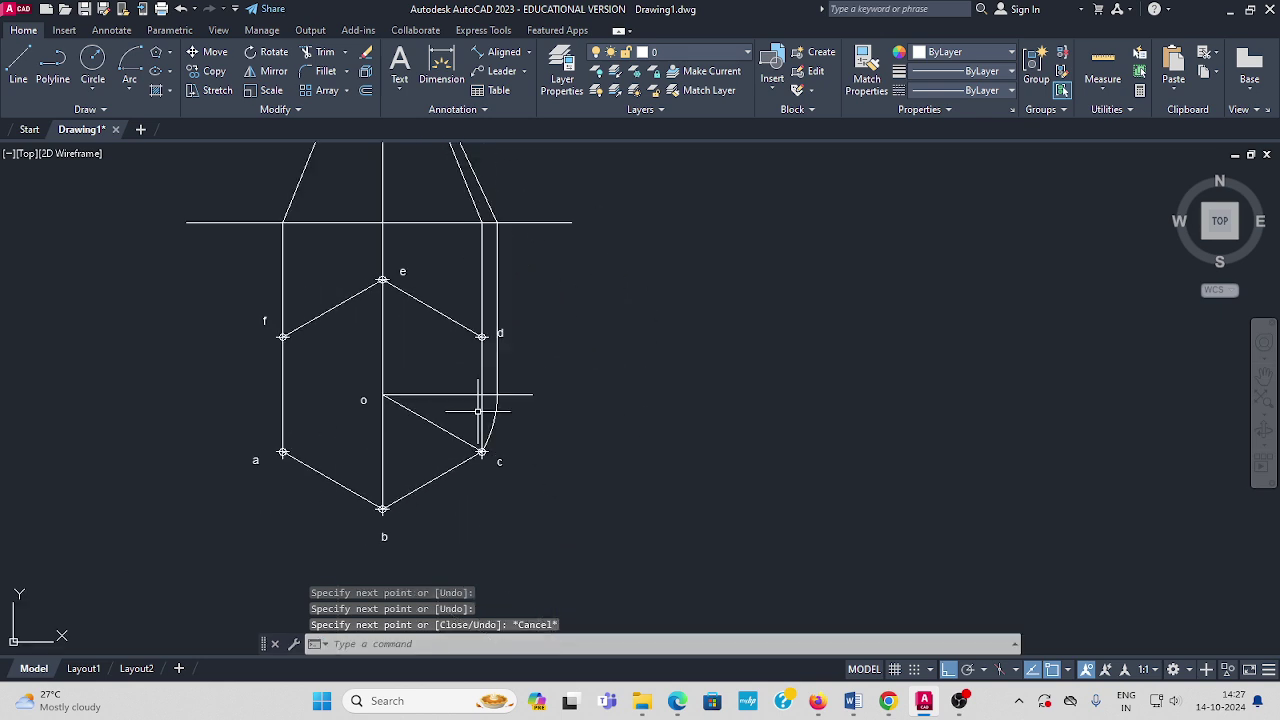
middle_click_drag(492, 443, 496, 471)
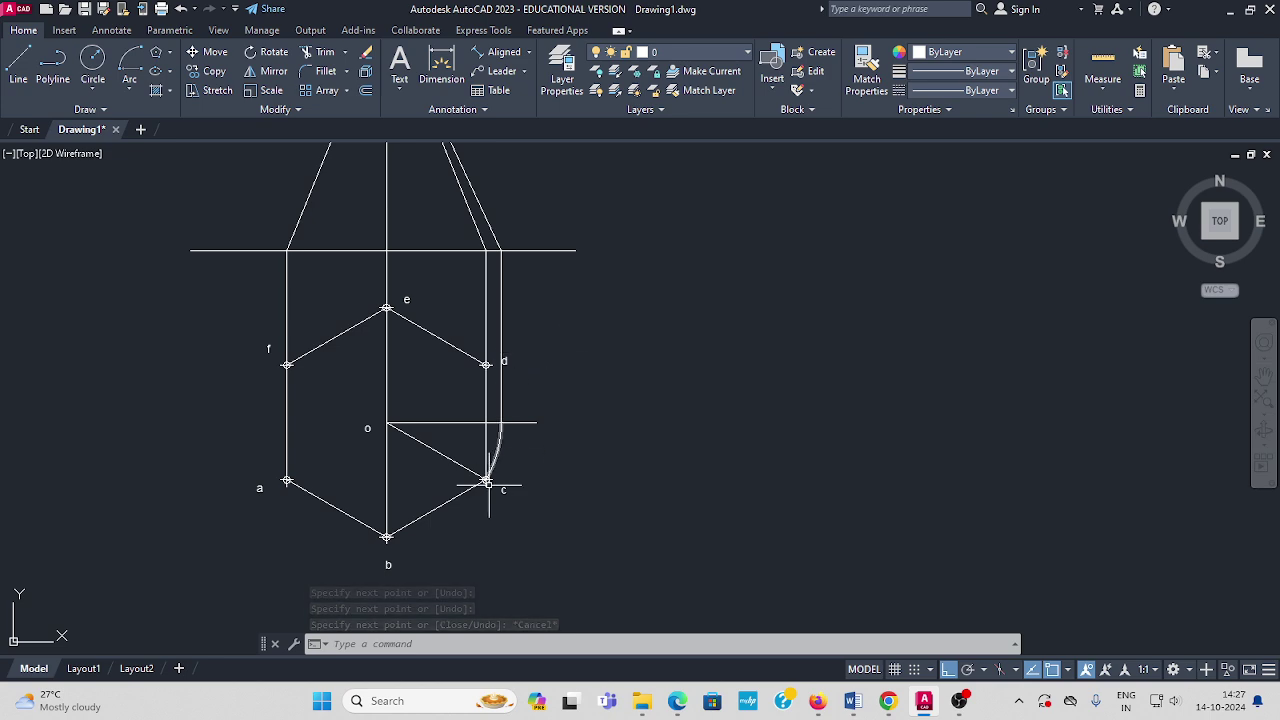
Add the single-line text label c1 beside the arc's upper end, with height 5 and rotation 0.
left_click(112, 31)
left_click(34, 90)
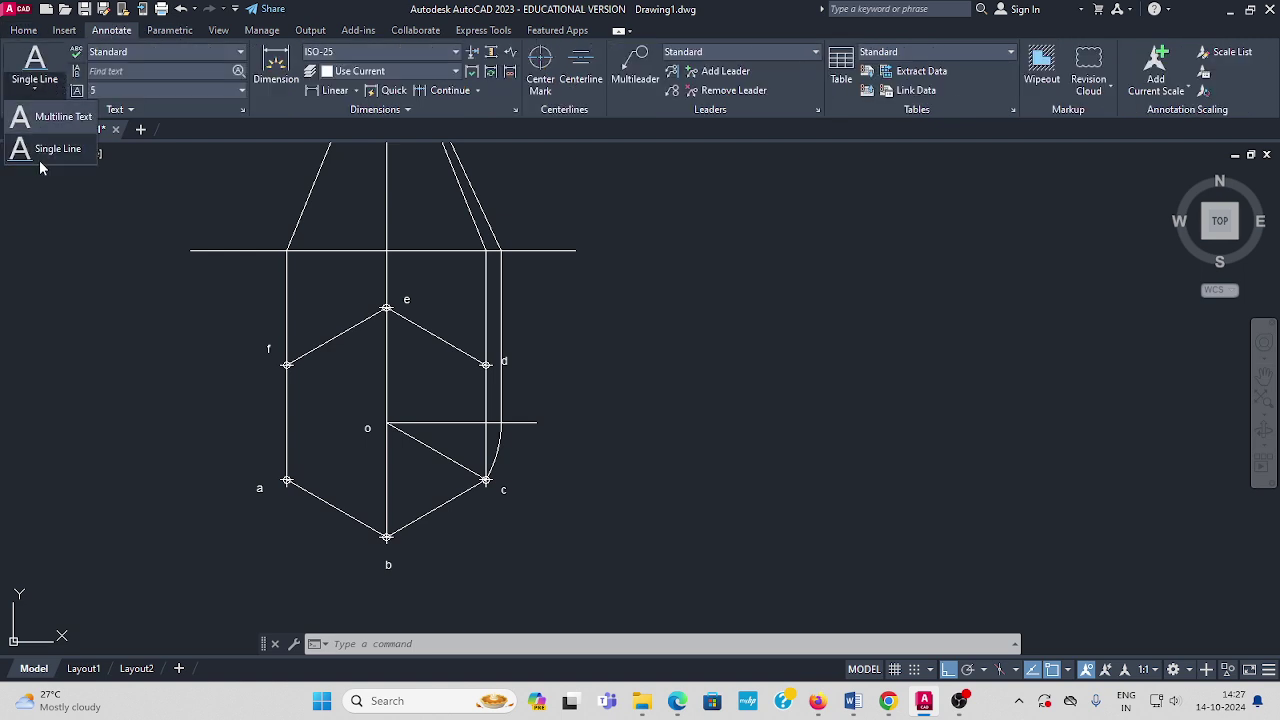
left_click(50, 152)
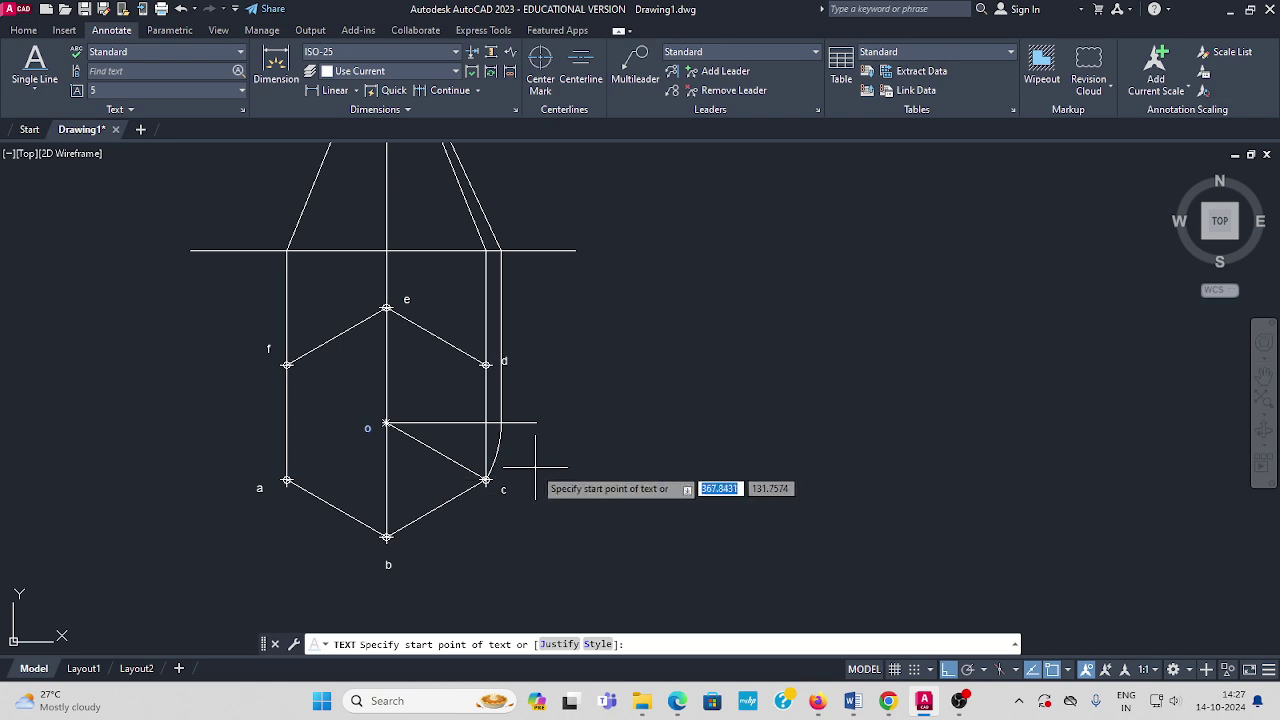
scroll(530, 458, "up", 2)
left_click(504, 432)
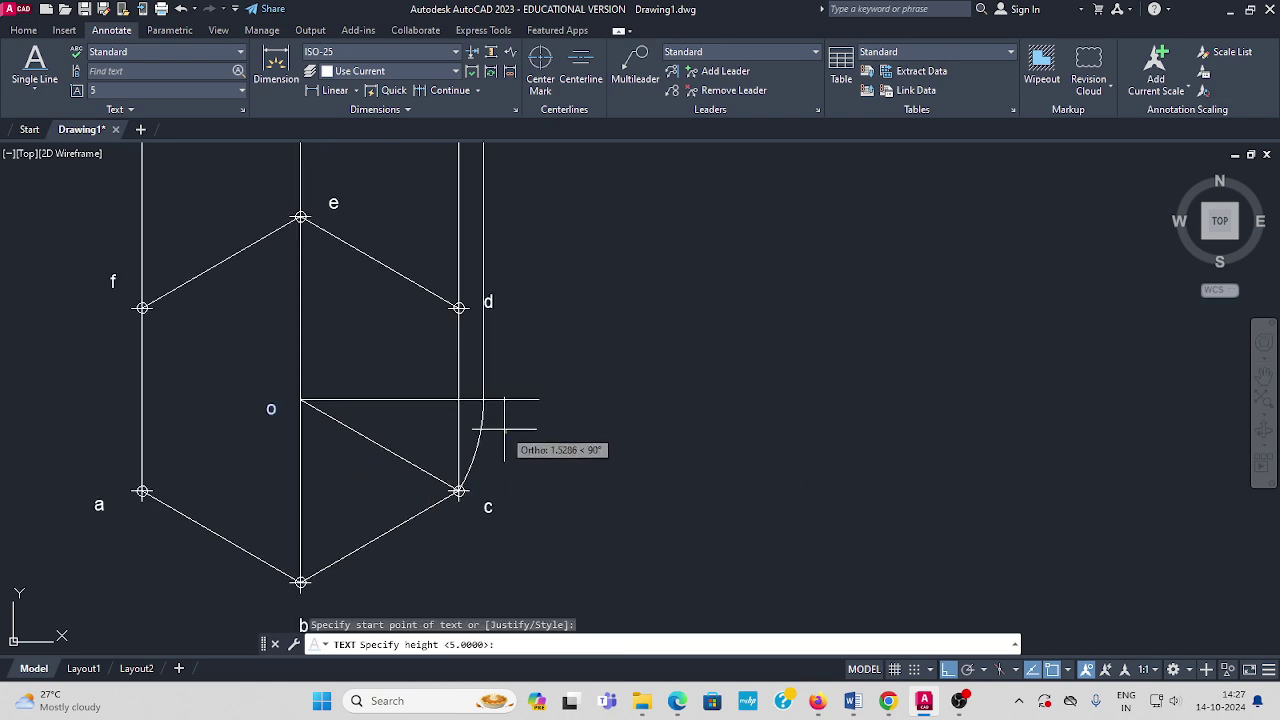
type("5")
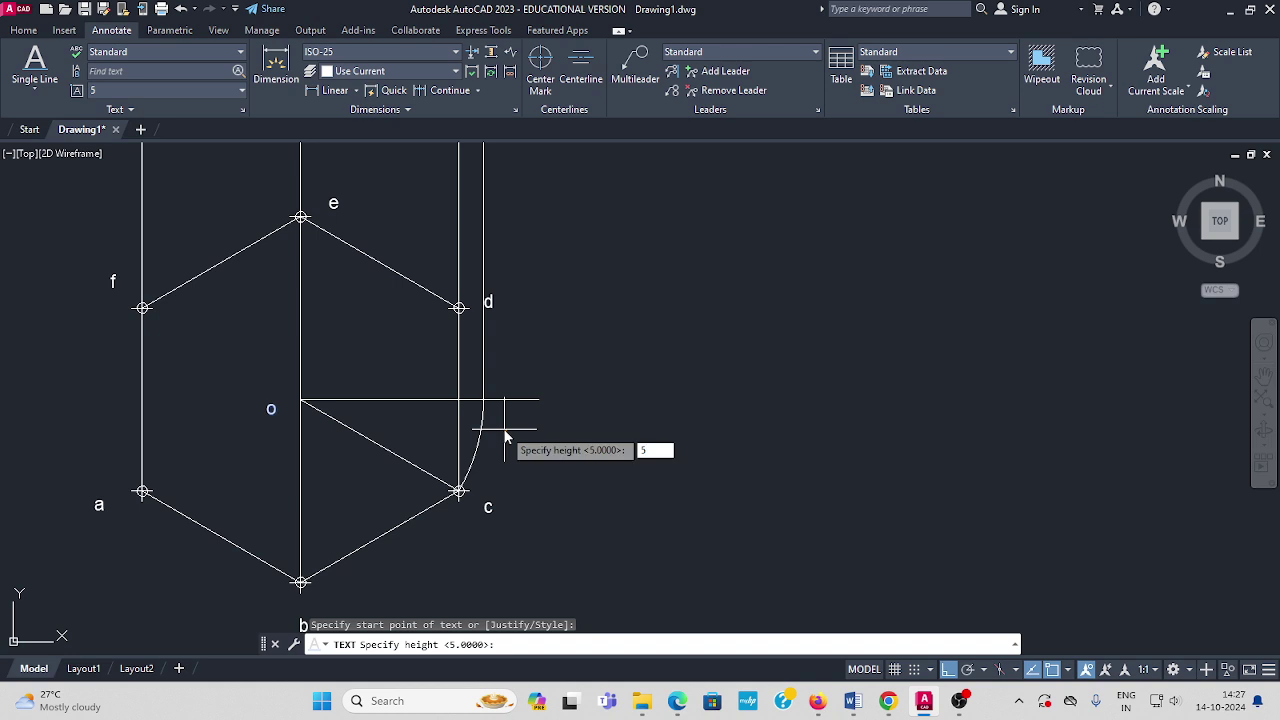
key("Return")
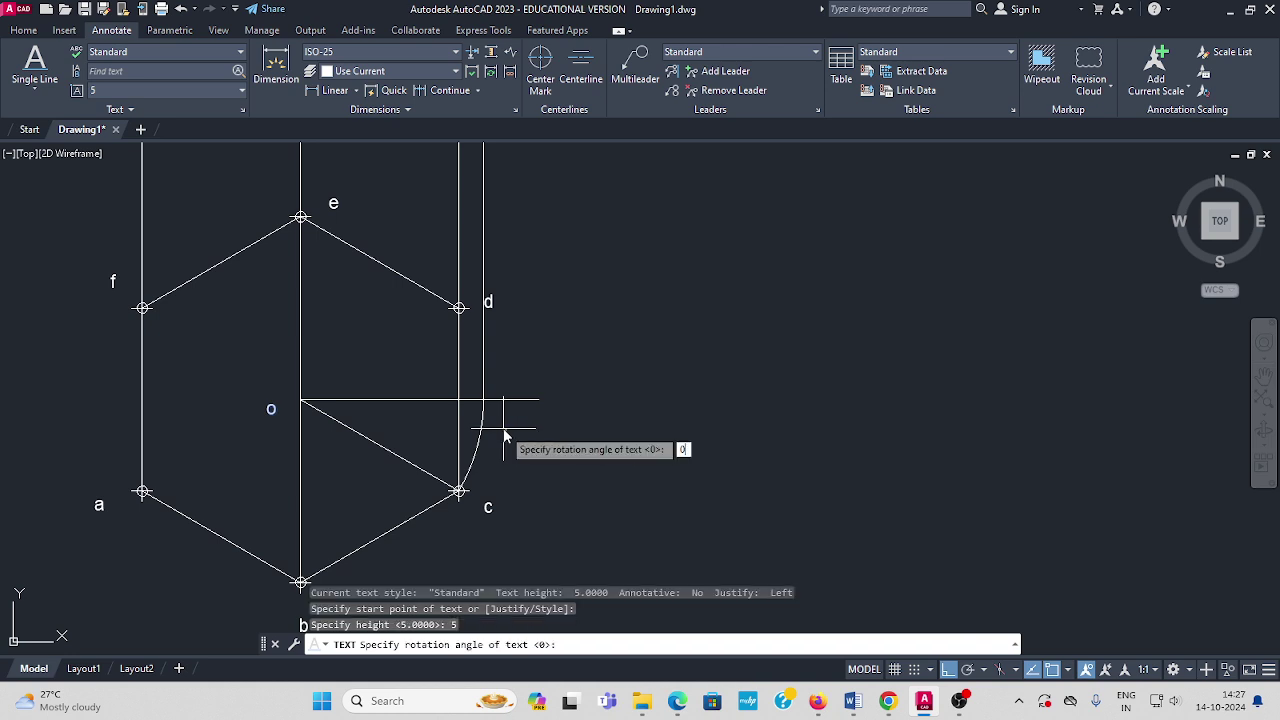
key("Return")
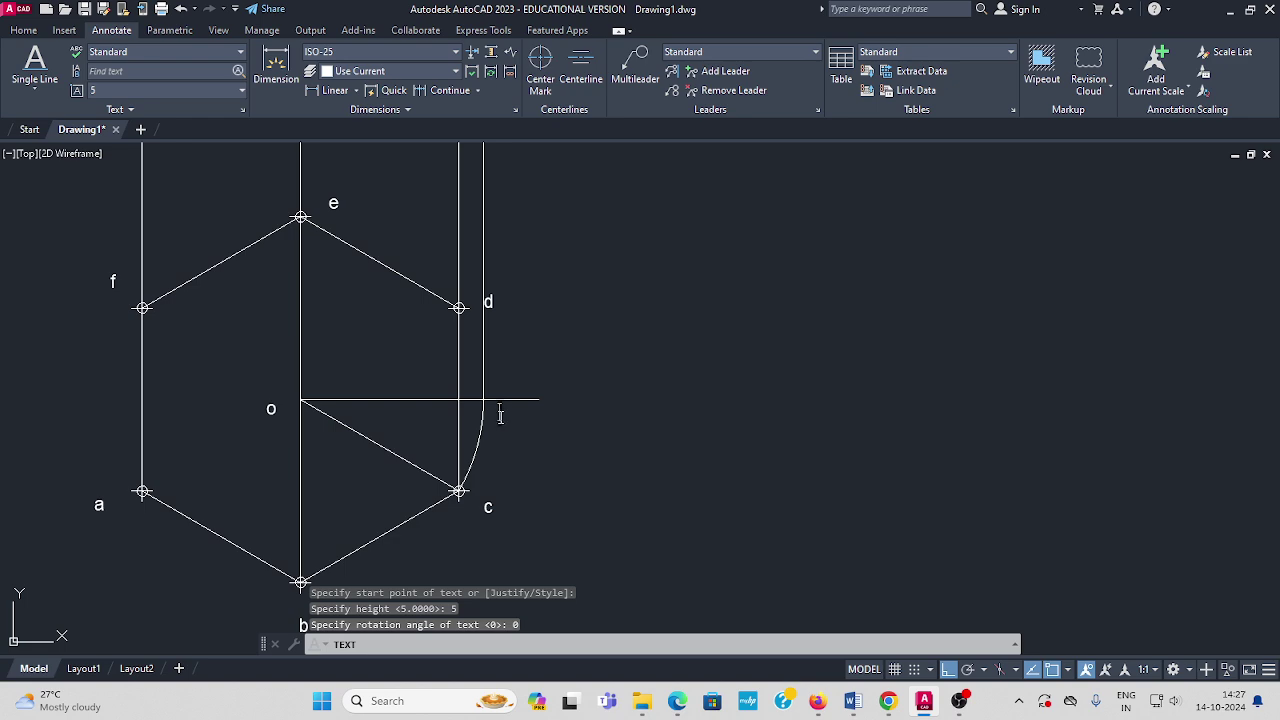
type("c1")
Label the true-length edge's foot c1' below the reference line, and the opposite base end a' below and f' above it.
middle_click_drag(534, 375, 546, 479)
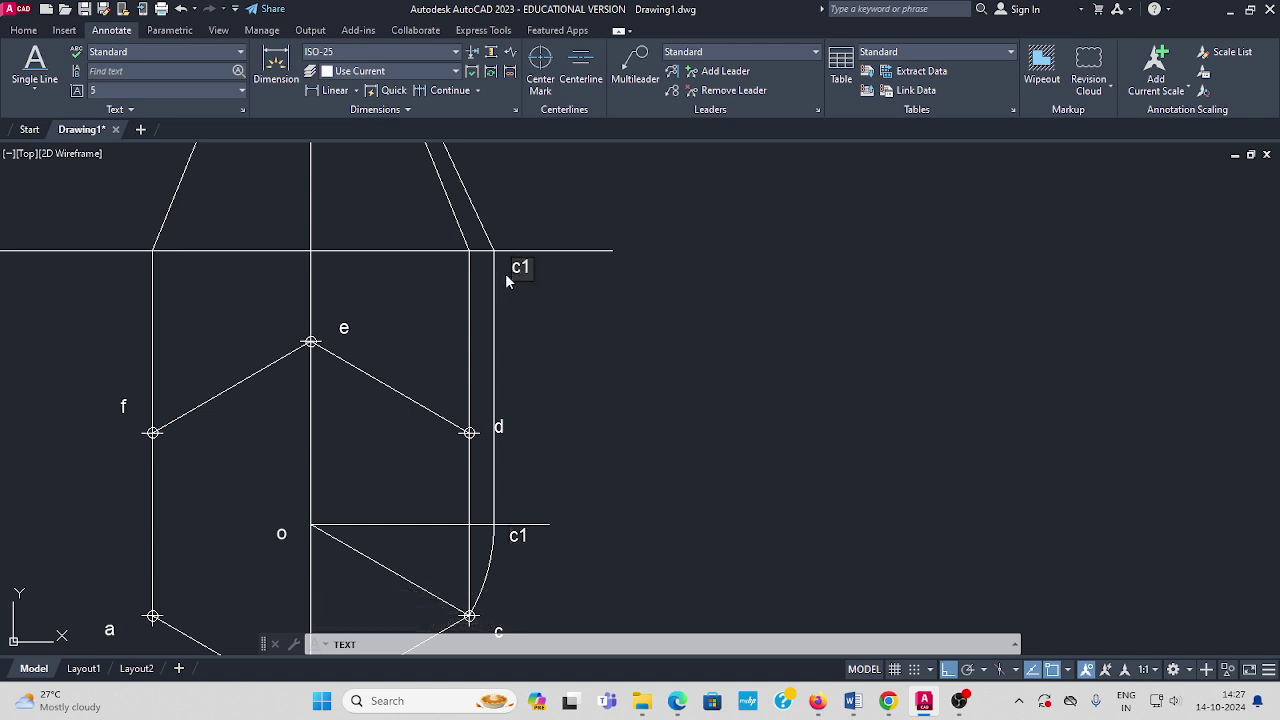
middle_click_drag(323, 323, 357, 347)
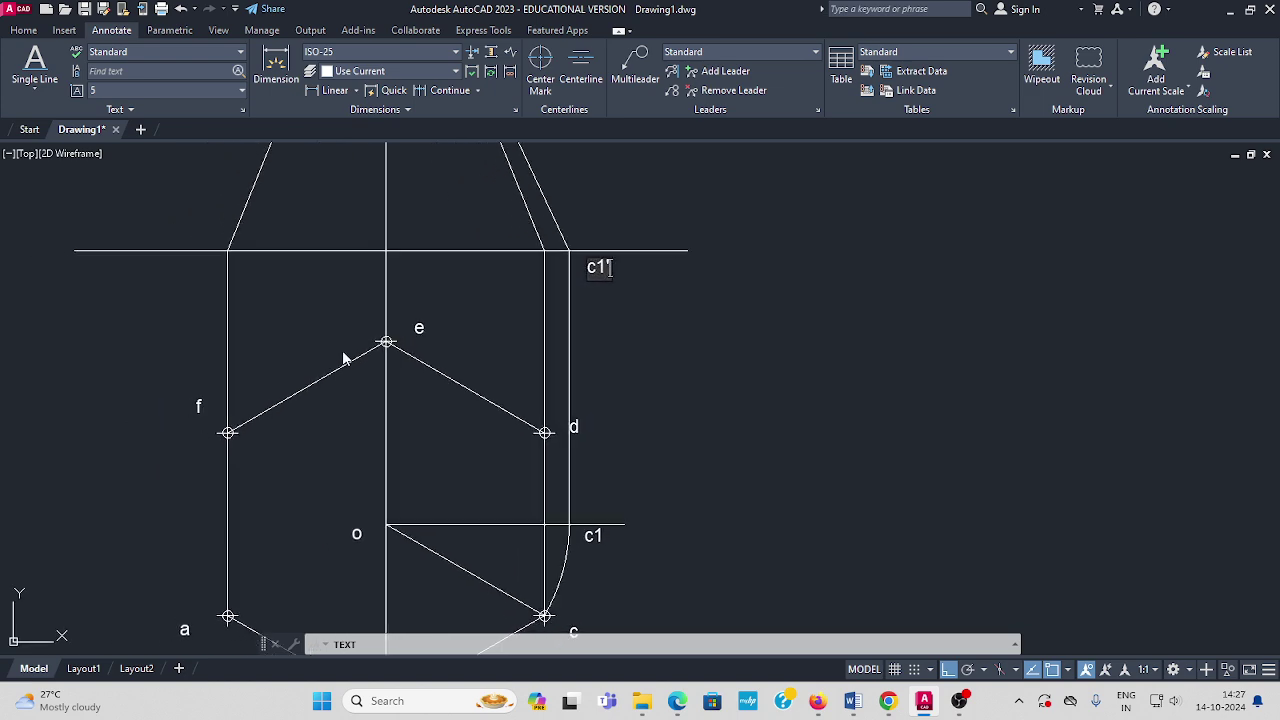
mouse_move(201, 418)
middle_mouse_down()
mouse_move(351, 367)
mouse_move(394, 334)
middle_mouse_up()
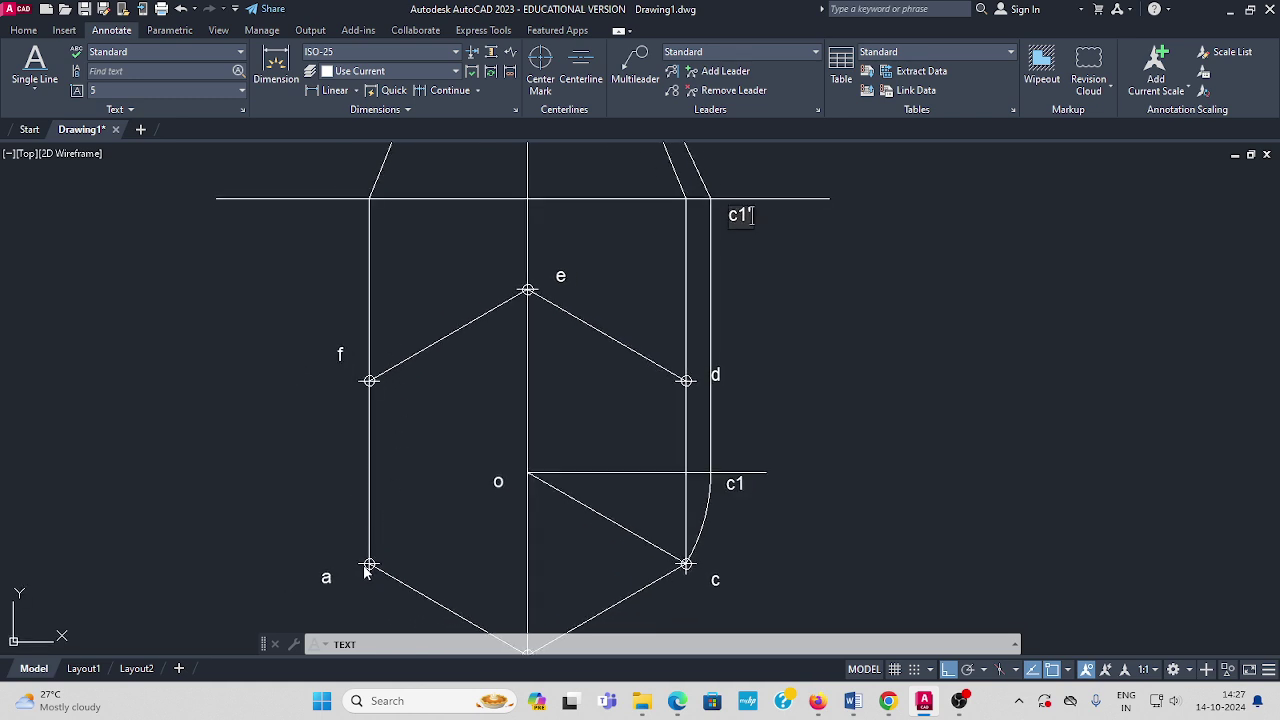
middle_click_drag(341, 251, 335, 336)
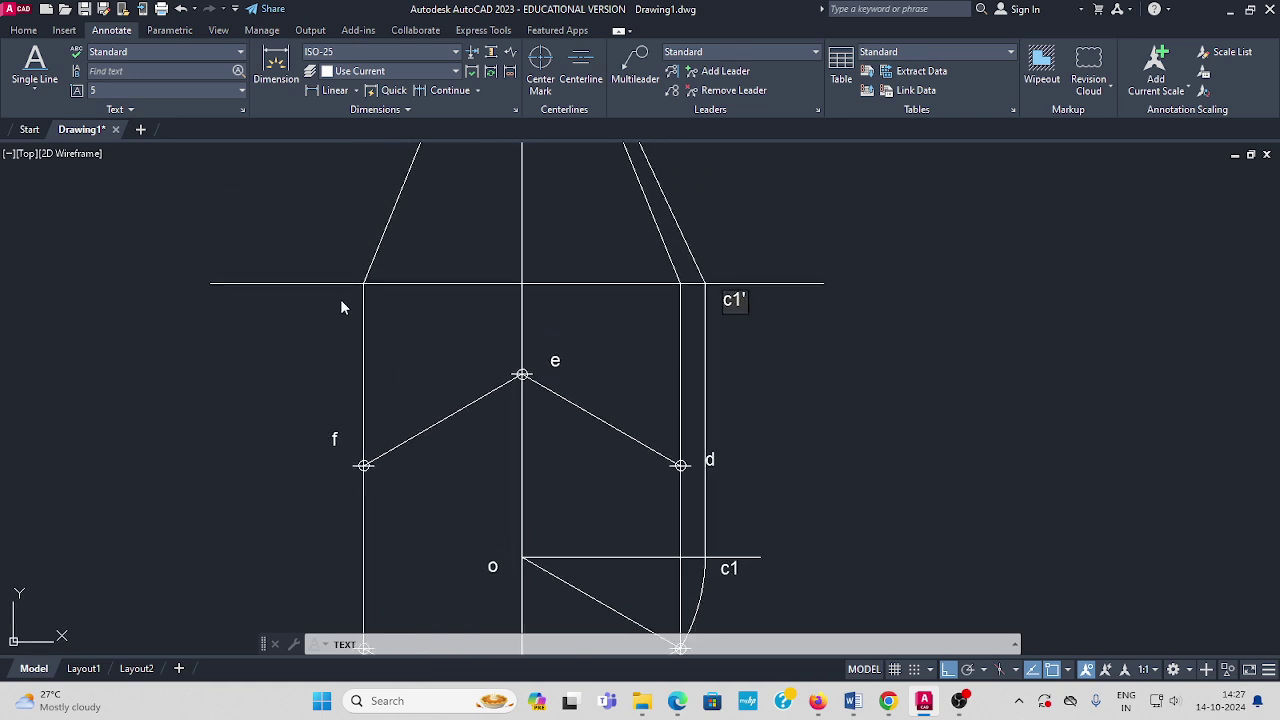
left_click(337, 303)
key("Return")
key("Return")
scroll(491, 345, "up", 1)
scroll(477, 417, "down", 1)
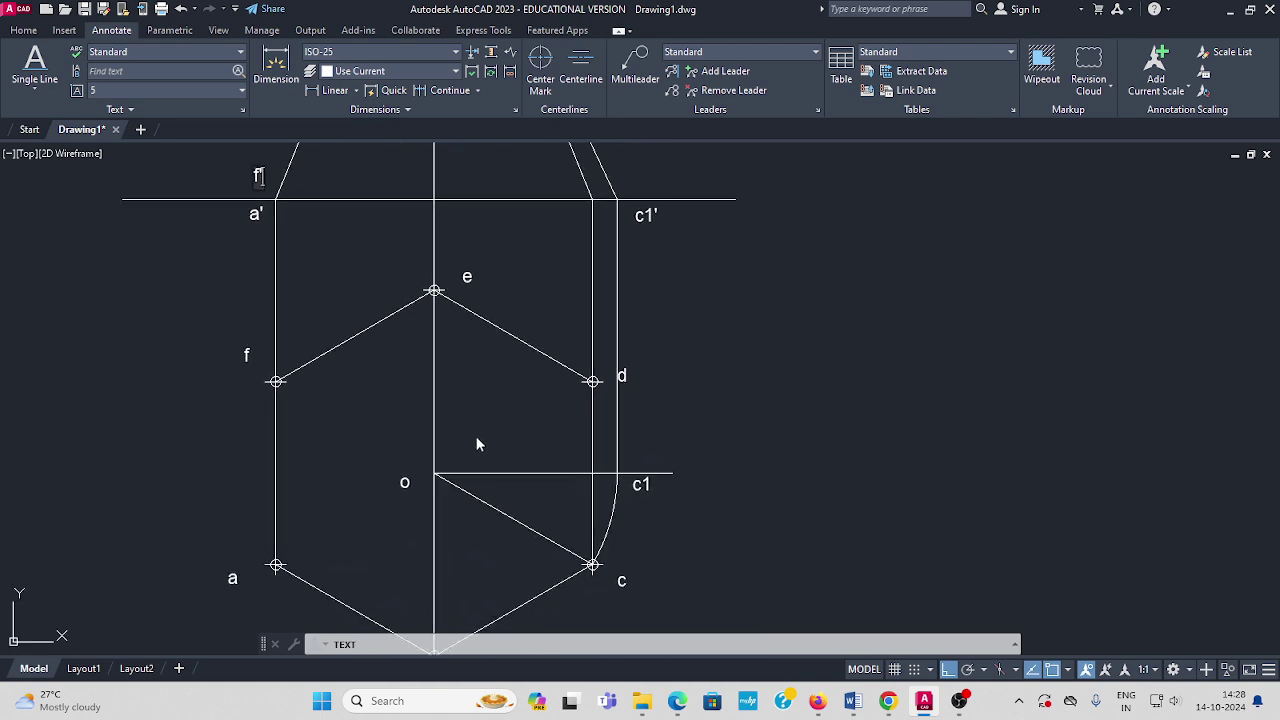
Label the axis's foot on the reference line b' below the line and e' above it.
middle_click_drag(477, 417, 466, 349)
scroll(443, 567, "down", 1)
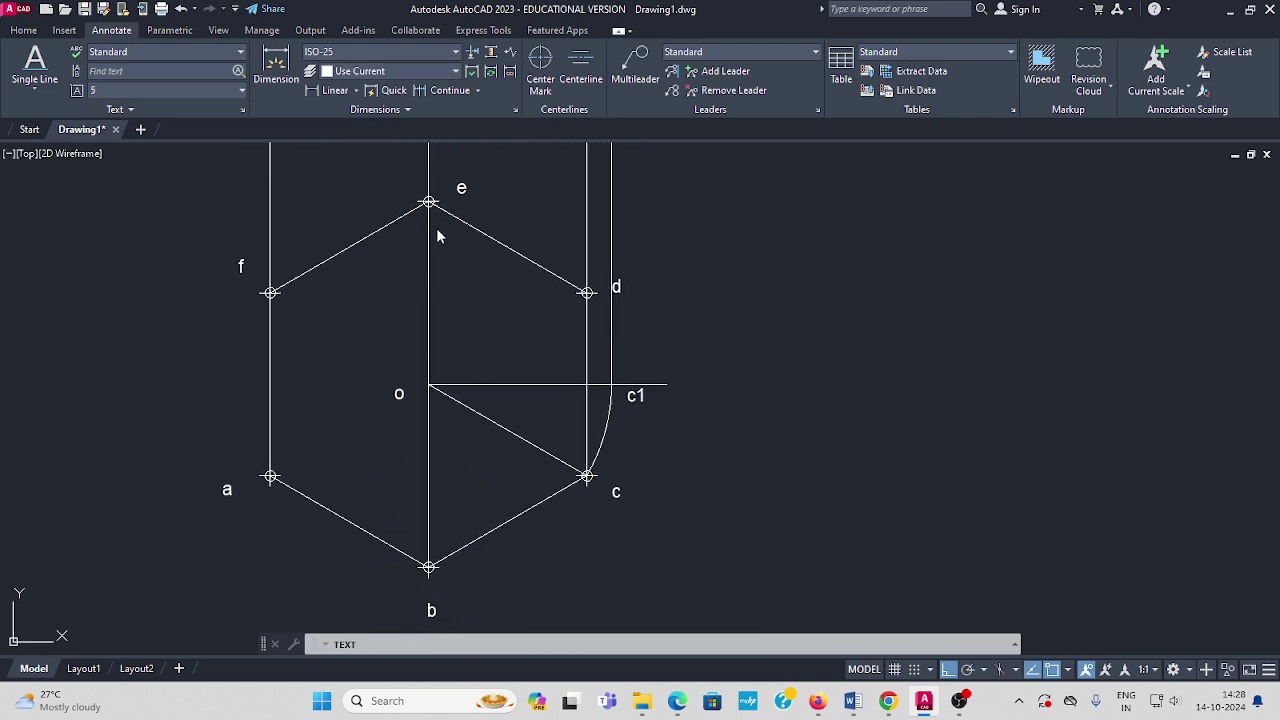
middle_click_drag(427, 200, 473, 323)
left_click(461, 279)
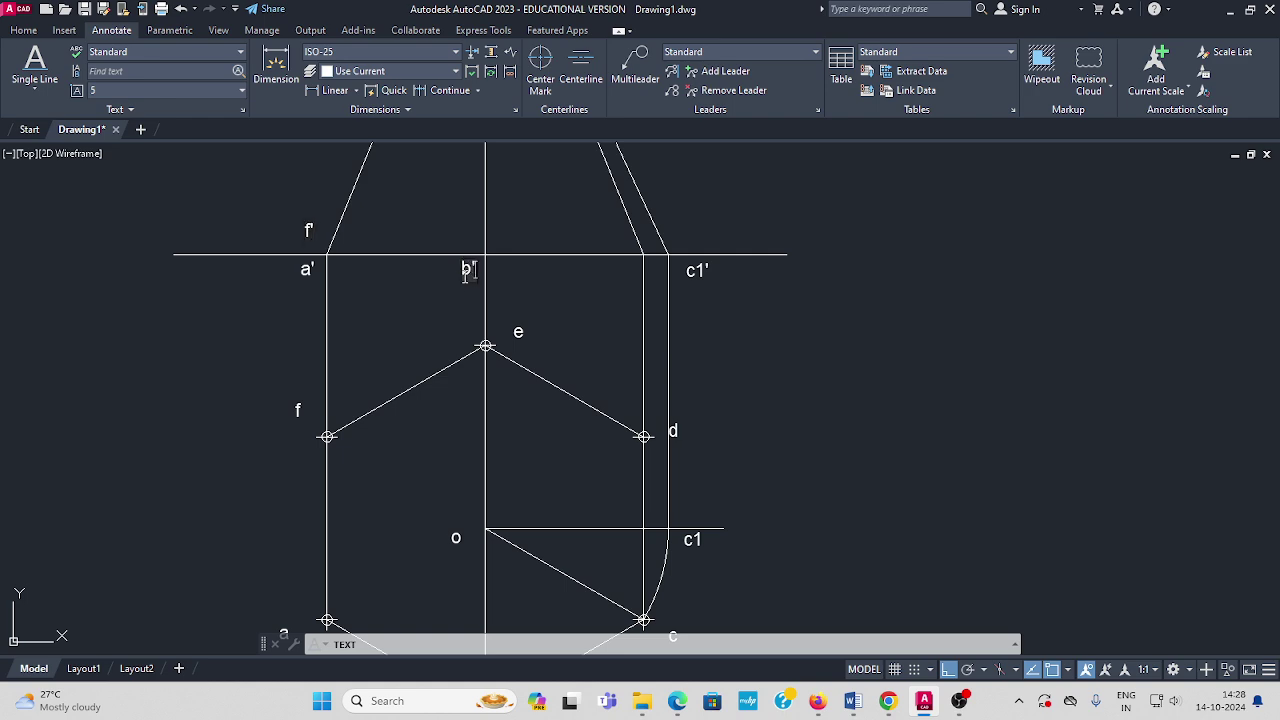
left_click(462, 240)
middle_click_drag(533, 268, 417, 250)
mouse_move(505, 392)
middle_mouse_down()
mouse_move(422, 304)
mouse_move(425, 317)
middle_mouse_up()
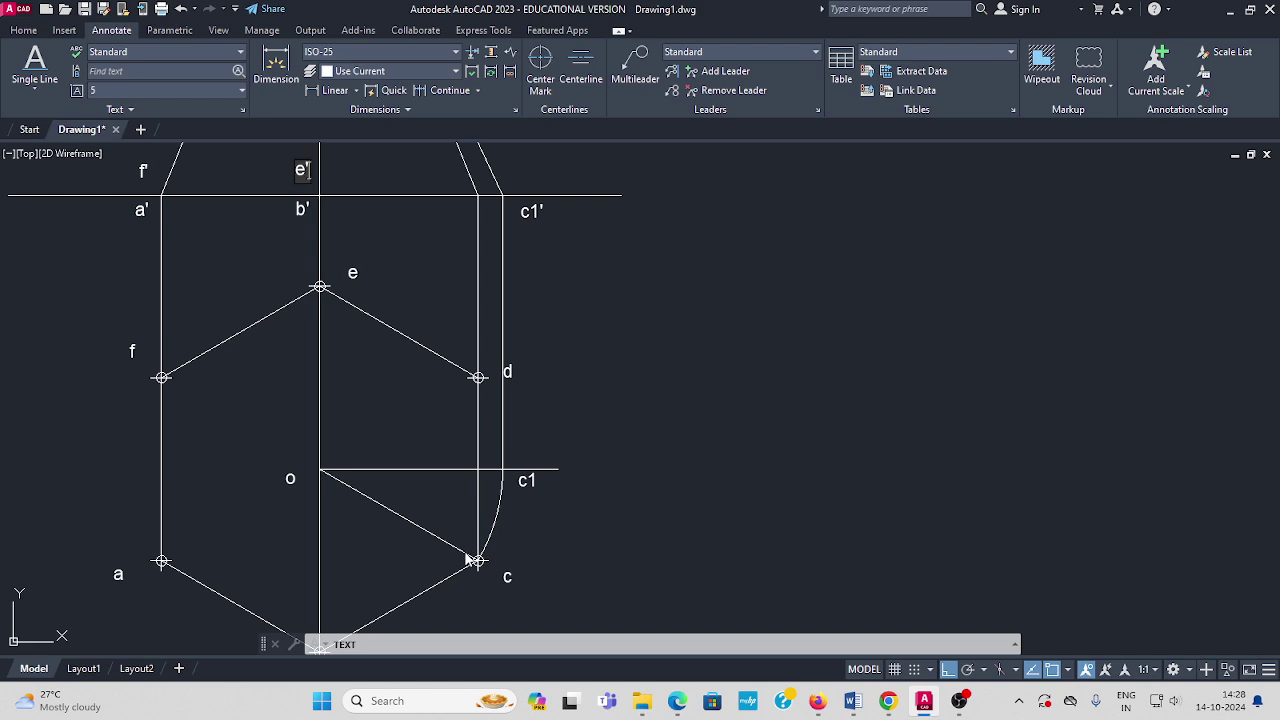
Label the slant edge's foot beside c1' as c' below the reference line and d' above it.
left_click(447, 217)
middle_click_drag(530, 199, 520, 290)
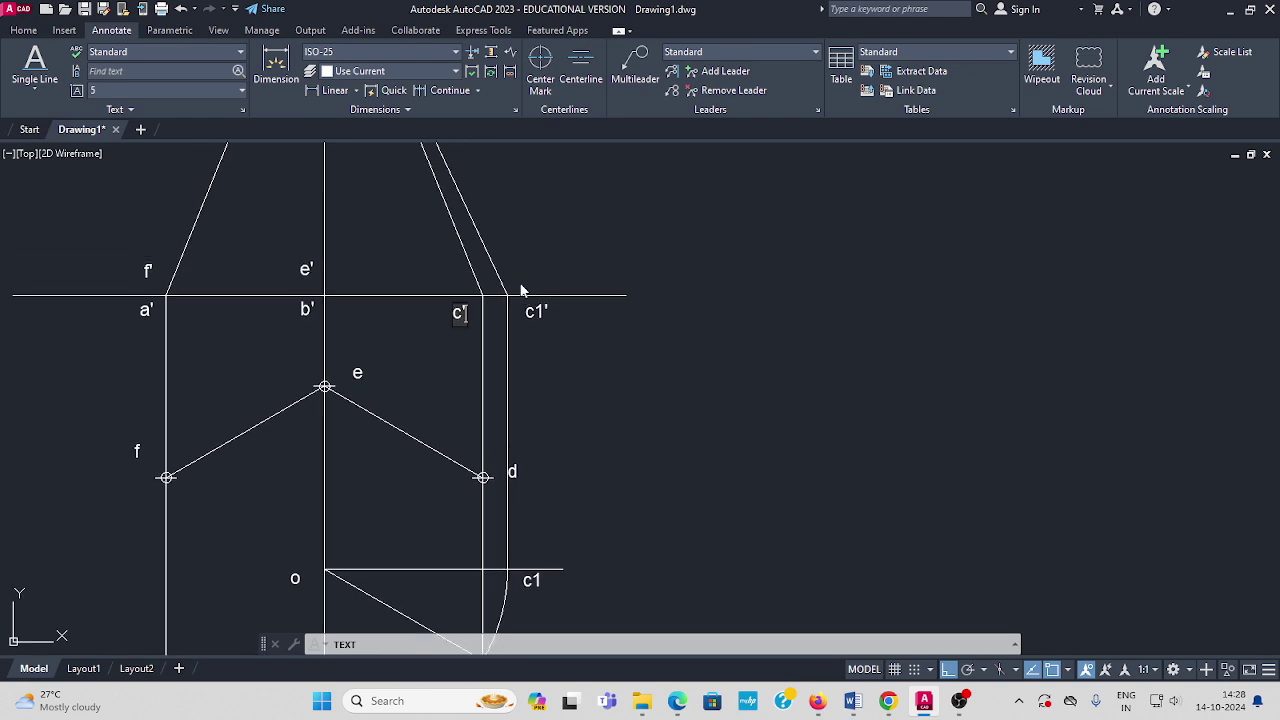
left_click(446, 270)
type("d'")
scroll(461, 187, "down", 2)
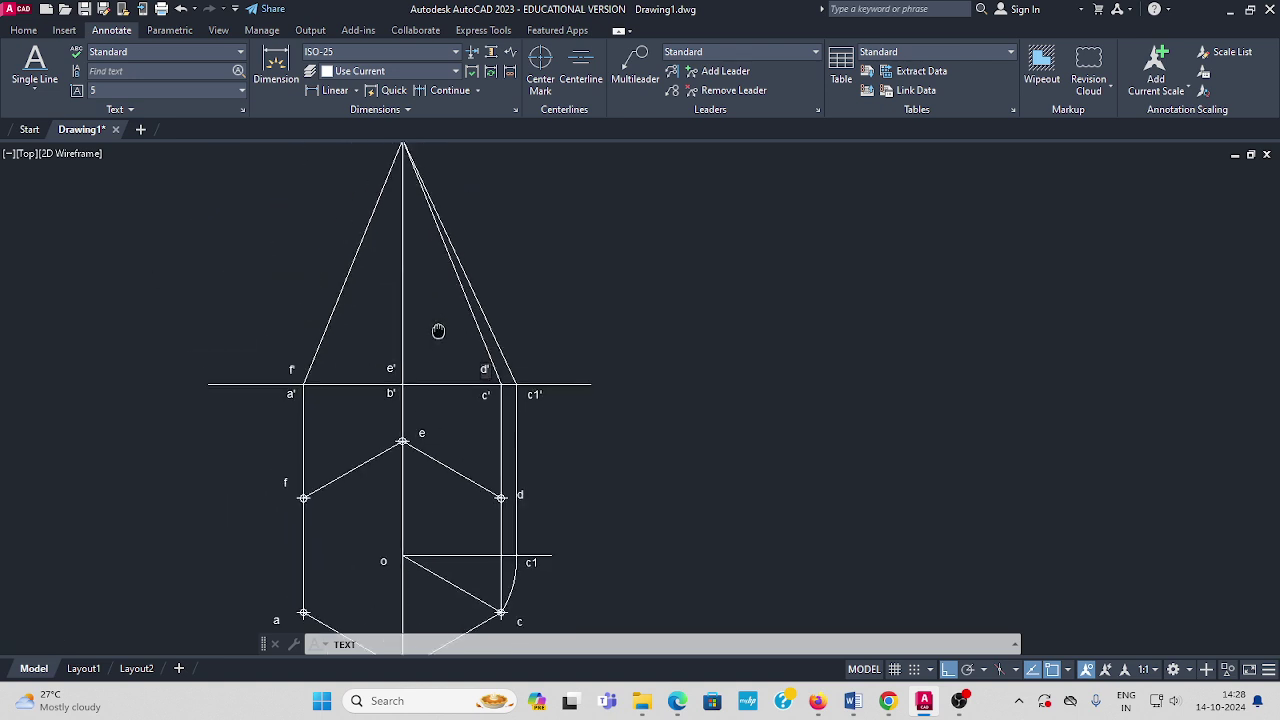
Label the apex o' and the two ends of the reference line X and Y, and finish the text command.
middle_click_drag(431, 181, 460, 261)
left_click(437, 237)
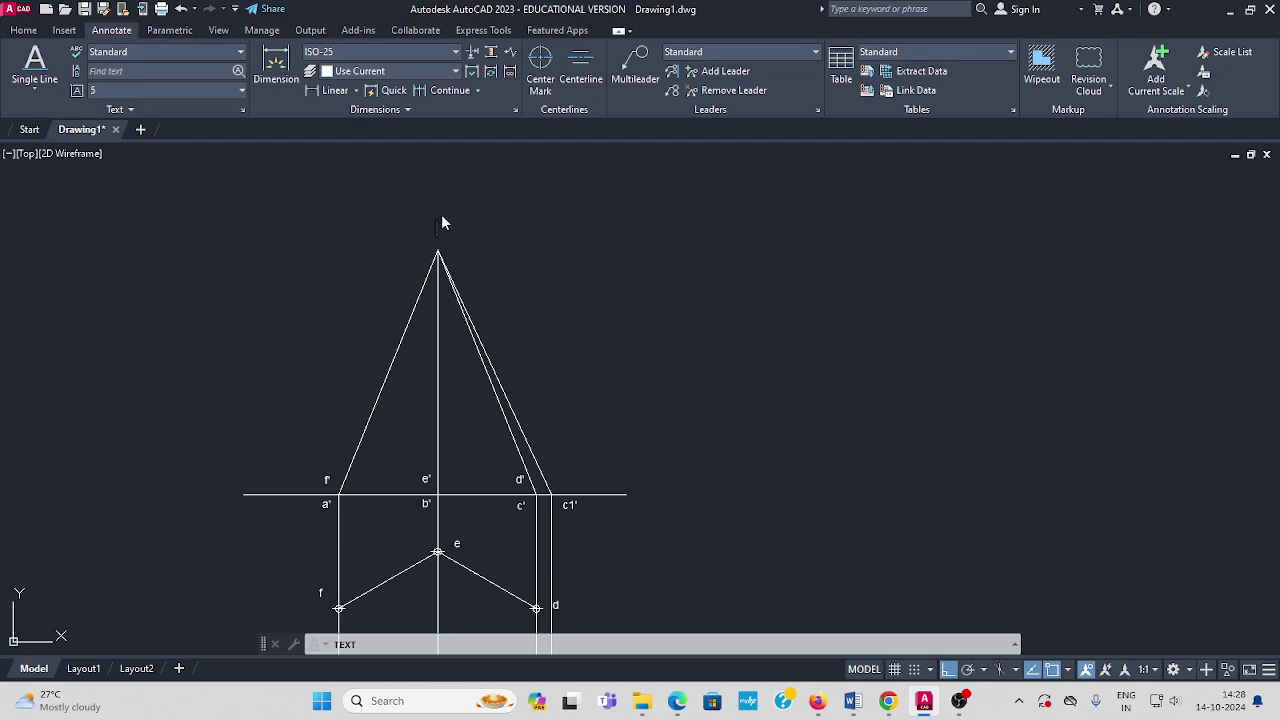
type("o")
type("X")
type("Y")
key("Escape")
mouse_move(294, 349)
middle_mouse_down()
mouse_move(480, 331)
mouse_move(405, 153)
middle_mouse_up()
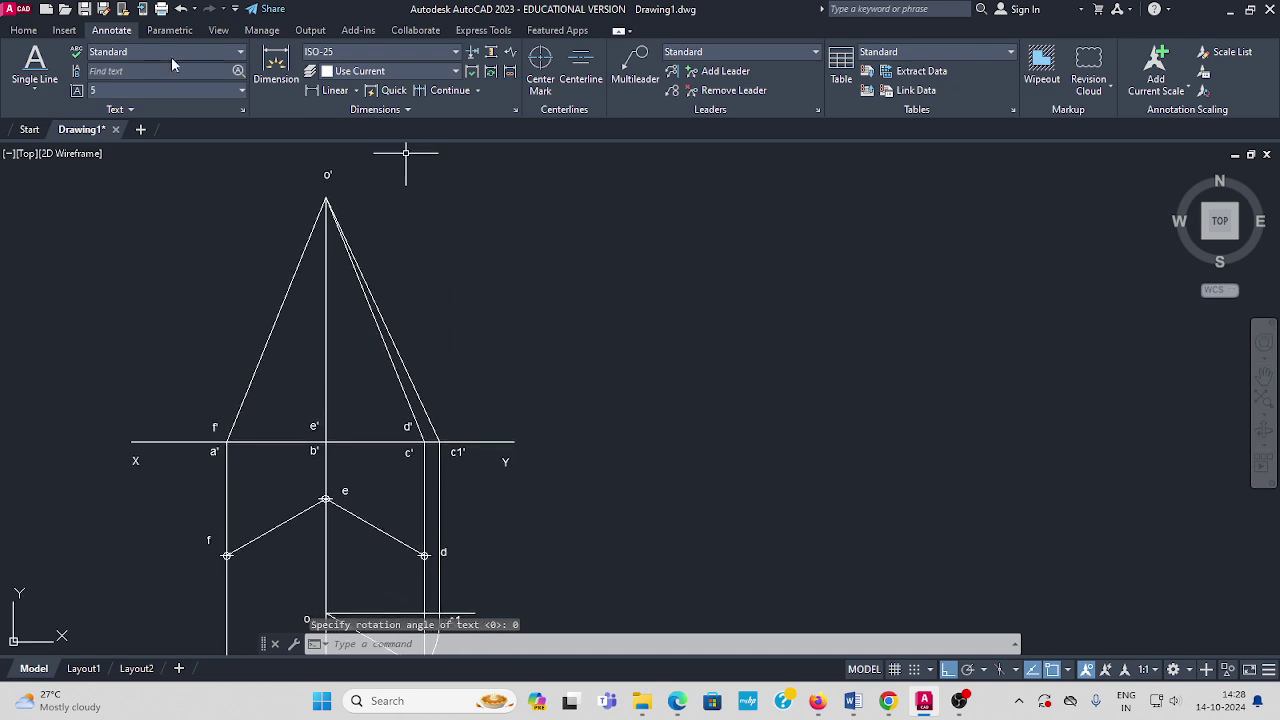
Draw a horizontal line about 171 mm long in the empty area beside the front view.
left_click(24, 30)
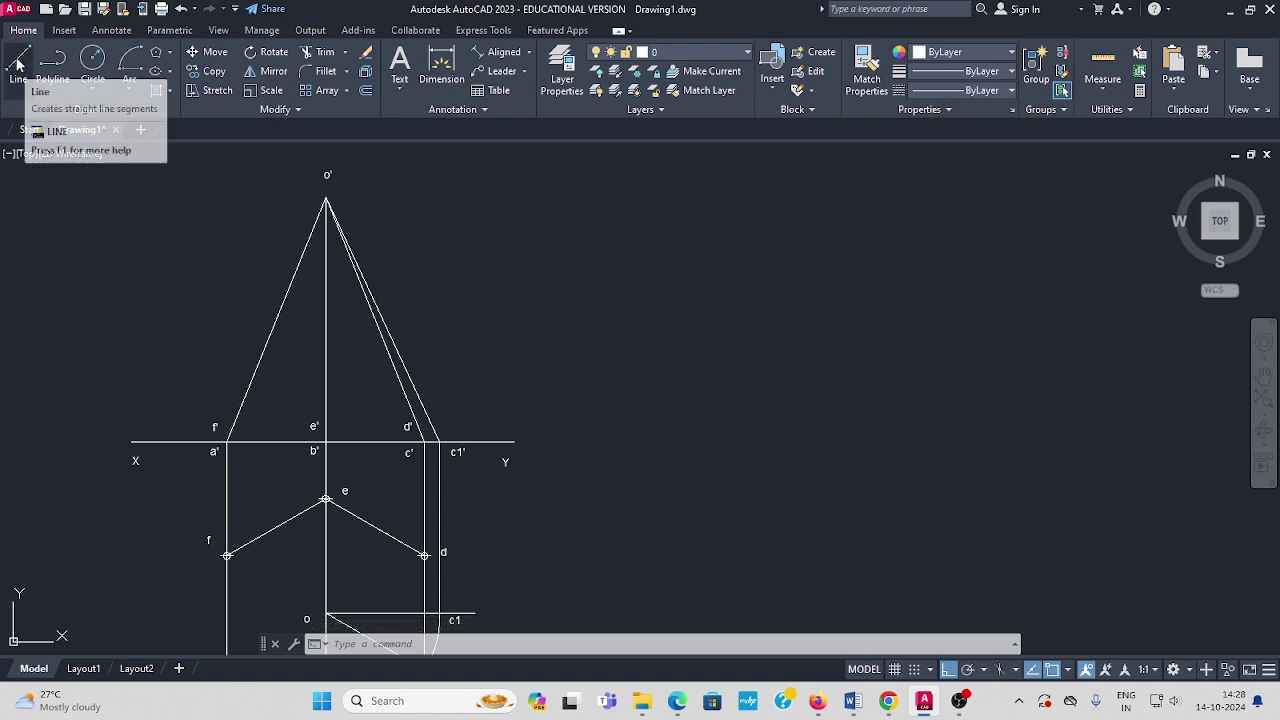
left_click(12, 60)
left_click(495, 345)
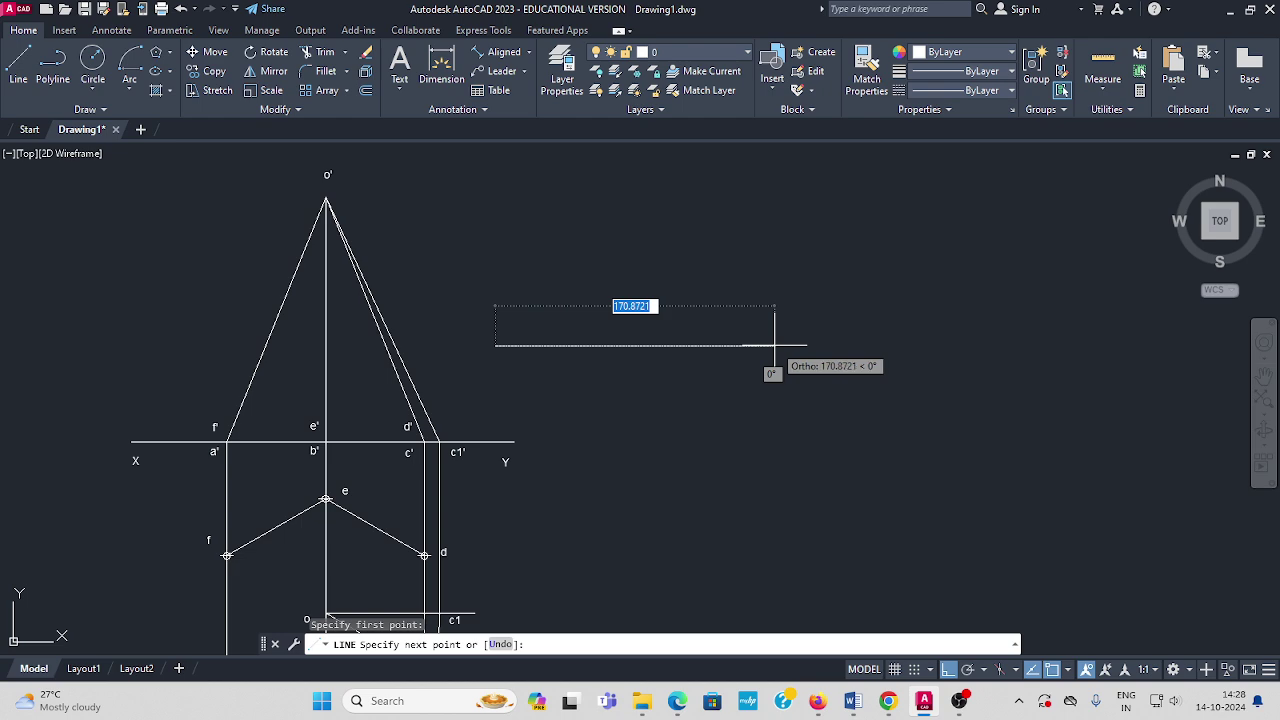
left_click(774, 345)
key("Escape")
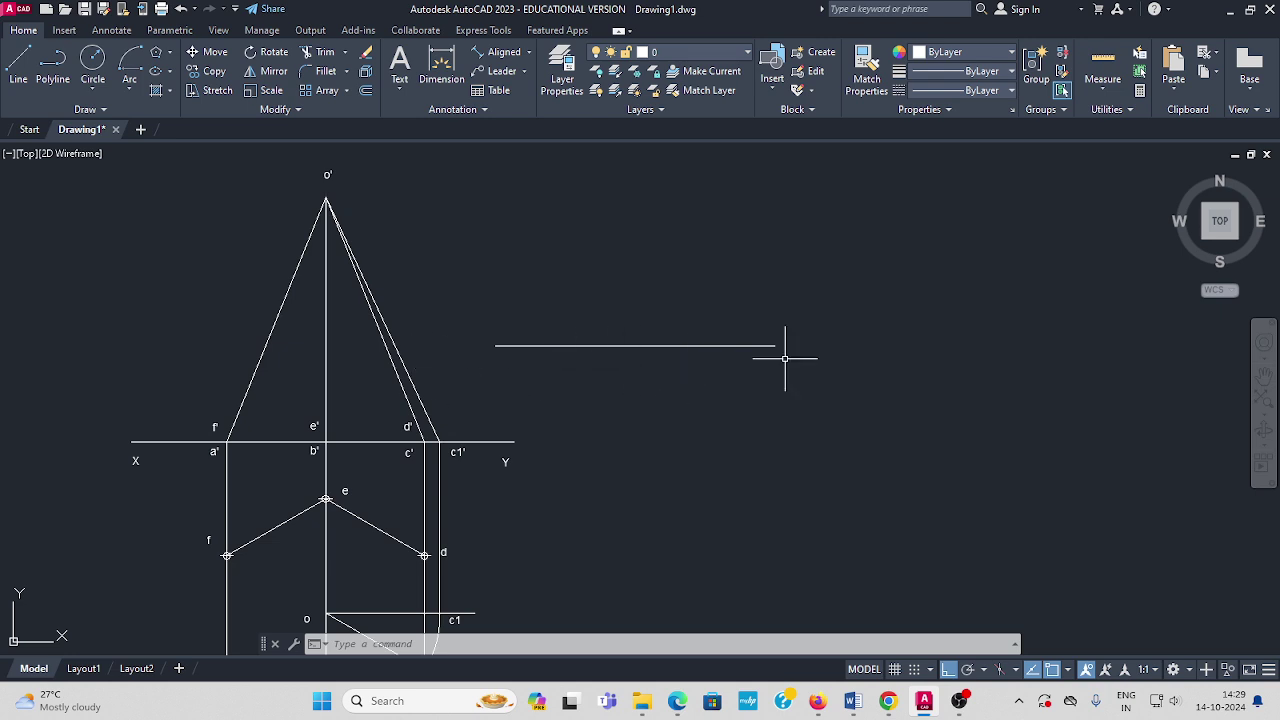
Move the new horizontal line by its midpoint onto the apex o'.
middle_click_drag(725, 280, 688, 312)
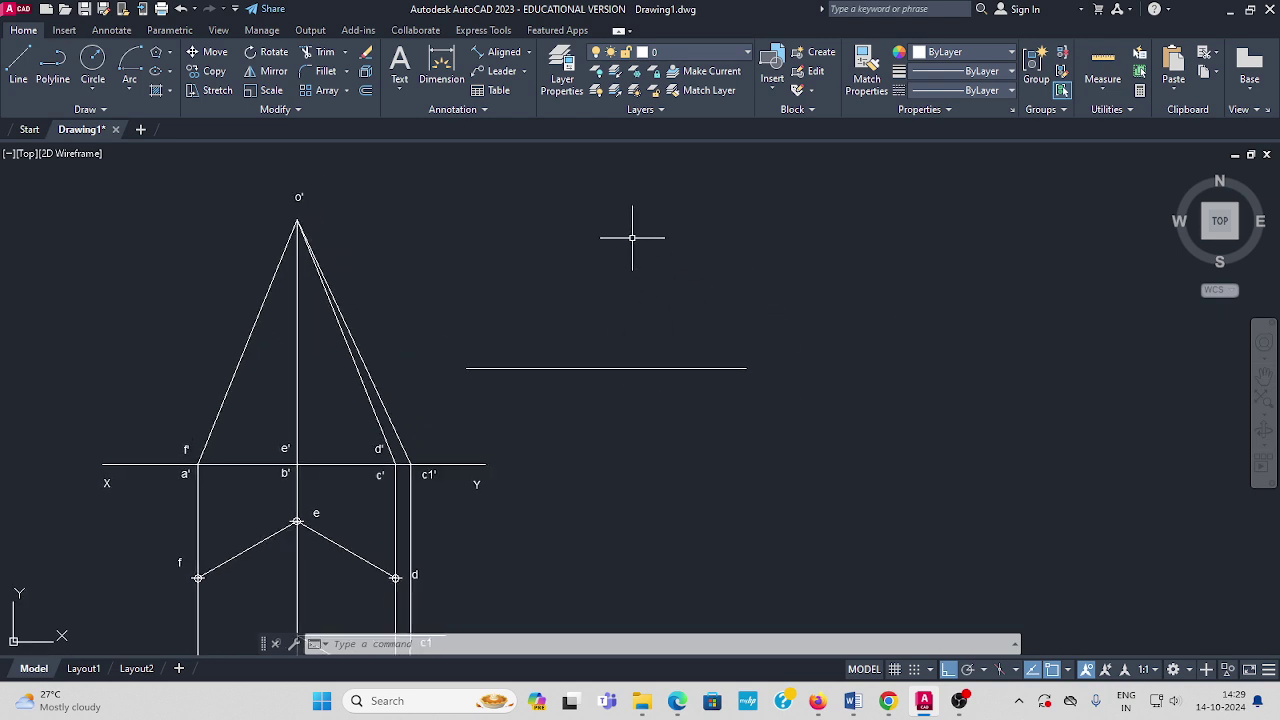
left_click(218, 54)
left_click(571, 368)
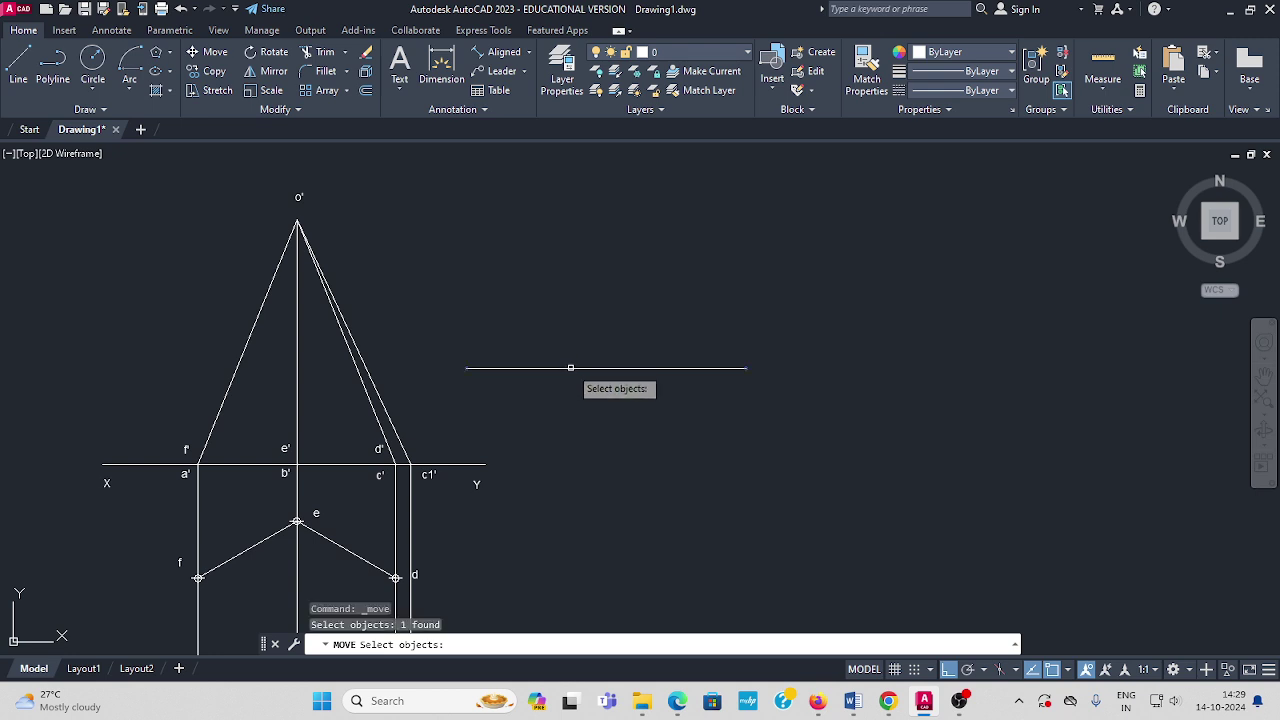
key("Return")
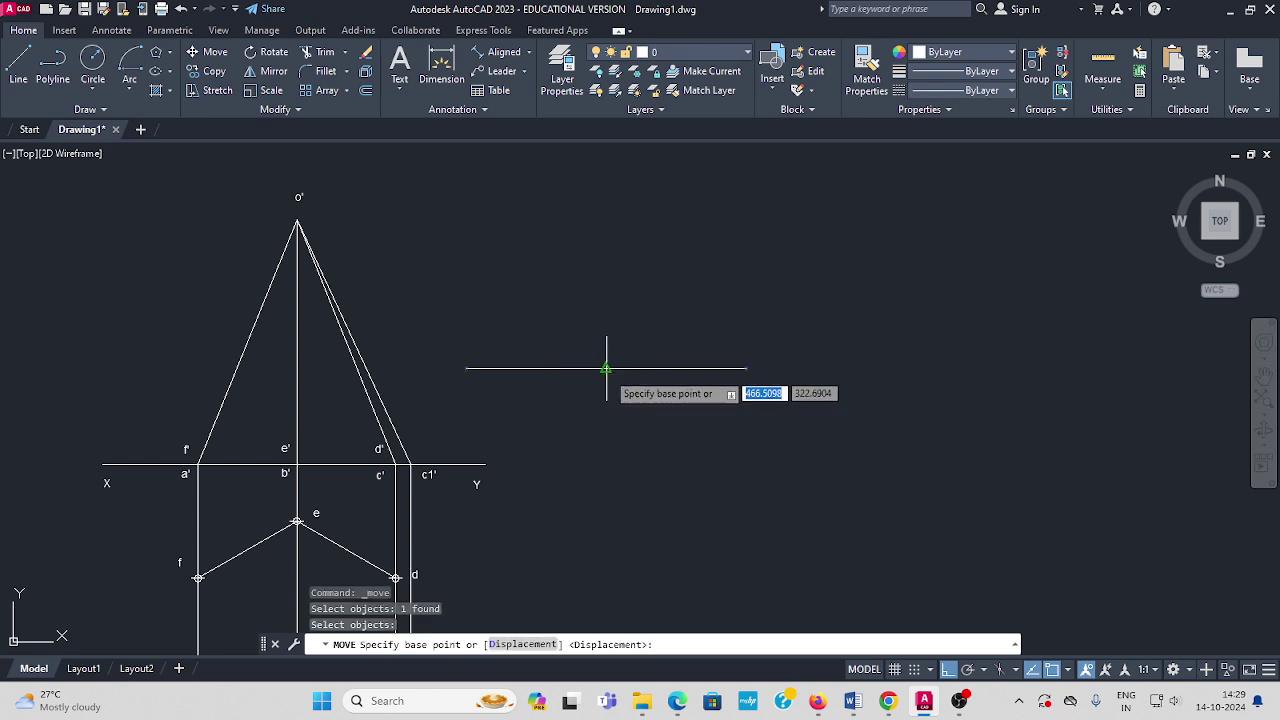
left_click(606, 368)
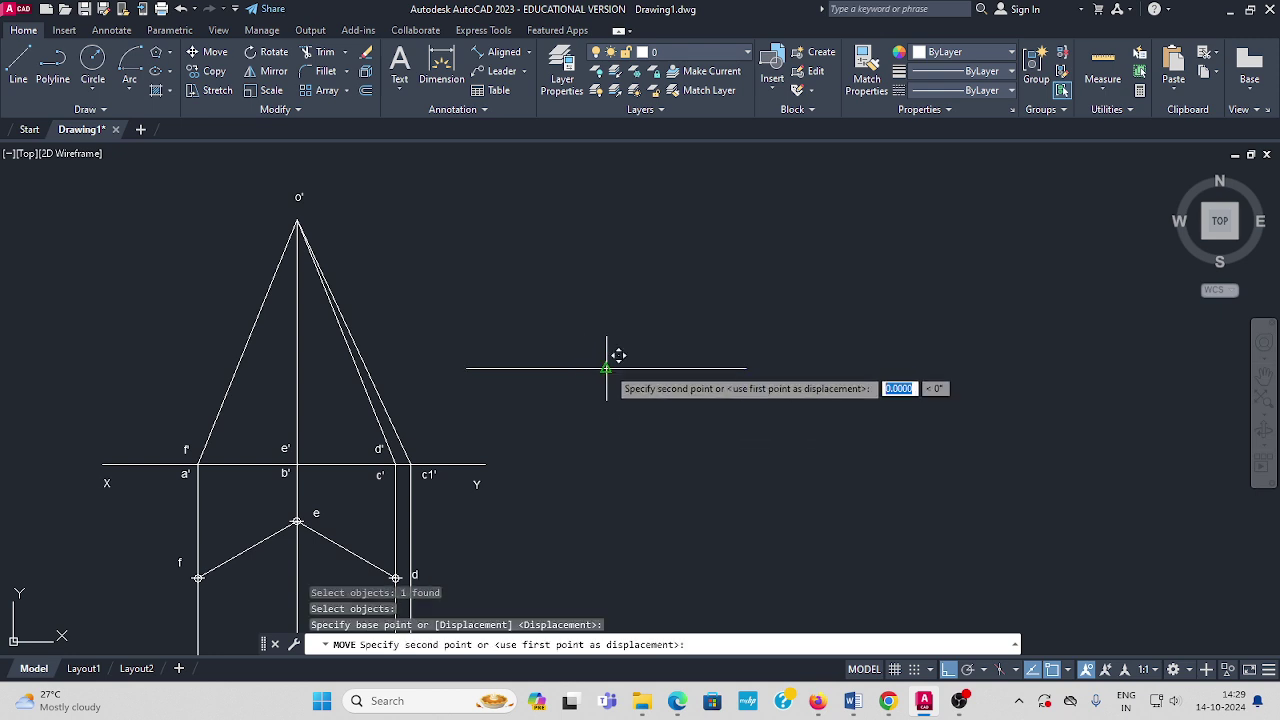
left_click(296, 219)
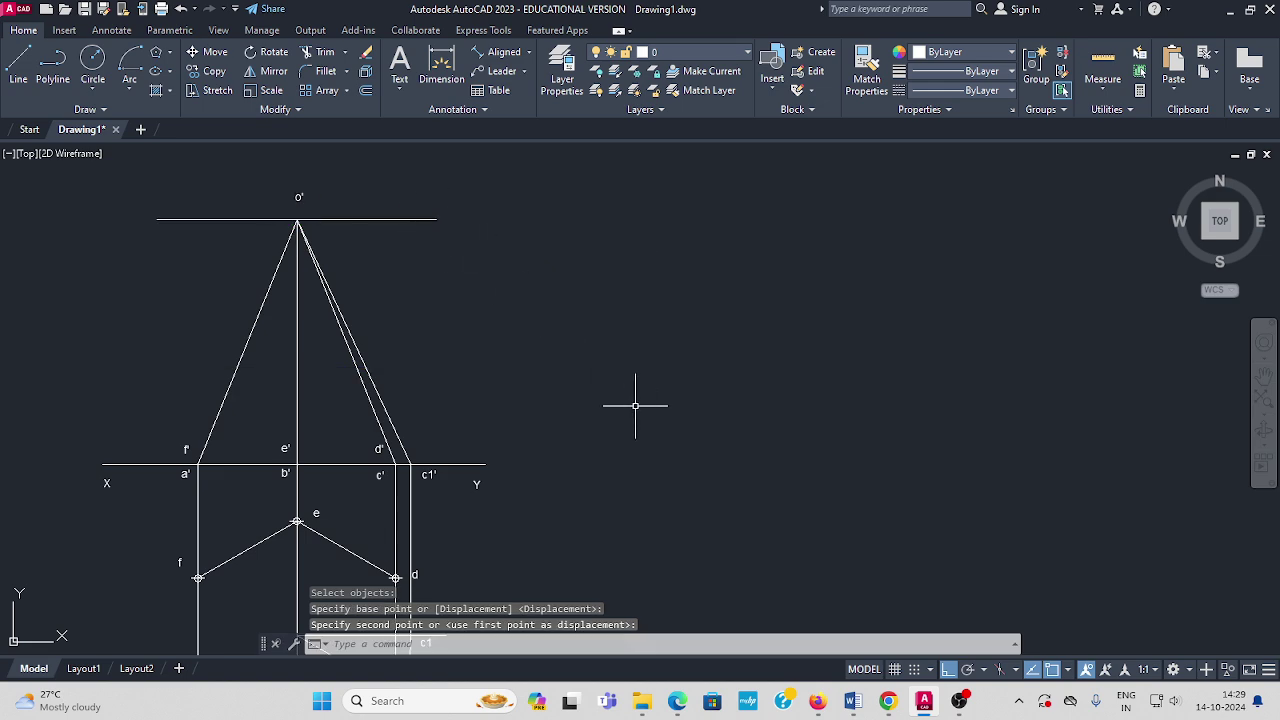
Check the cutting distance in the Word problem statement and move the horizontal line 60 mm straight down from the apex in AutoCAD.
left_click(852, 700)
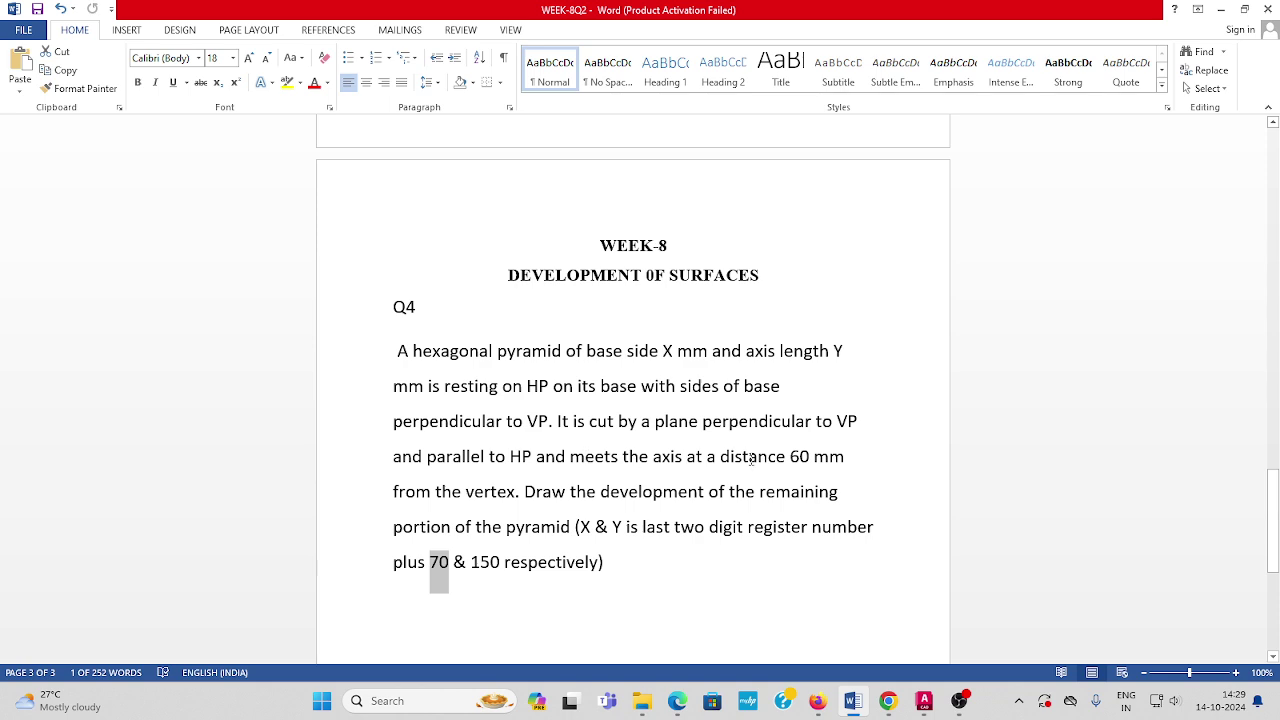
left_click_drag(850, 458, 706, 458)
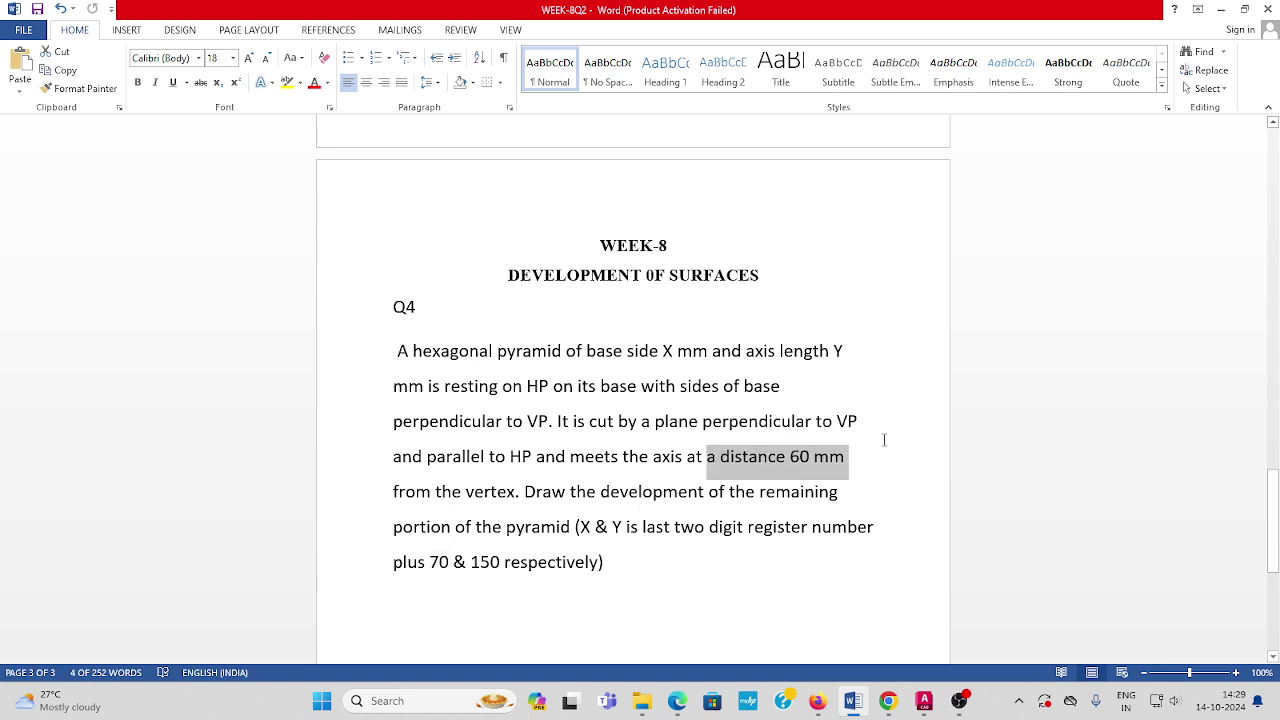
left_click(1222, 10)
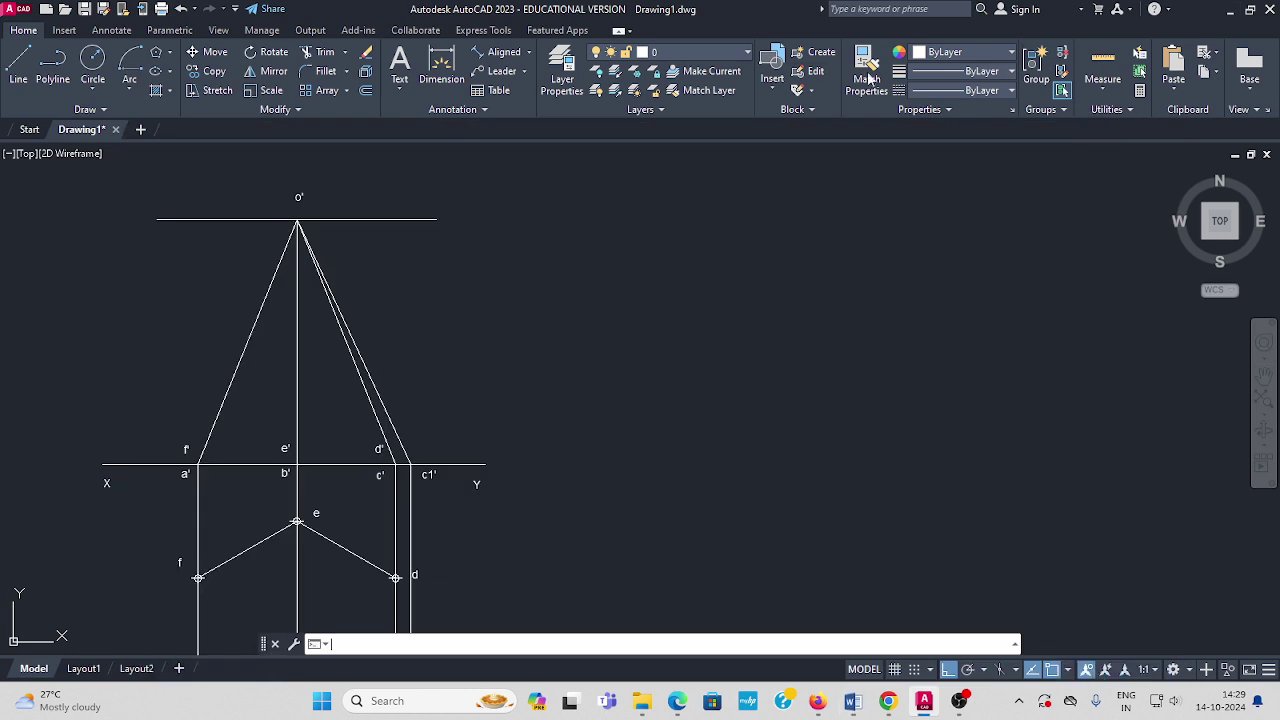
left_click(215, 55)
left_click(378, 219)
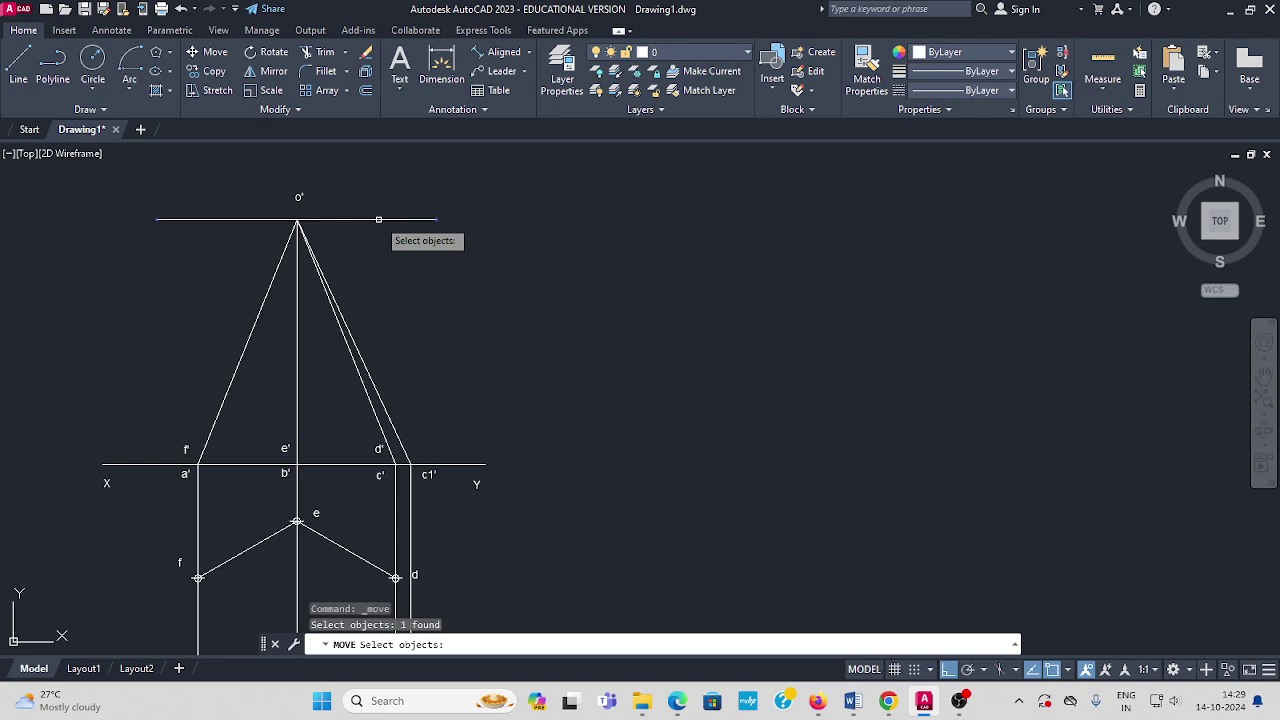
key("Return")
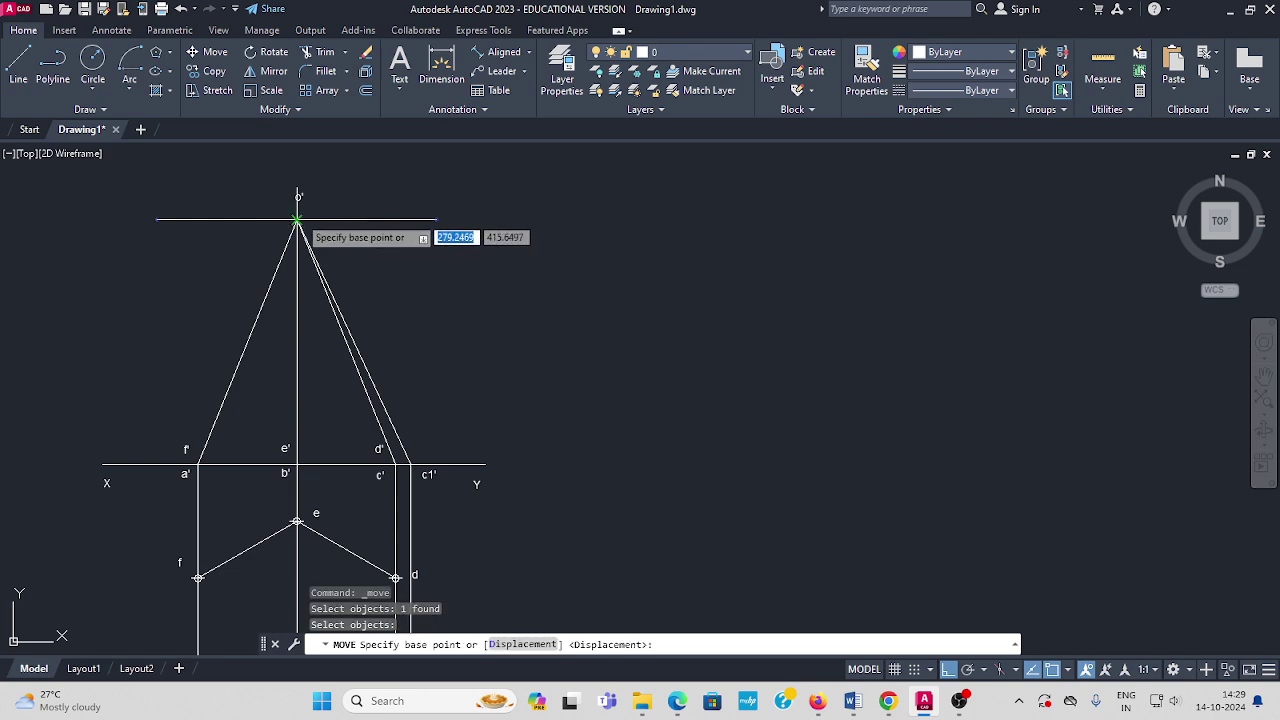
left_click(297, 219)
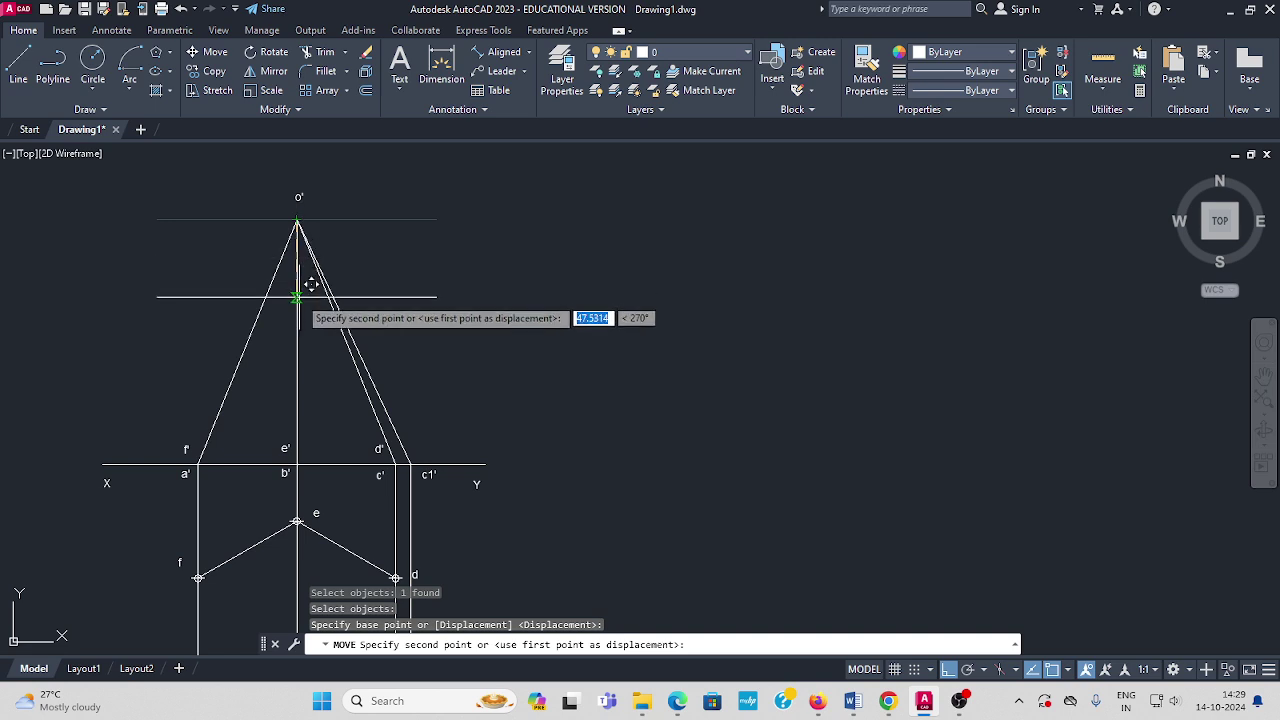
type("60")
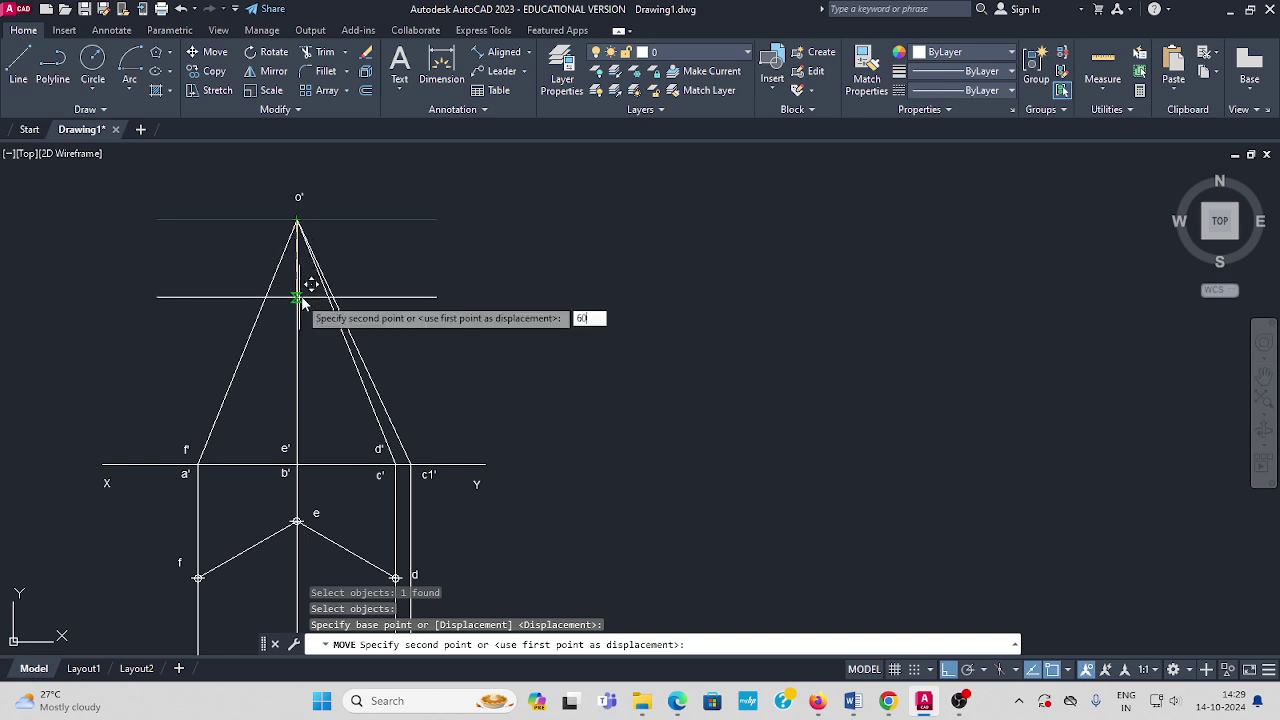
key("Return")
key("Escape")
Add an aligned dimension along the true-length edge from c1' to the apex o', placed outside the front view.
mouse_move(426, 343)
middle_mouse_down()
mouse_move(572, 331)
mouse_move(625, 343)
middle_mouse_up()
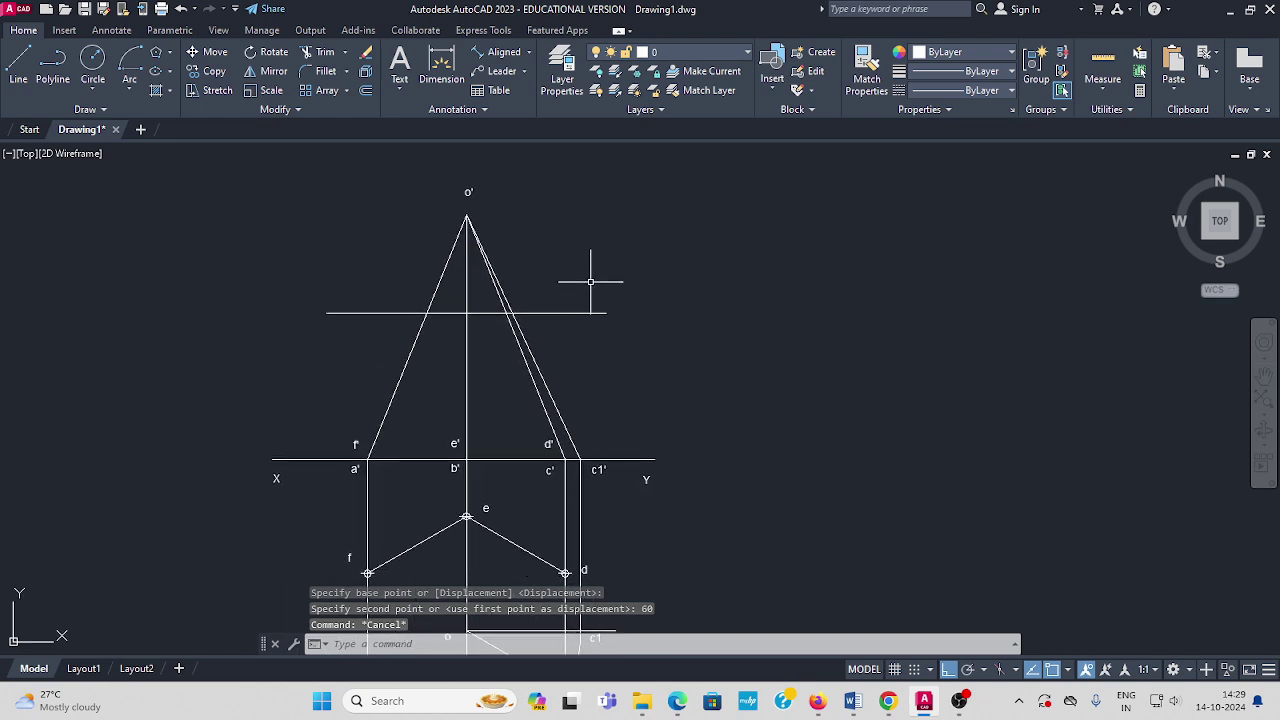
left_click(530, 55)
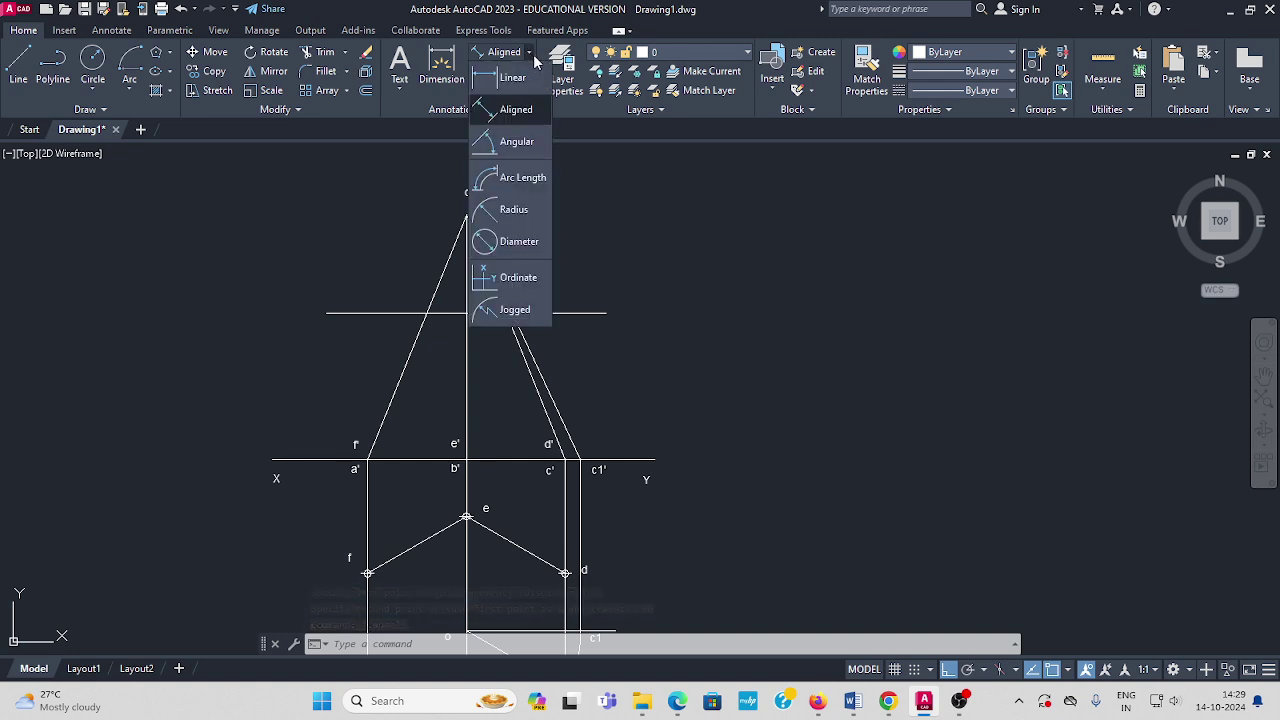
left_click(515, 110)
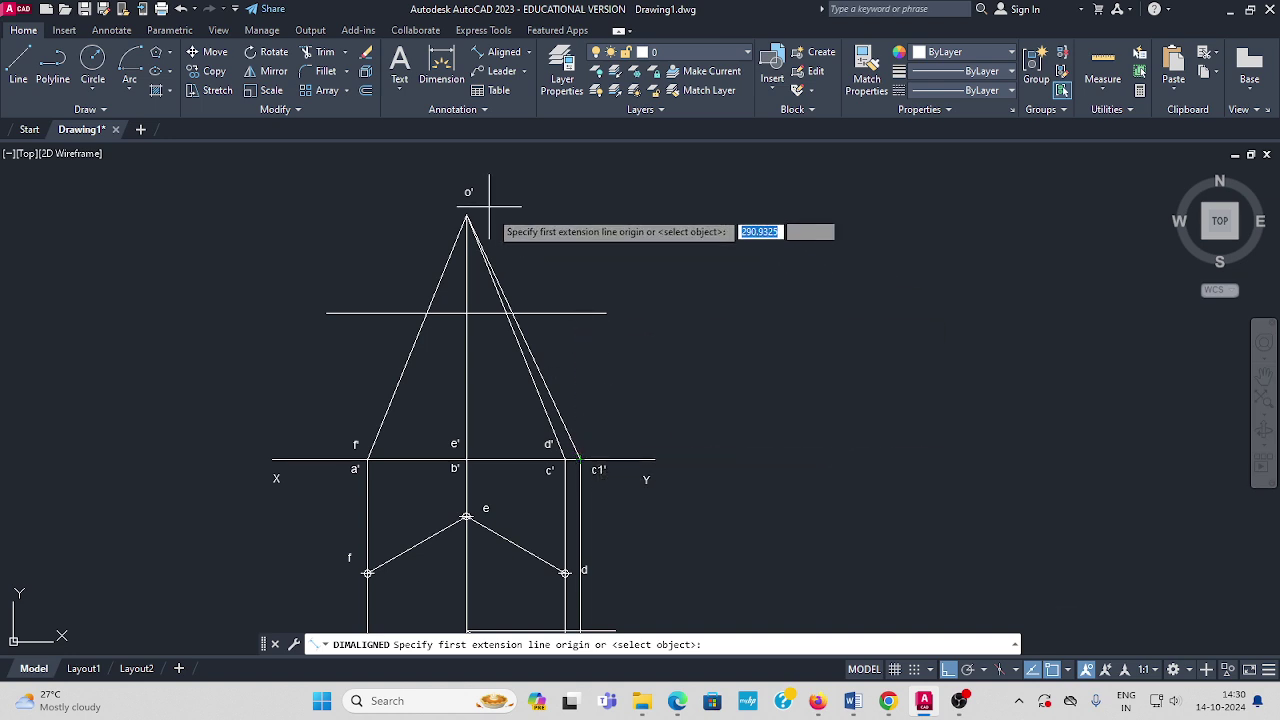
left_click(584, 457)
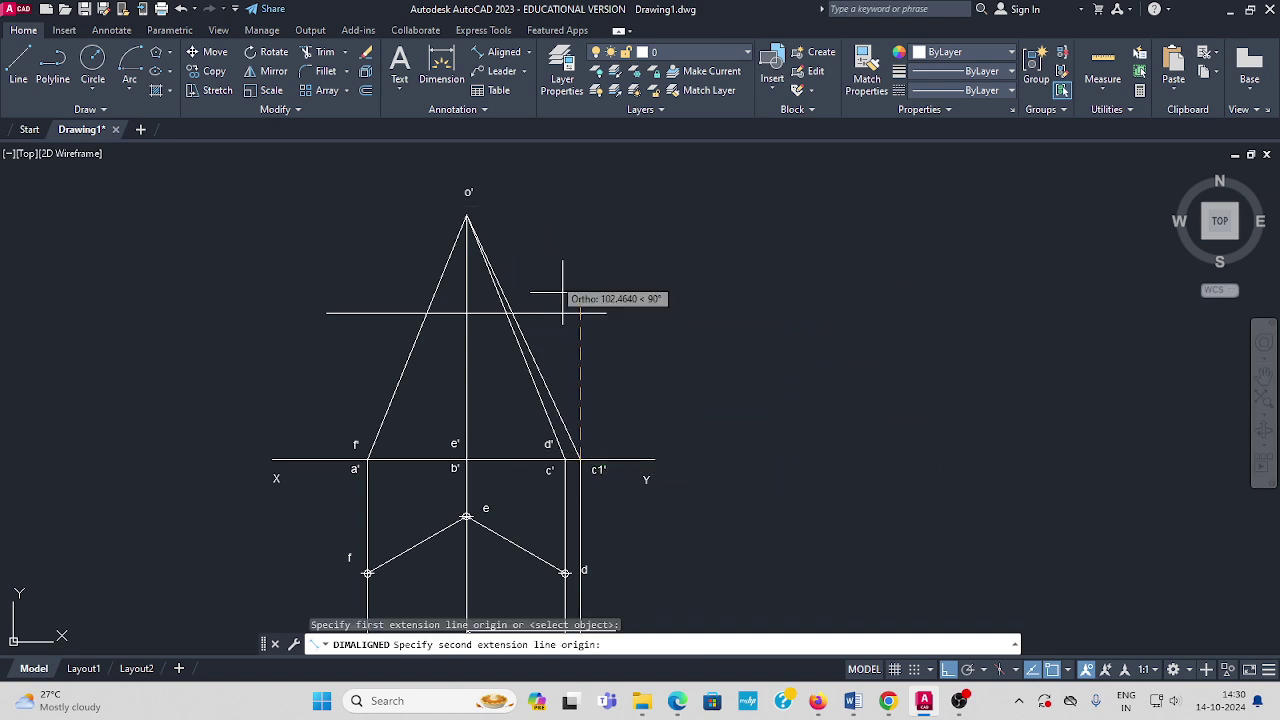
left_click(466, 215)
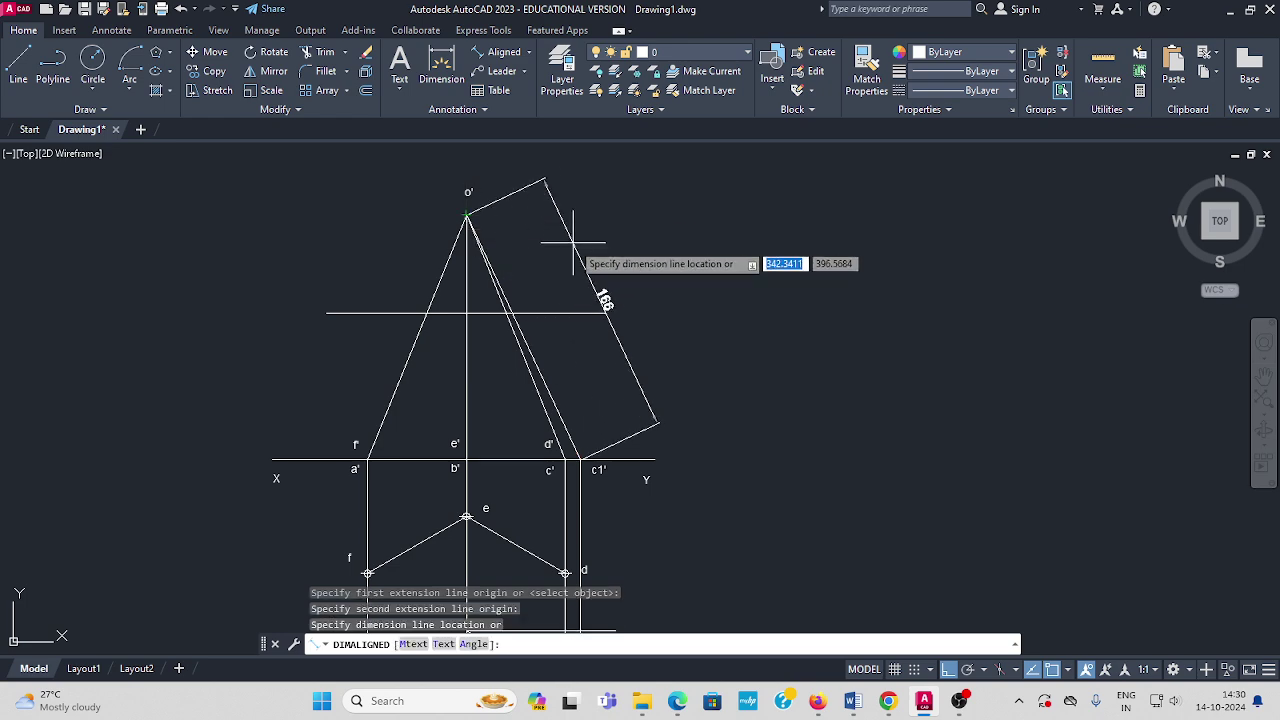
left_click(596, 234)
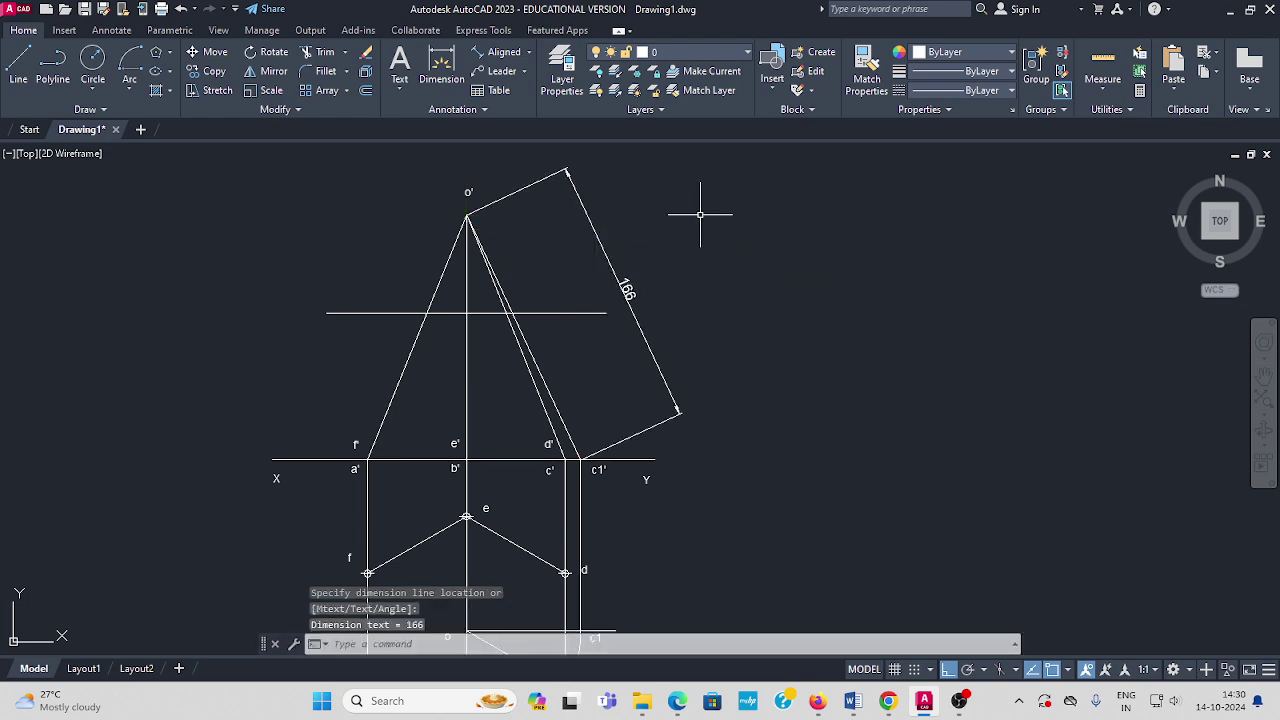
Add an aligned dimension from the cutting line's intersection with the true-length edge to the apex o', inside the full edge dimension.
left_click(531, 55)
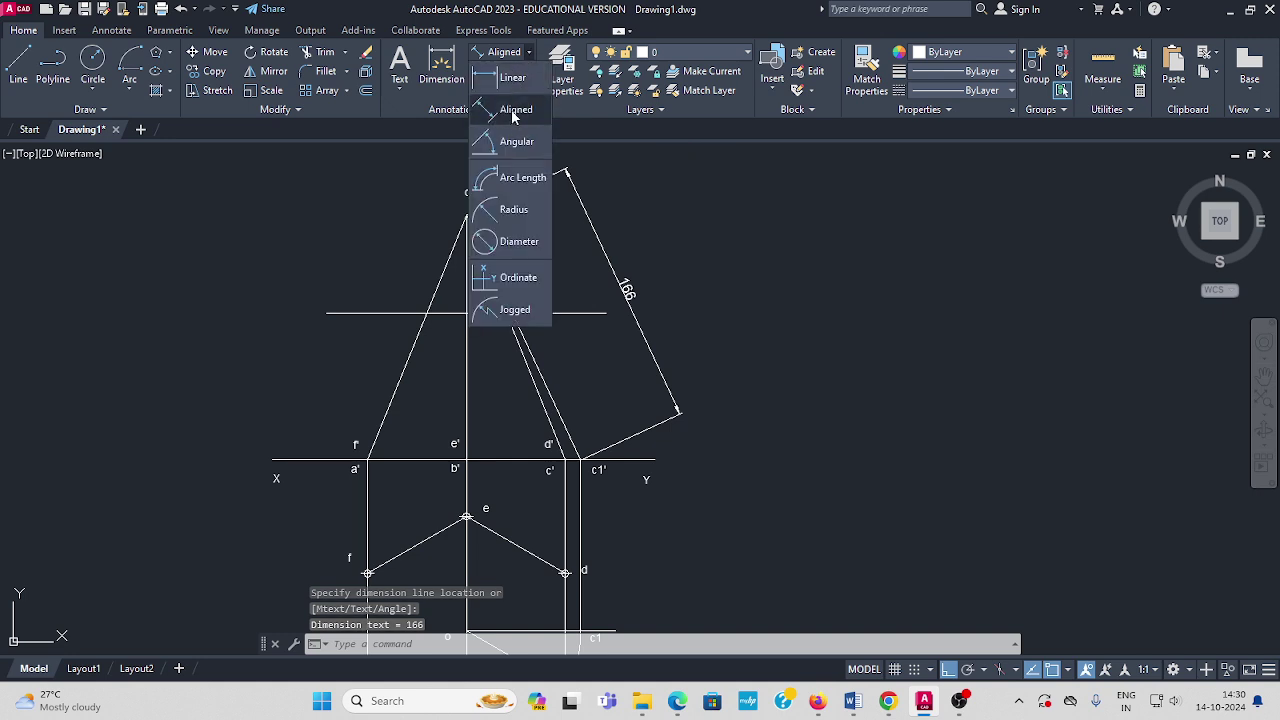
left_click(516, 142)
left_click(511, 312)
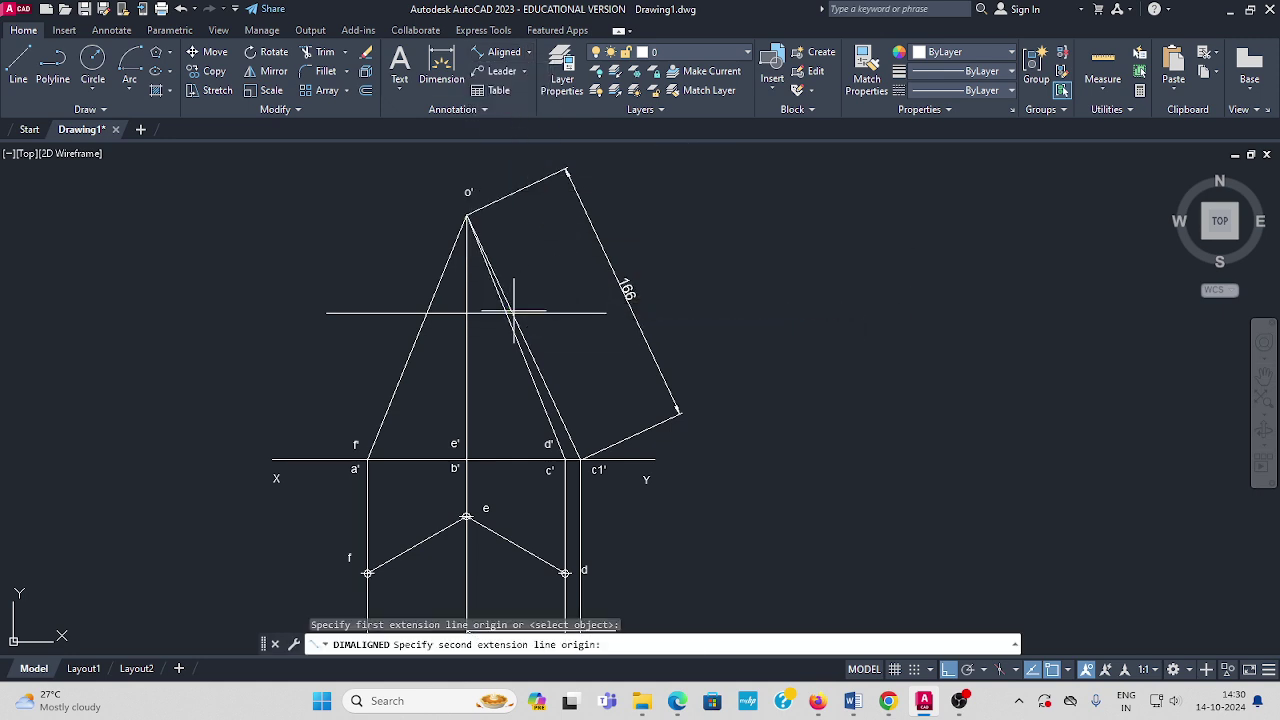
left_click(466, 215)
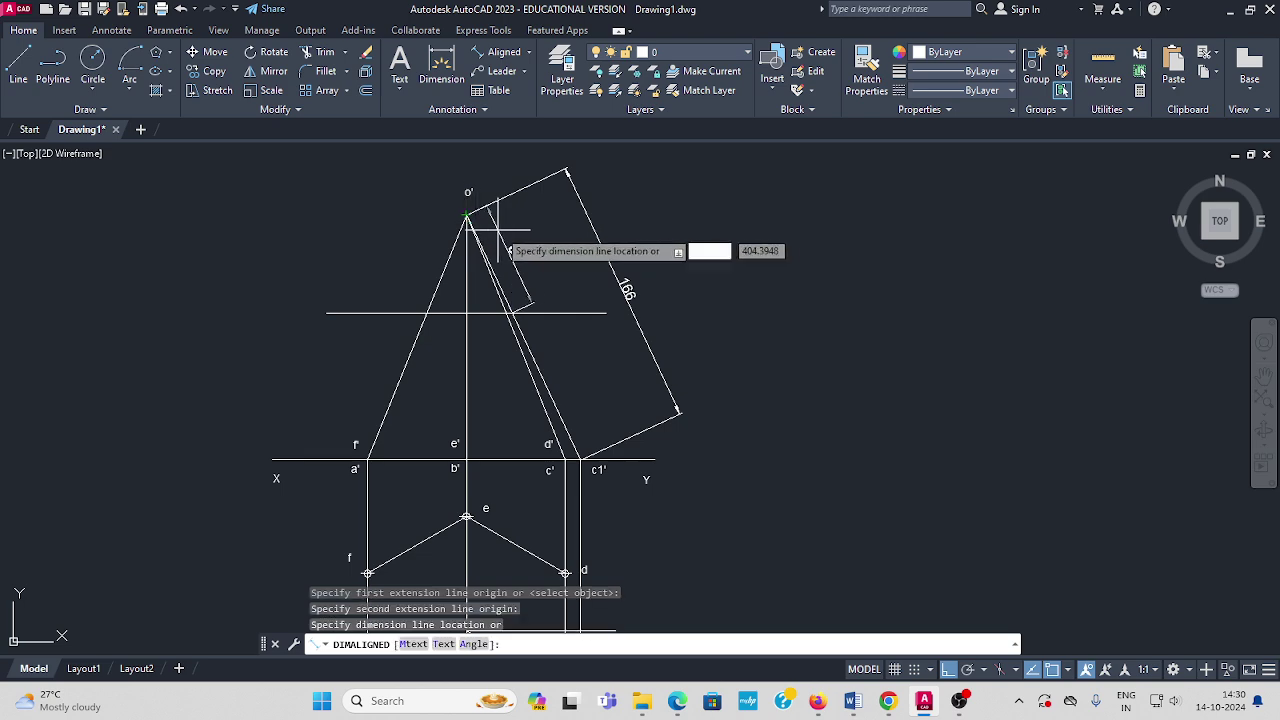
left_click(545, 236)
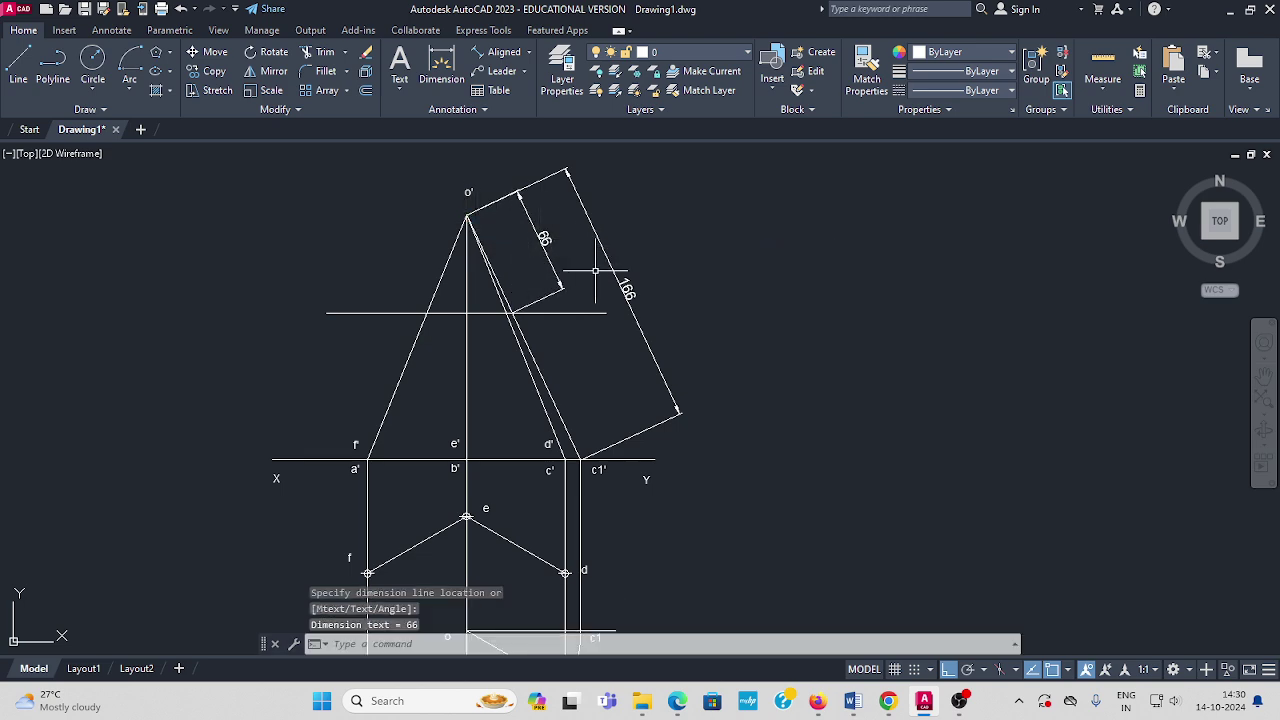
Add a vertical linear dimension between the cutting line and the apex o', placed on the a' side of the front view.
middle_click_drag(632, 307, 505, 314)
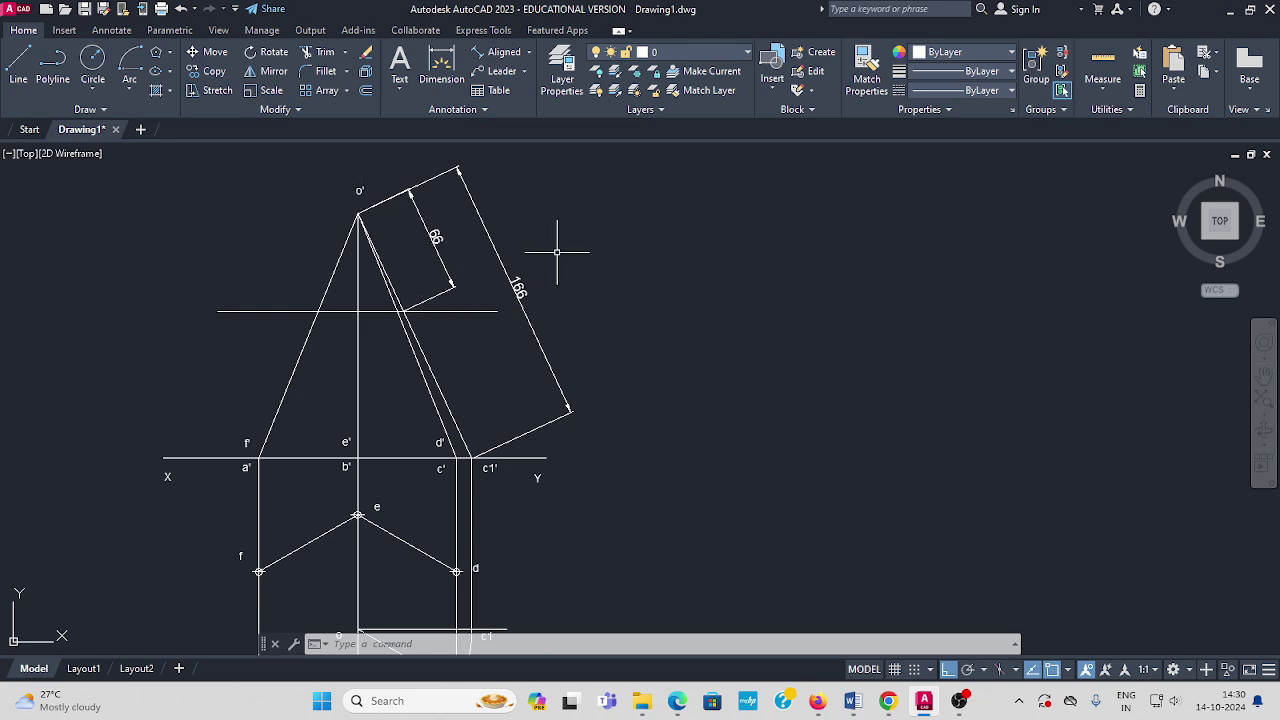
left_click(530, 58)
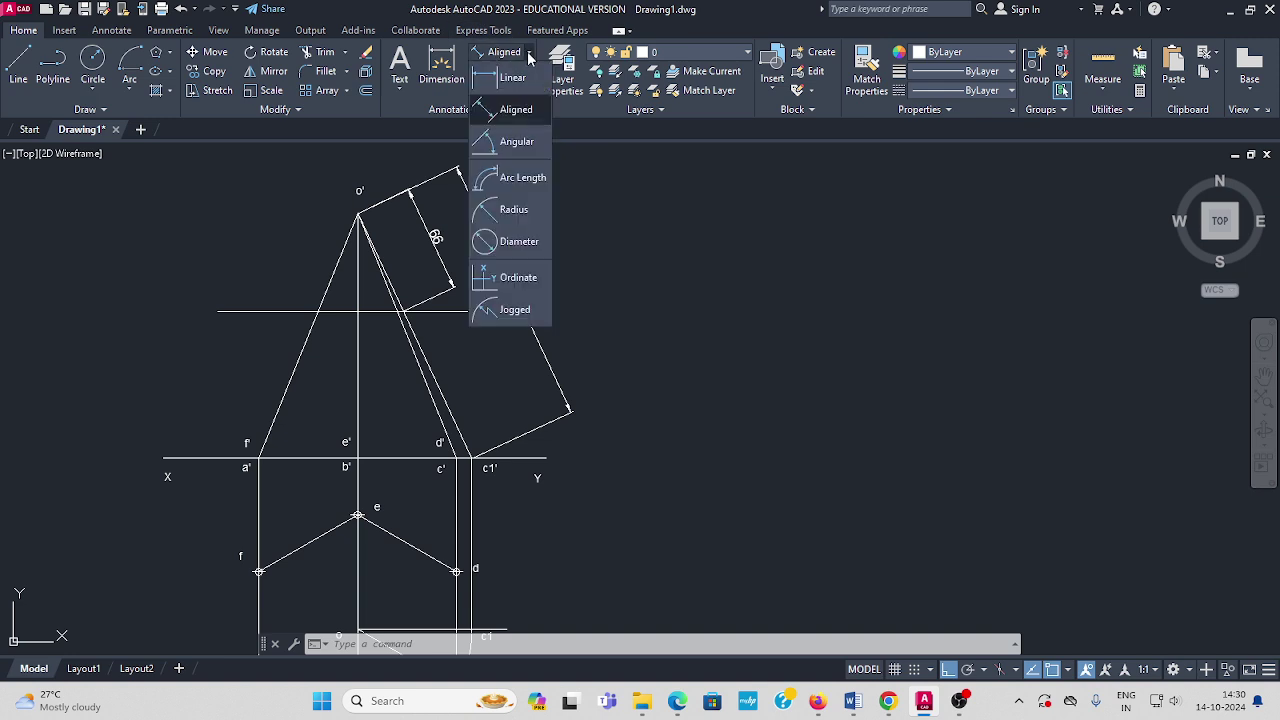
left_click(513, 80)
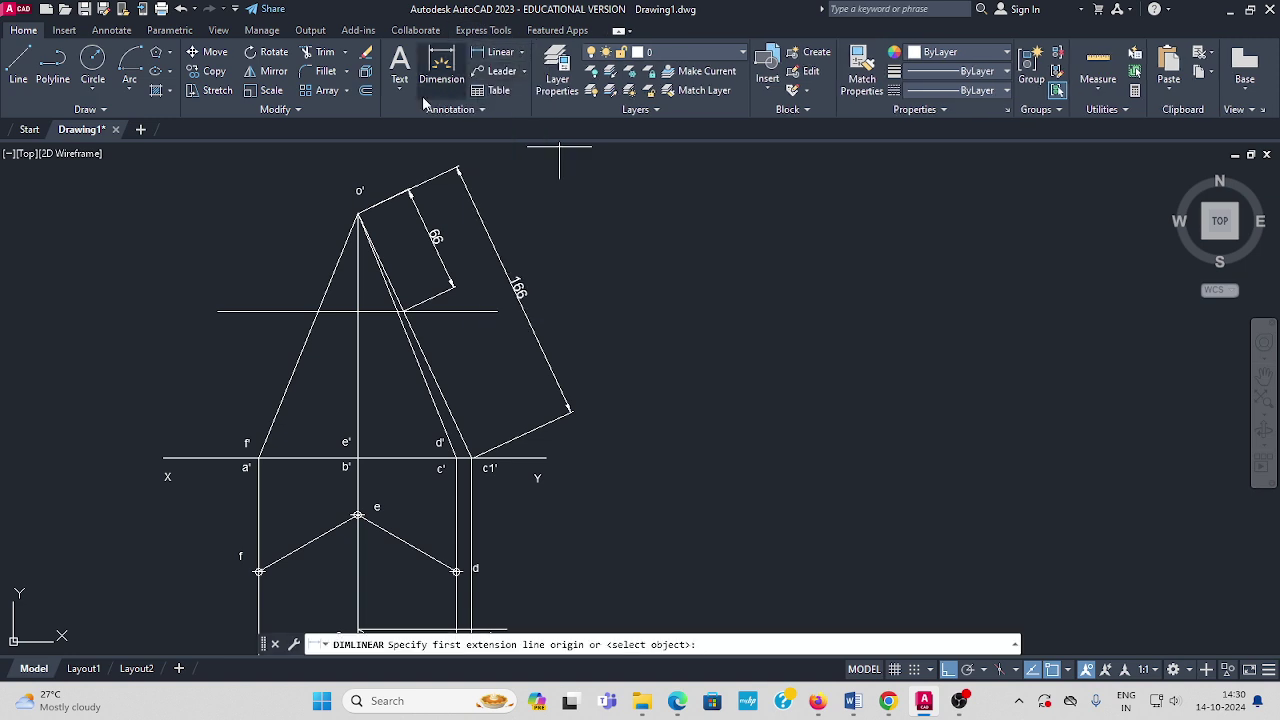
left_click(357, 311)
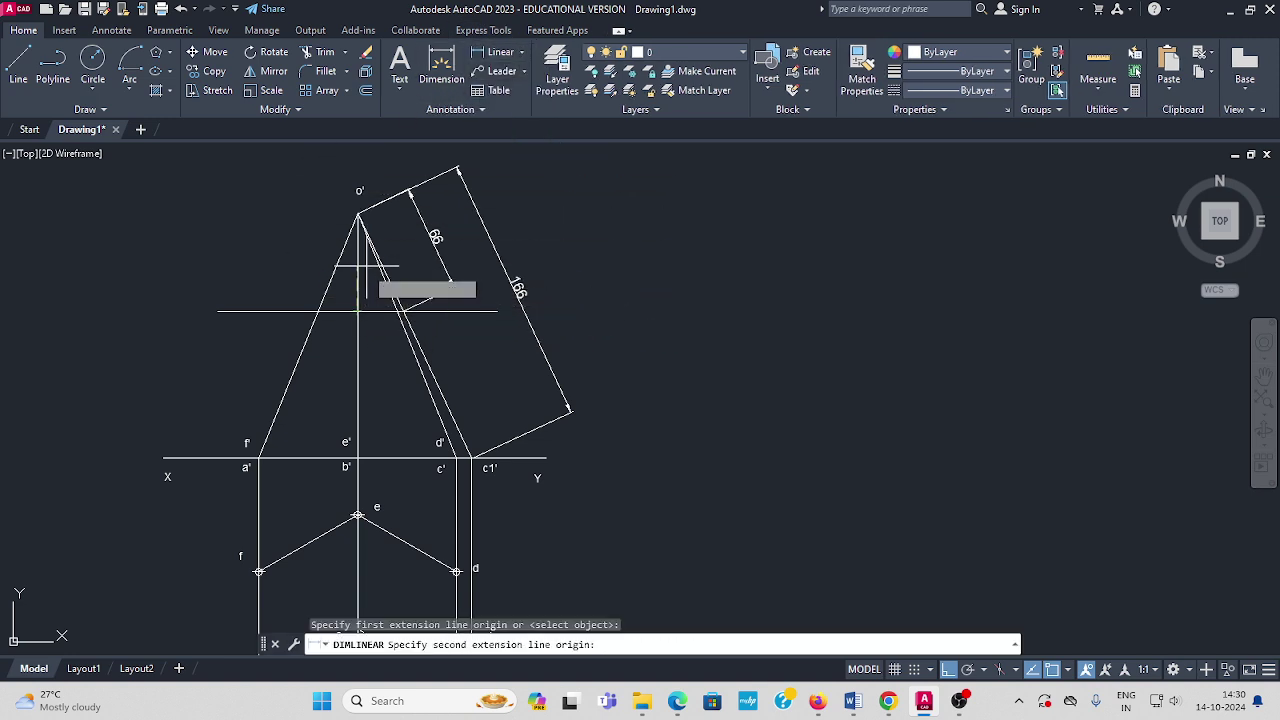
left_click(357, 213)
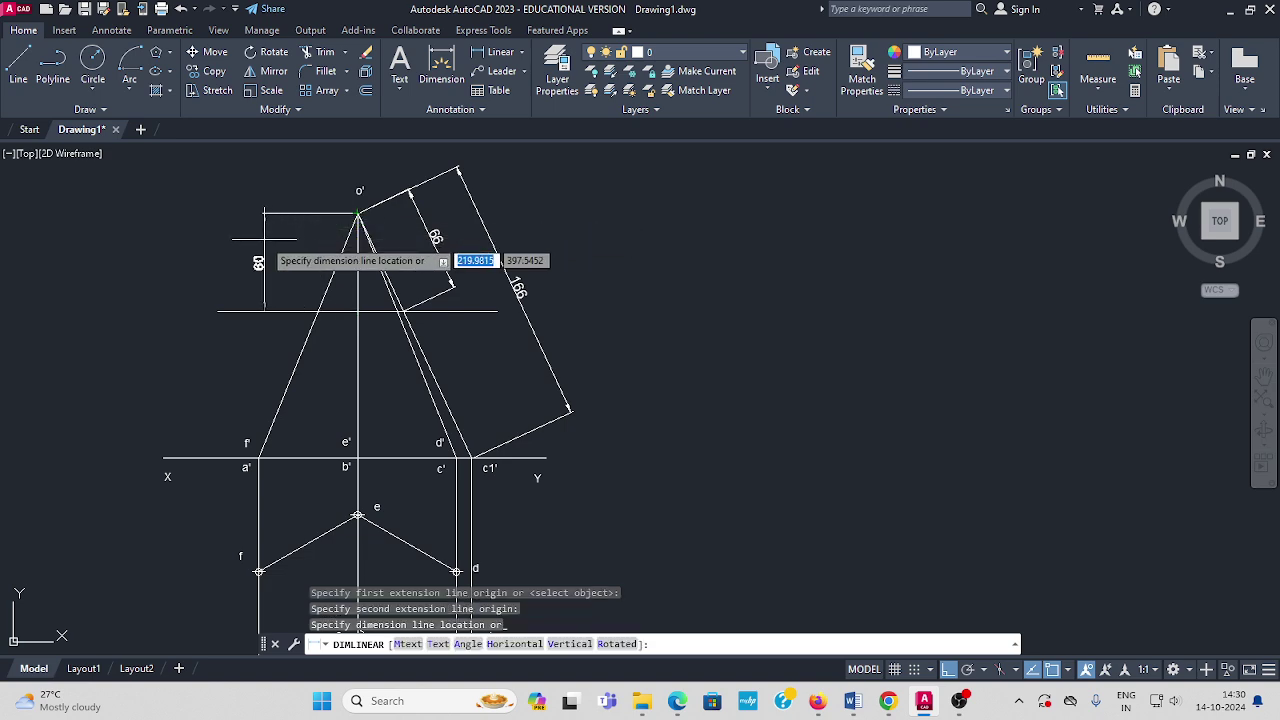
left_click(222, 240)
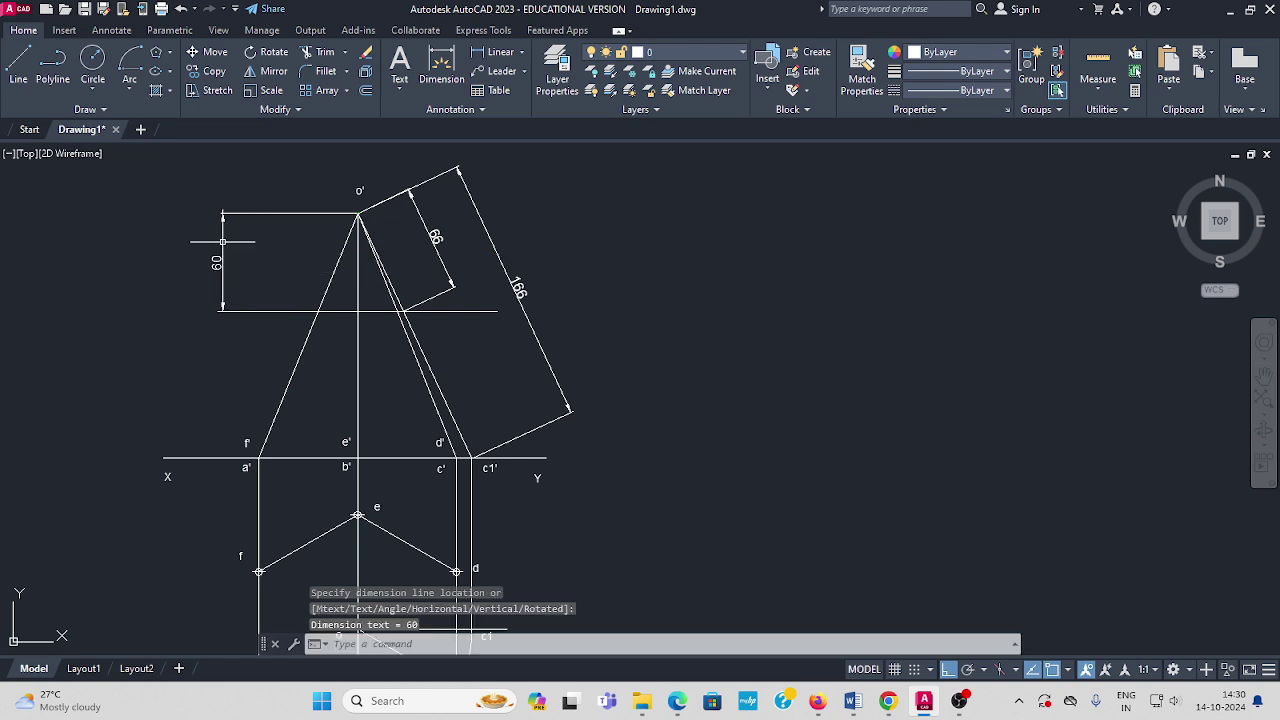
Add a vertical linear dimension for the full axis height from the apex o' to the XY line, outside the cutting-distance dimension.
left_click(521, 53)
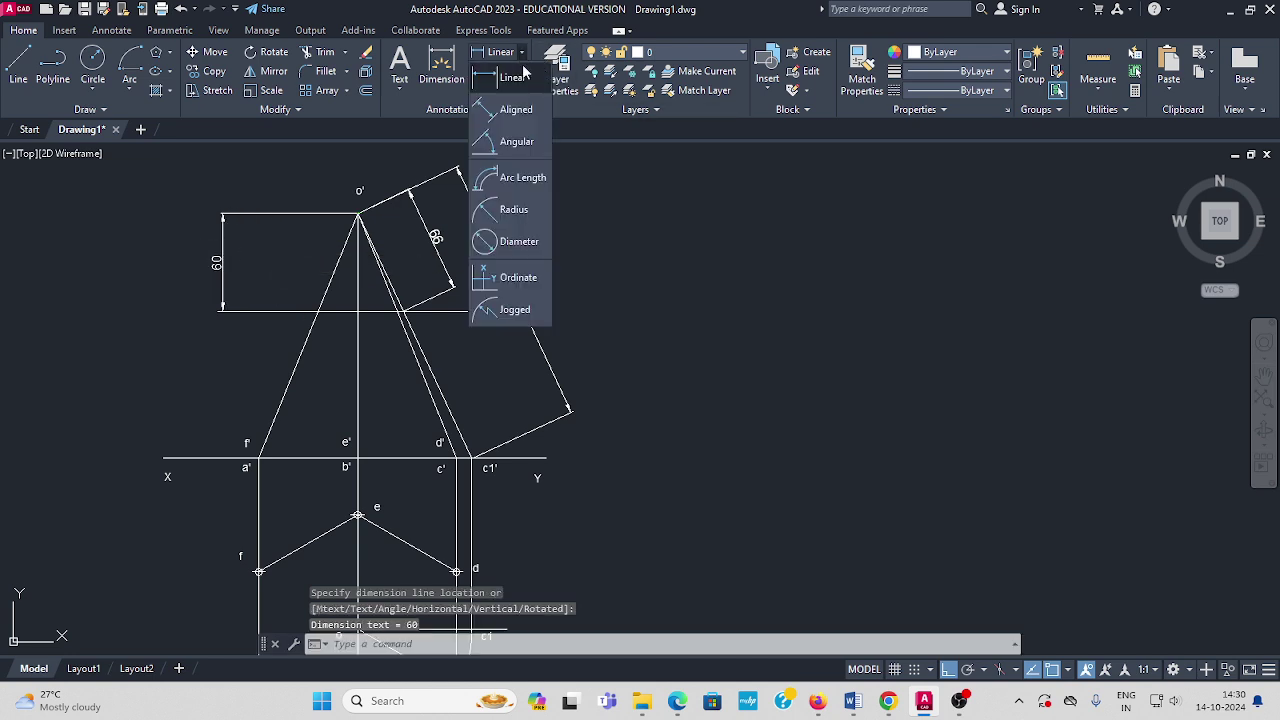
left_click(513, 80)
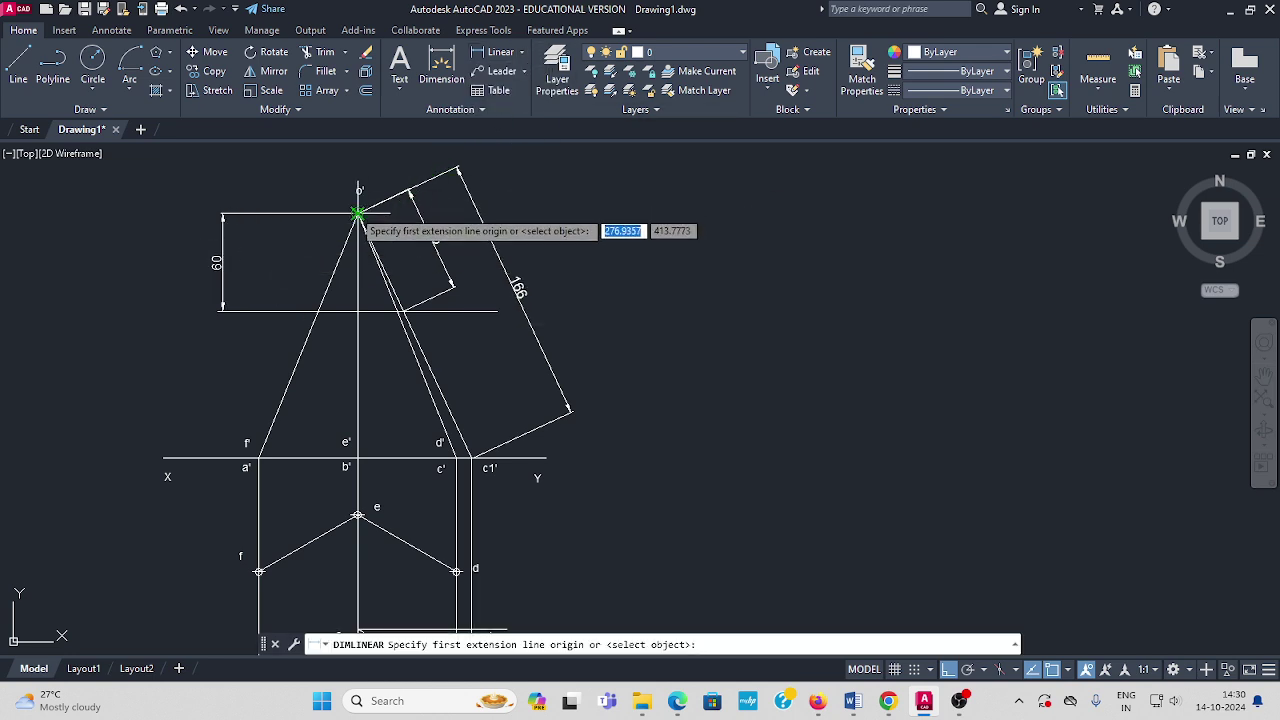
left_click(358, 213)
left_click(357, 458)
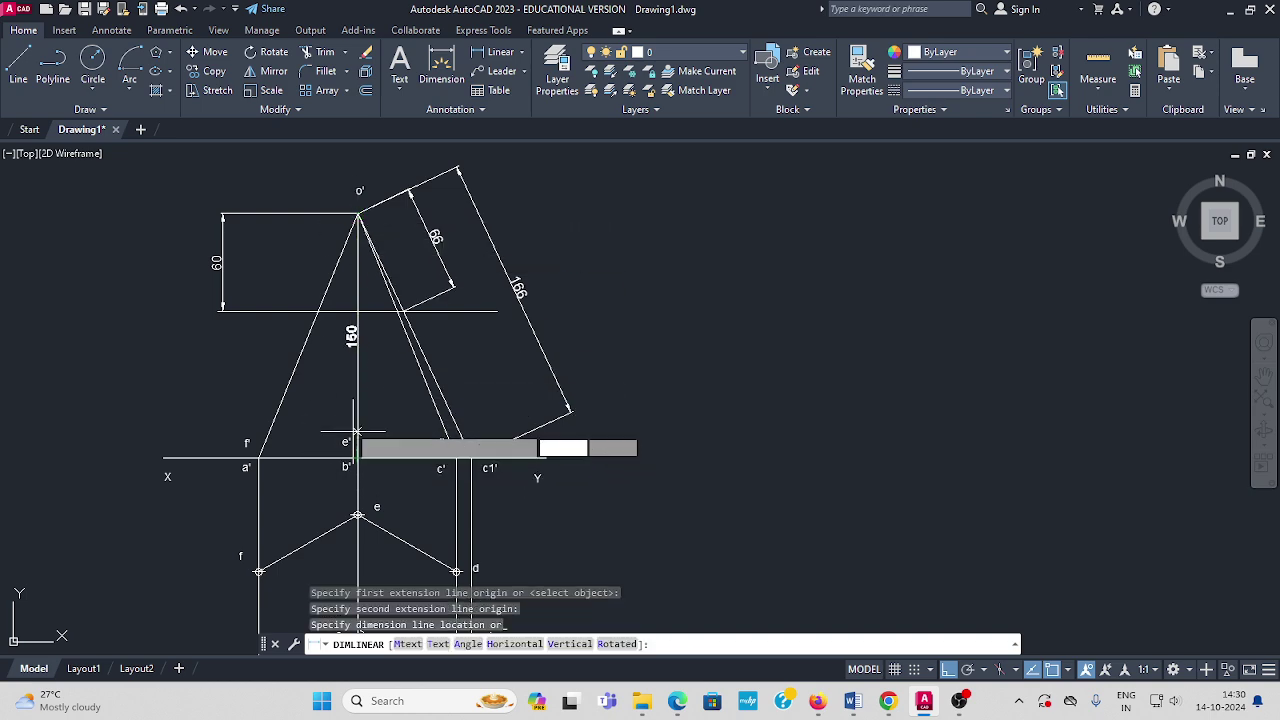
left_click(191, 366)
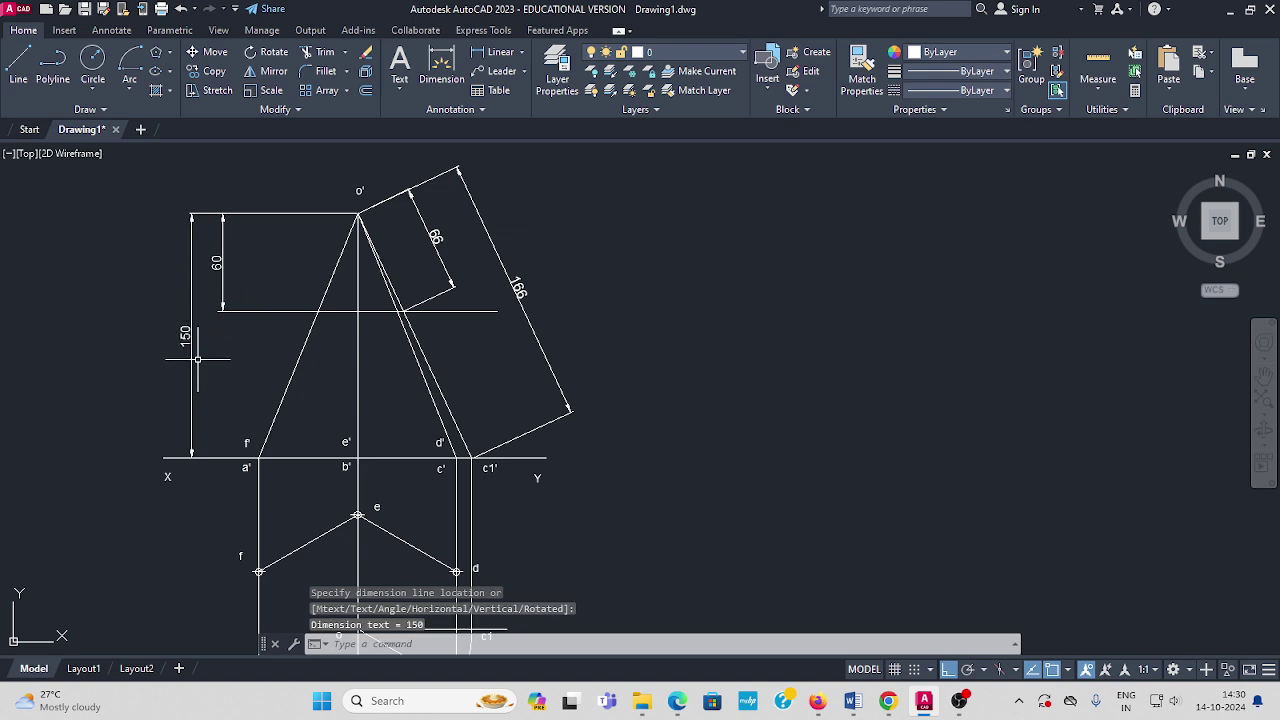
Add an aligned dimension to base side ab of the hexagon in the top view, placed outside the hexagon.
left_click(521, 57)
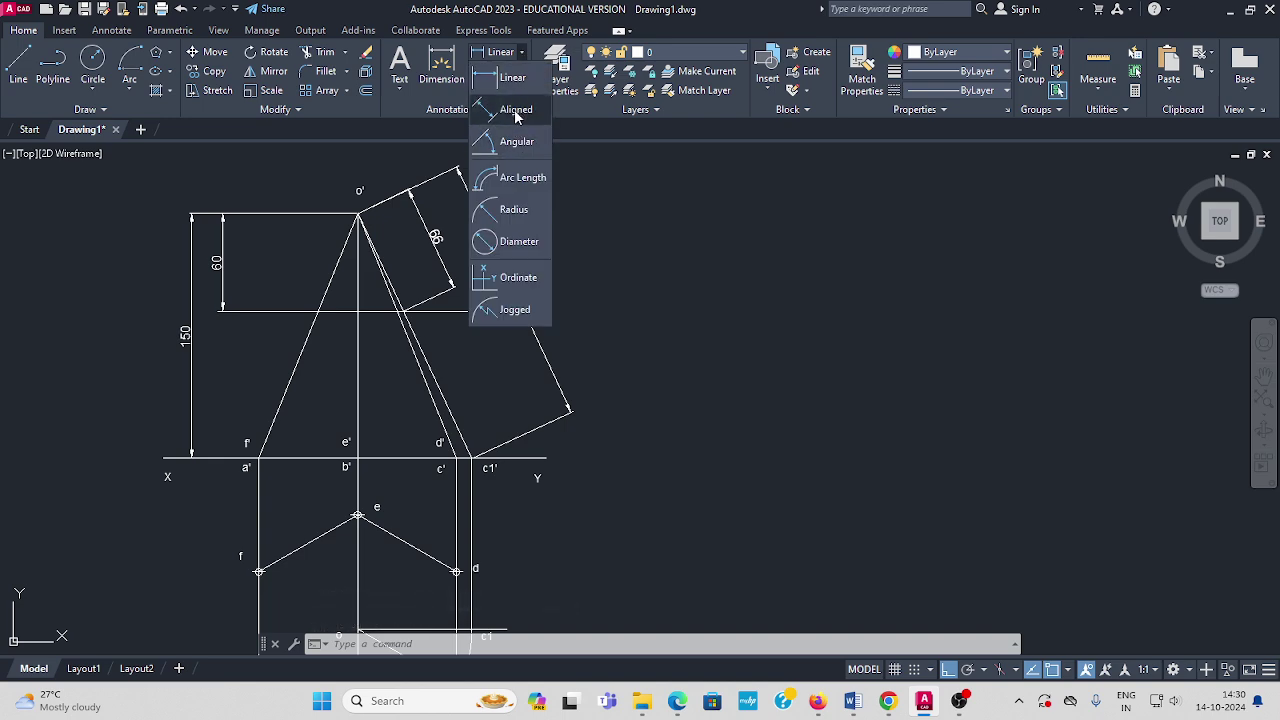
left_click(520, 132)
middle_click_drag(381, 312, 468, 112)
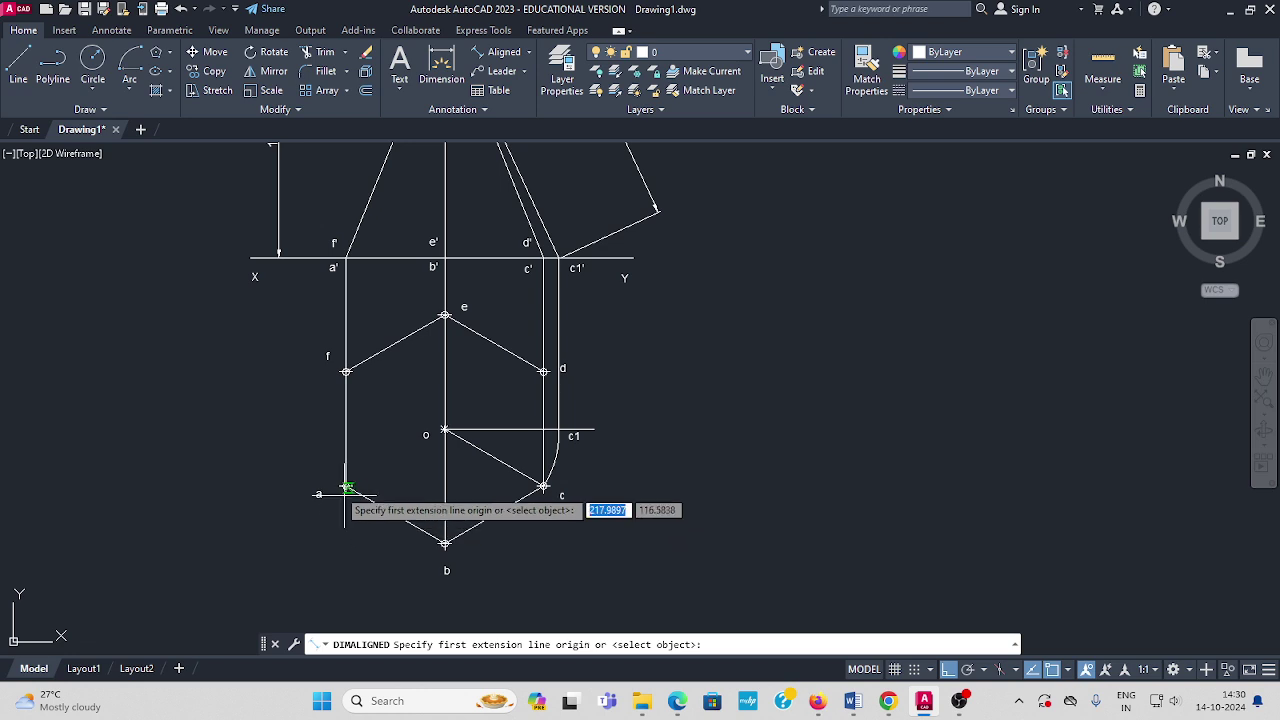
left_click(346, 487)
left_click(445, 543)
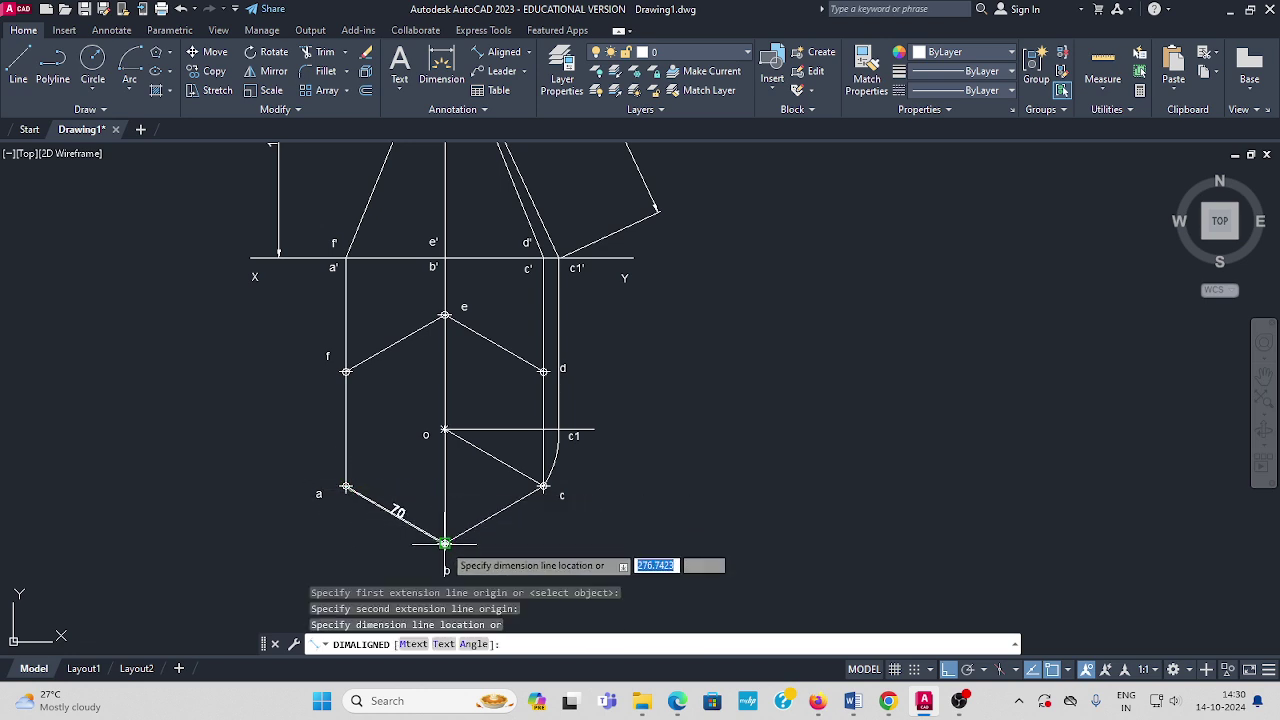
middle_click_drag(388, 550, 420, 477)
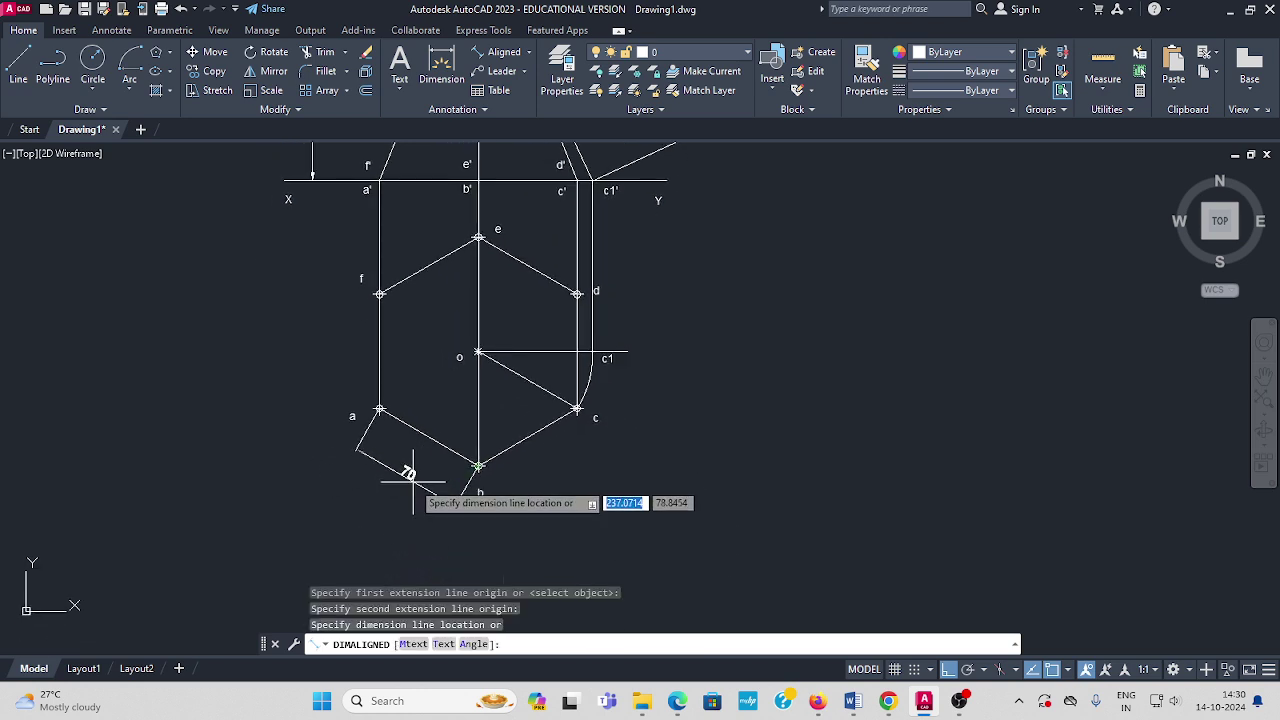
left_click(414, 479)
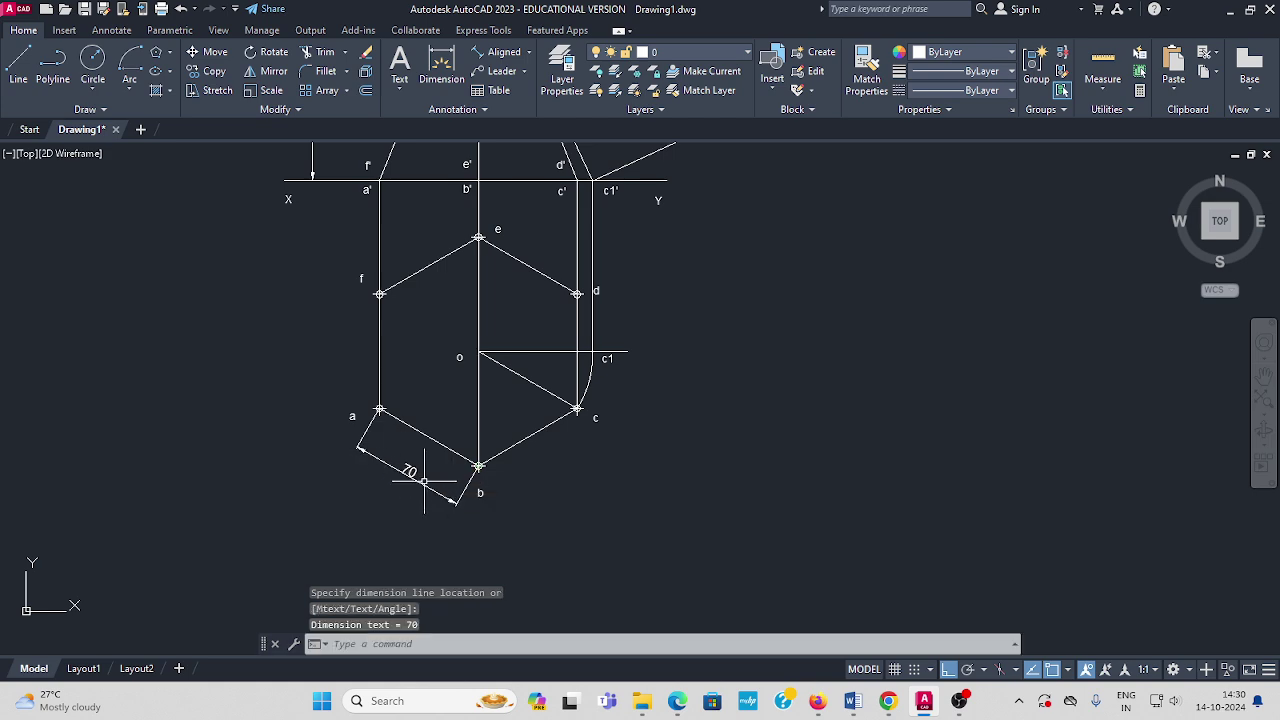
Examine the dimensioned front and top views, including the true-length edge dimensions.
scroll(566, 372, "down", 2)
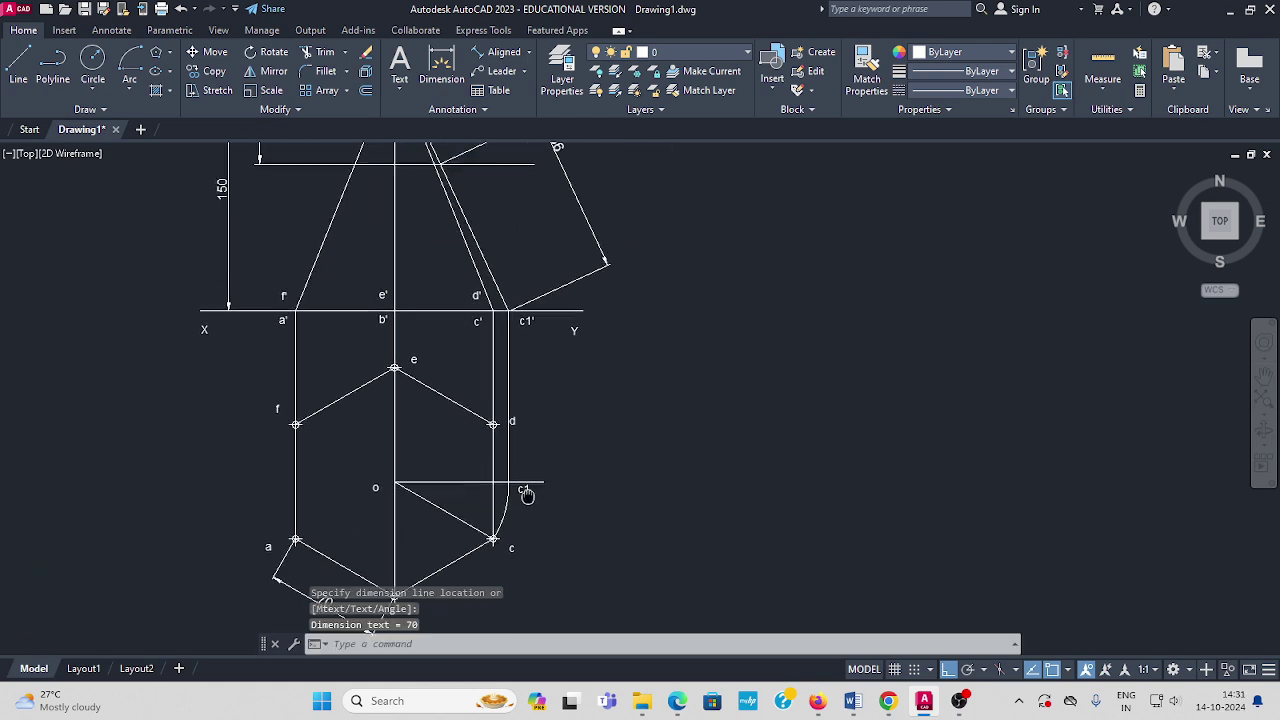
scroll(650, 395, "down", 2)
scroll(418, 491, "up", 2)
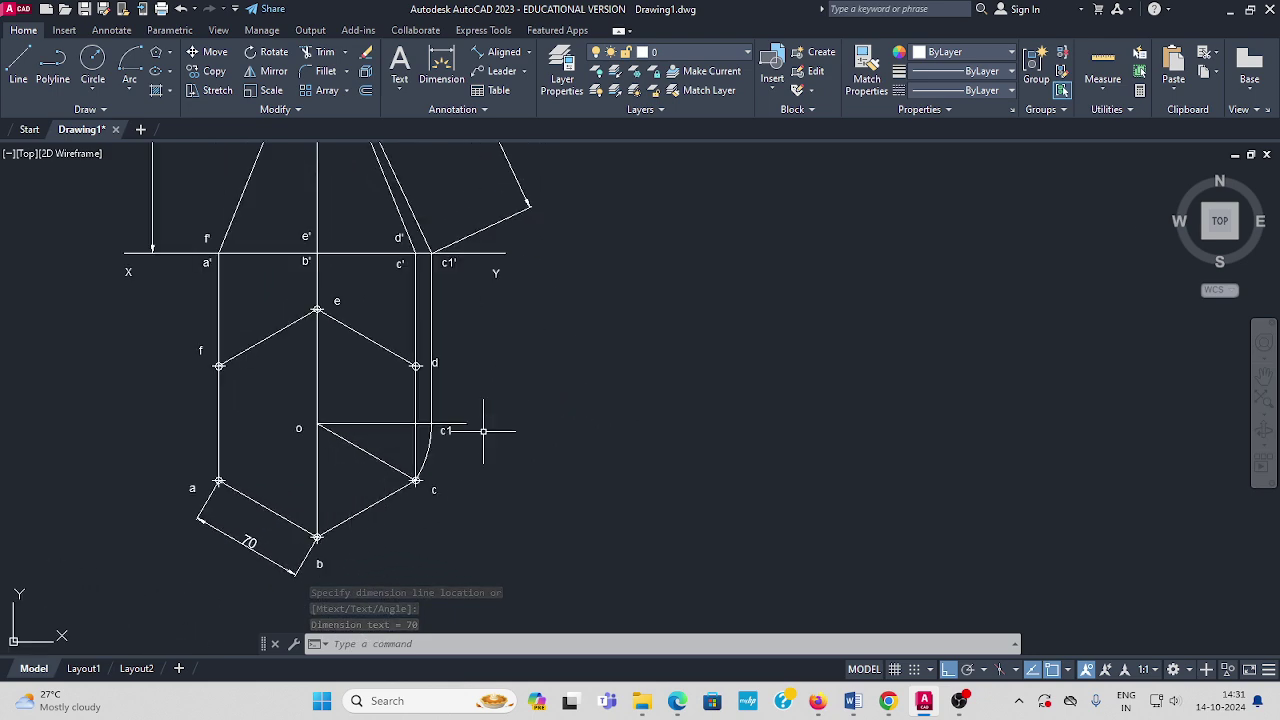
scroll(603, 354, "down", 2)
middle_click_drag(603, 354, 524, 393)
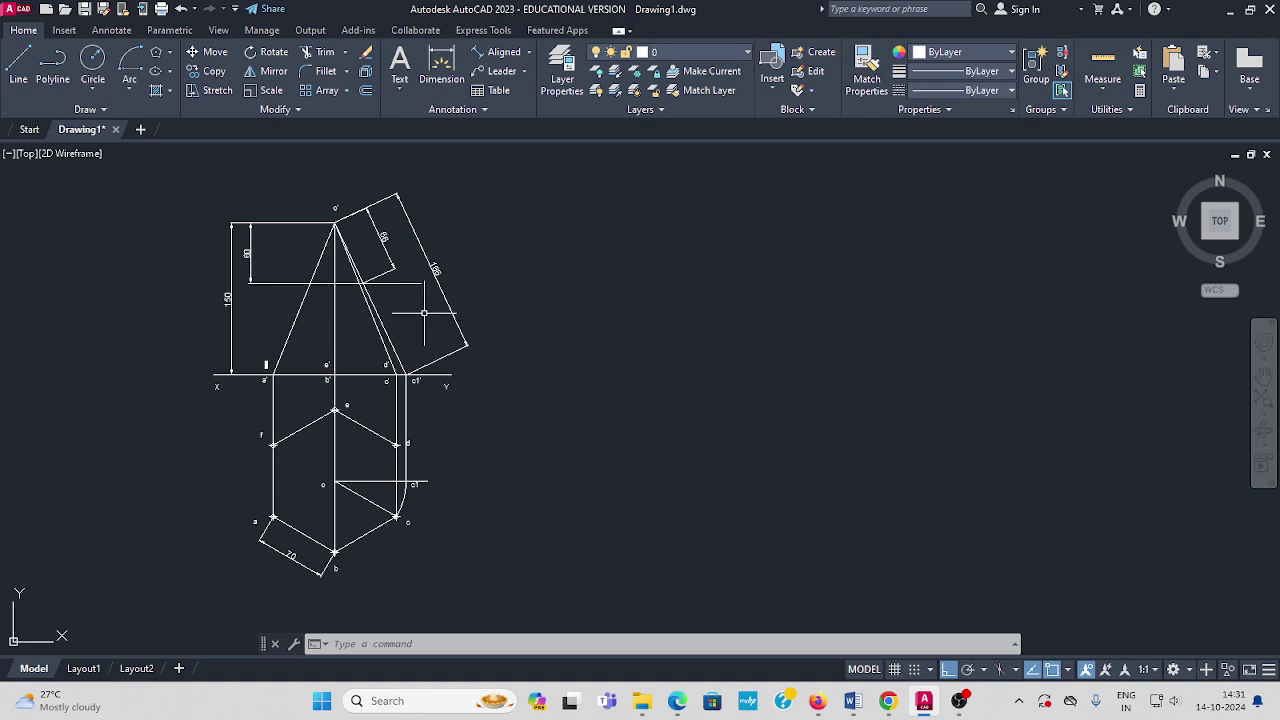
mouse_move(550, 306)
middle_mouse_down()
mouse_move(520, 323)
mouse_move(512, 302)
middle_mouse_up()
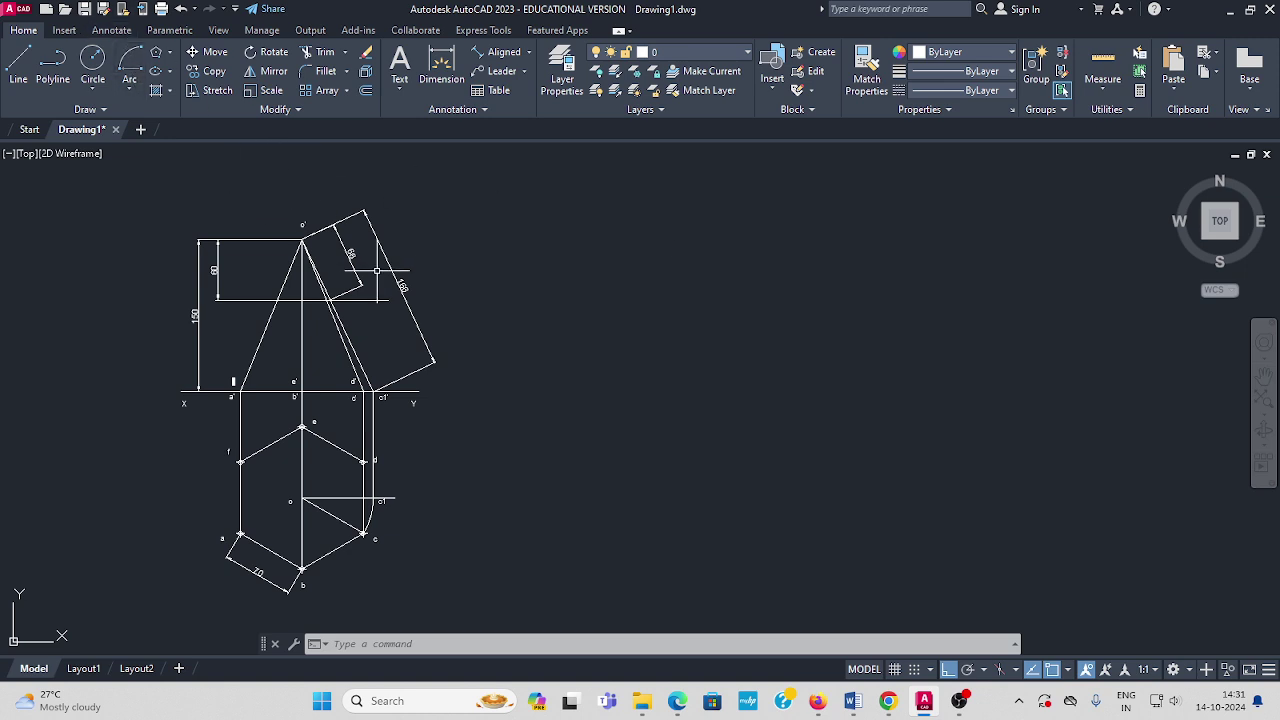
scroll(404, 281, "up", 4)
scroll(404, 281, "down", 2)
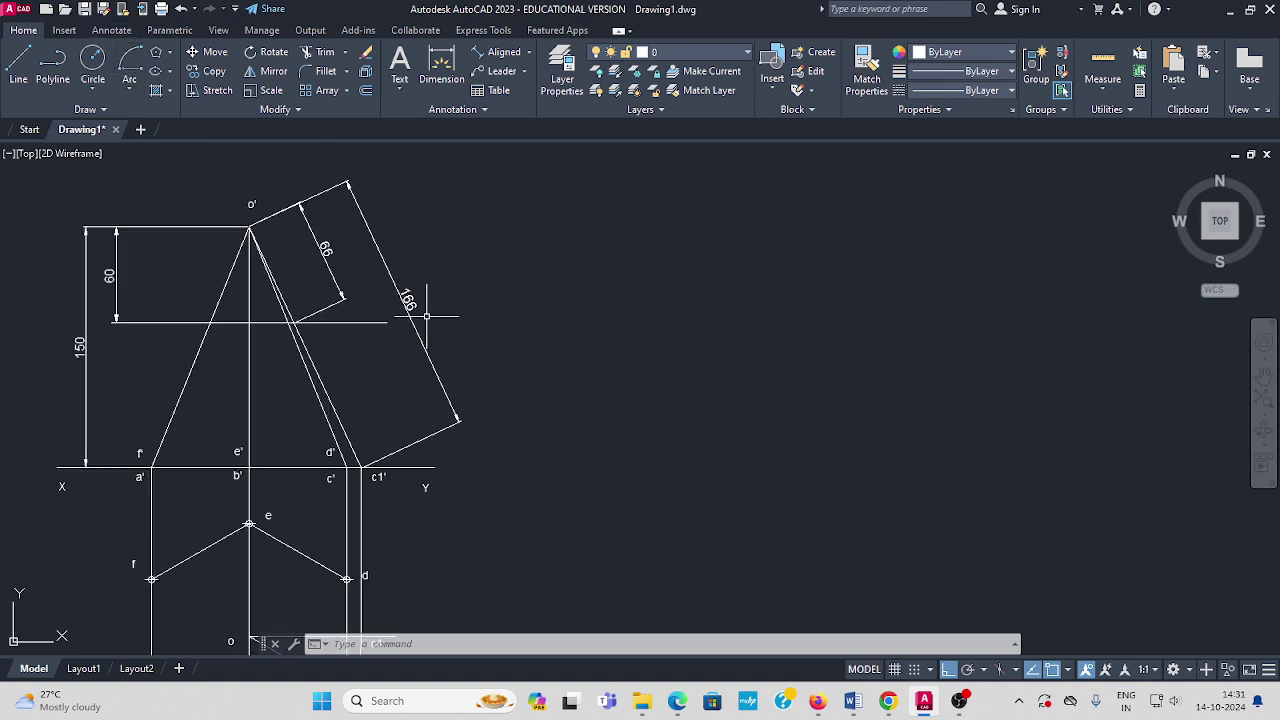
Draw a circle of radius 166 for the development, centred in the empty area beyond Y at the level of the XY line.
left_click(95, 93)
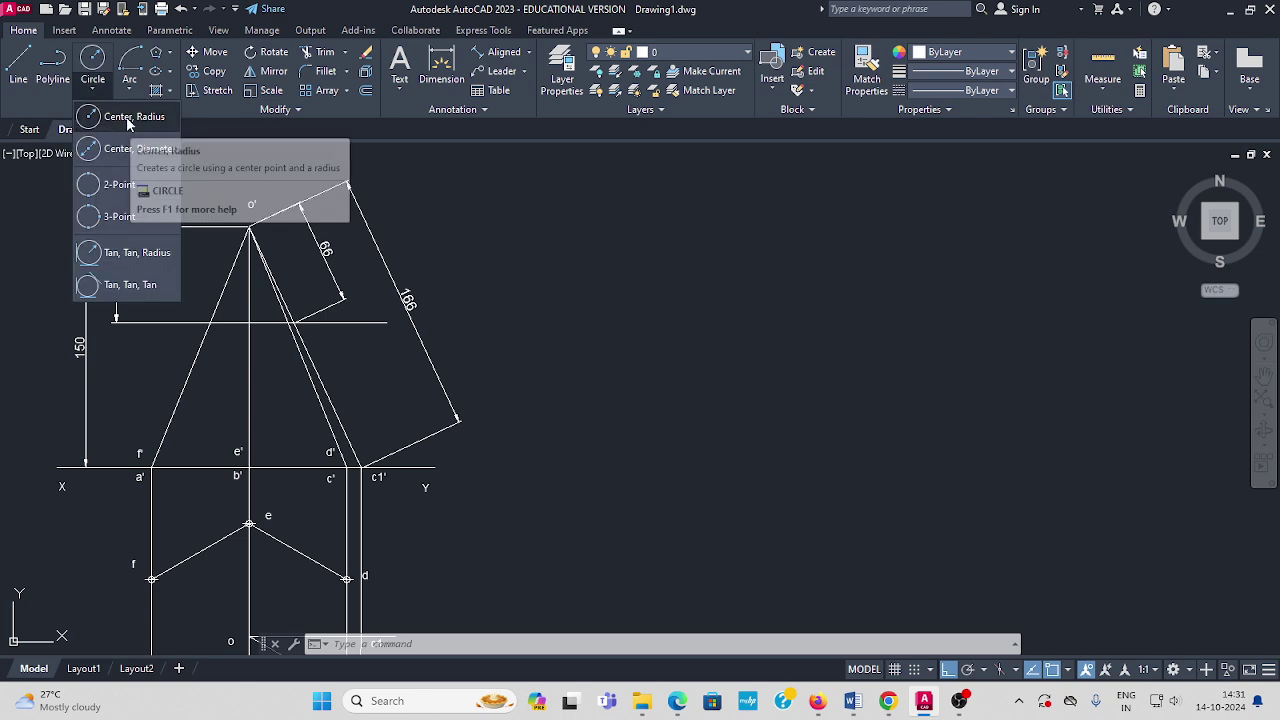
left_click(128, 120)
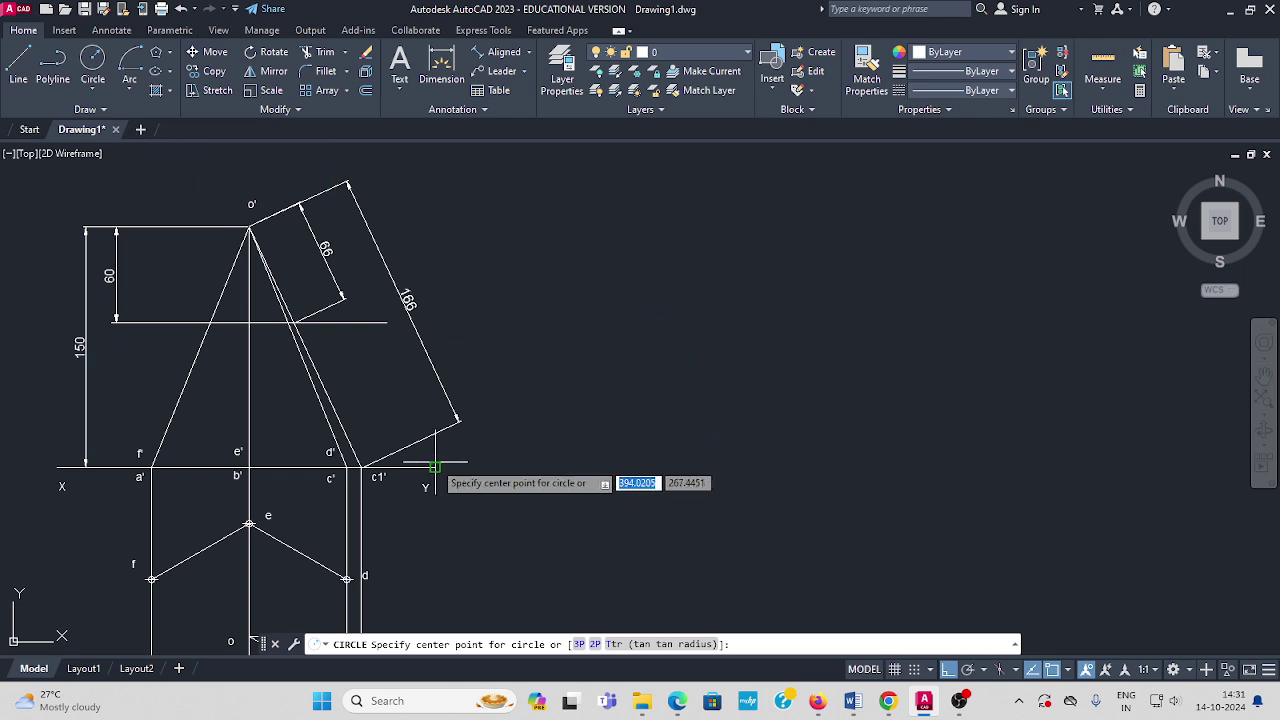
left_click(728, 467)
type("1")
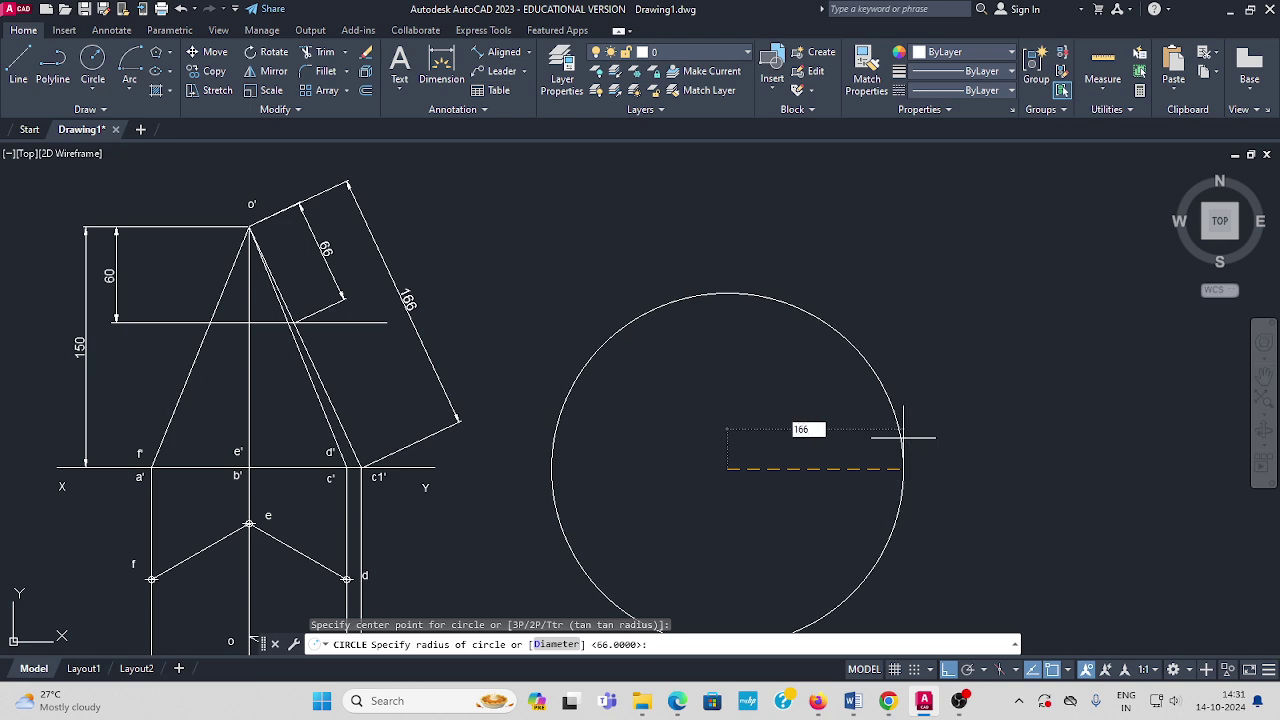
type("66")
key("Return")
scroll(880, 430, "down", 3)
scroll(700, 360, "up", 3)
middle_click_drag(655, 348, 666, 358)
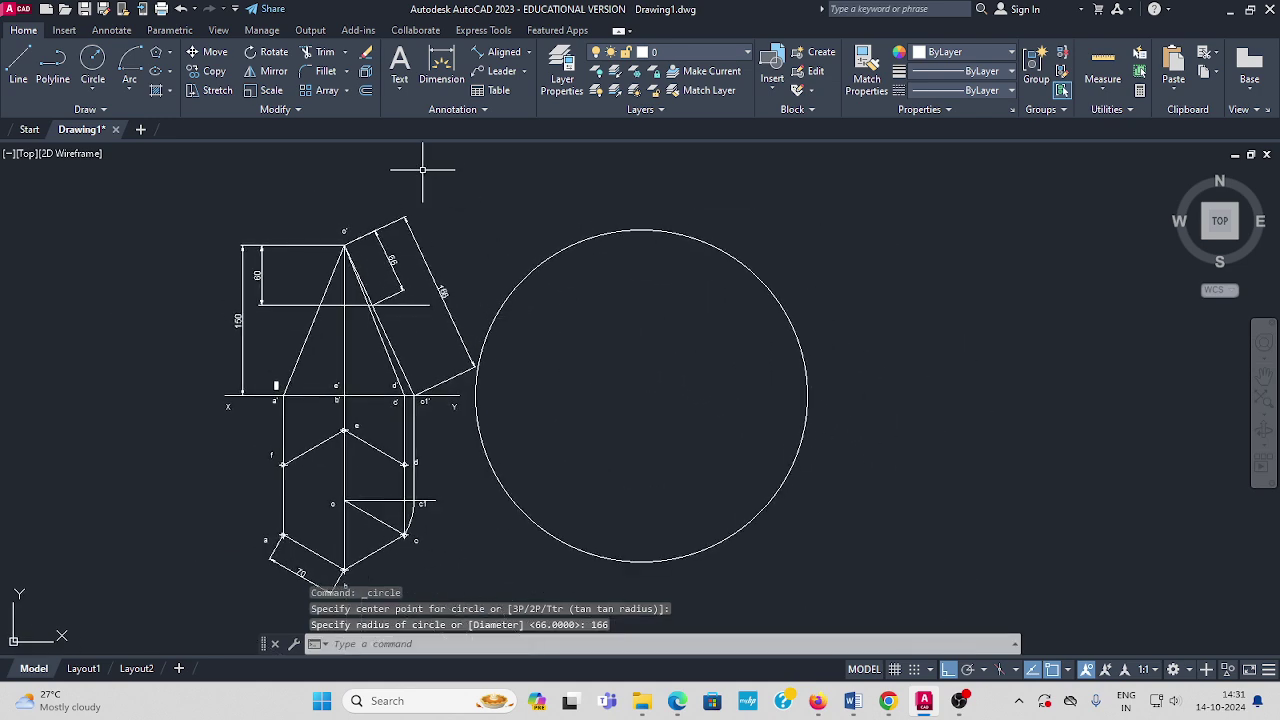
Draw a horizontal radius line from the centre of the large development circle to its circumference on the side away from the views.
left_click(20, 66)
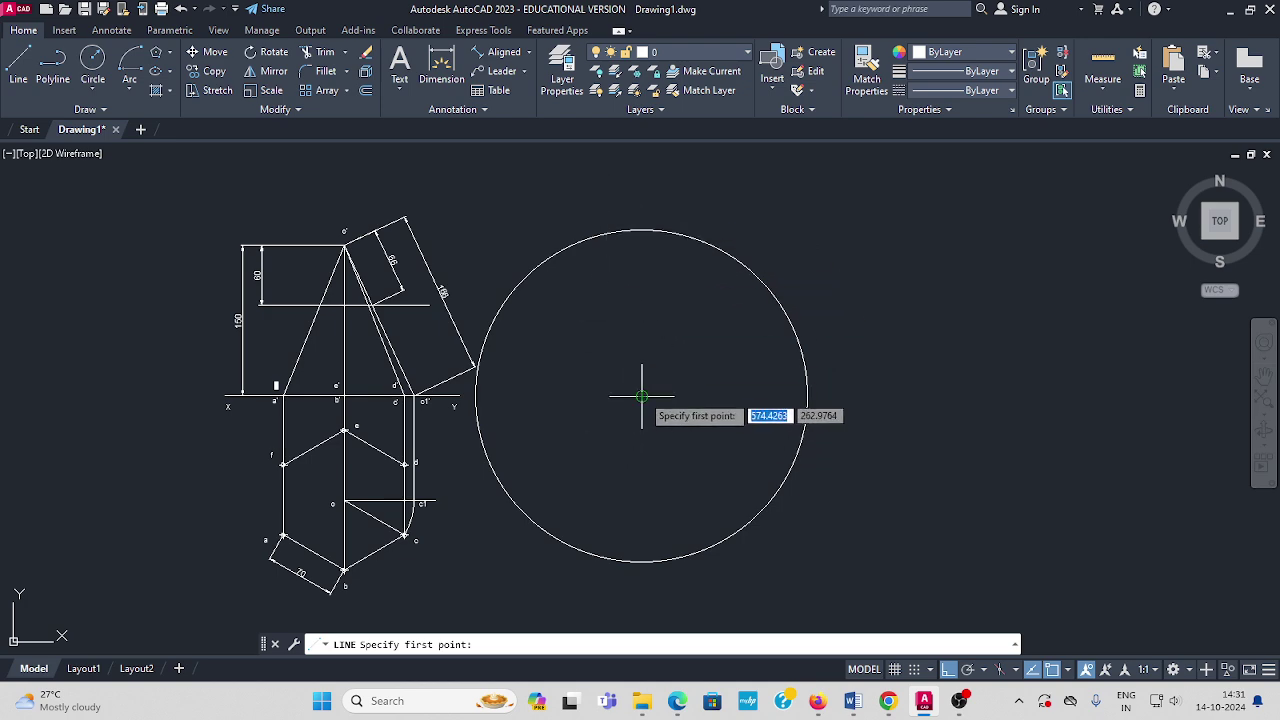
left_click(642, 396)
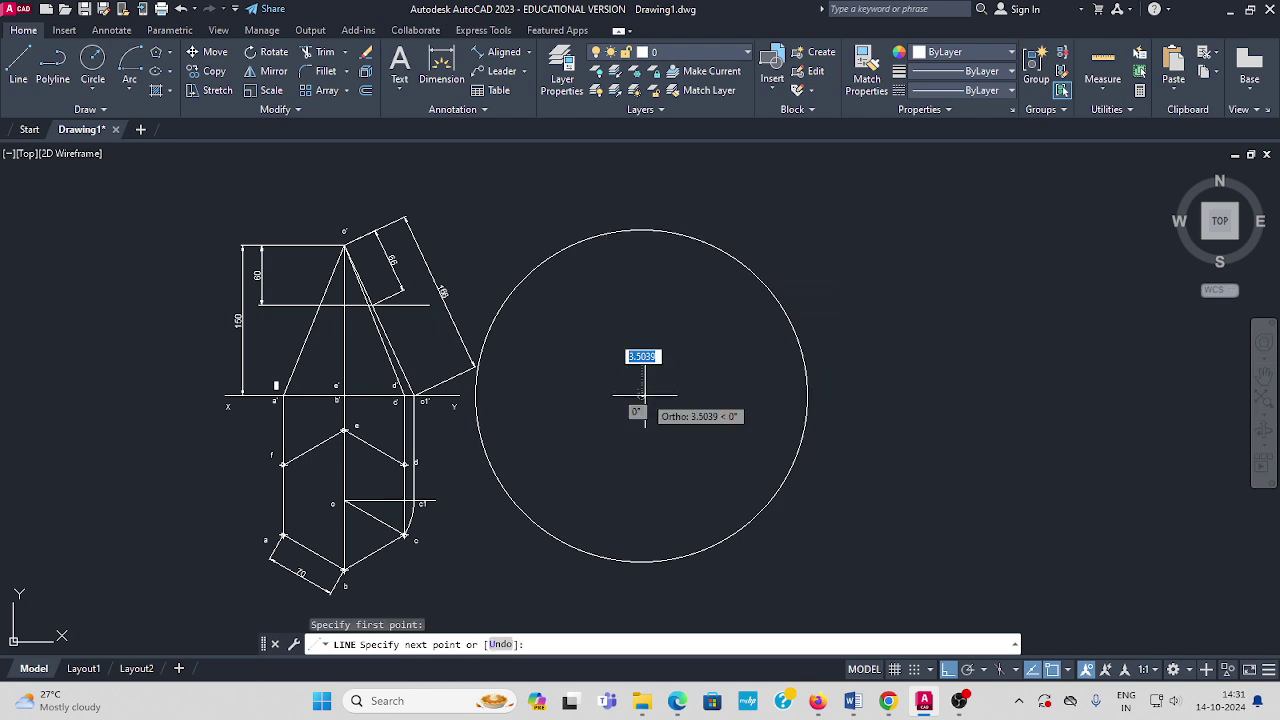
left_click(807, 396)
key("Escape")
Draw a circle of radius 70 centred where the horizontal radius line meets the large development circle.
middle_click_drag(597, 495, 597, 445)
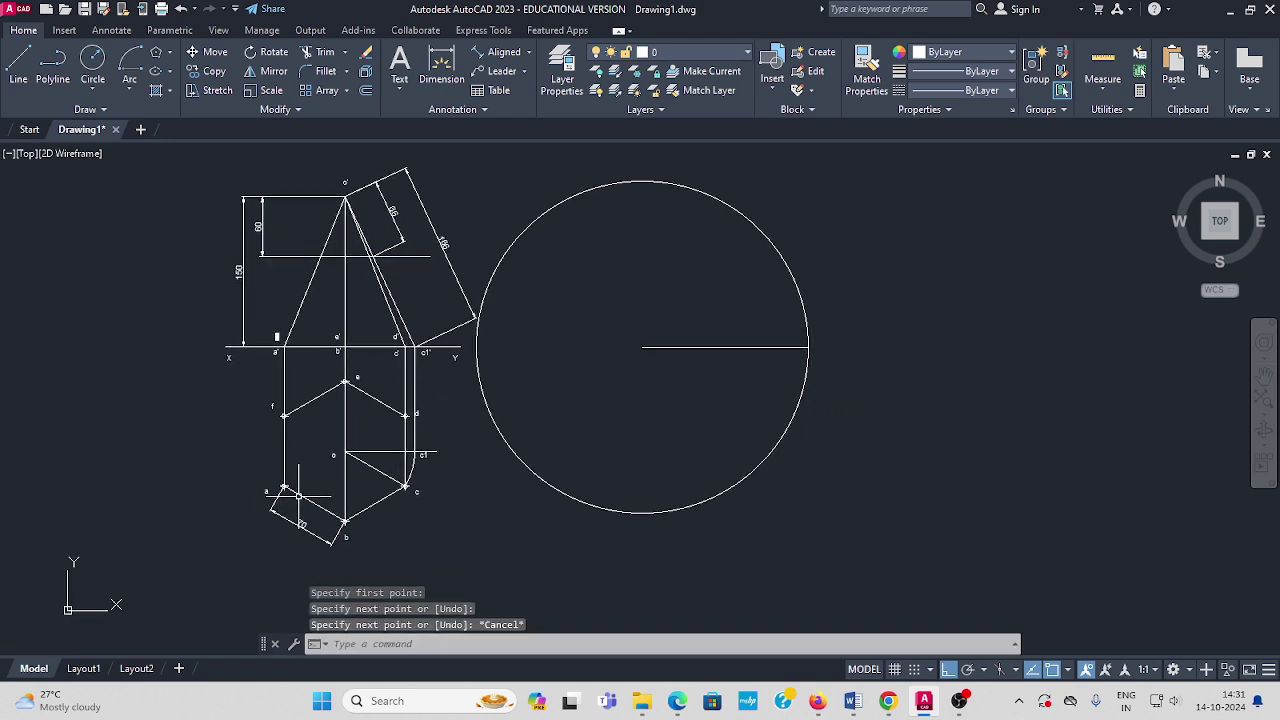
scroll(301, 470, "up", 2)
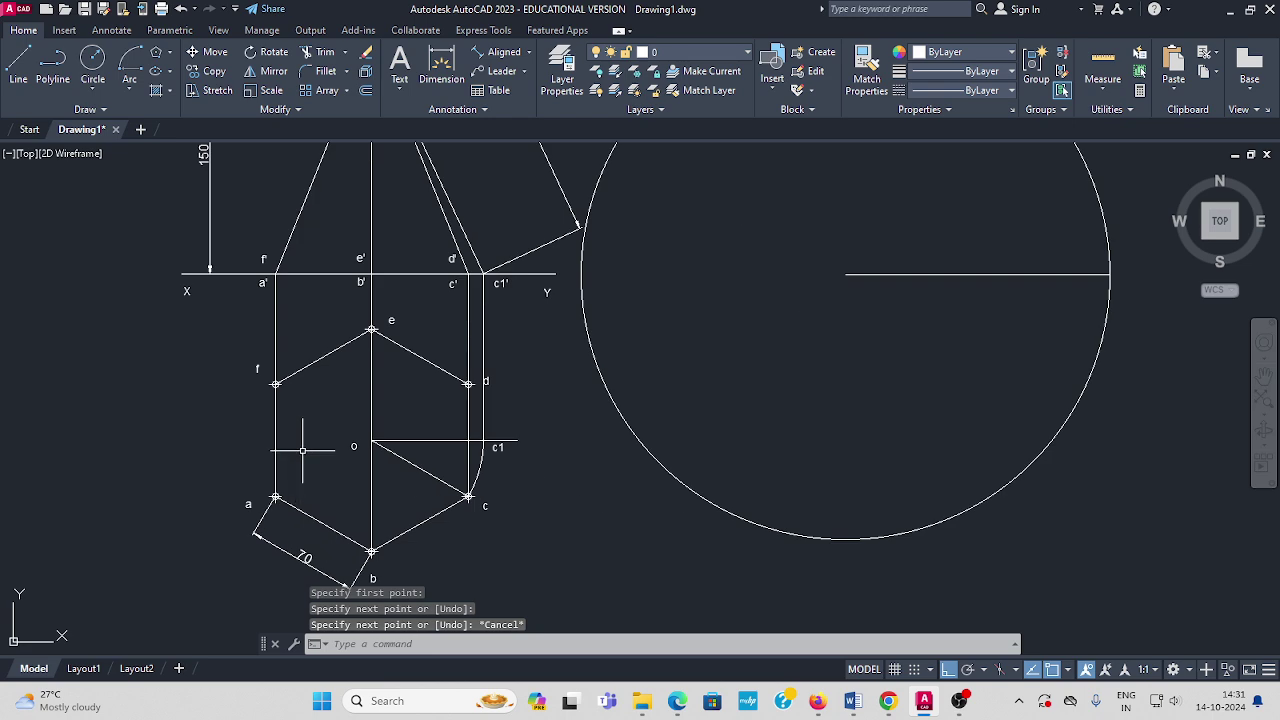
left_click(322, 525)
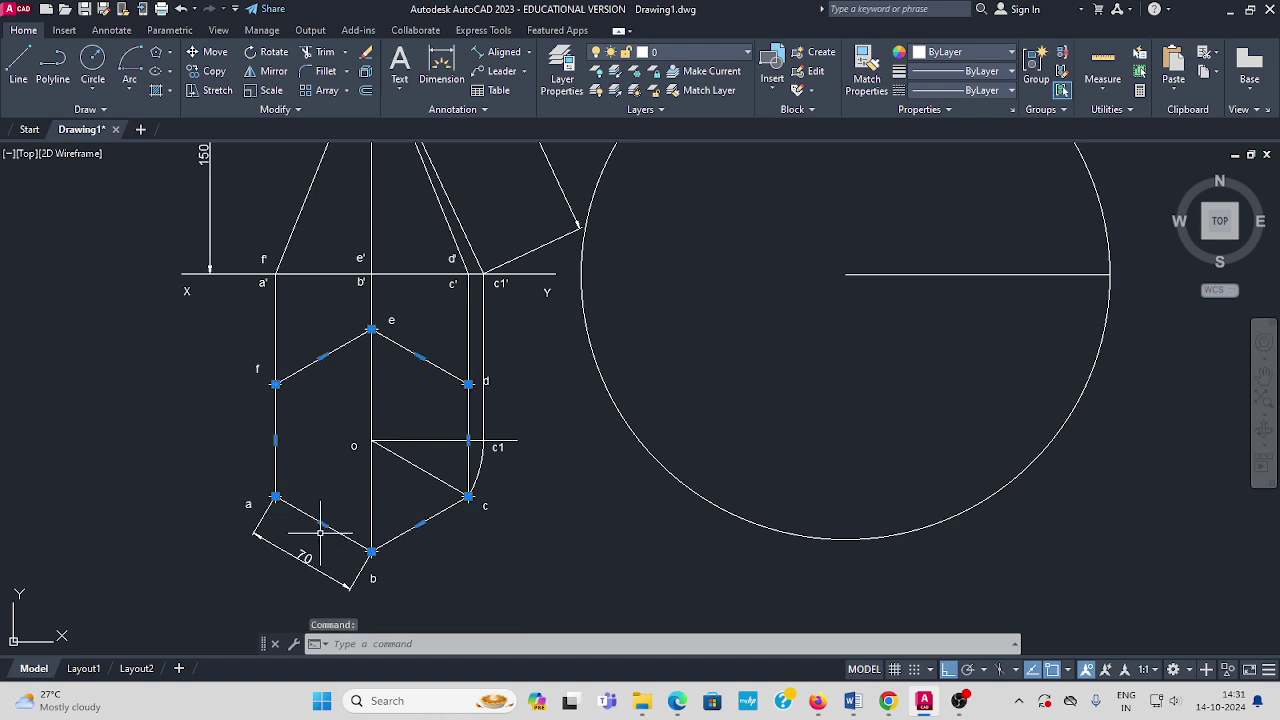
key("Escape")
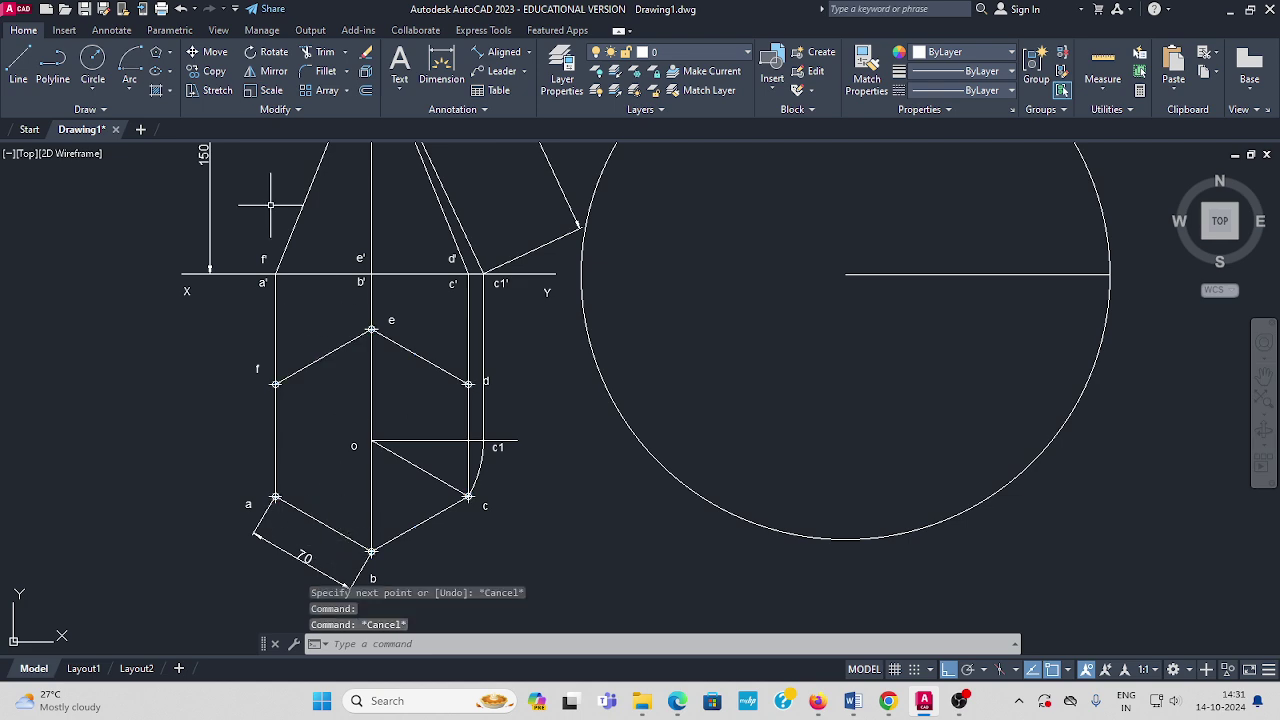
left_click(96, 88)
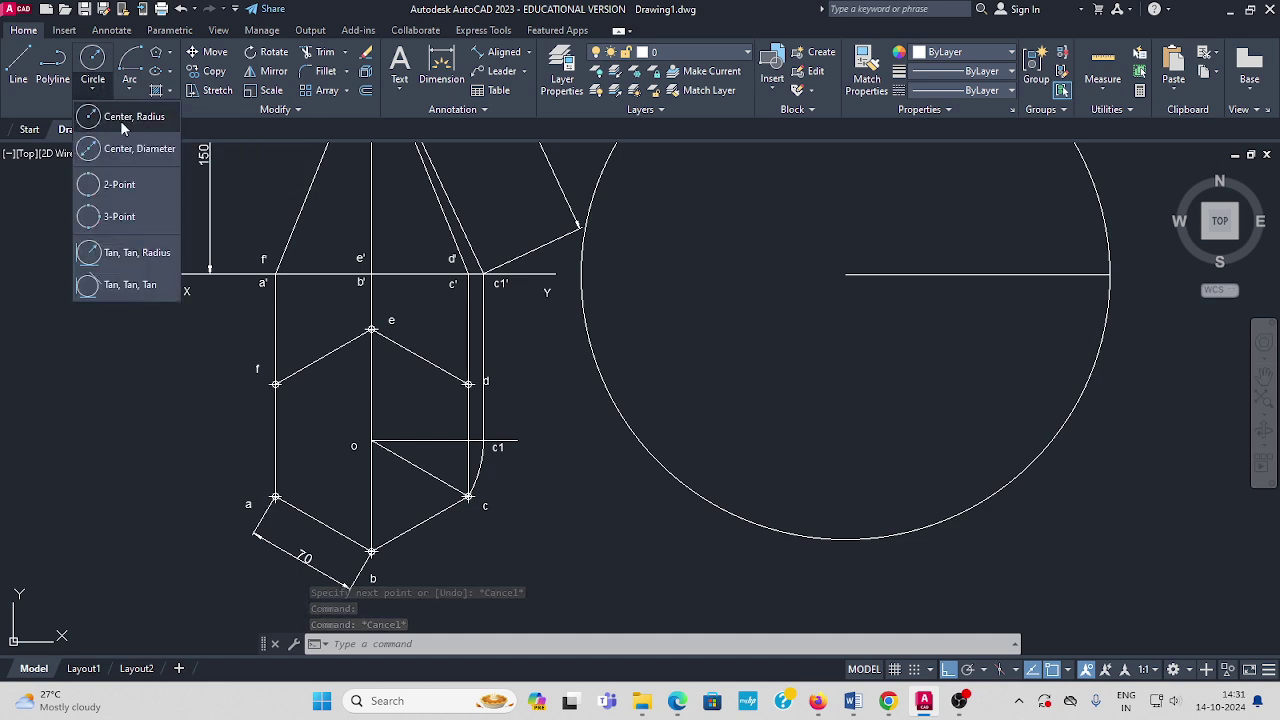
left_click(120, 119)
middle_click_drag(1000, 248, 443, 357)
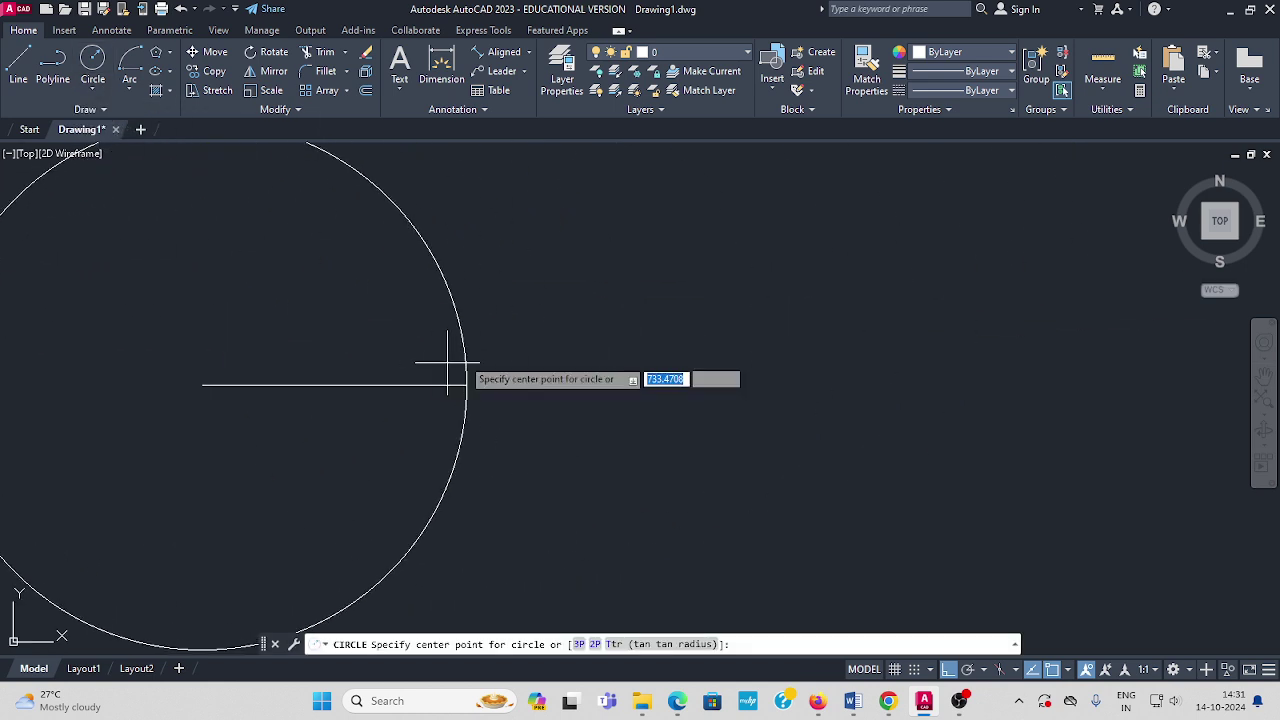
left_click(466, 384)
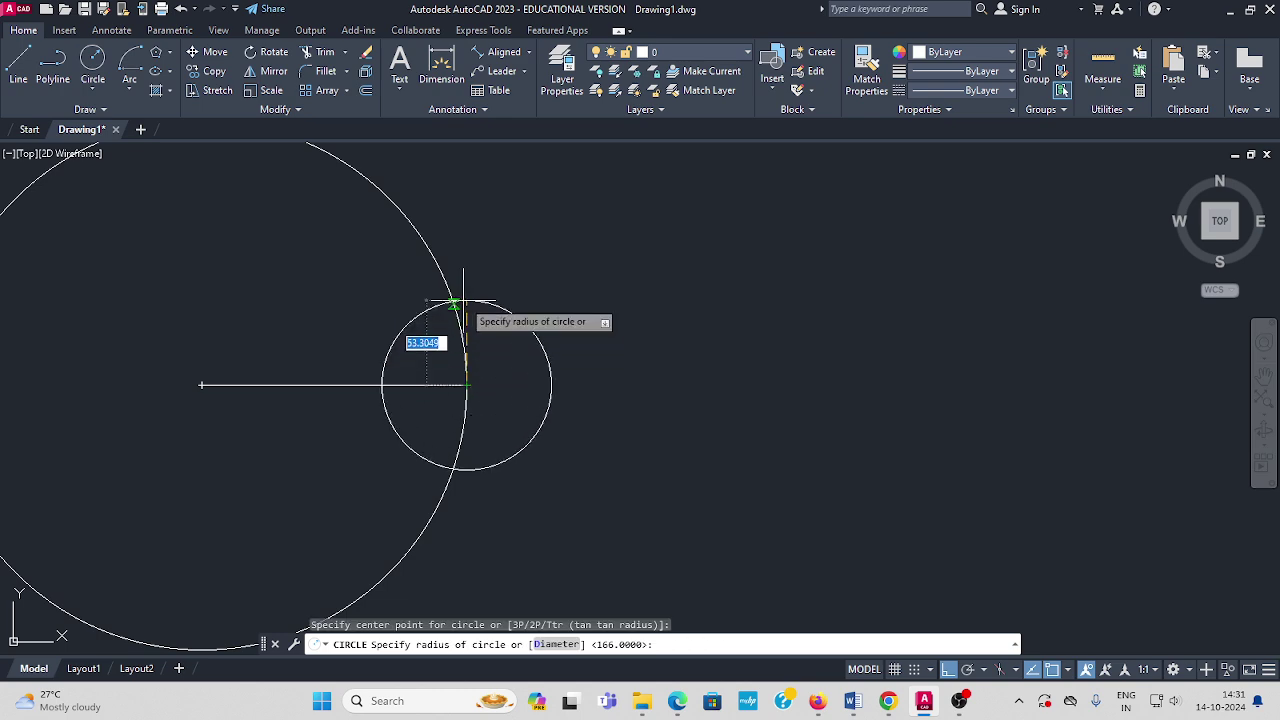
type("70")
key("Return")
Draw lines from the small circle's centre to its upper intersection with the large circle and back to the large circle's centre, forming the first triangle.
scroll(723, 300, "down", 6)
middle_click_drag(751, 295, 691, 331)
scroll(668, 341, "up", 4)
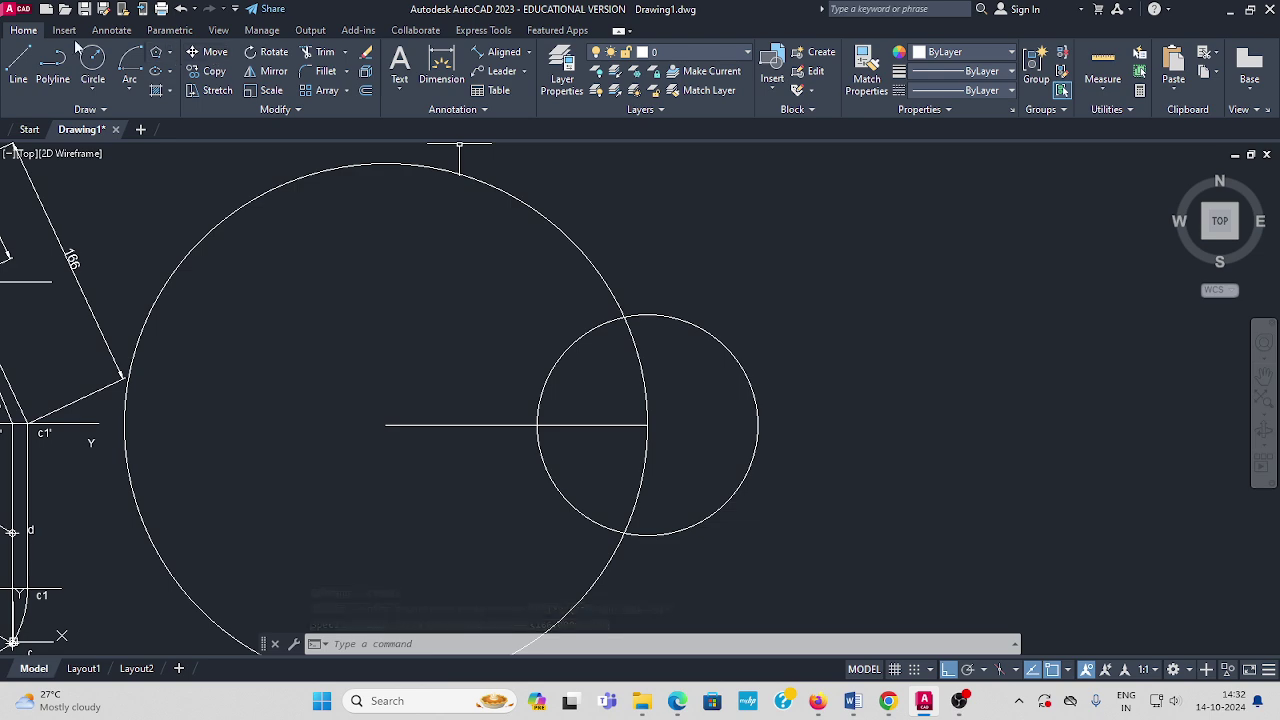
left_click(19, 66)
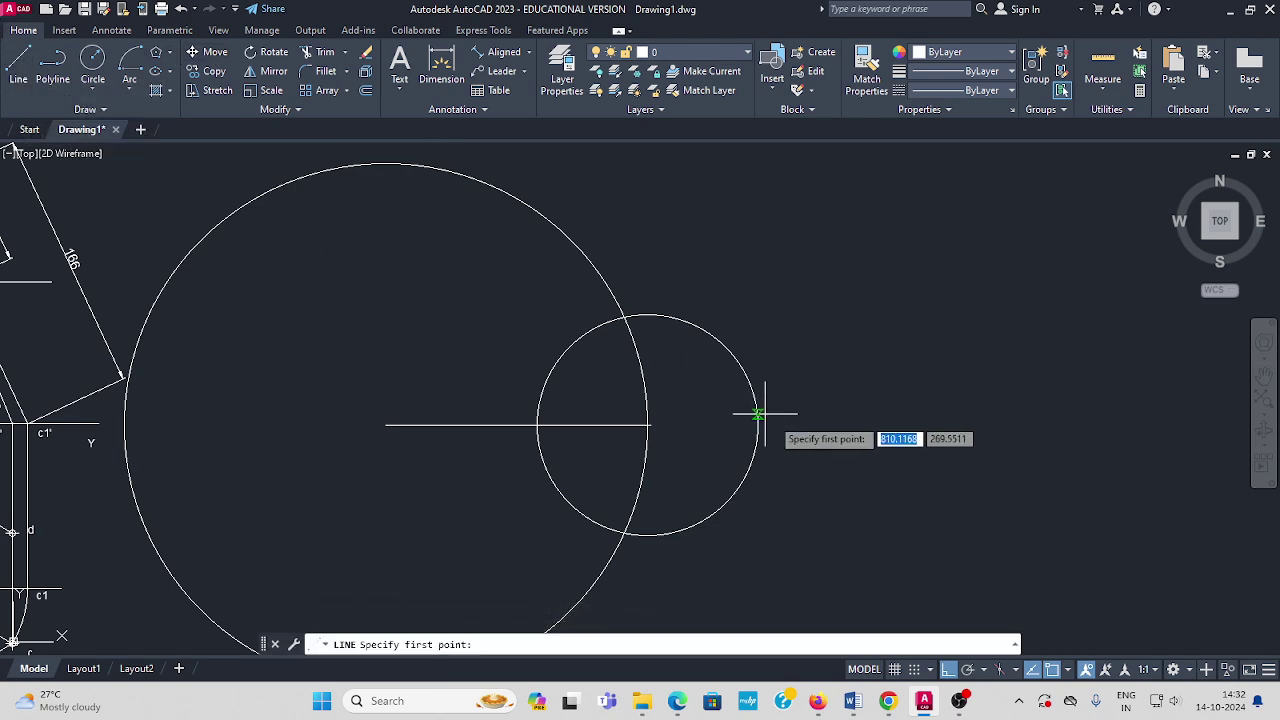
left_click(647, 425)
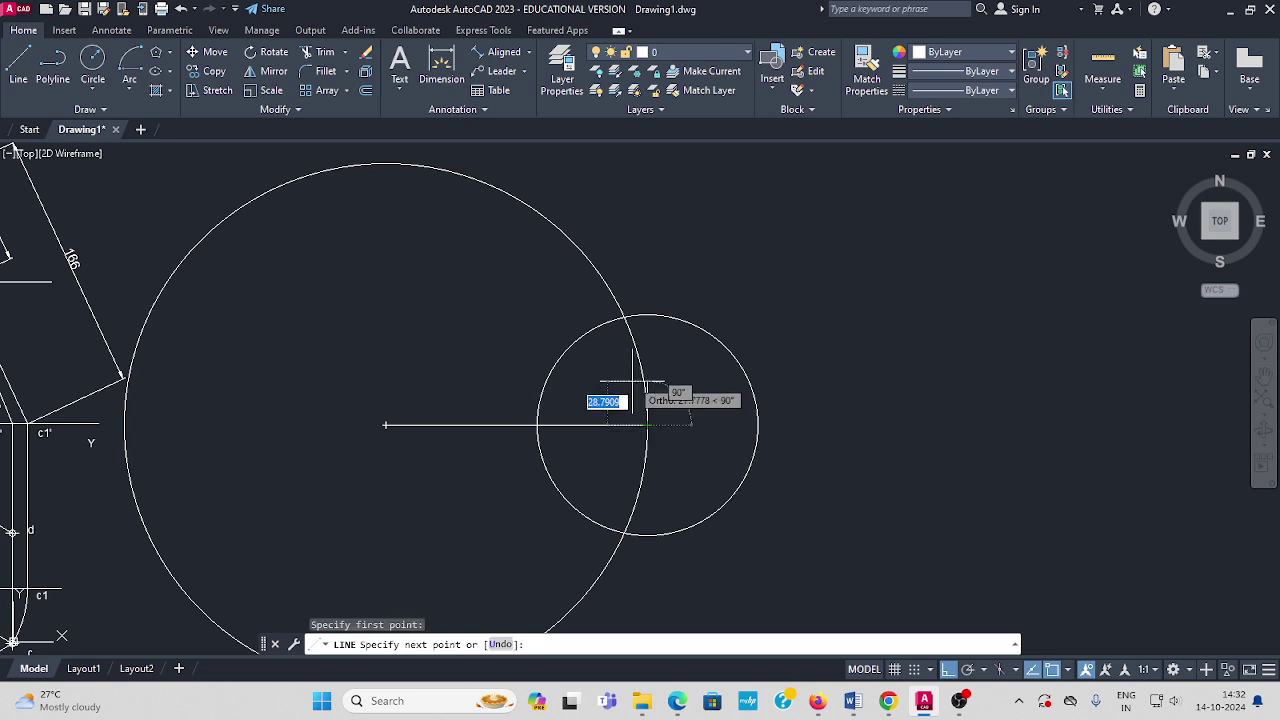
left_click(624, 318)
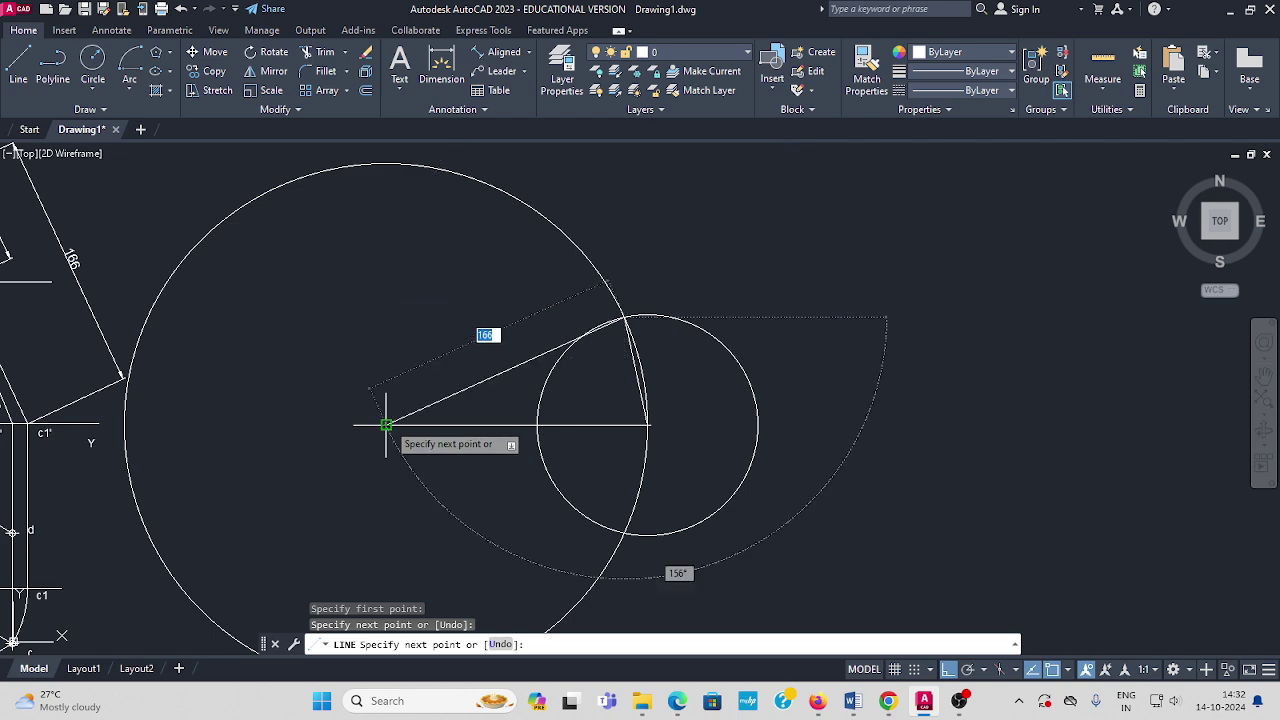
left_click(388, 421)
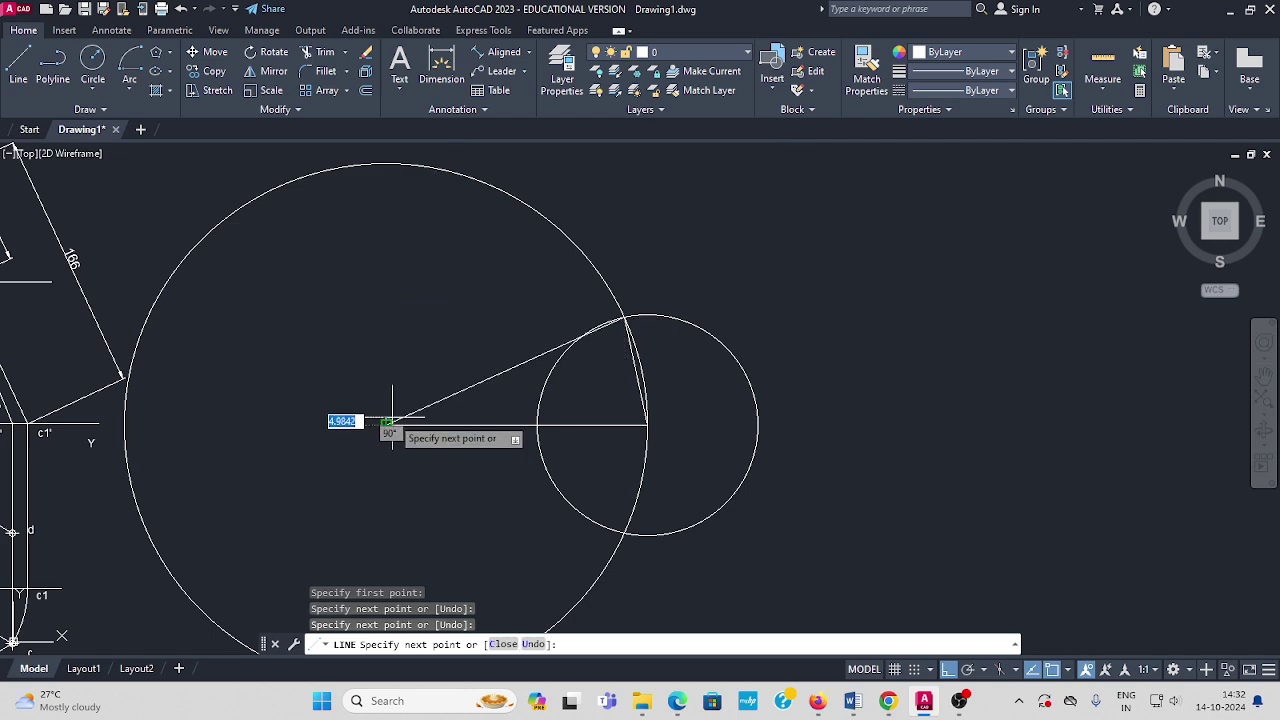
key("Escape")
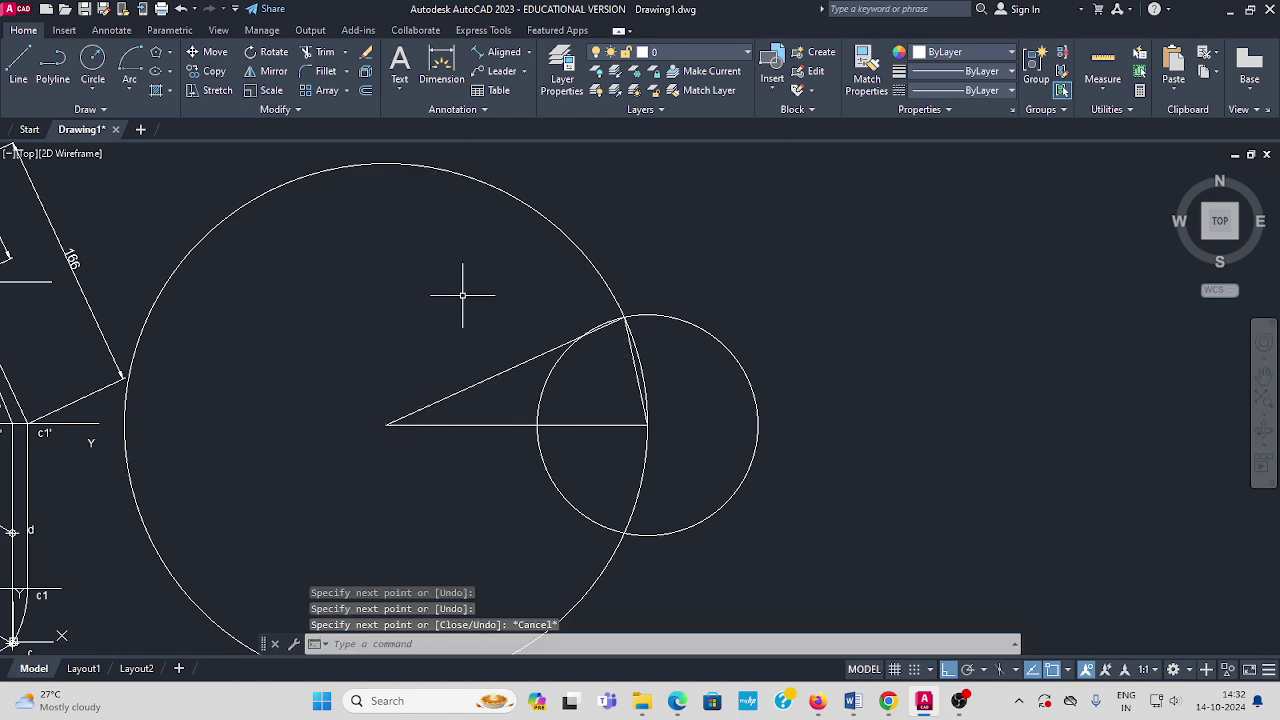
Move the small circle by its centre to the upper outer corner of the first development triangle.
left_click(214, 55)
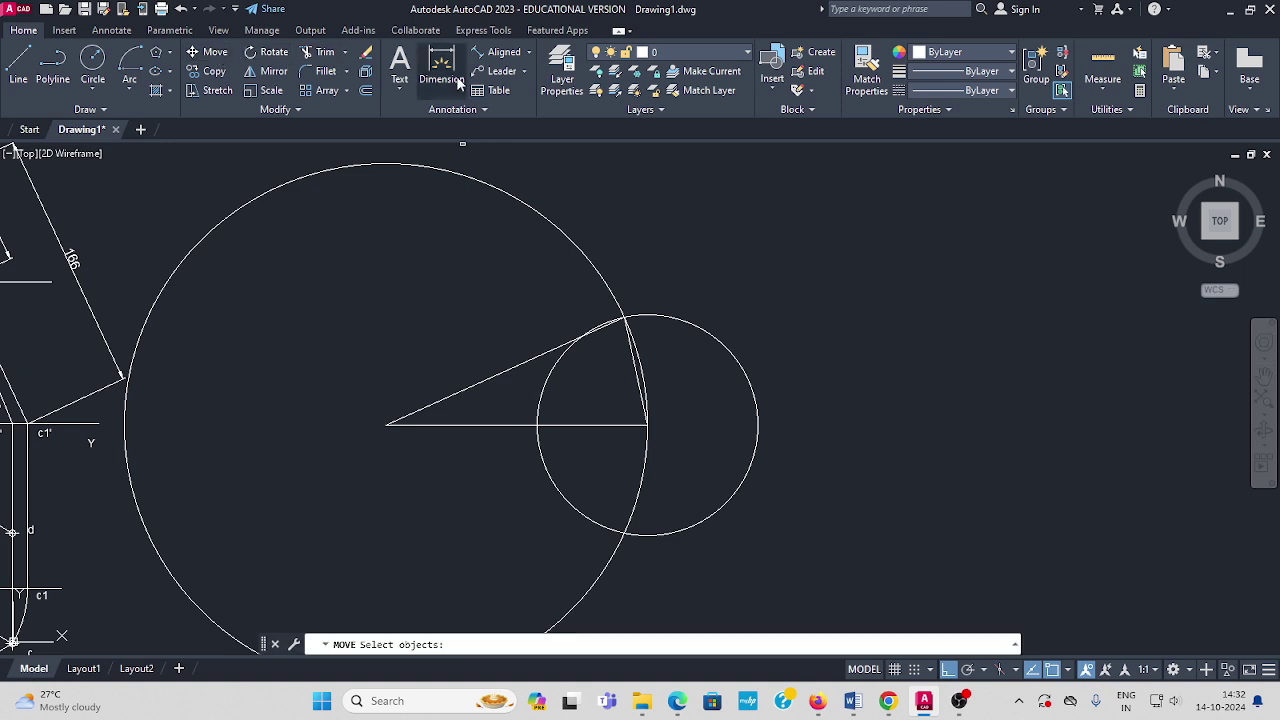
left_click(749, 381)
key("Return")
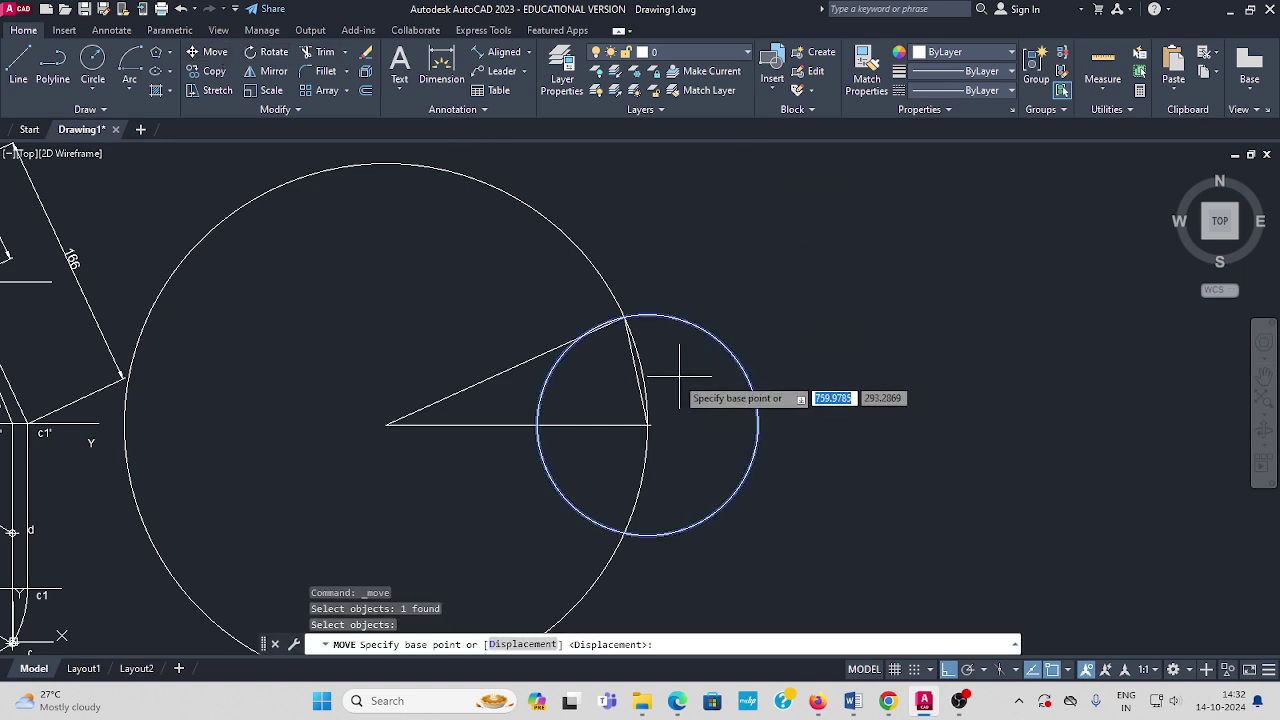
left_click(648, 425)
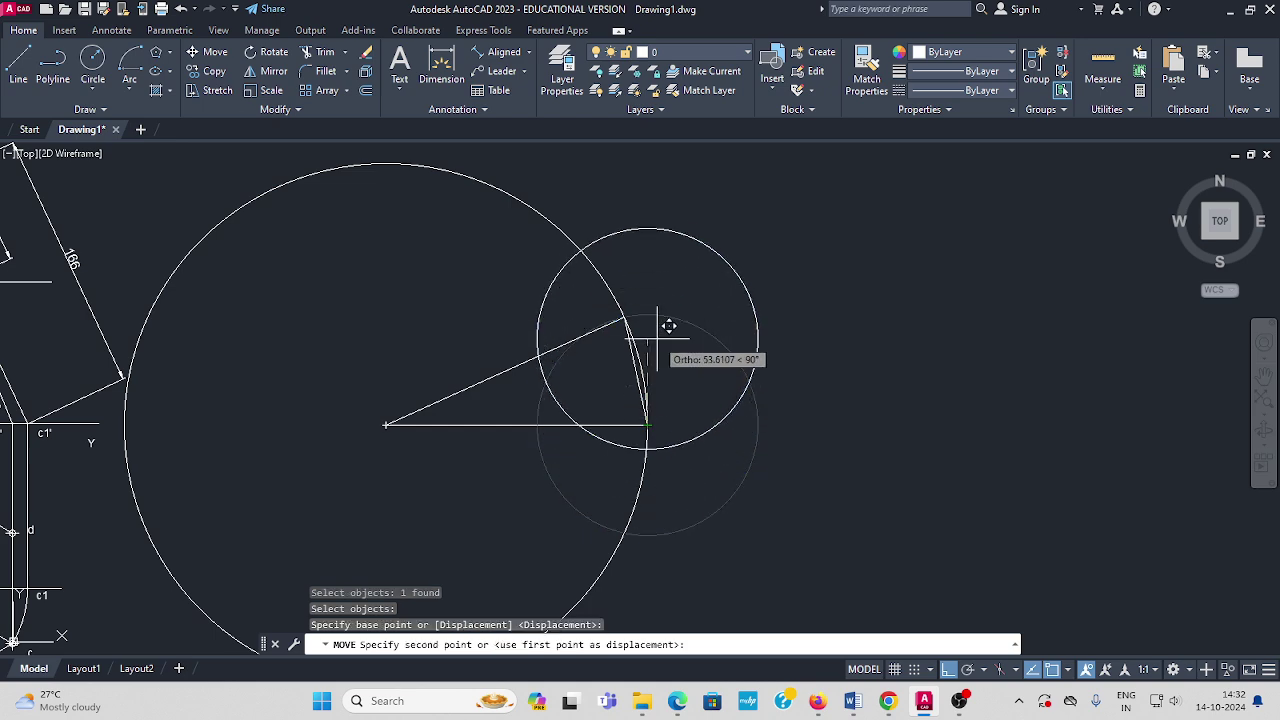
left_click(622, 317)
key("Escape")
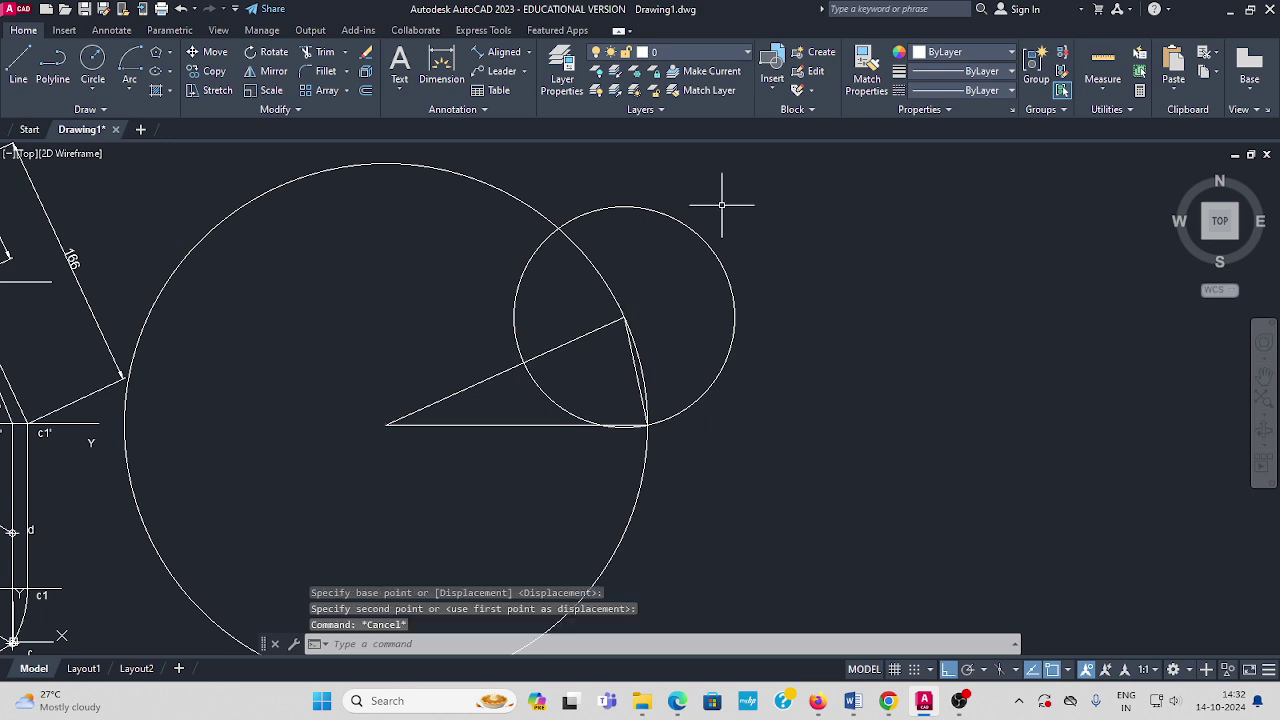
Draw the second development triangle's base line to the small circle's upper intersection with the large circle, and its edge back to the apex.
left_click(17, 68)
left_click(623, 319)
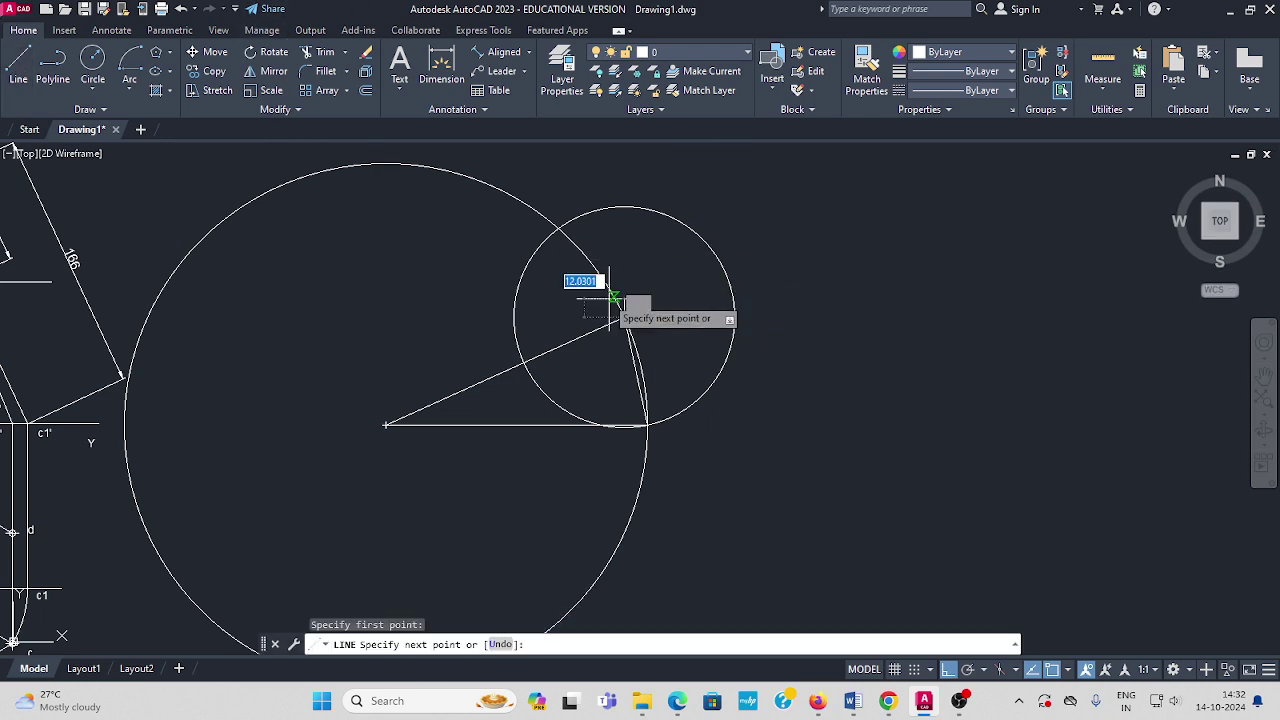
left_click(557, 228)
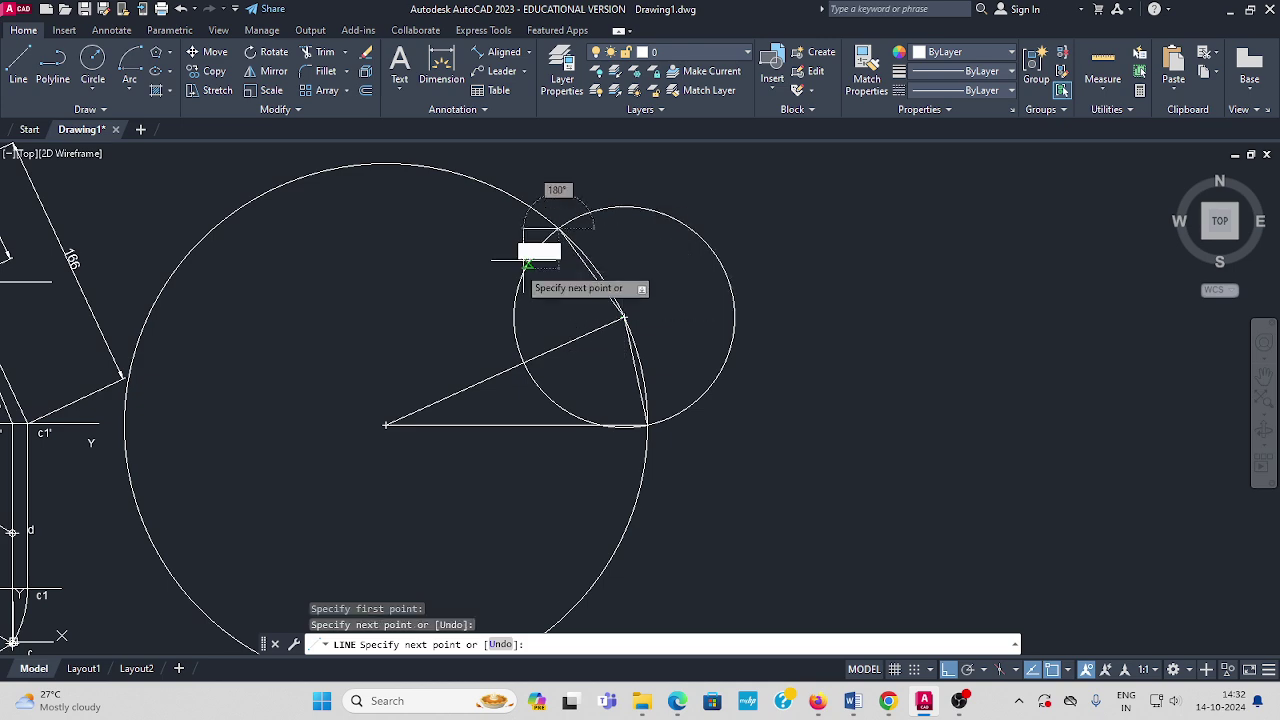
left_click(386, 425)
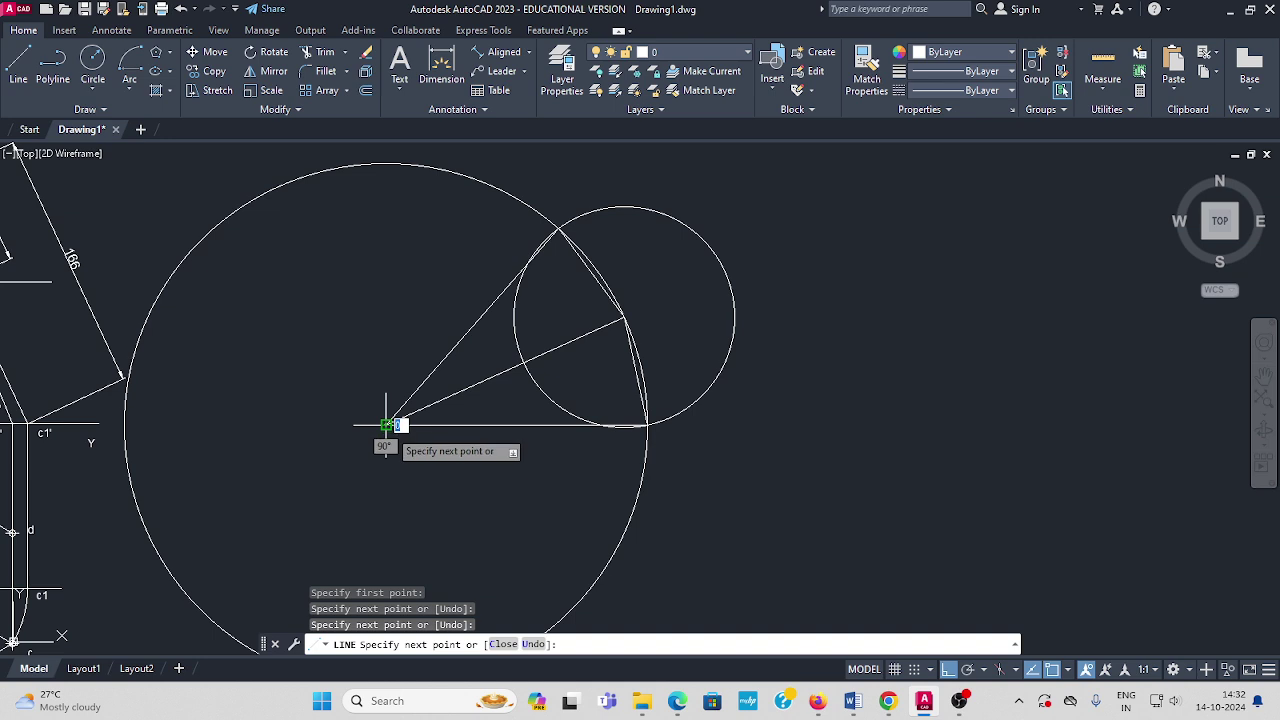
key("Escape")
Move the small circle by its centre to the upper outer corner of the second development triangle.
left_click(215, 57)
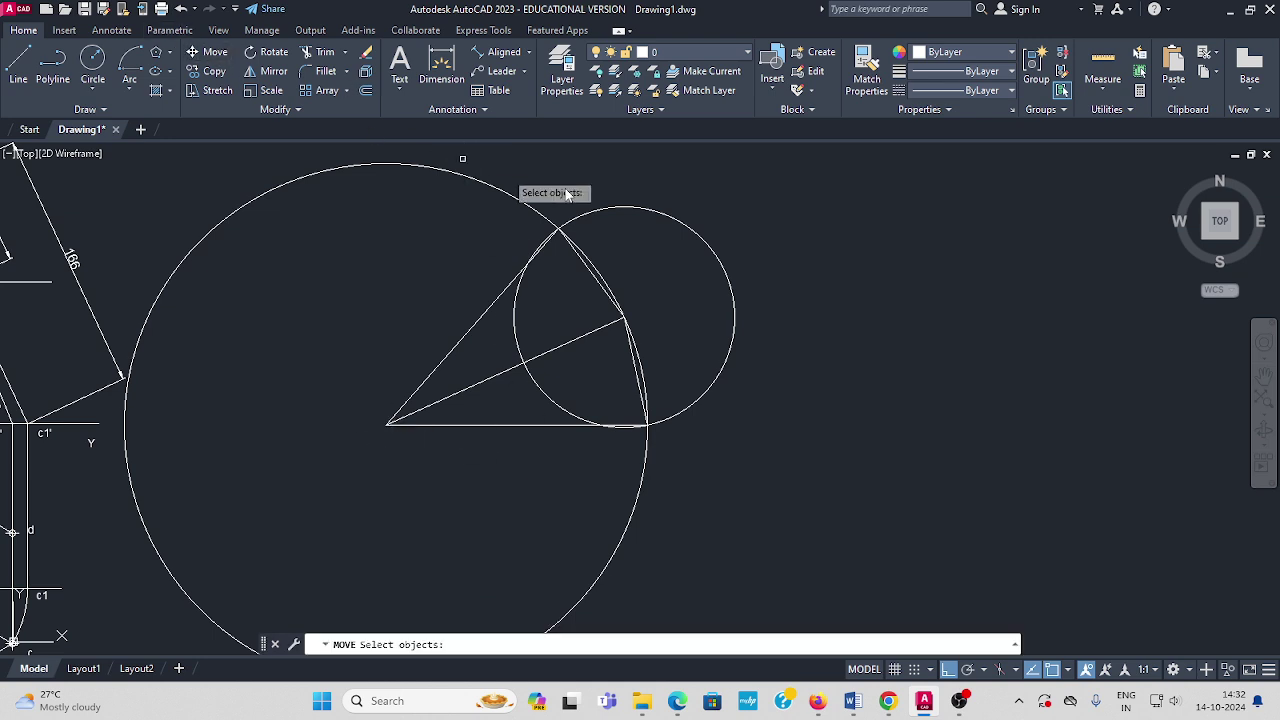
left_click(666, 204)
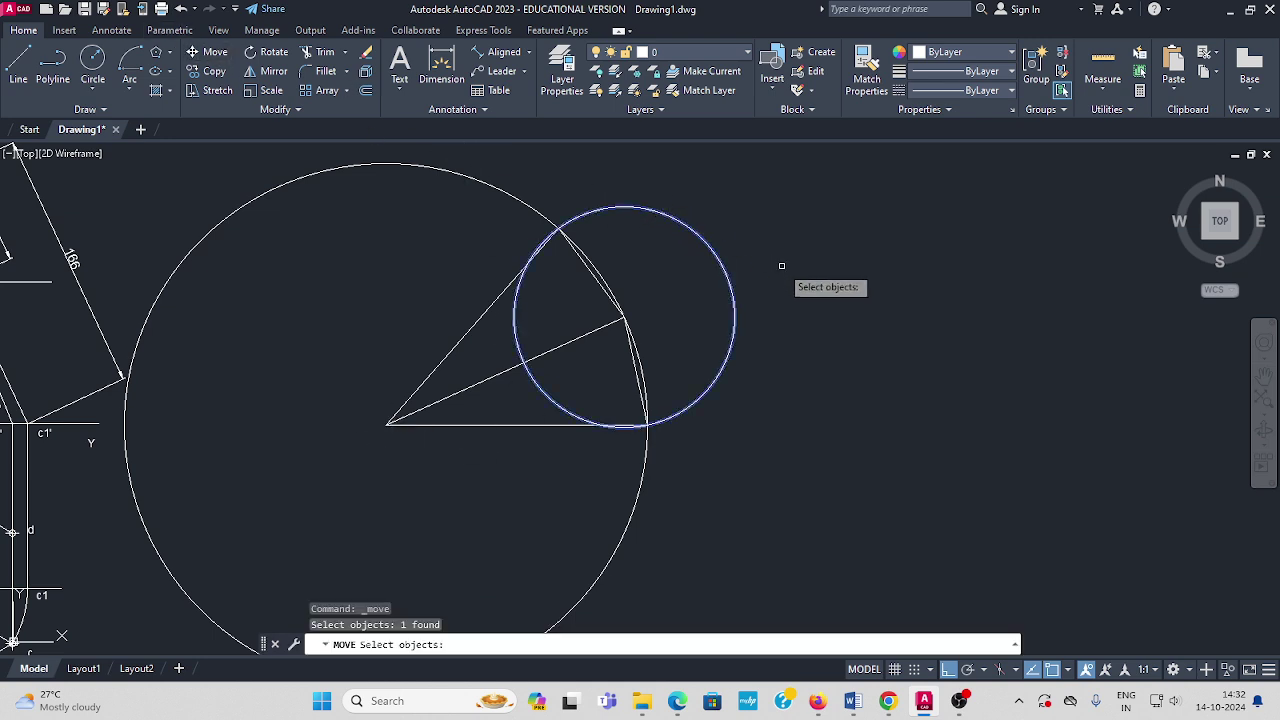
key("Return")
left_click(624, 318)
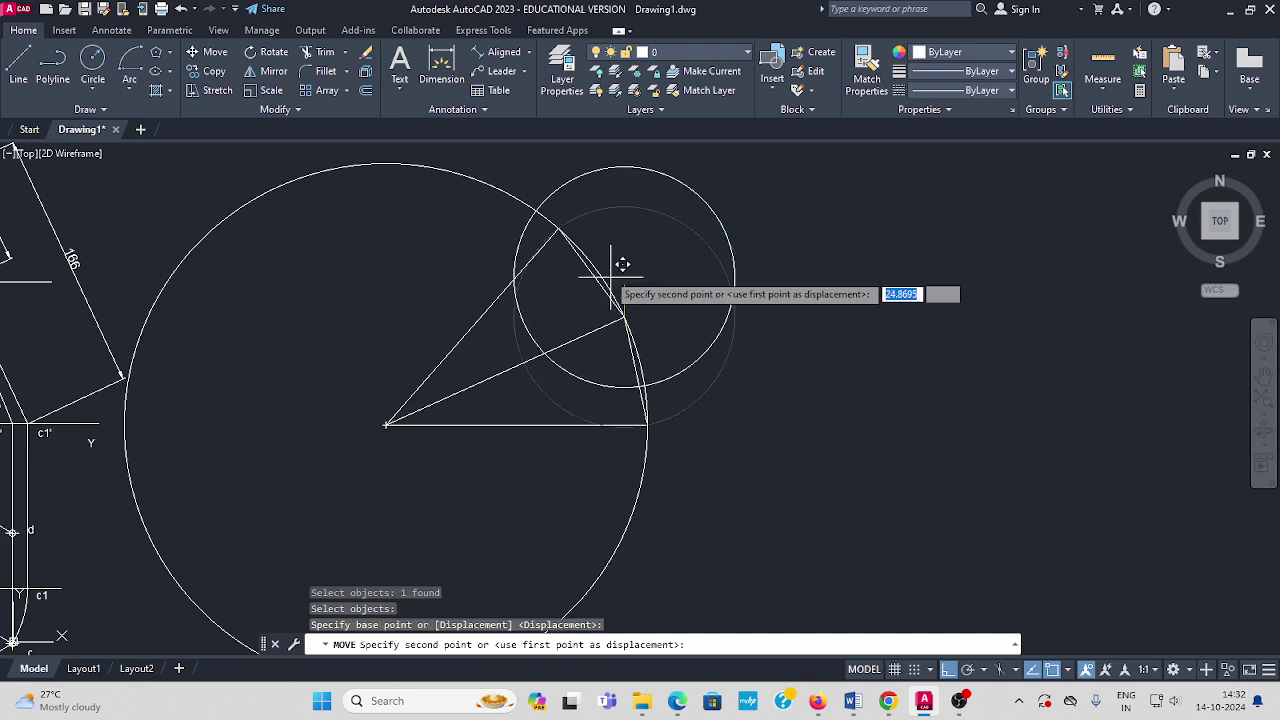
left_click(559, 228)
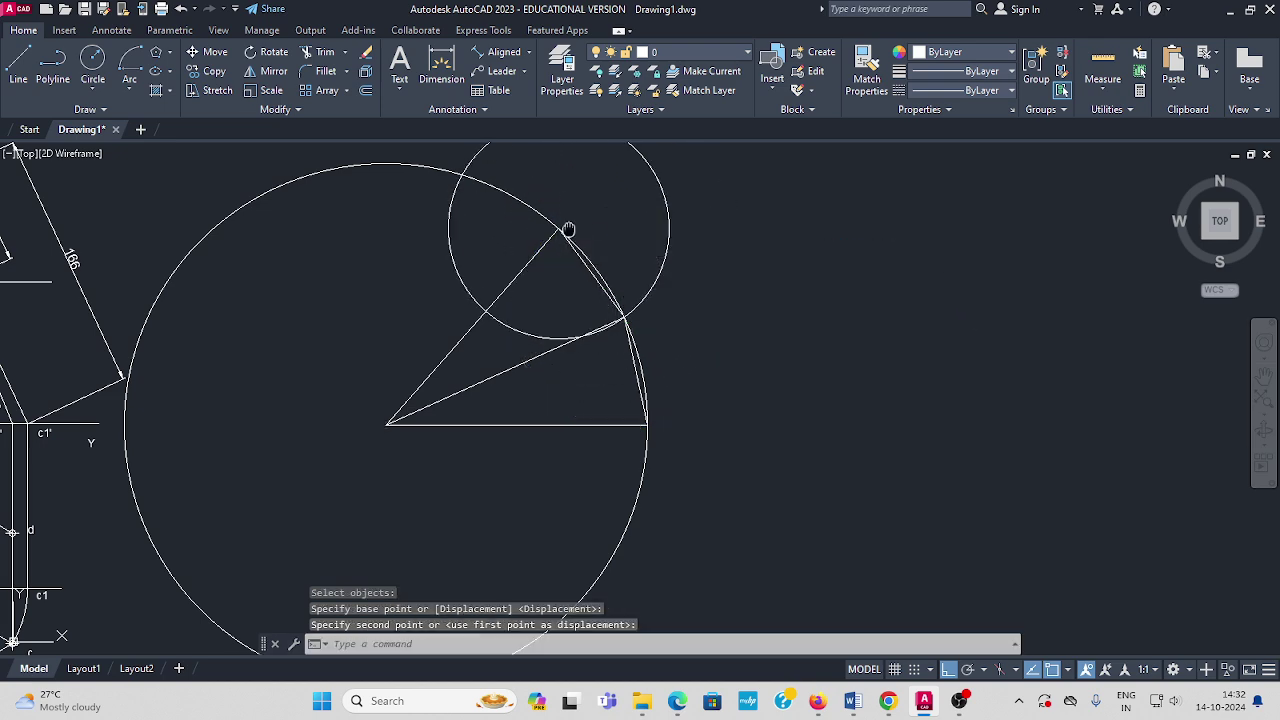
Draw the third triangle's base line from the moved circle's centre to its upper intersection with the large circle, and the edge back to the apex.
middle_click_drag(566, 222, 580, 310)
left_click(20, 66)
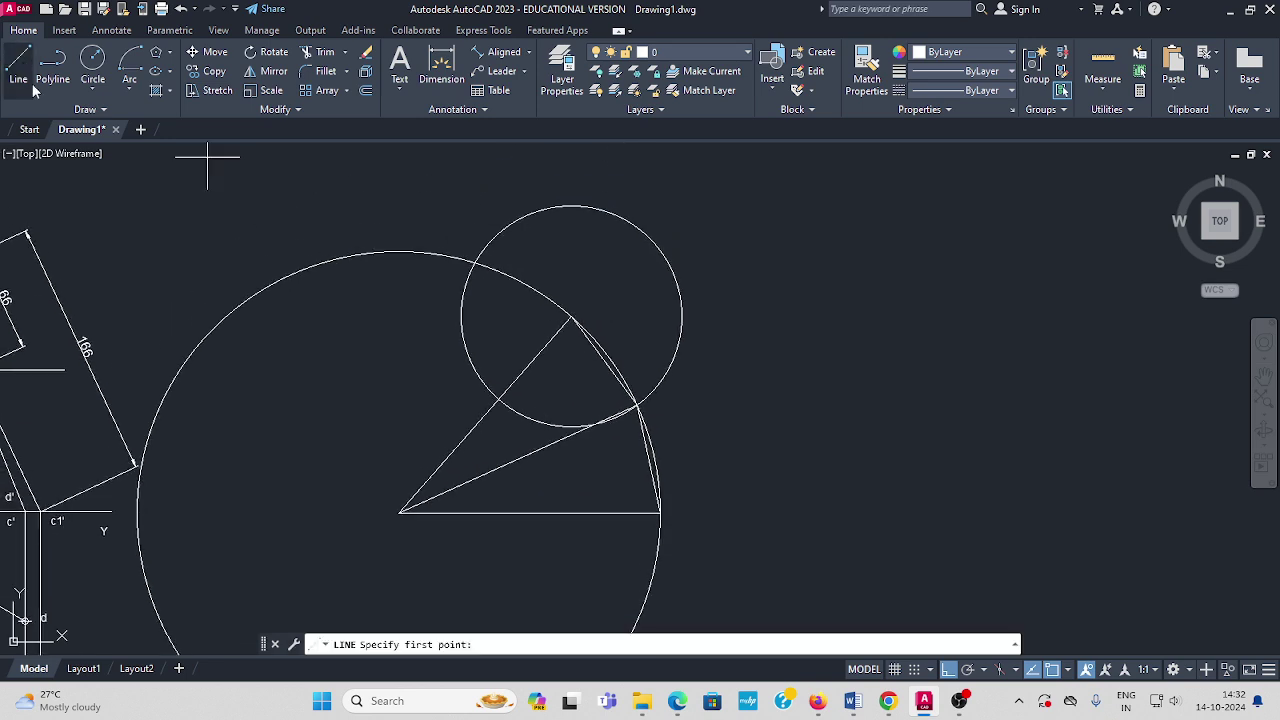
left_click(571, 318)
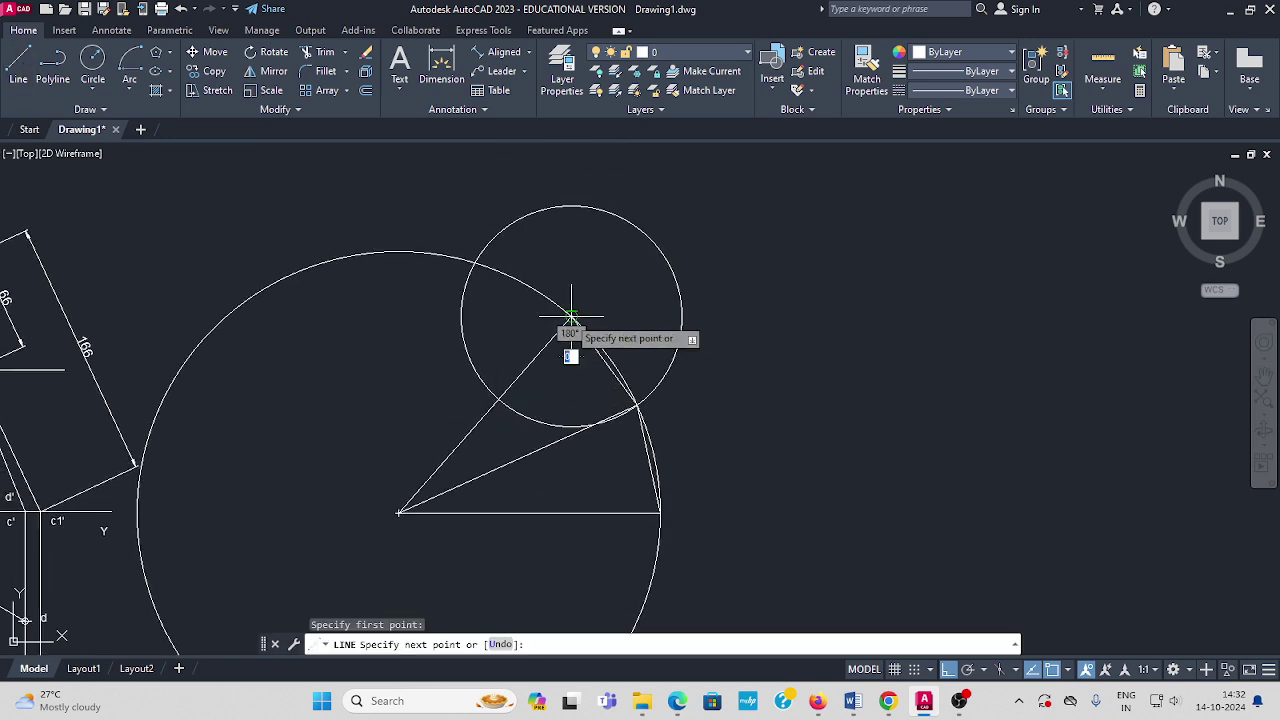
left_click(474, 265)
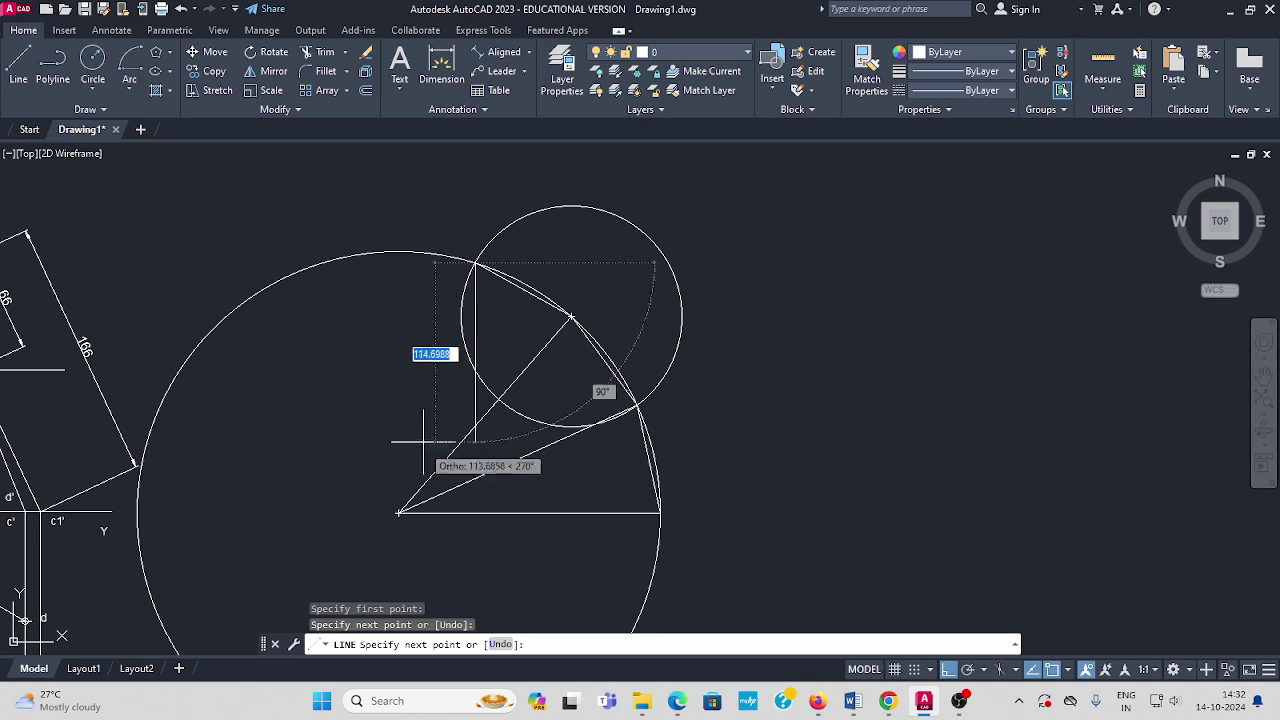
left_click(414, 513)
key("Escape")
scroll(414, 513, "down", 3)
scroll(291, 464, "up", 5)
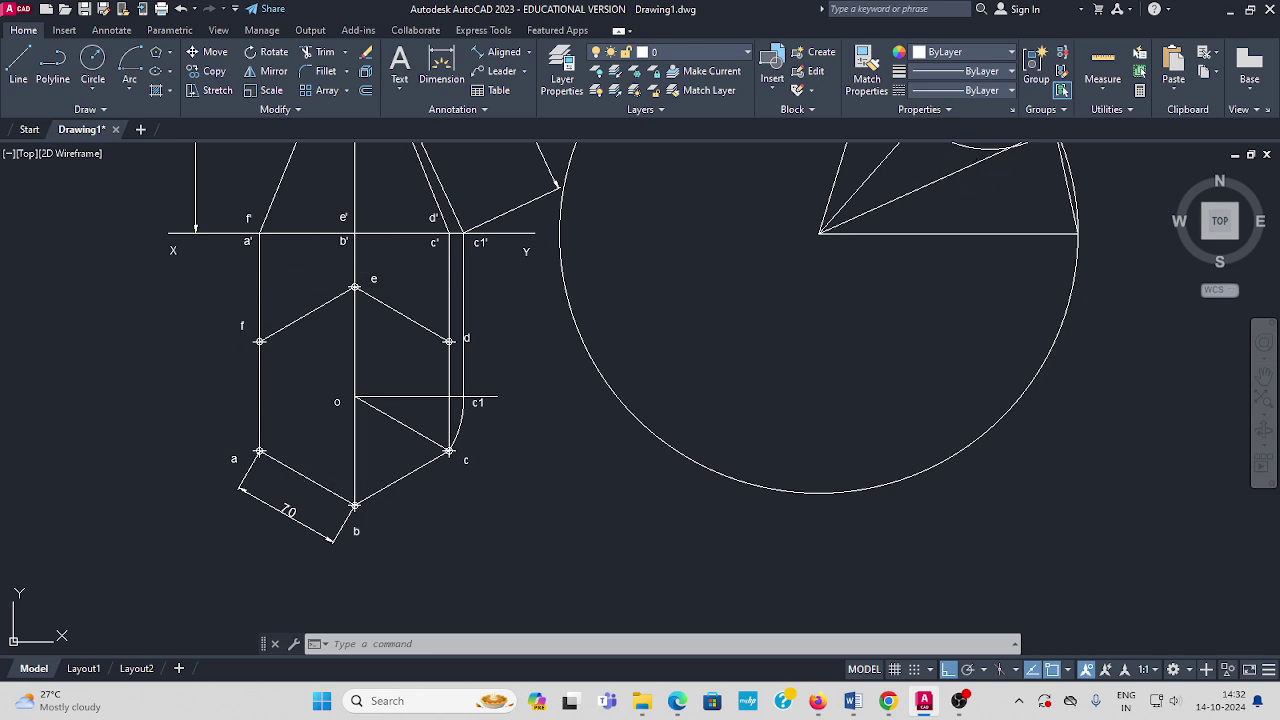
middle_click_drag(948, 185, 700, 382)
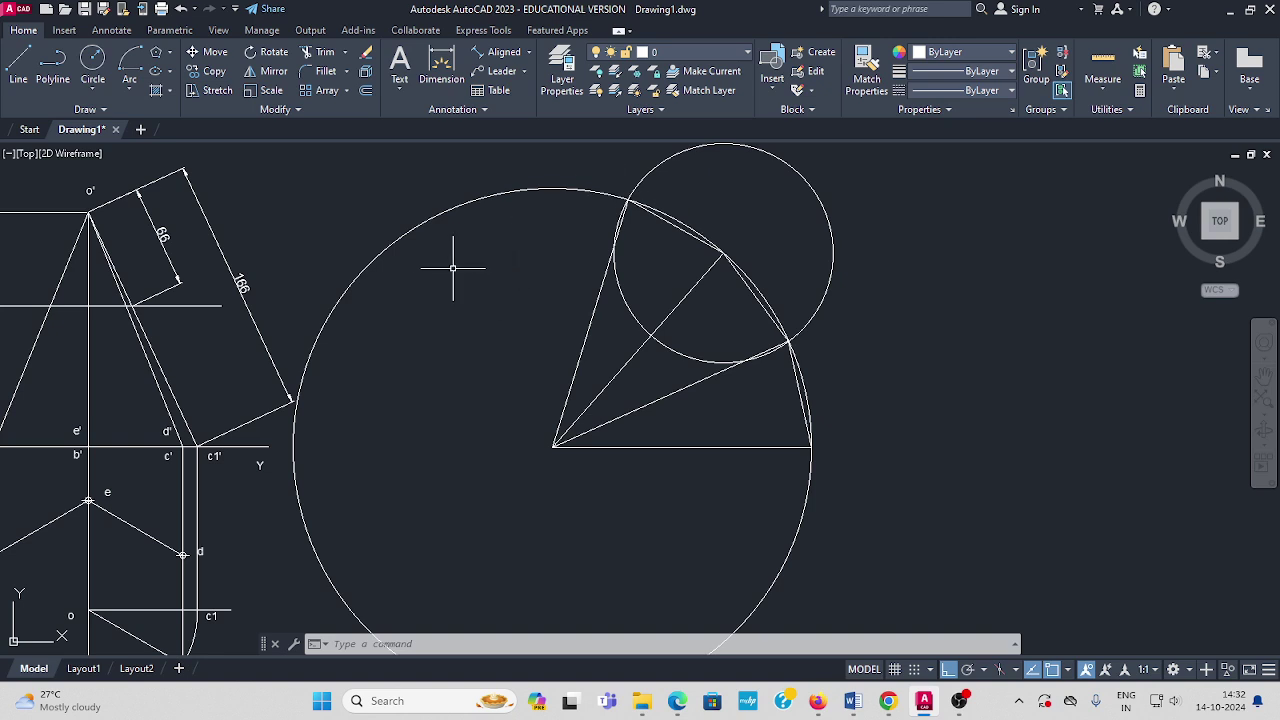
left_click(23, 62)
left_click(627, 199)
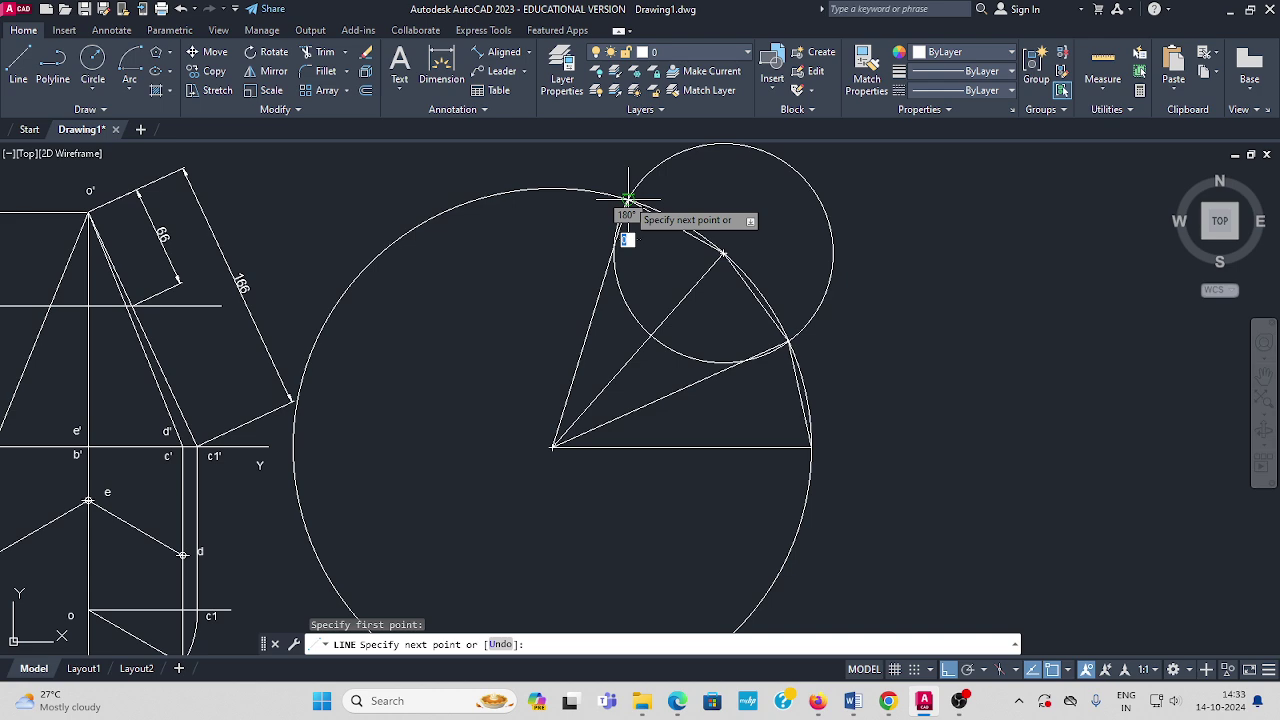
key("Escape")
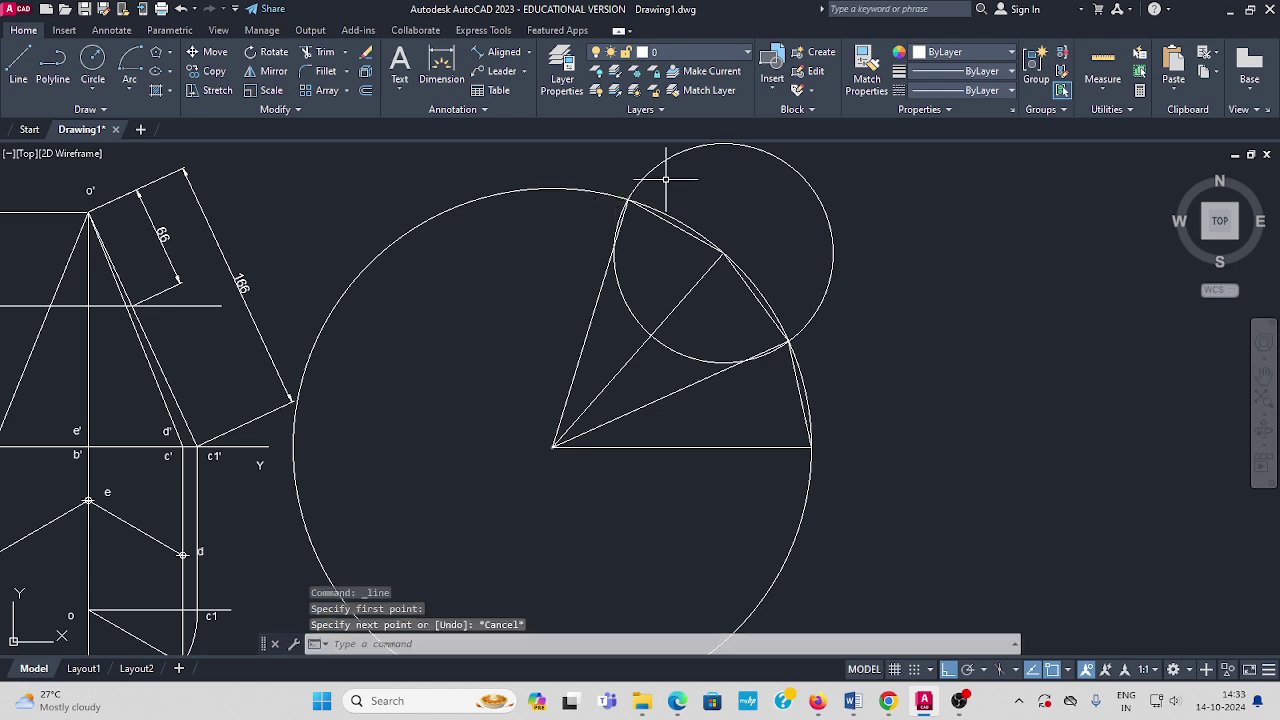
Move the small circle by its centre to the upper outer corner of the third development triangle.
left_click(216, 55)
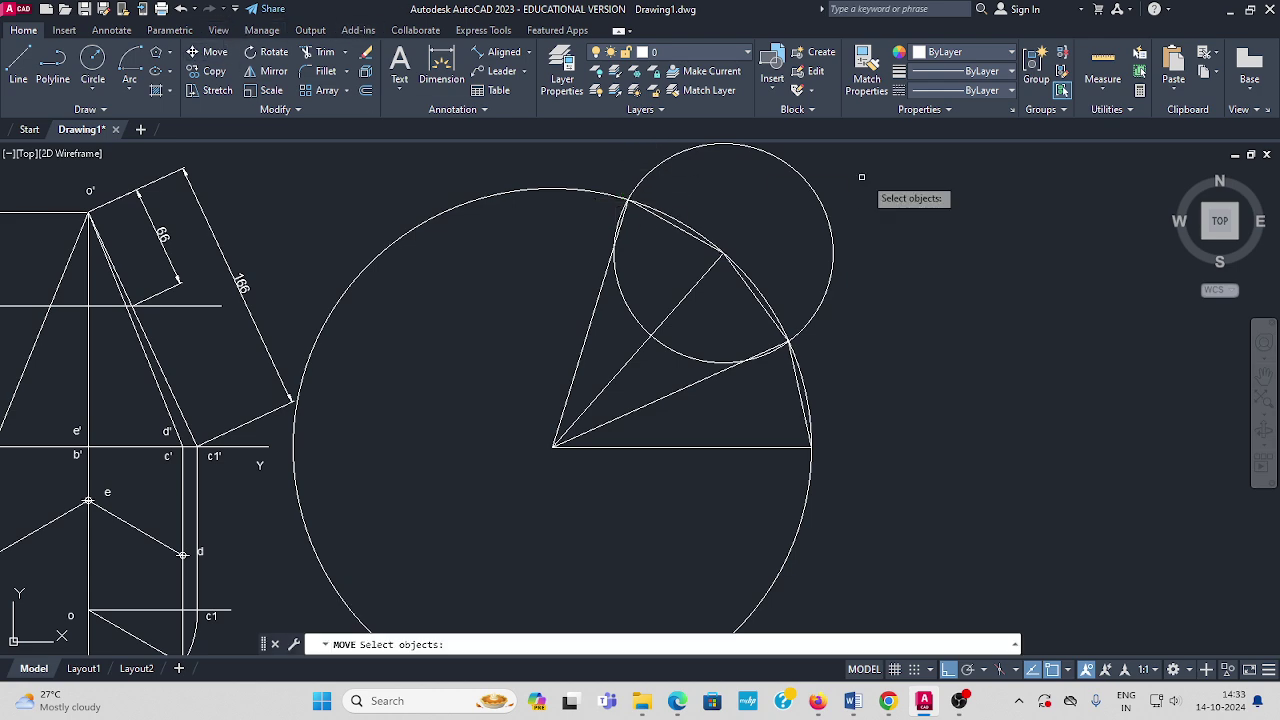
left_click(830, 218)
key("Return")
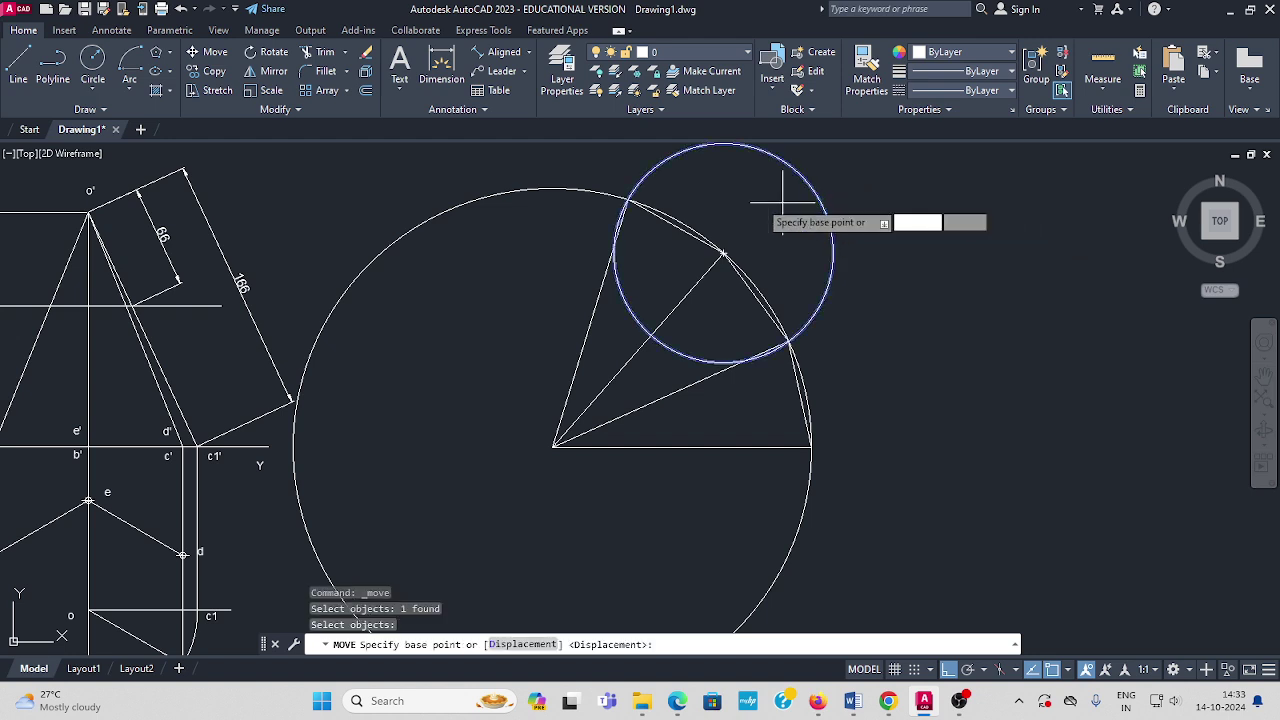
left_click(723, 253)
left_click(630, 198)
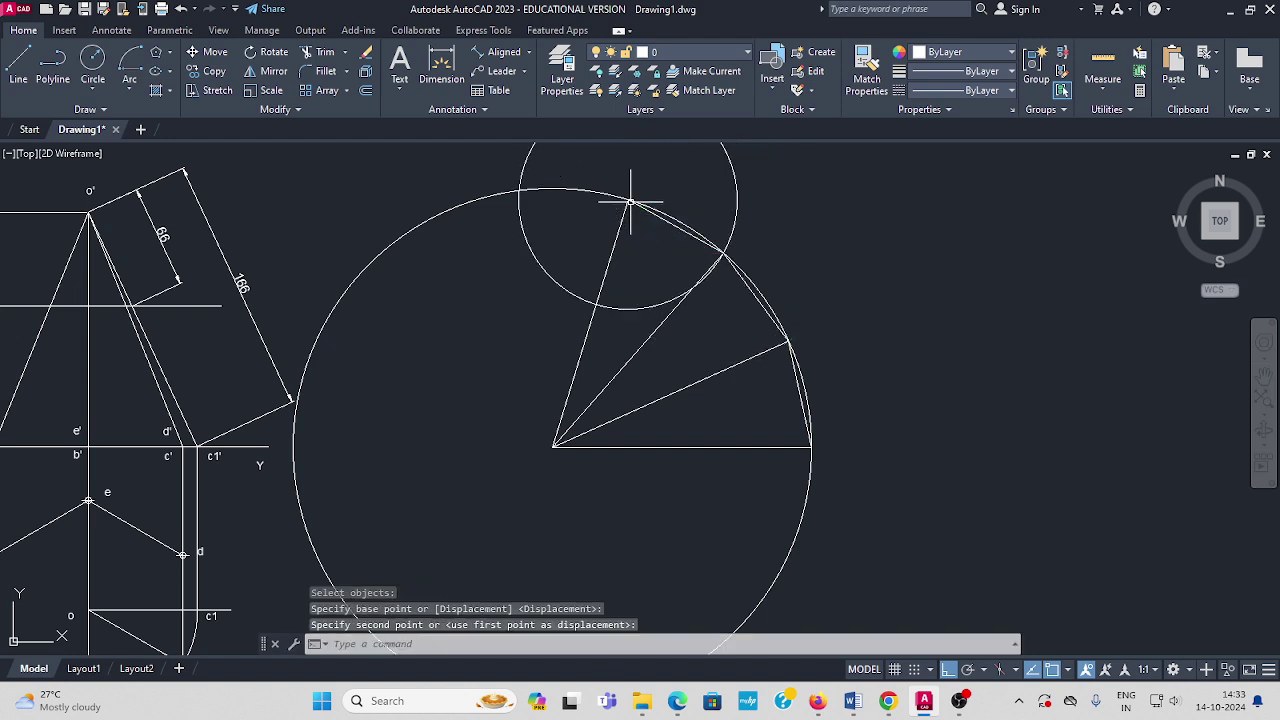
Draw the fourth triangle's base line from the small circle's centre to its far intersection with the large circle, and the edge back to the apex.
left_click(18, 68)
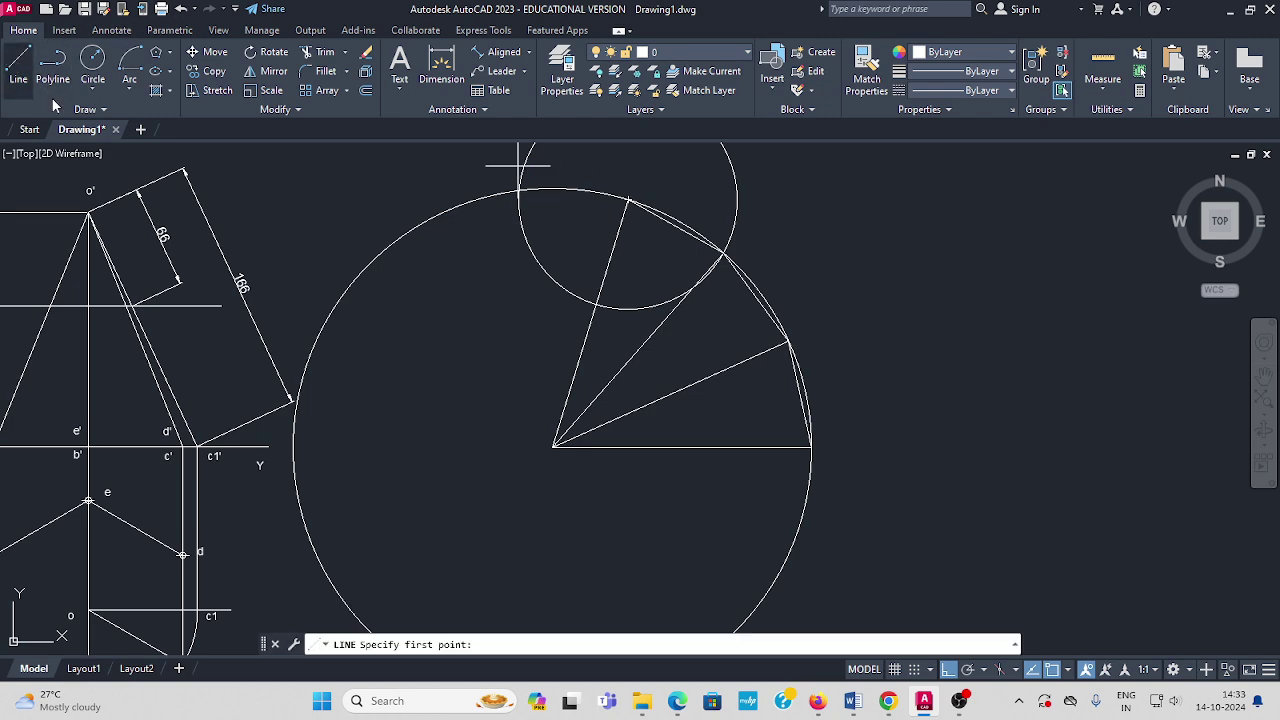
left_click(627, 197)
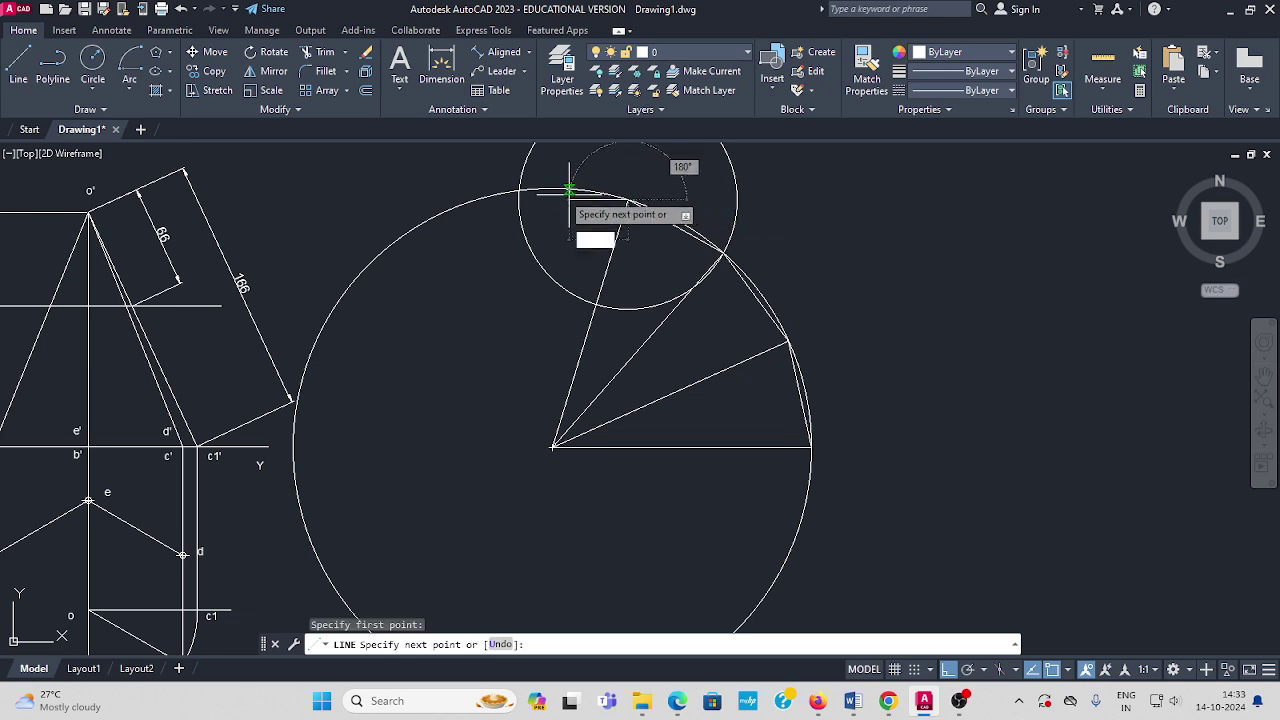
left_click(519, 190)
left_click(550, 443)
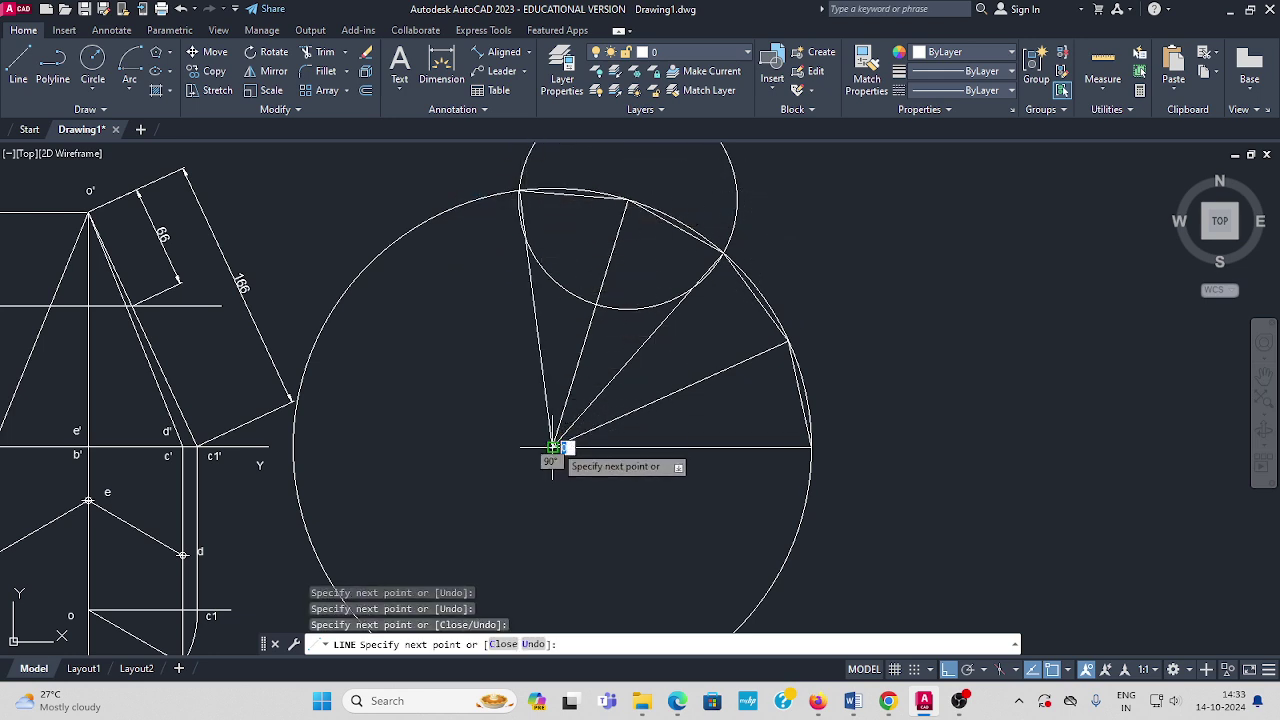
key("Escape")
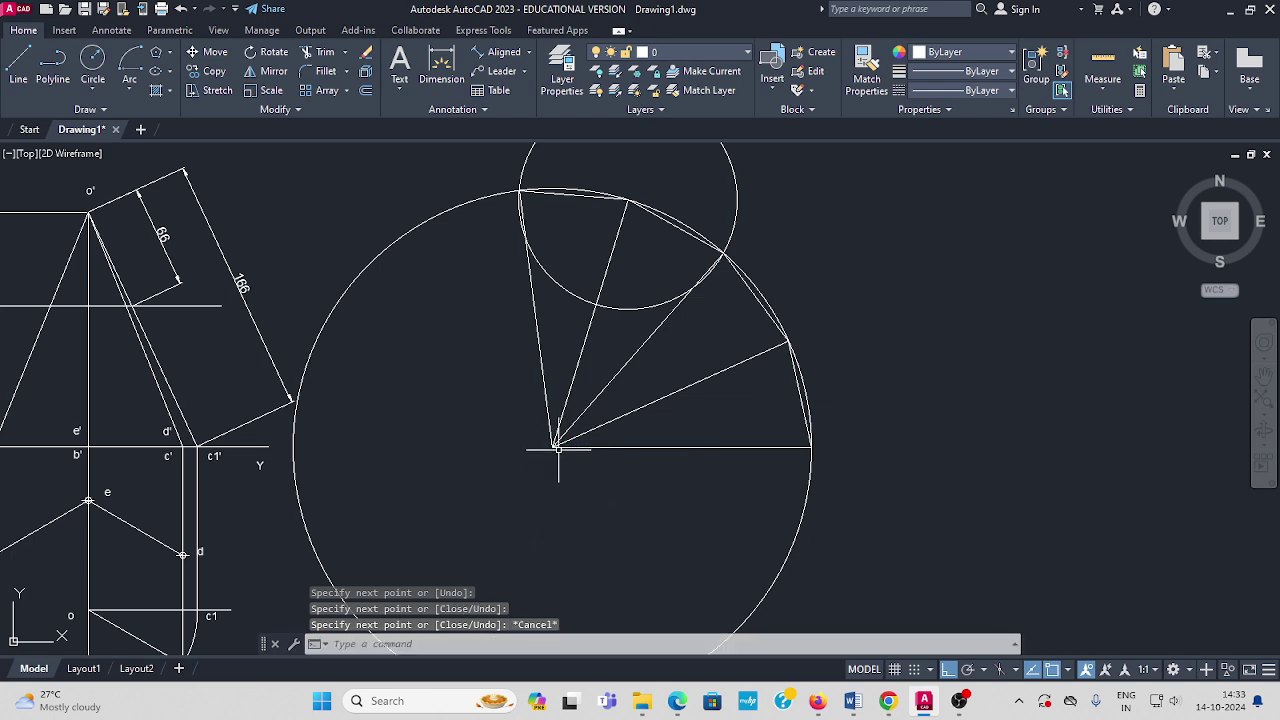
Move the small circle by its centre to the far outer corner of the fourth development triangle.
left_click(213, 56)
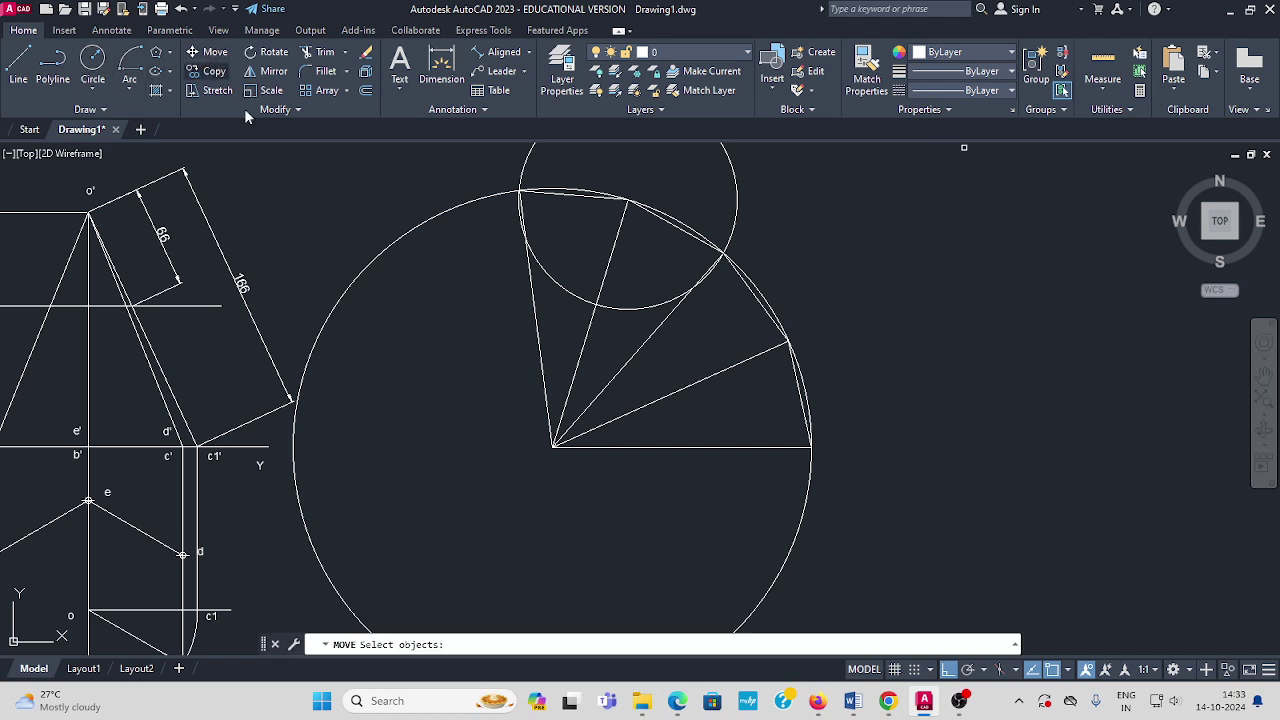
left_click(735, 180)
key("Return")
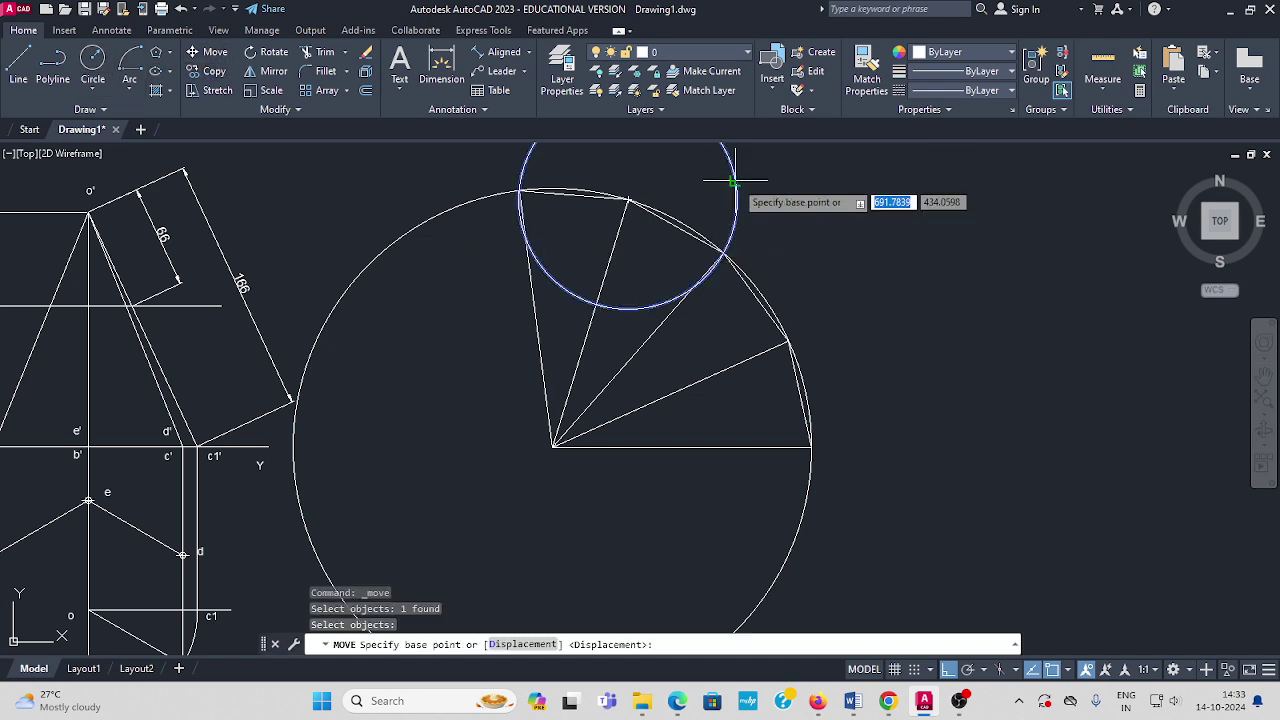
left_click(628, 200)
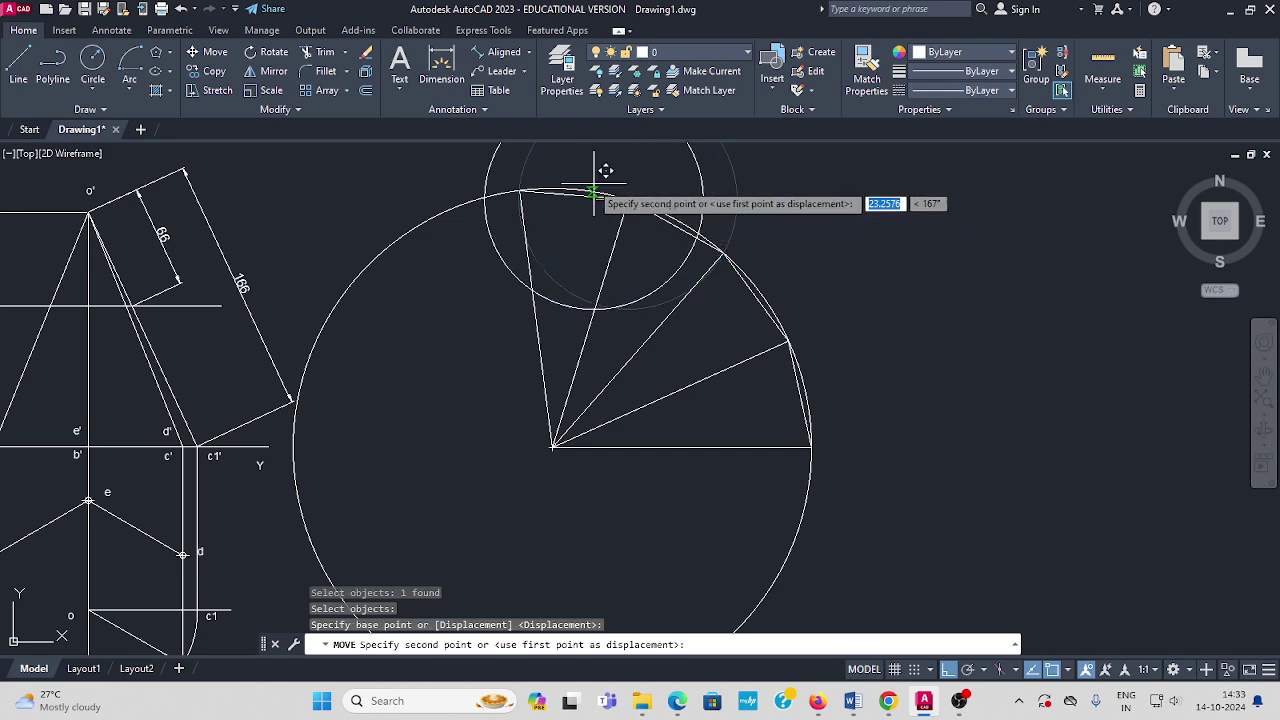
left_click(520, 190)
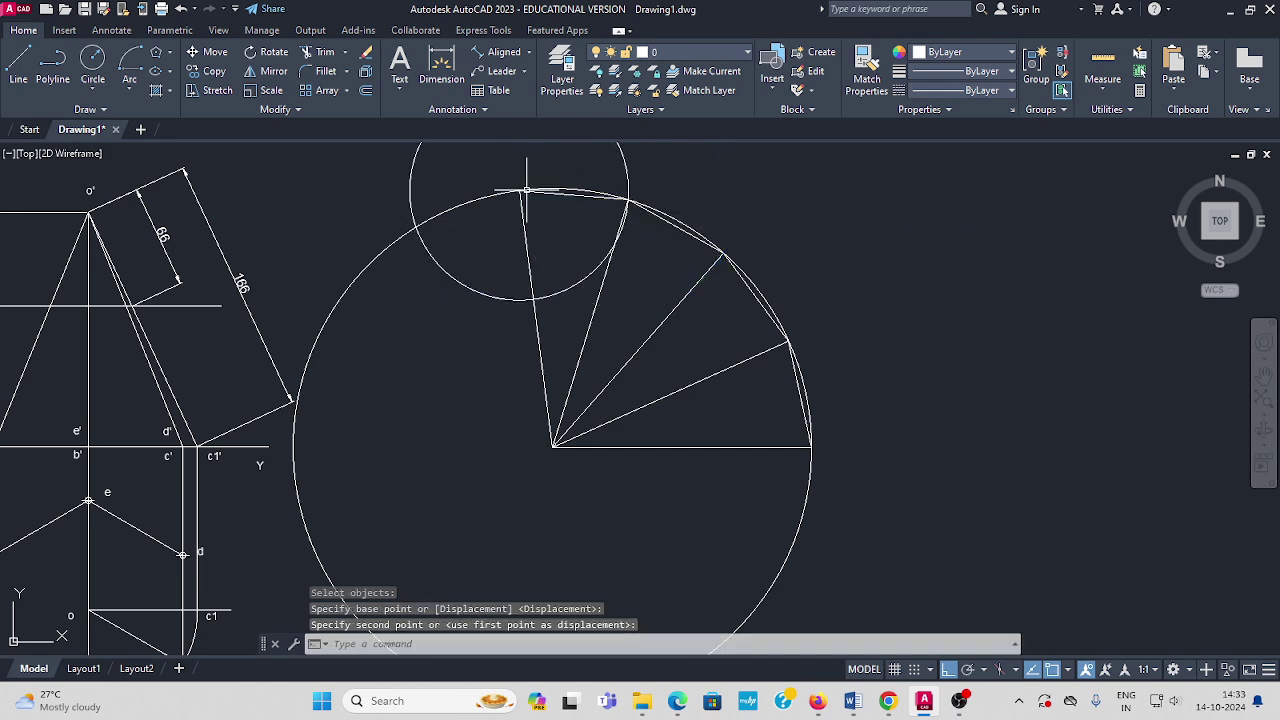
key("Escape")
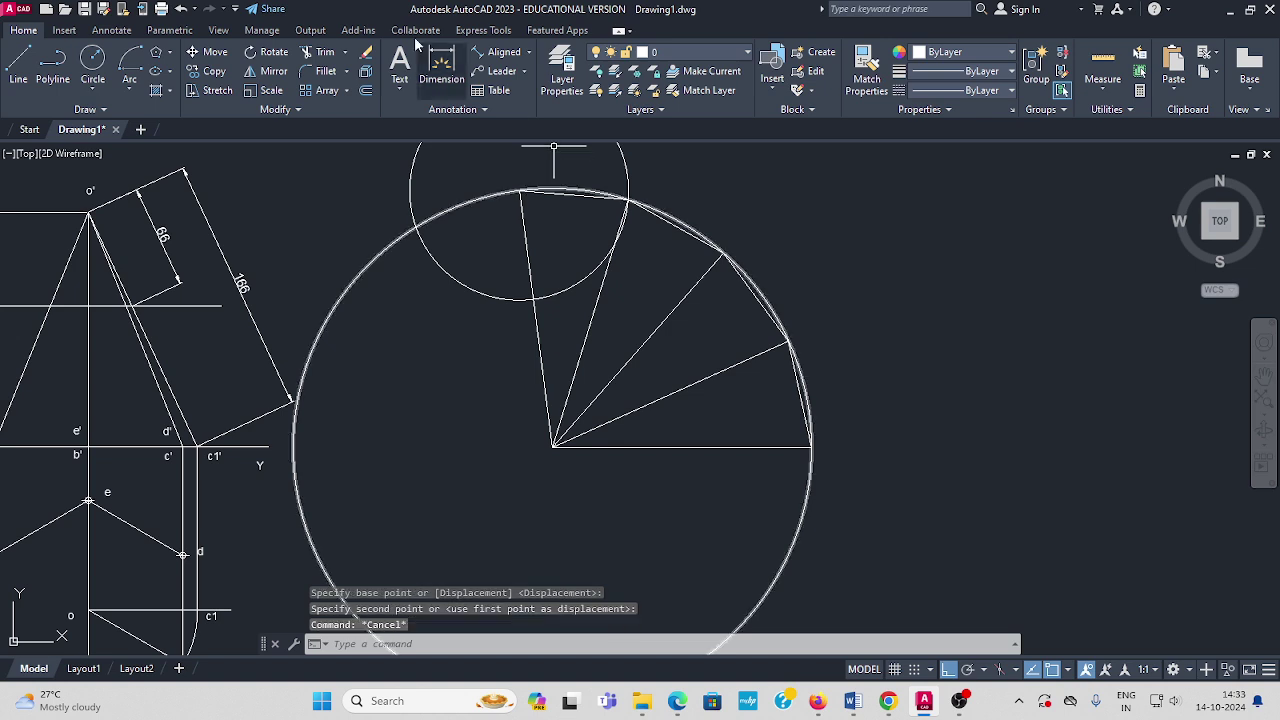
Draw the fifth triangle's base line from the small circle's centre to its far intersection with the large circle, and the edge back to the apex.
left_click(16, 64)
left_click(521, 191)
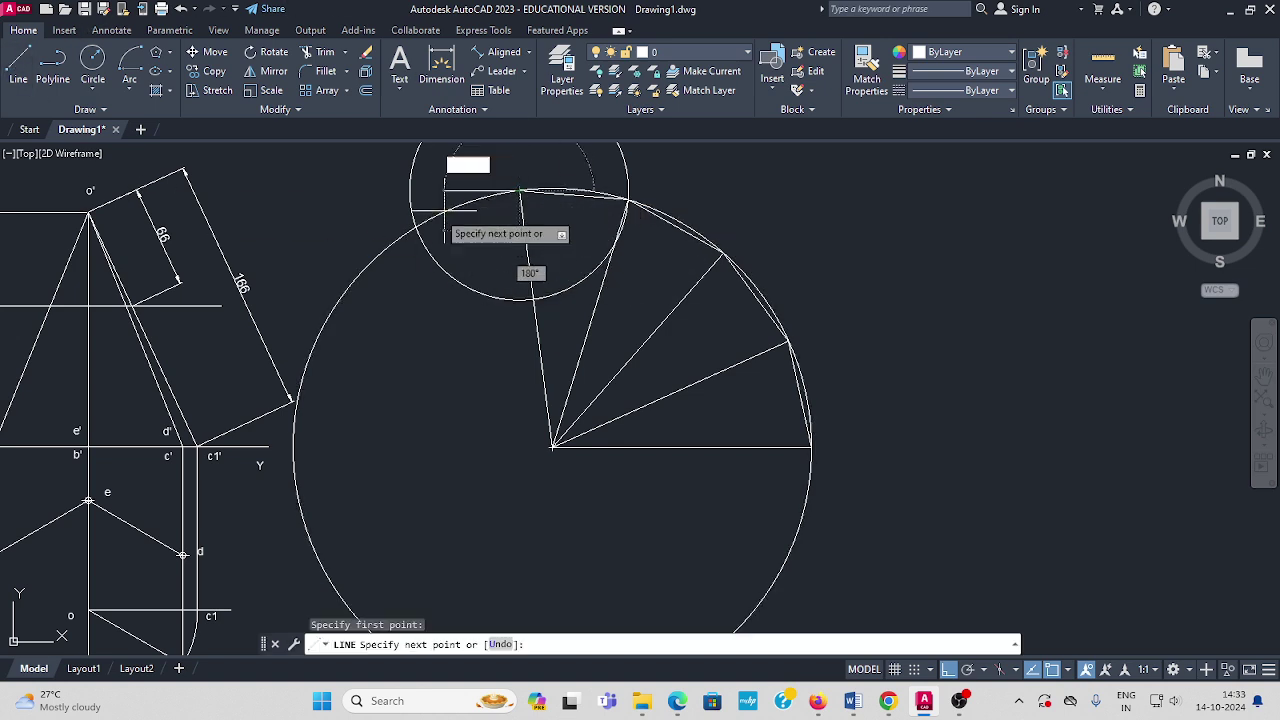
left_click(416, 228)
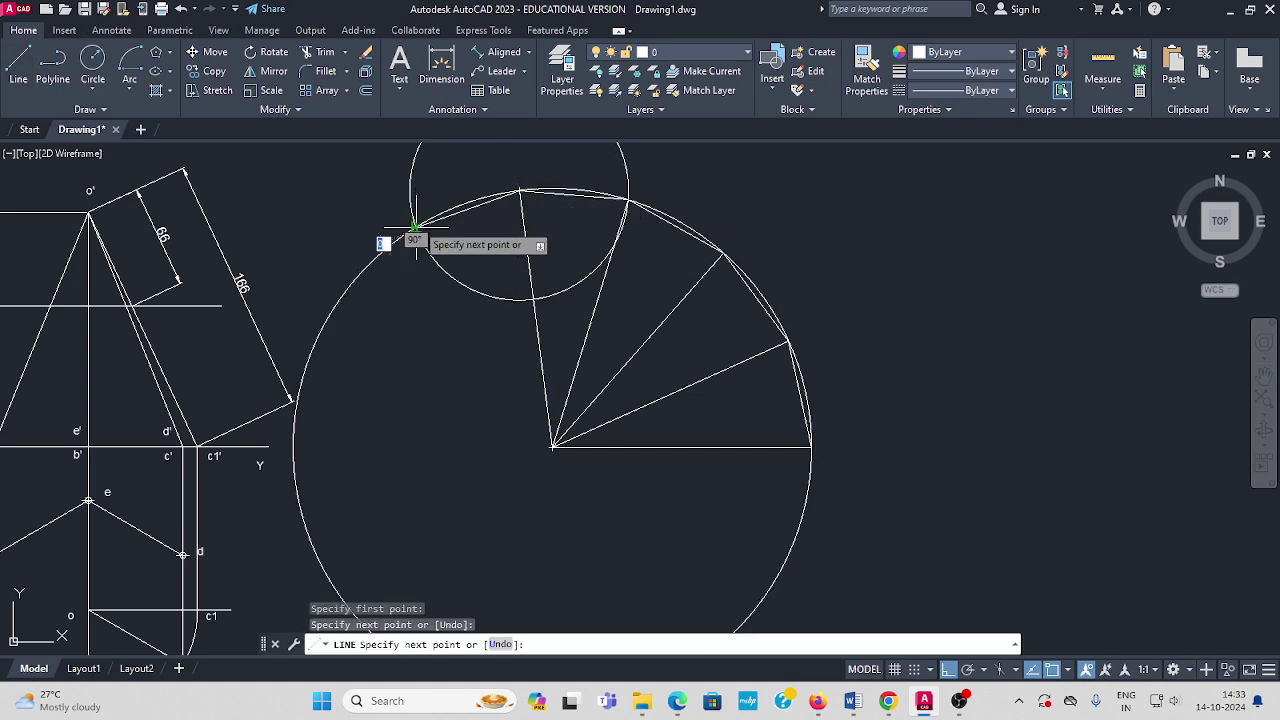
left_click(553, 443)
key("Escape")
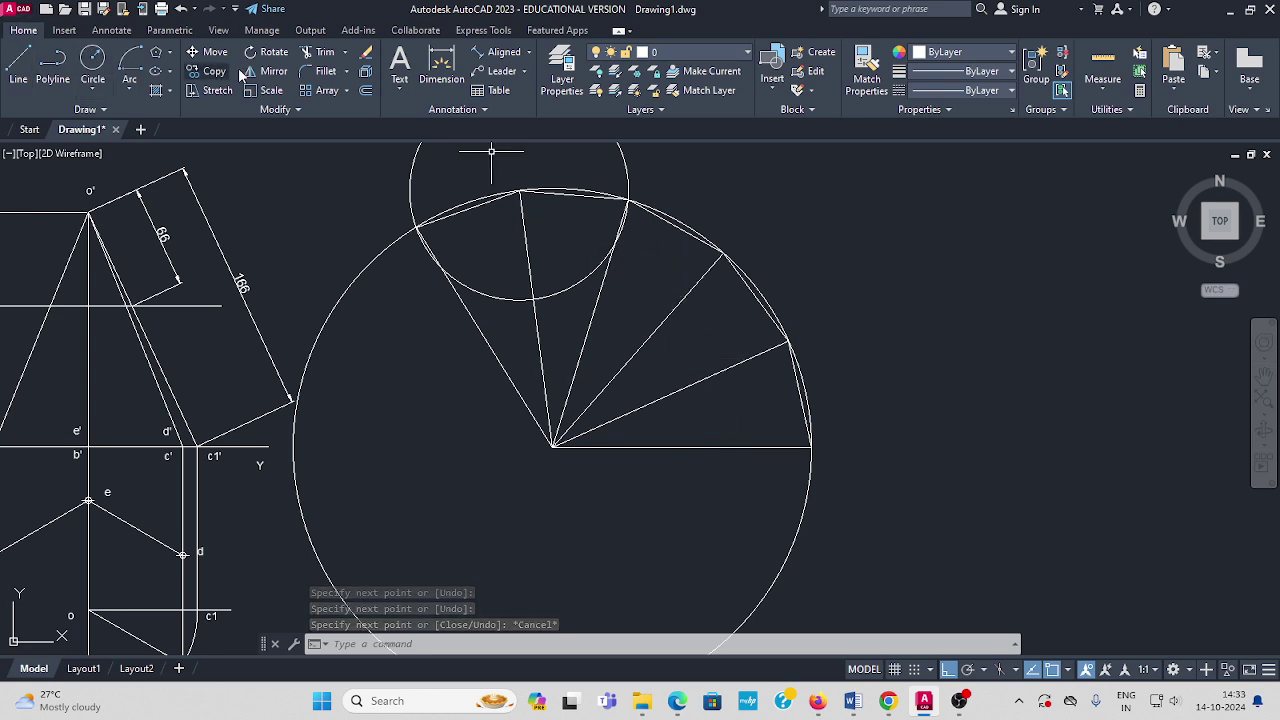
Move the small circle by its centre to the far outer corner of the fifth development triangle.
left_click(210, 53)
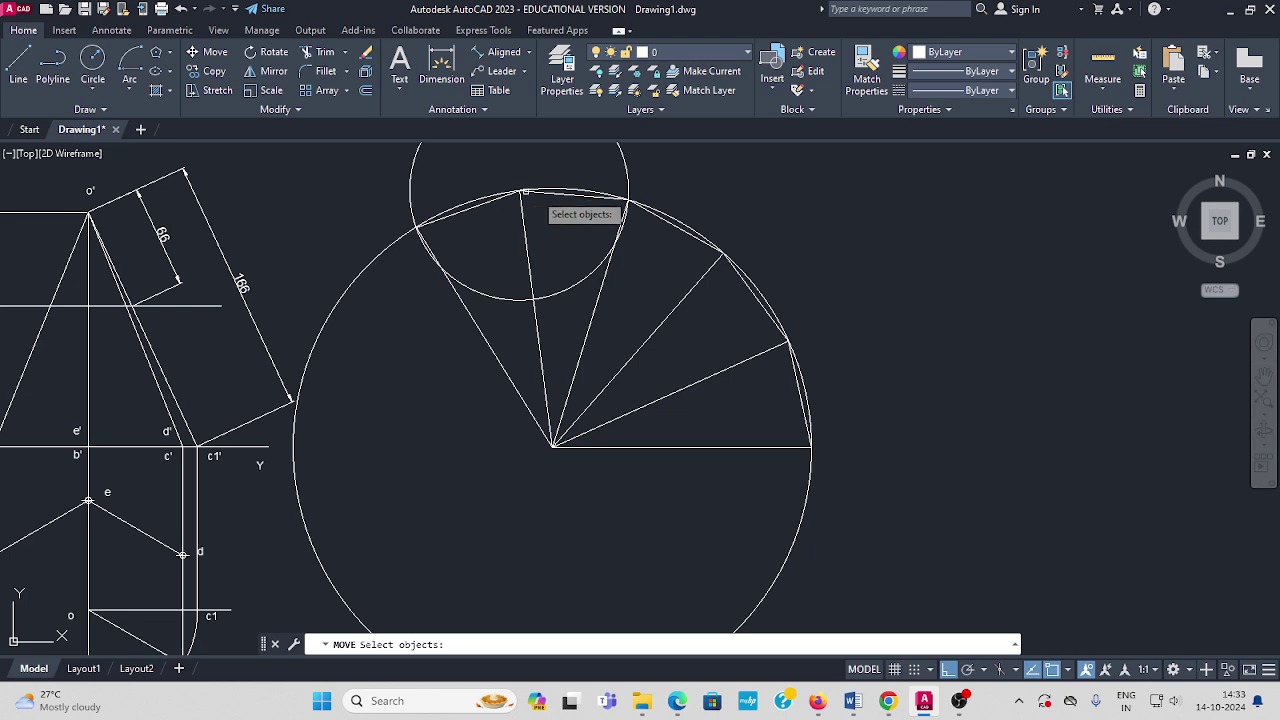
left_click(624, 160)
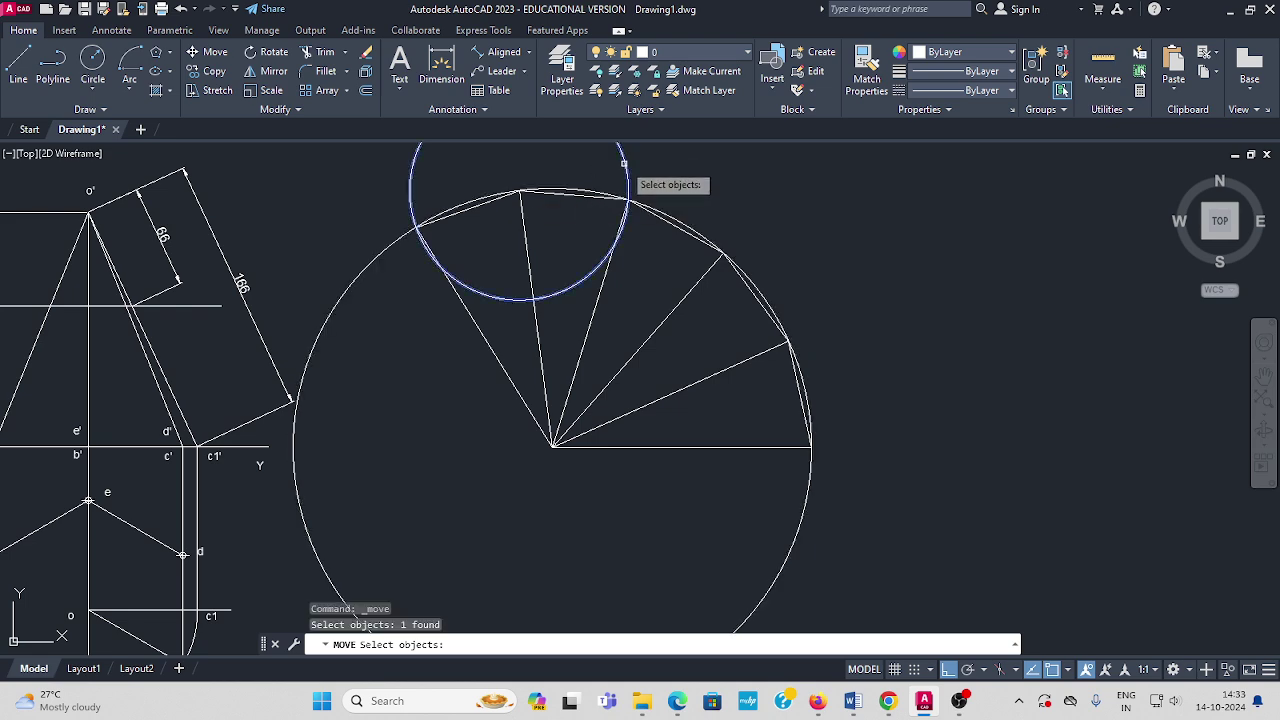
key("Return")
left_click(521, 190)
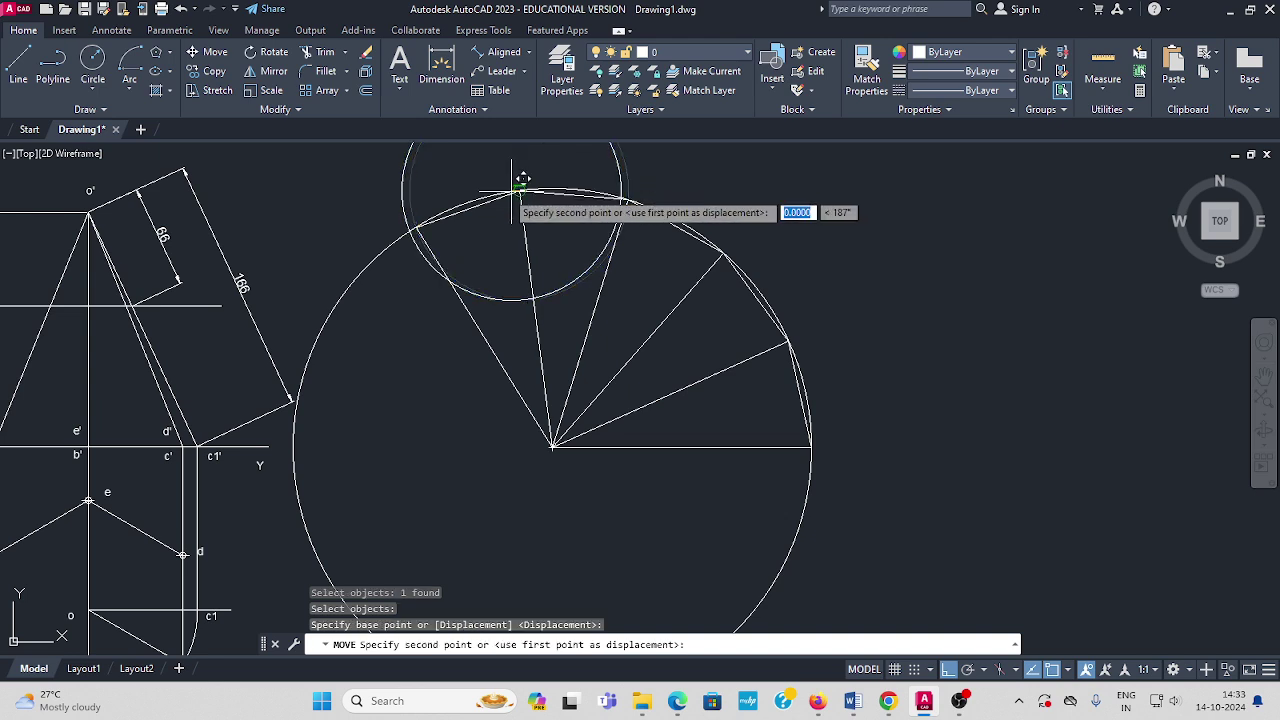
left_click(414, 226)
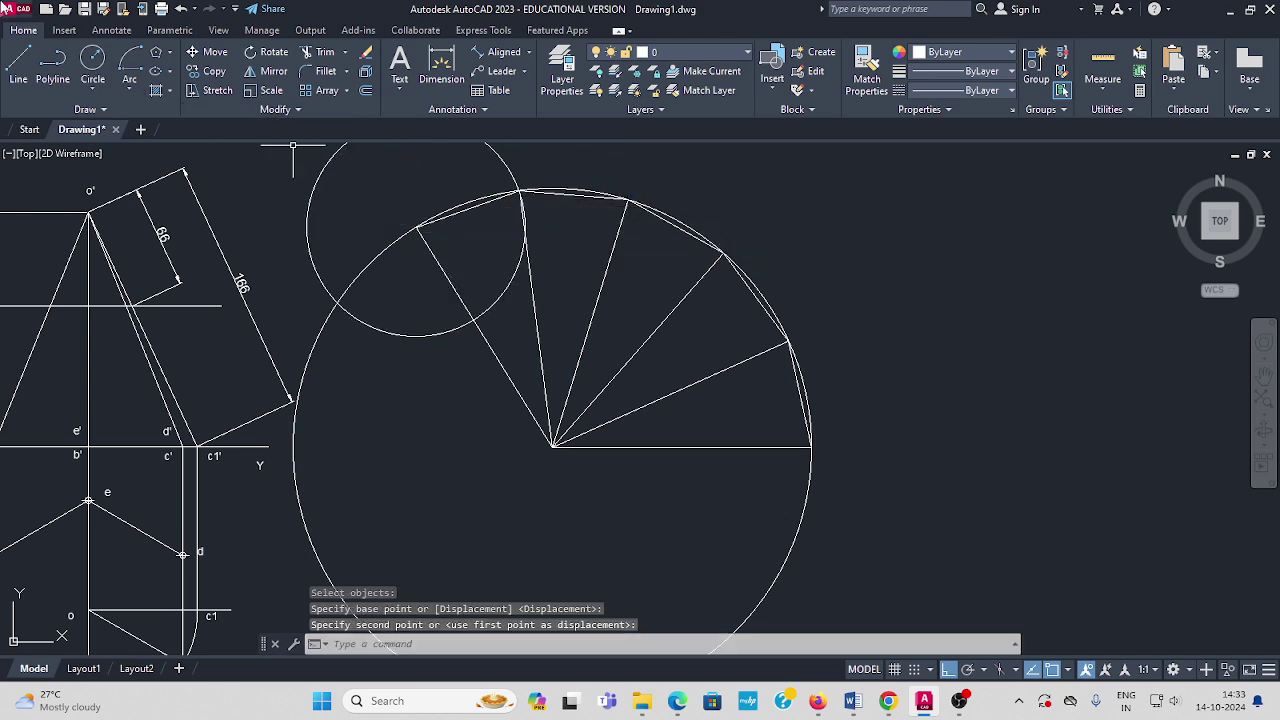
Draw the sixth triangle's base line from the small circle's centre to its lower intersection with the large circle, and the edge back to the apex.
left_click(18, 65)
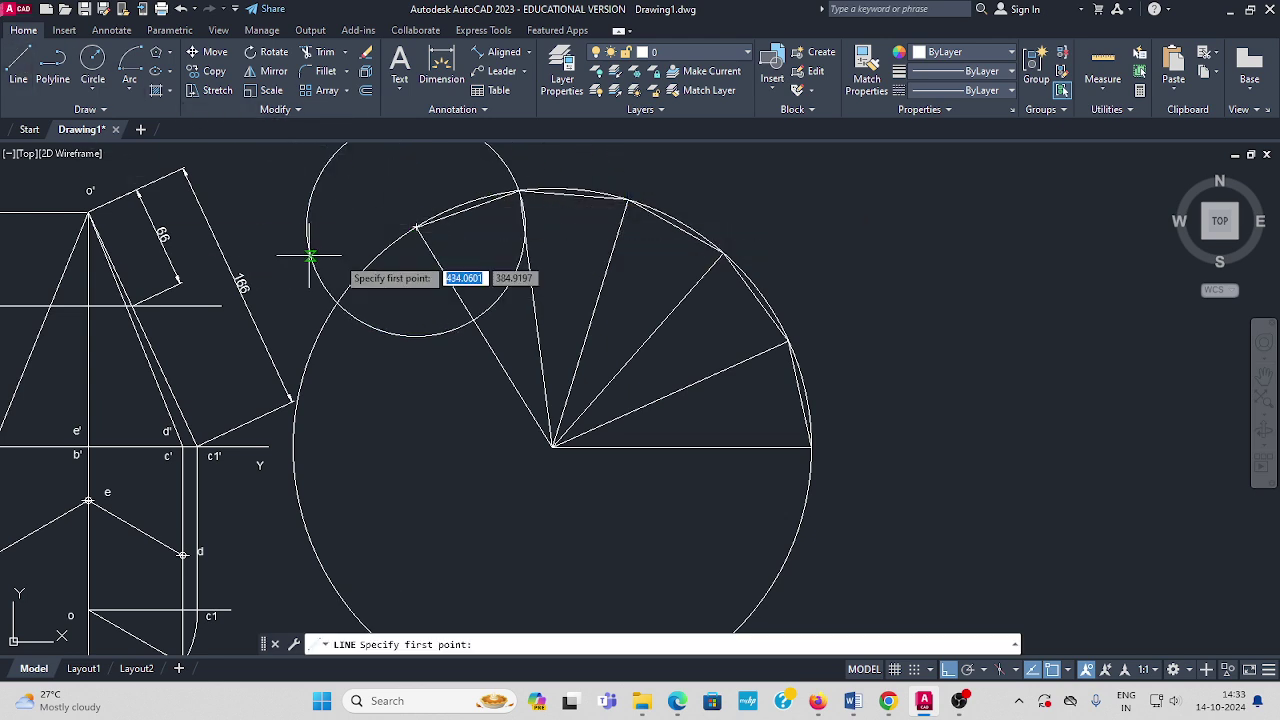
left_click(417, 228)
left_click(339, 300)
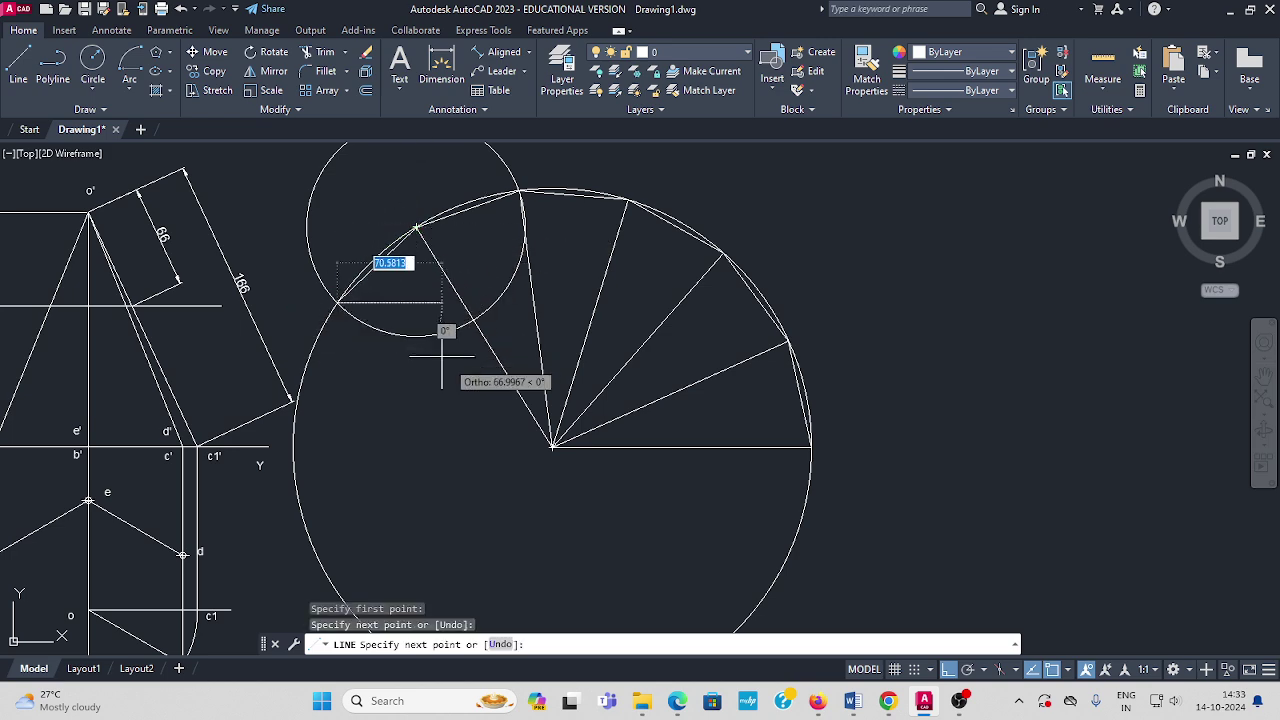
left_click(552, 446)
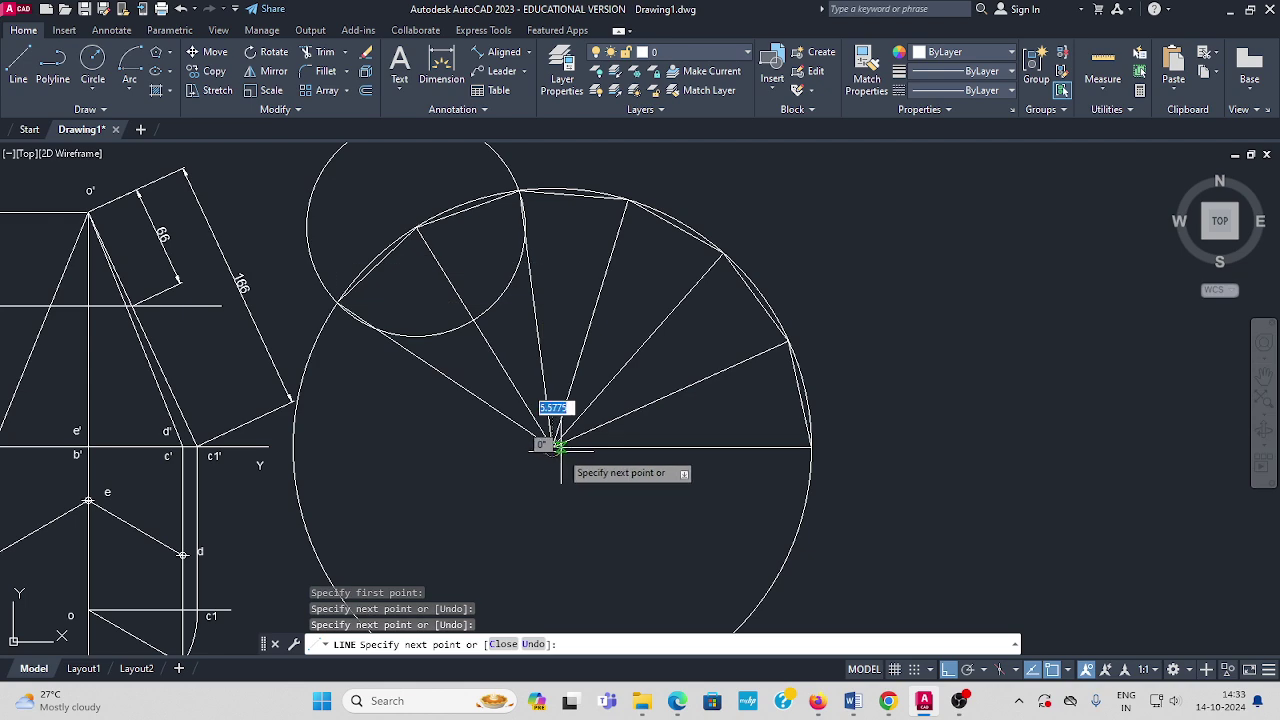
key("Escape")
key("Escape")
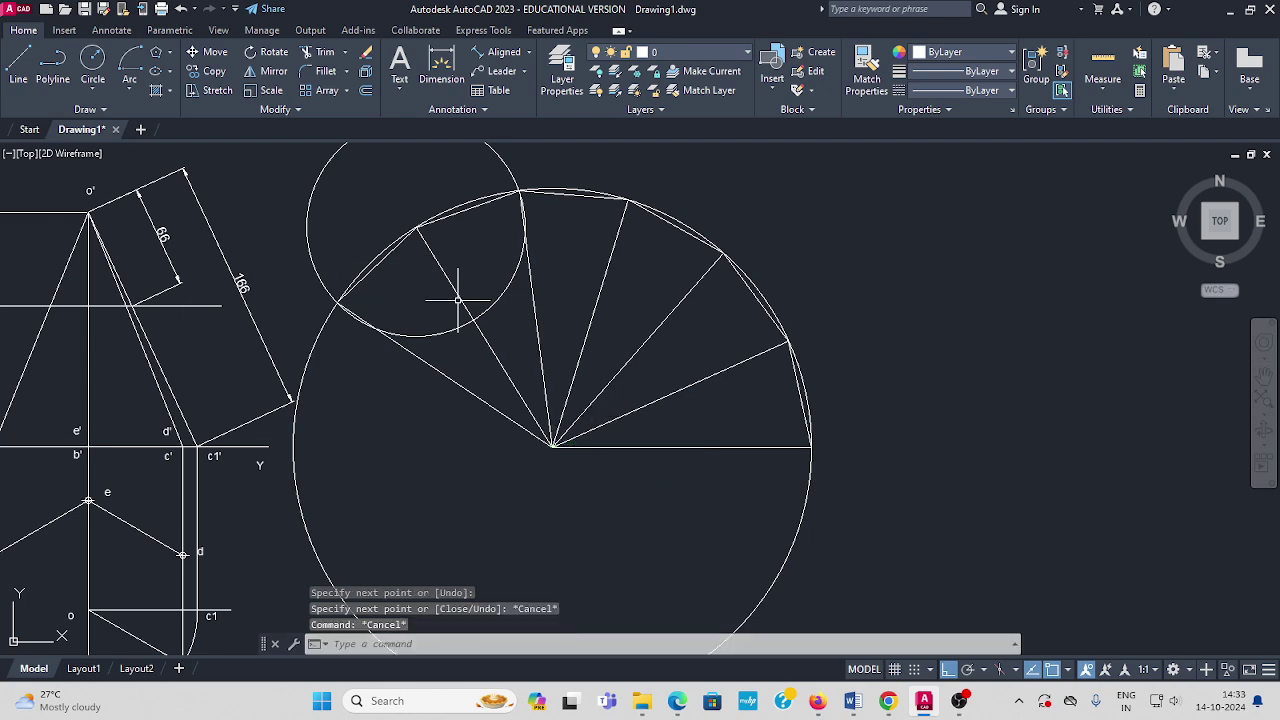
Delete the small construction circle from the development.
middle_click_drag(498, 261, 507, 313)
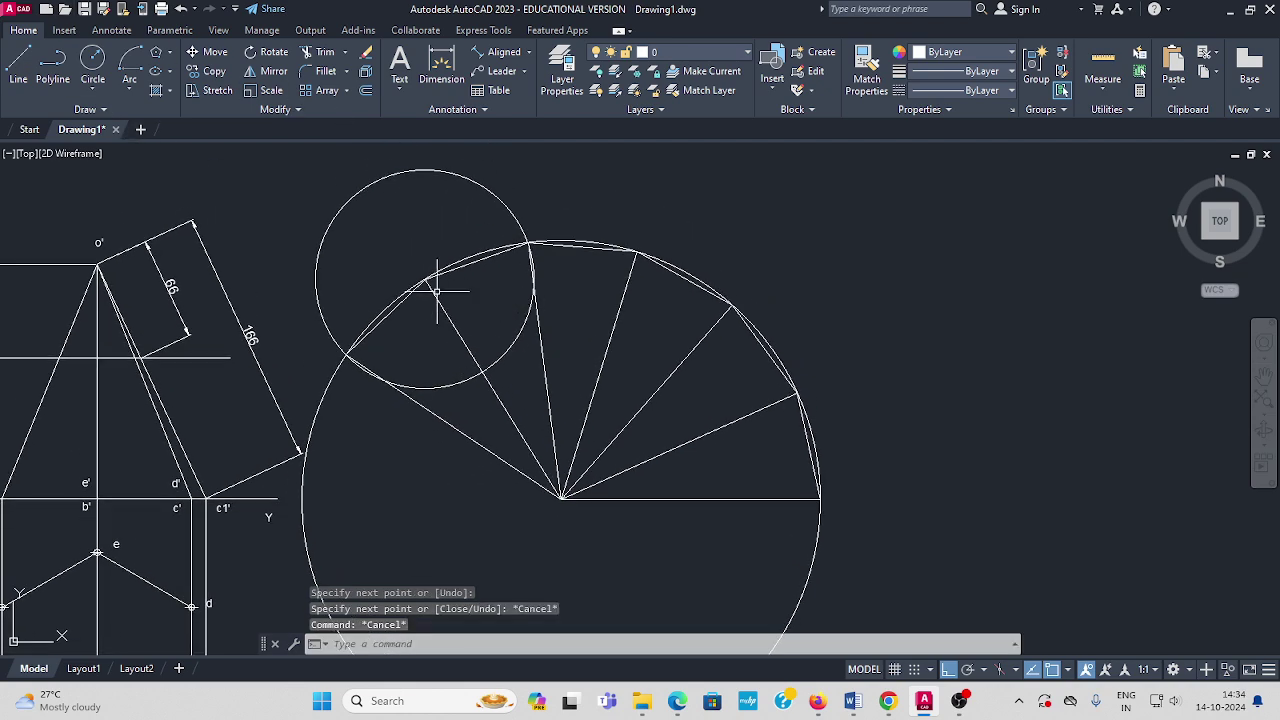
left_click(460, 174)
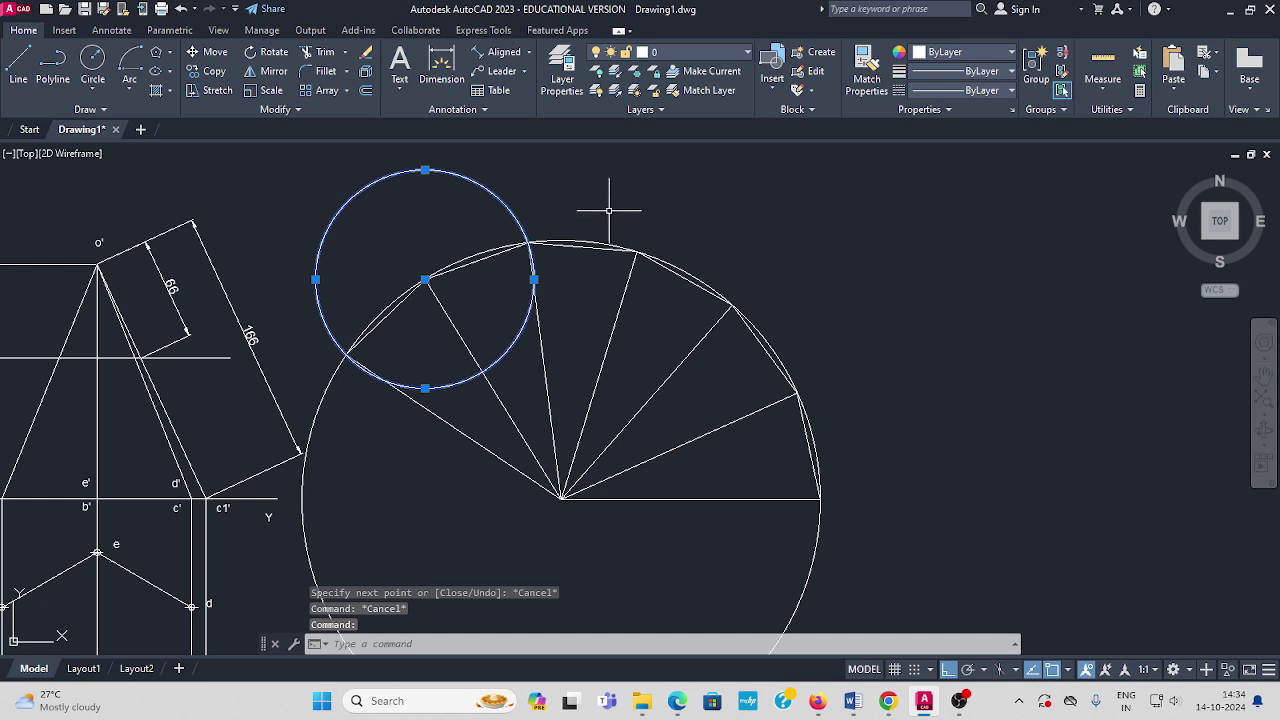
key("Delete")
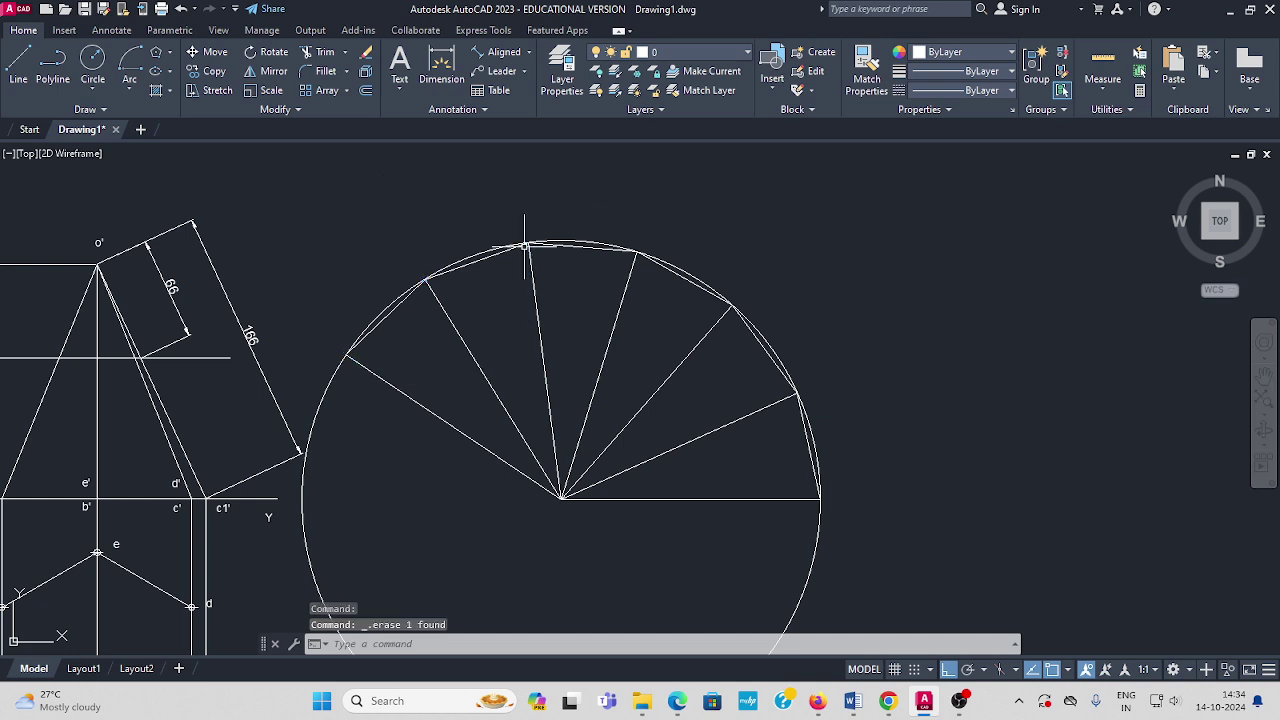
Trim away the part of the large circle that lies outside the six development triangles.
left_click(324, 54)
left_click(333, 386)
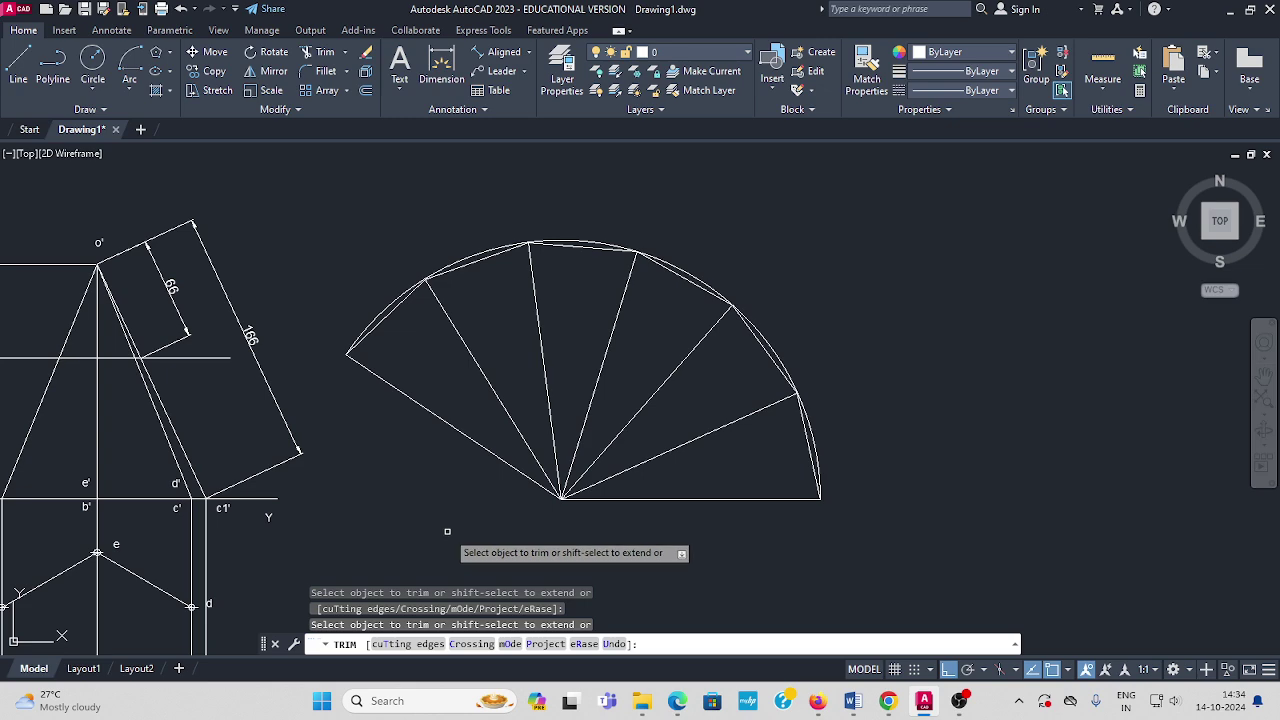
key("Escape")
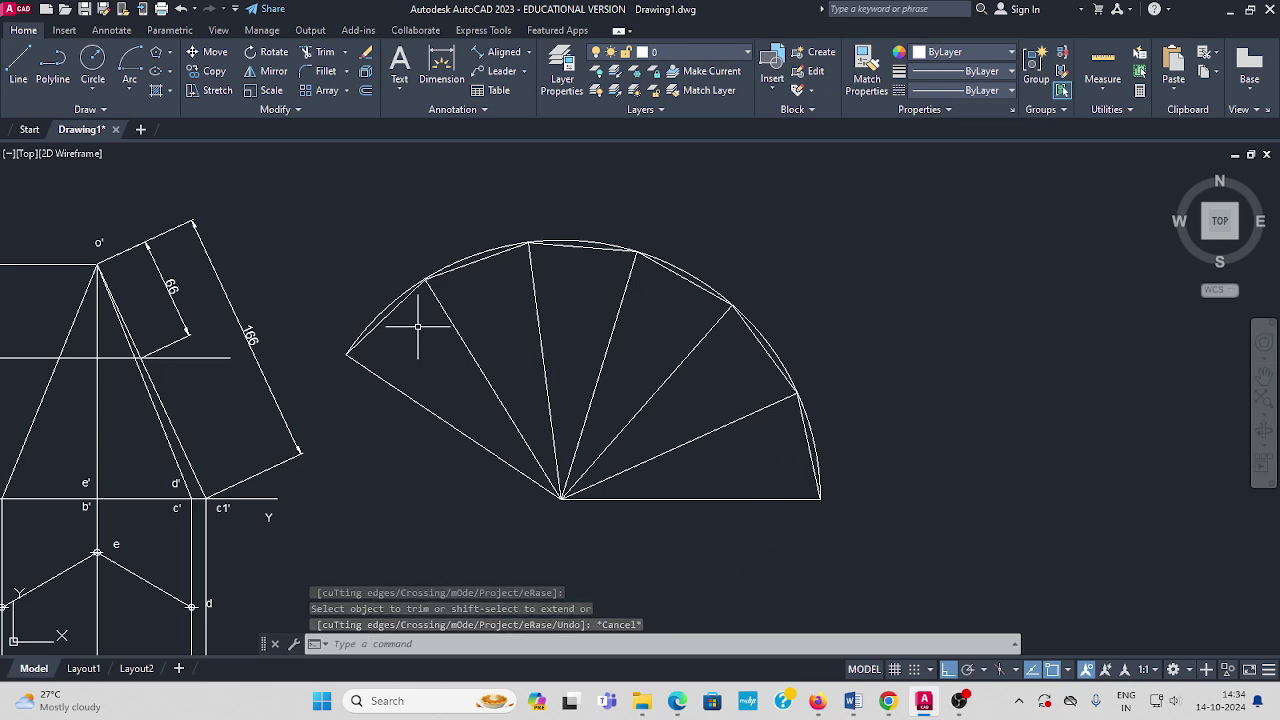
Examine the front view's true-length edge from o' and its dimension down to the cutting plane.
middle_click_drag(494, 406, 546, 344)
middle_click_drag(446, 415, 560, 417)
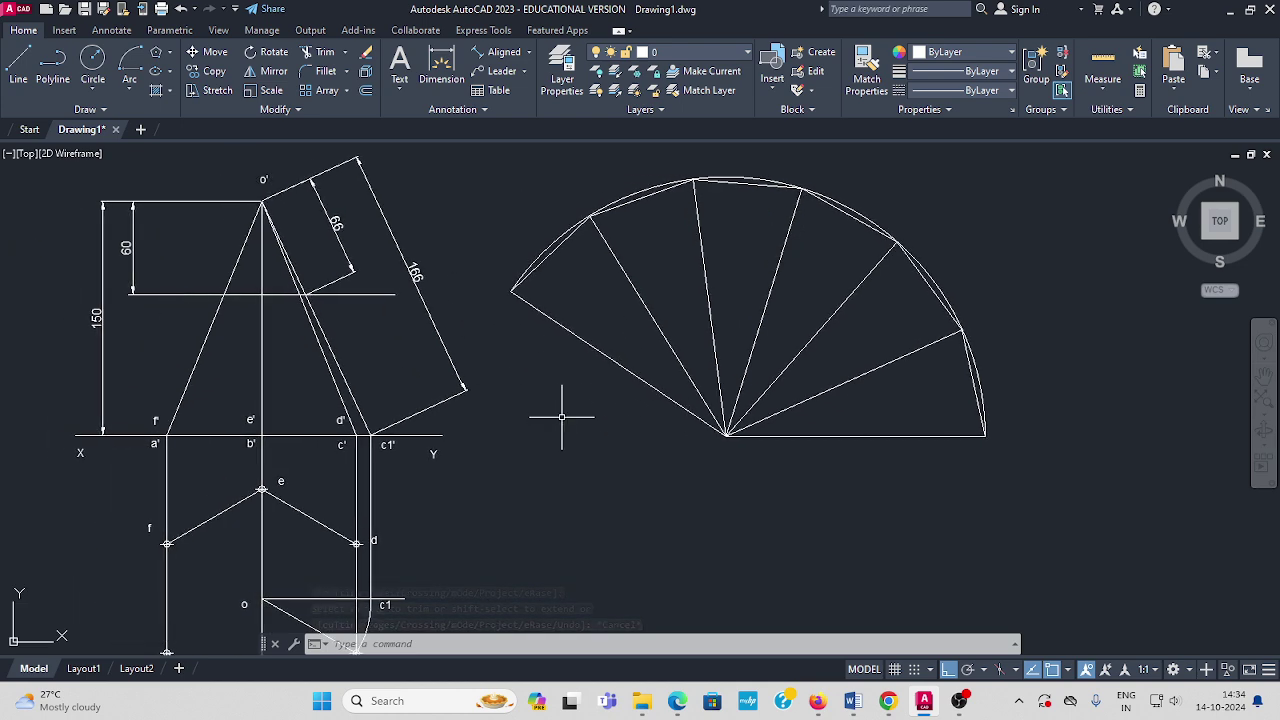
scroll(291, 287, "up", 2)
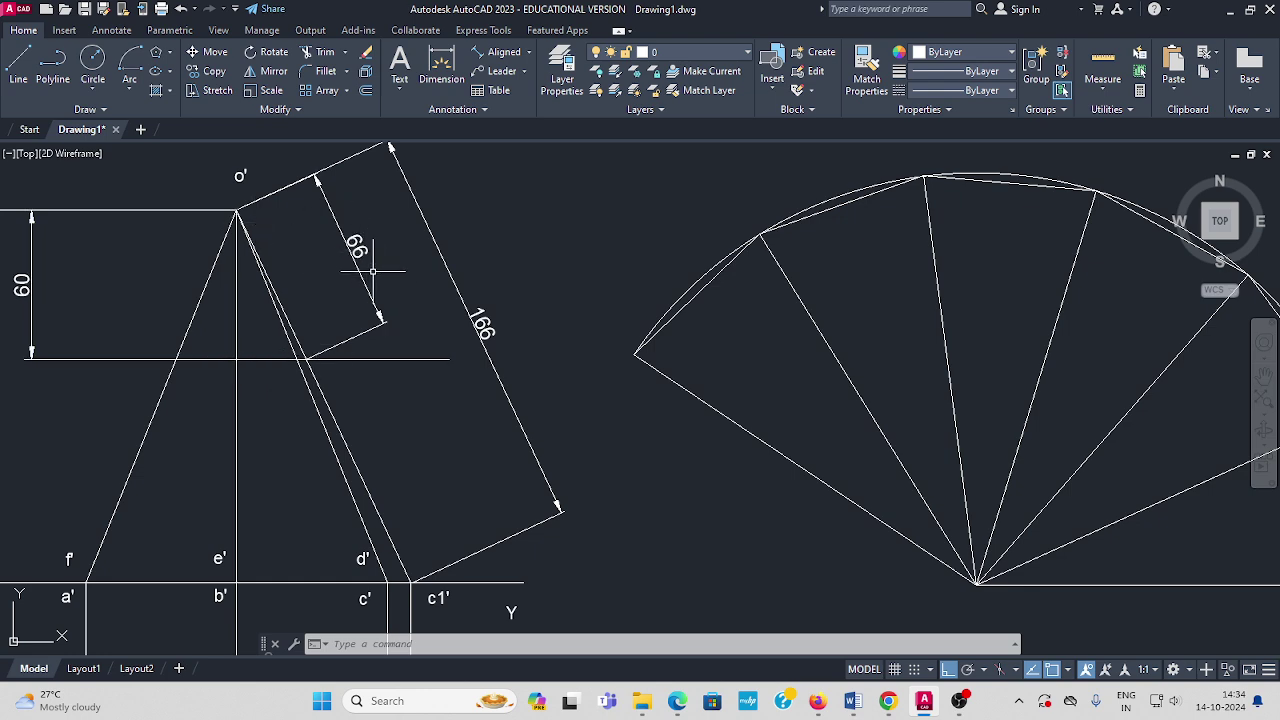
scroll(372, 270, "down", 2)
scroll(418, 318, "up", 2)
scroll(300, 340, "up", 2)
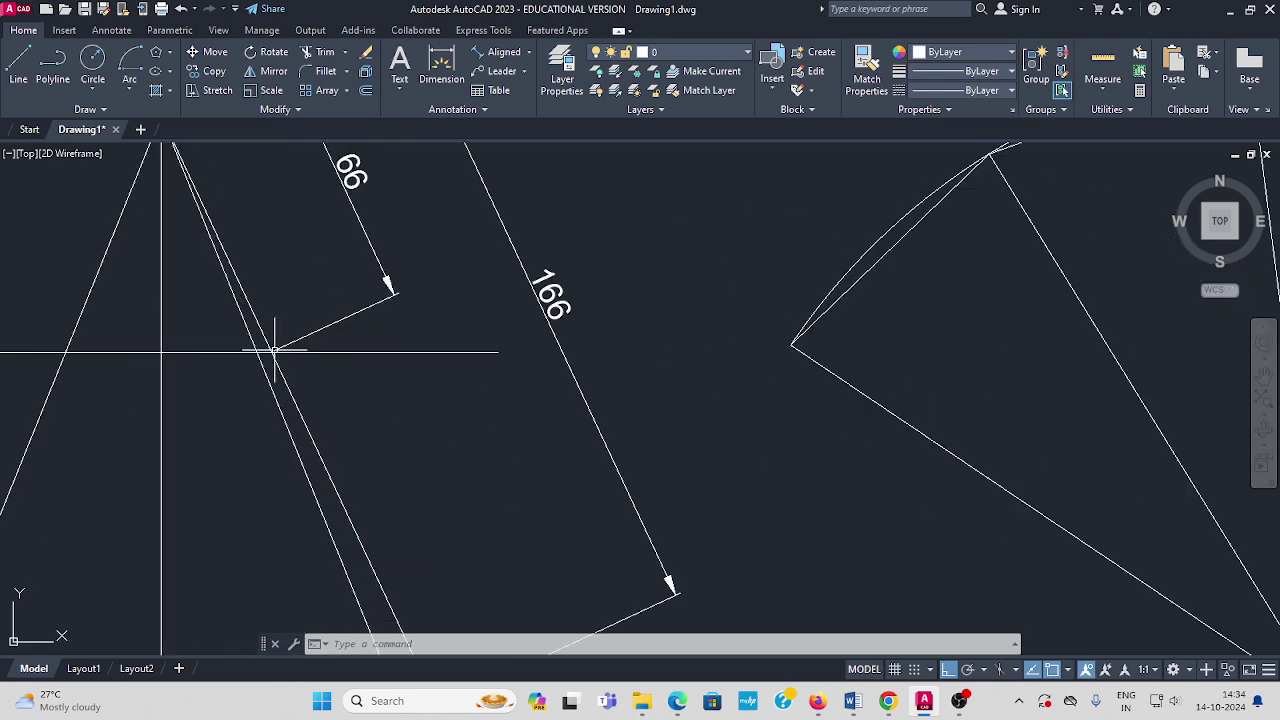
scroll(420, 345, "up", 2)
scroll(387, 362, "down", 3)
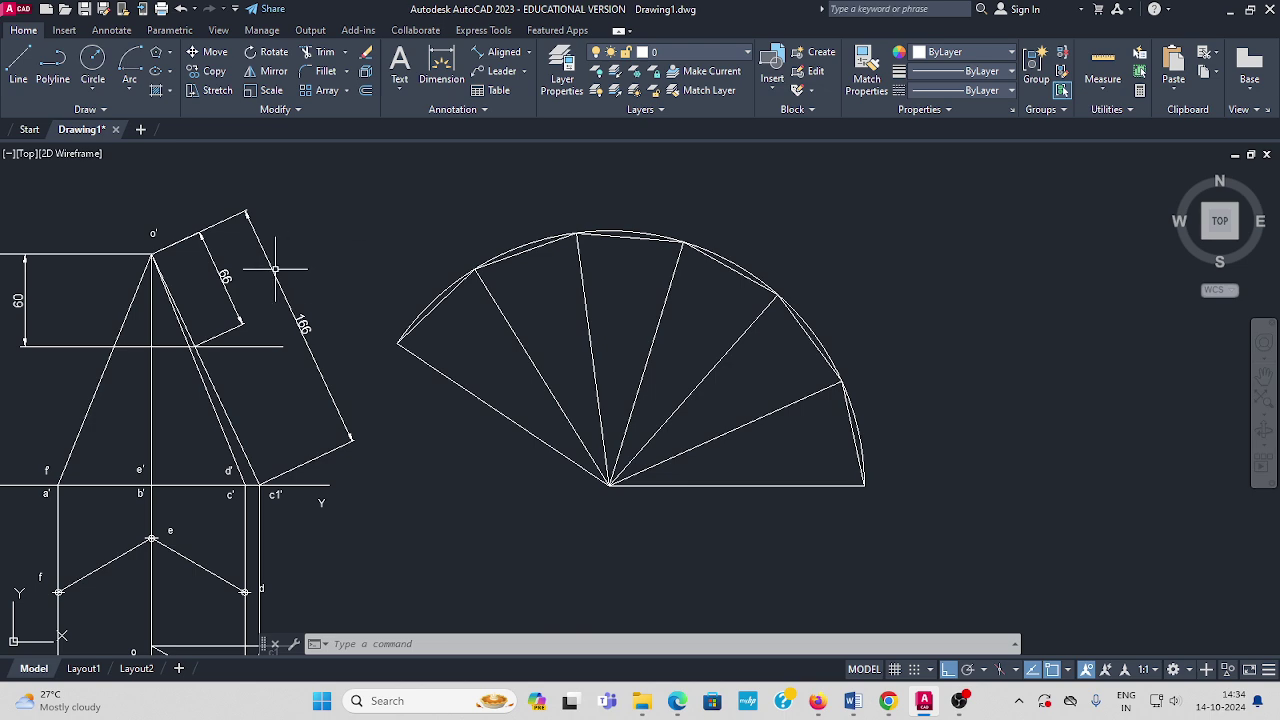
Draw a circle of radius 66 centred on the development's apex.
left_click(92, 92)
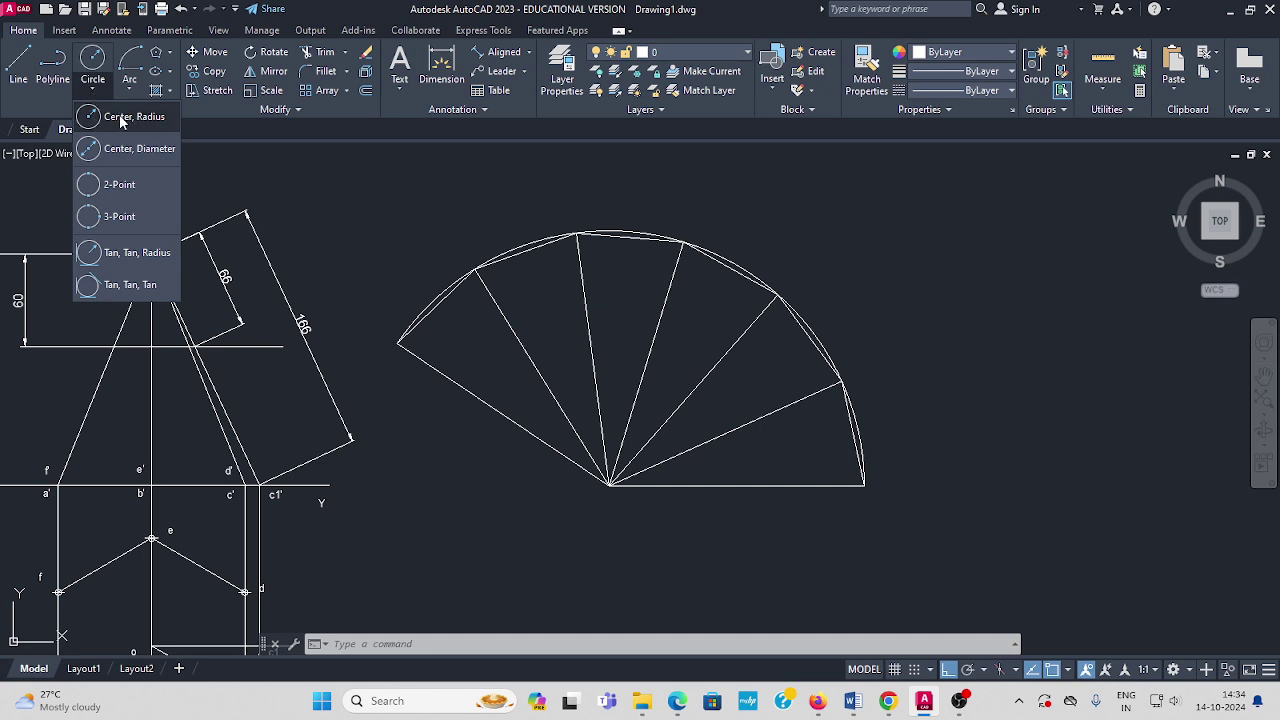
left_click(119, 116)
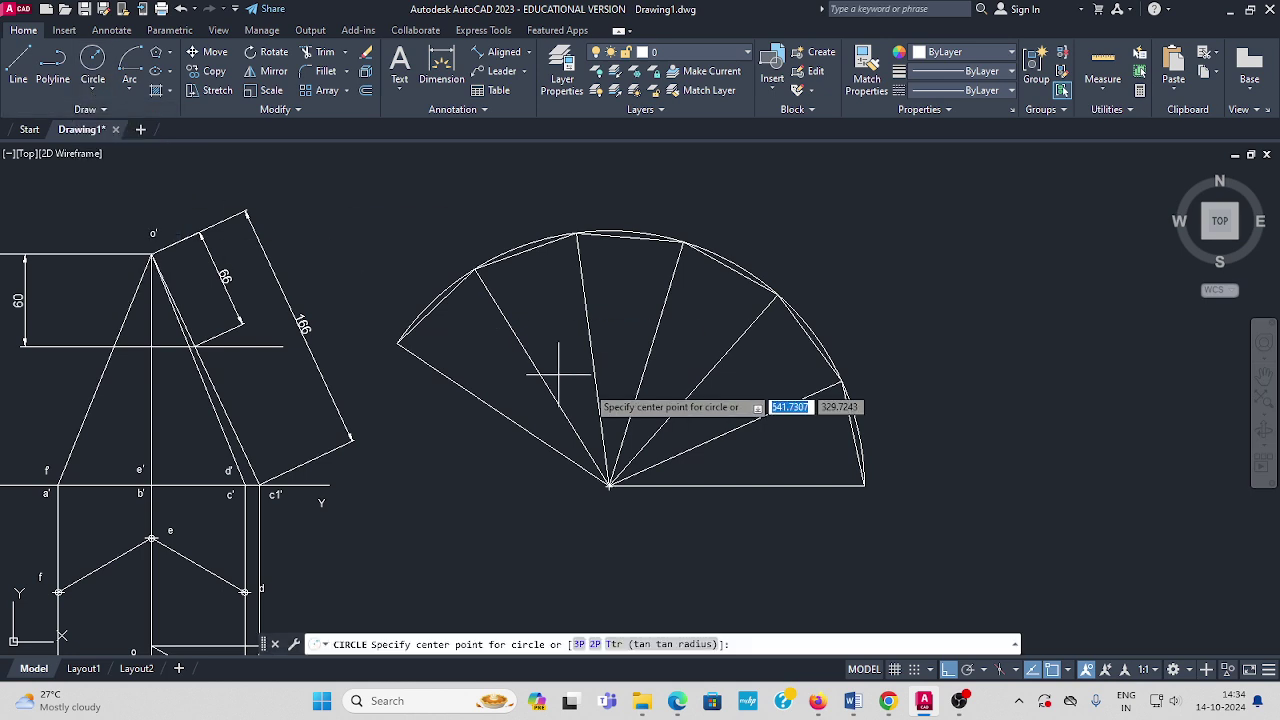
left_click(609, 486)
type("66")
key("Return")
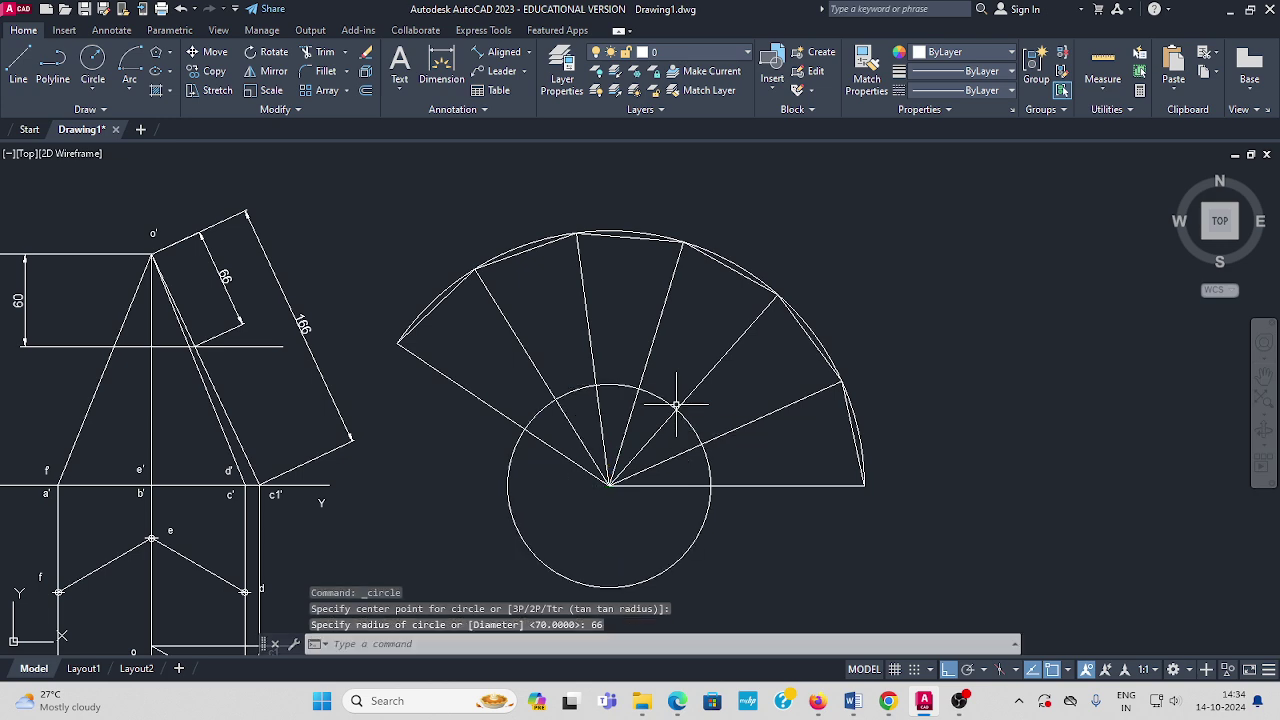
Trim the radial lines inside the 66 mm radius circle and the part of that circle lying outside the development.
left_click(326, 60)
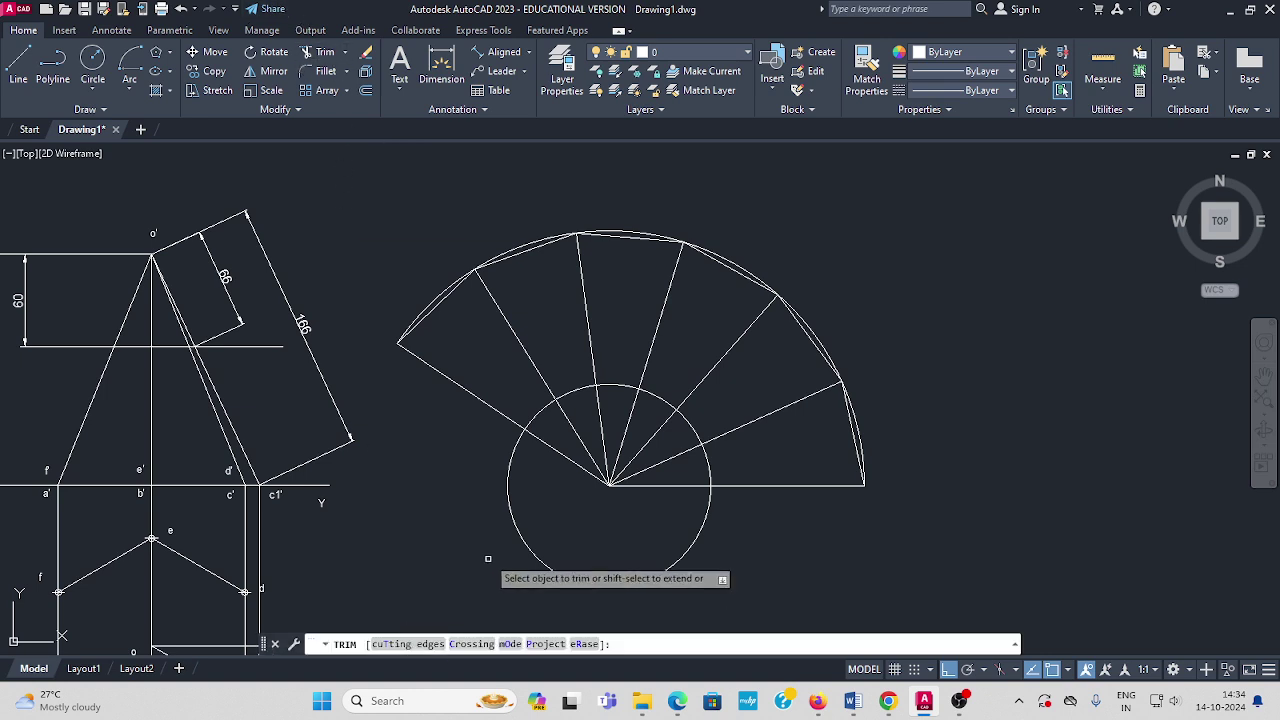
left_click_drag(492, 553, 529, 505)
mouse_move(578, 451)
left_mouse_down()
mouse_move(700, 478)
mouse_move(718, 590)
left_mouse_up()
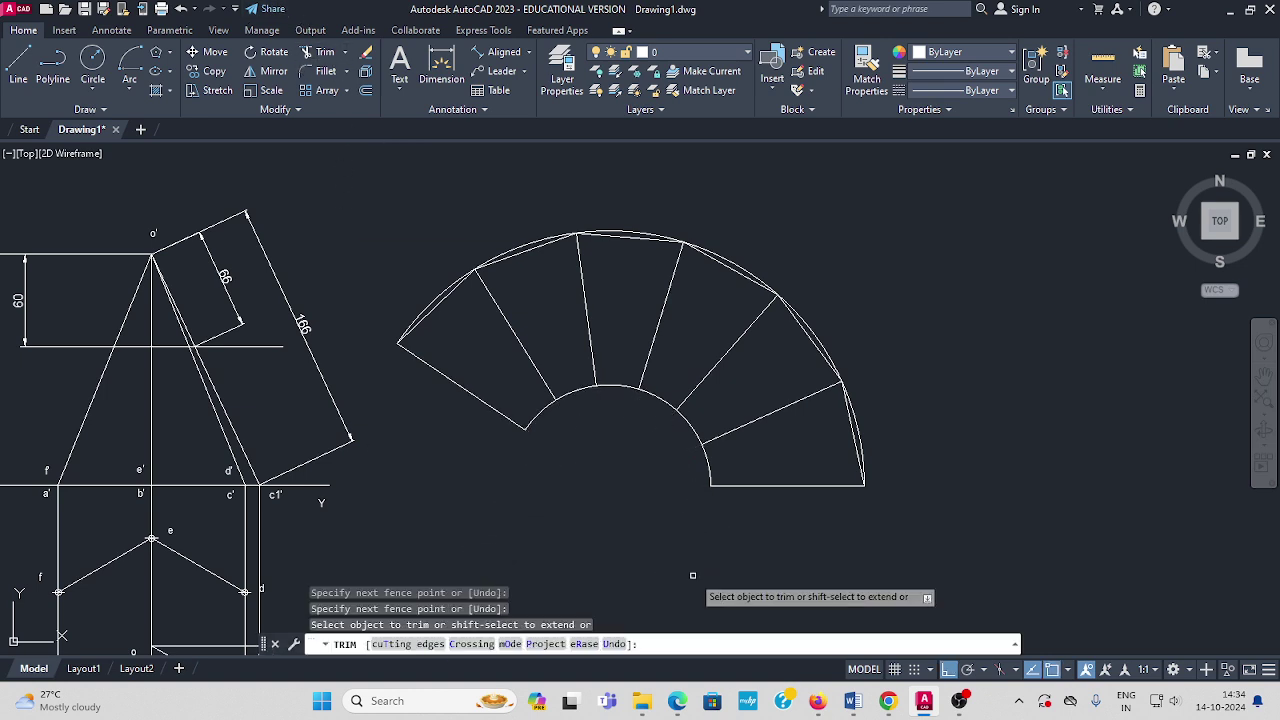
key("Escape")
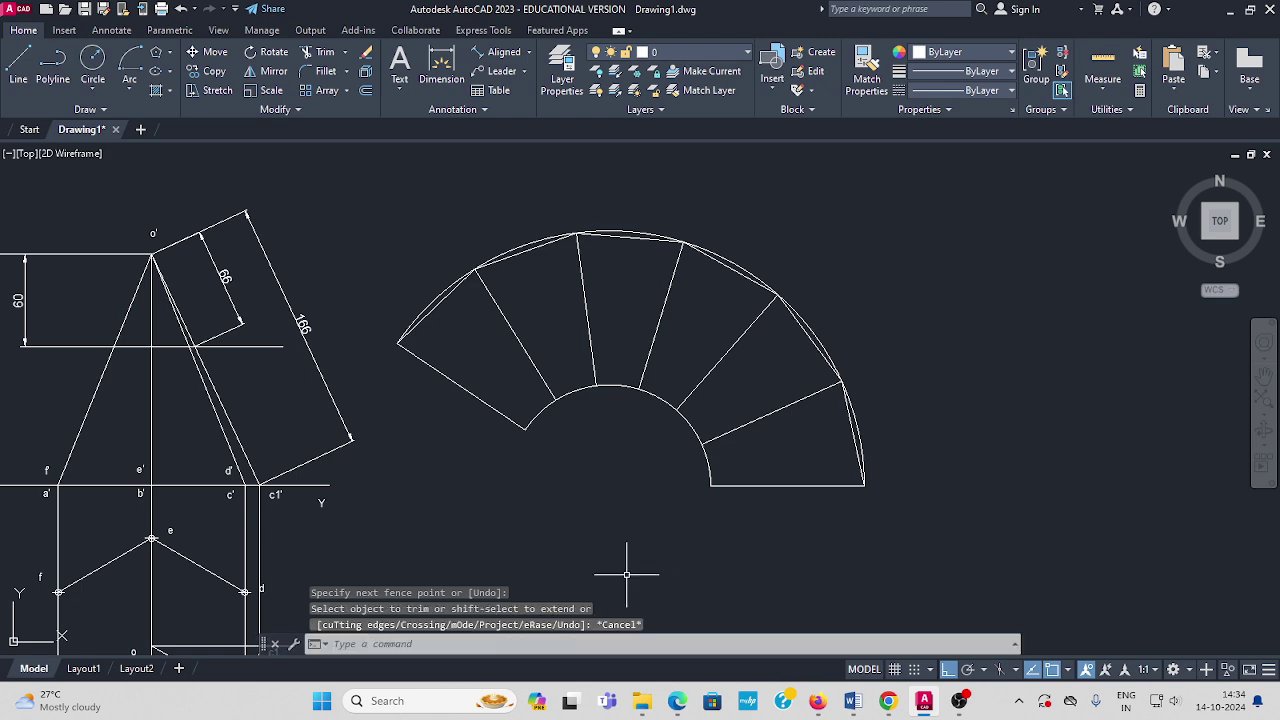
Draw six connected straight chords between the radial lines' inner endpoints along the inner arc of the development.
left_click(18, 65)
scroll(514, 423, "up", 3)
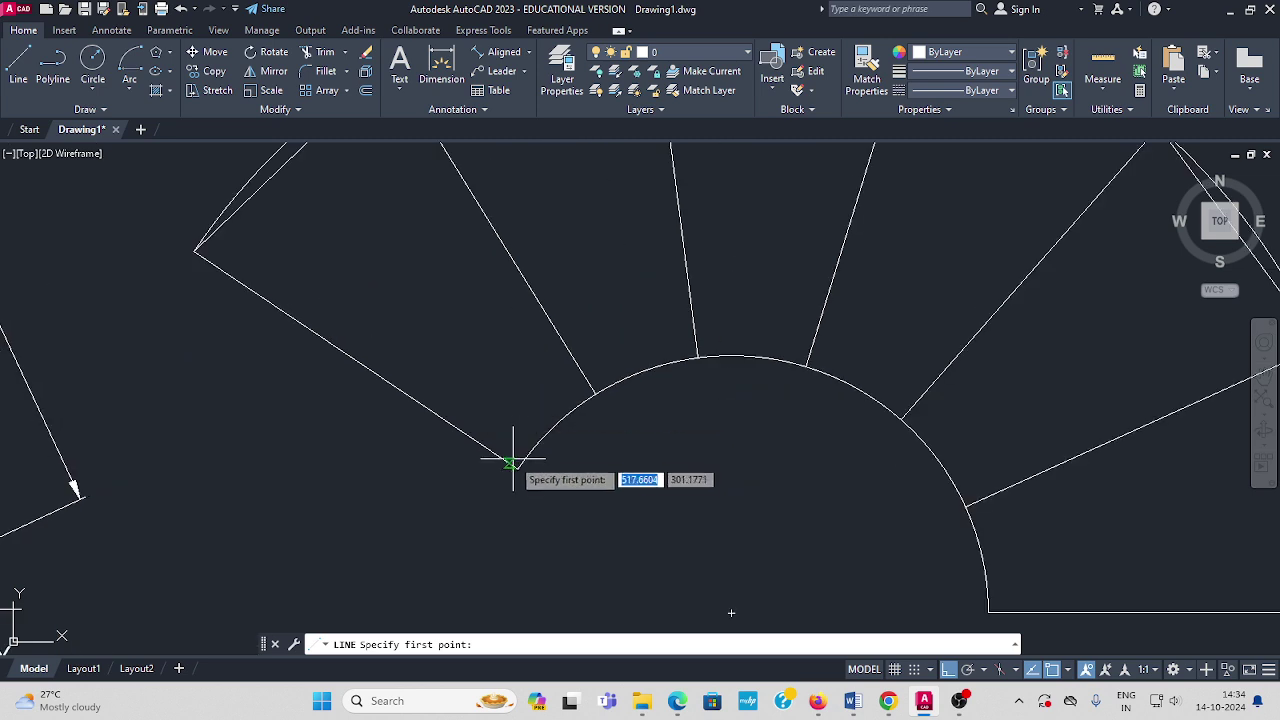
left_click(518, 467)
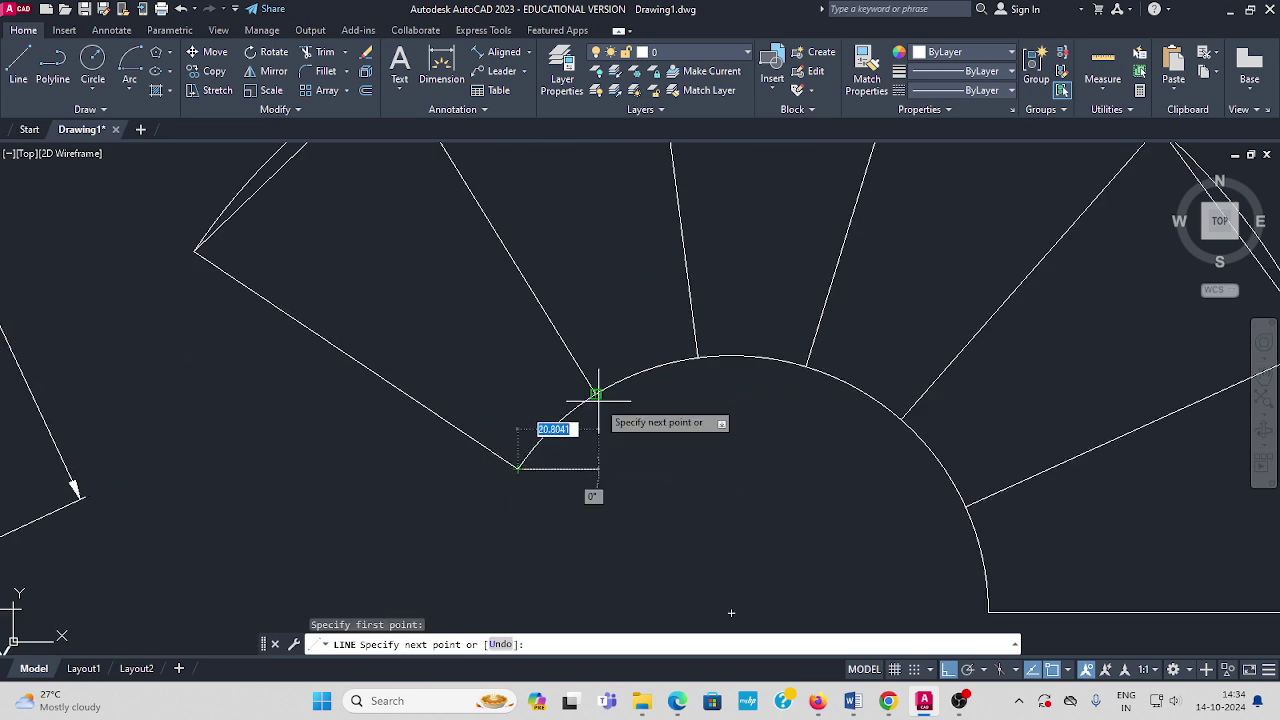
left_click(697, 357)
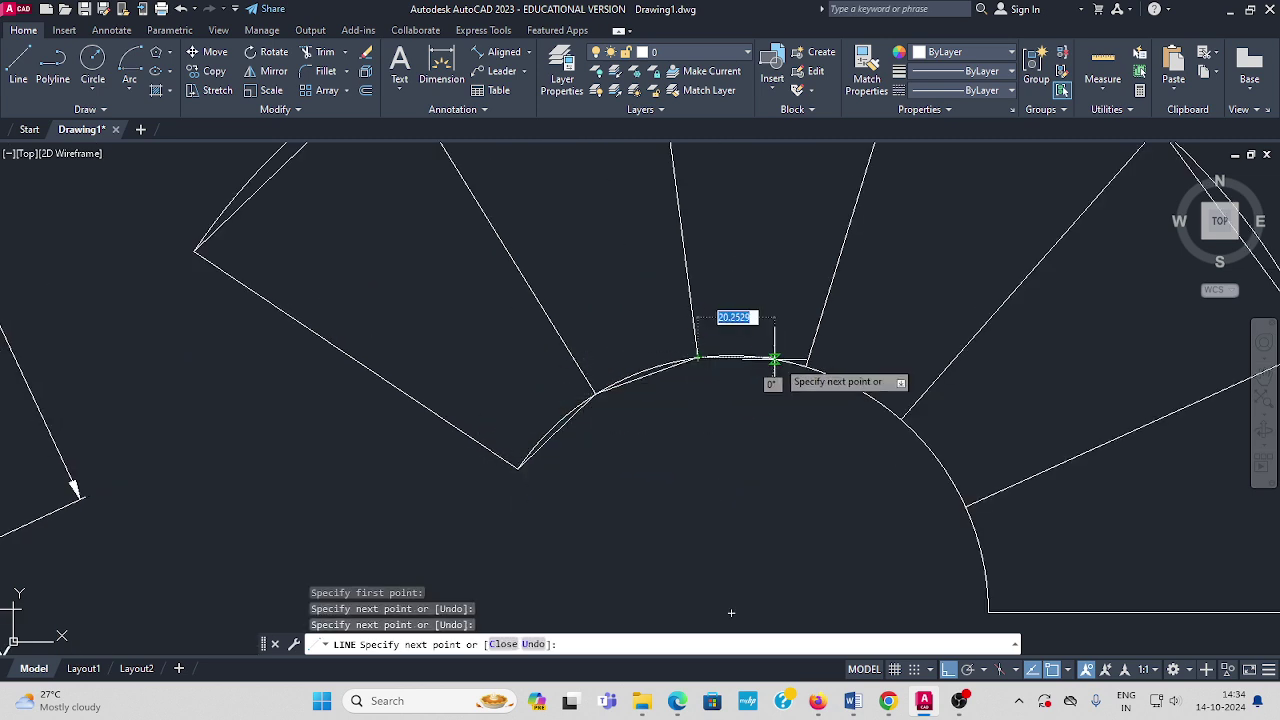
left_click(806, 366)
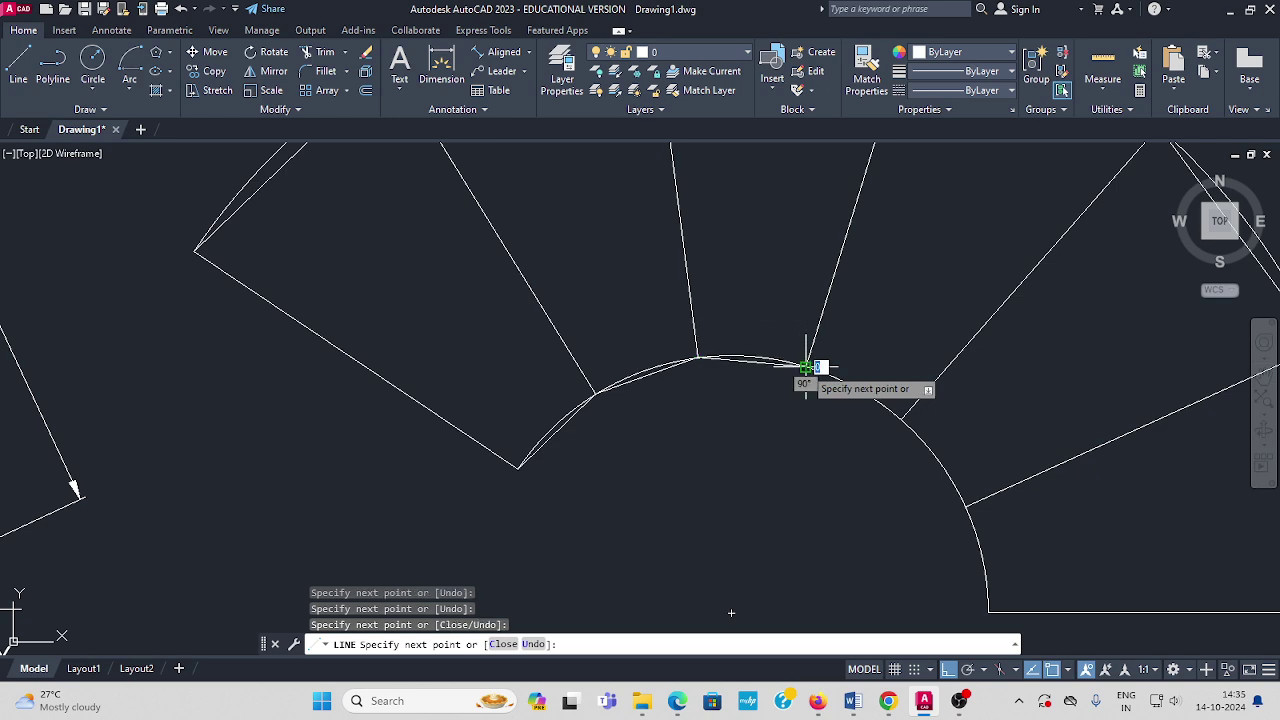
left_click(903, 418)
left_click(966, 507)
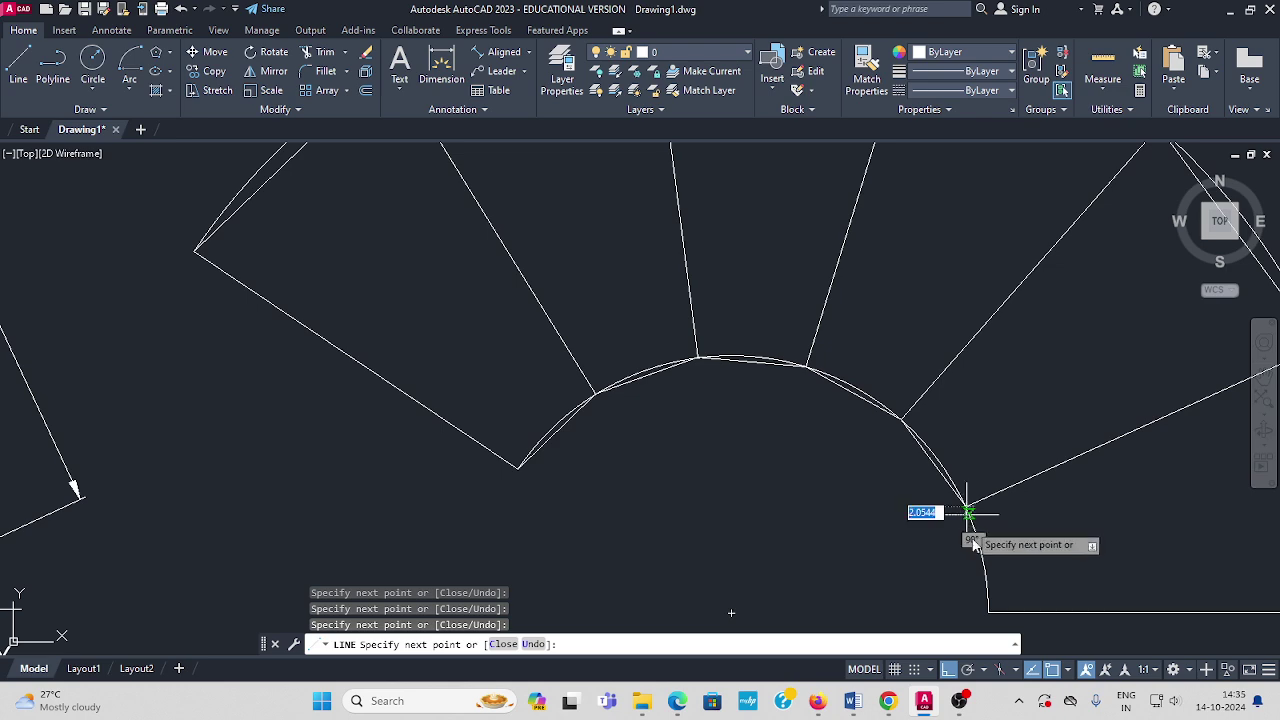
left_click(987, 612)
key("Return")
scroll(857, 557, "down", 4)
middle_click_drag(857, 557, 680, 434)
mouse_move(457, 466)
middle_mouse_down()
mouse_move(560, 406)
mouse_move(523, 463)
mouse_move(410, 478)
middle_mouse_up()
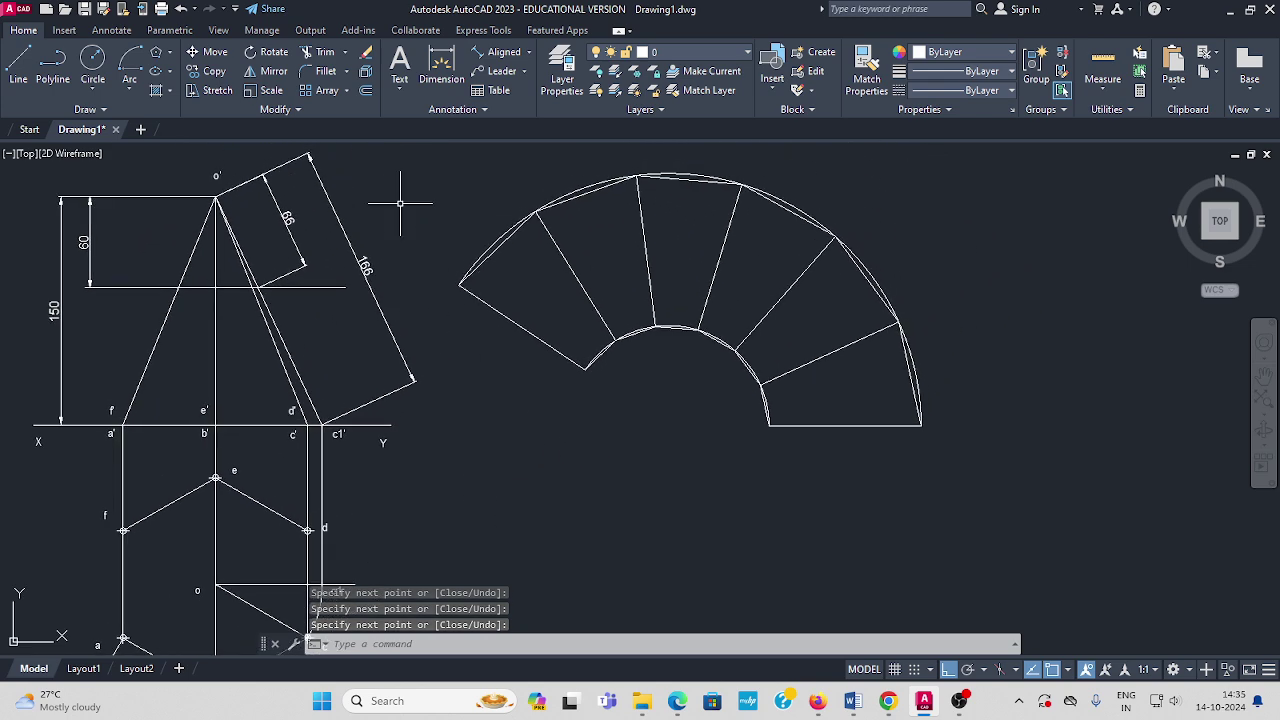
left_click(172, 54)
left_click(190, 110)
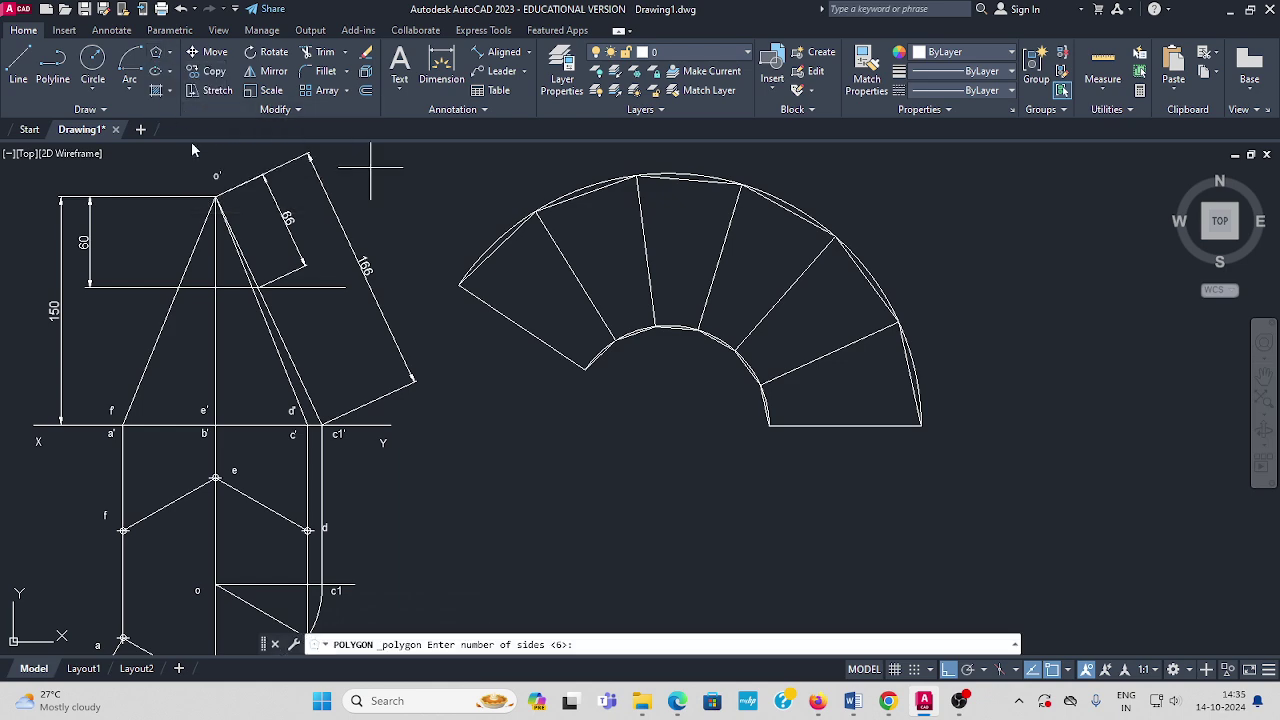
mouse_move(962, 455)
middle_mouse_down()
mouse_move(840, 423)
mouse_move(666, 435)
middle_mouse_up()
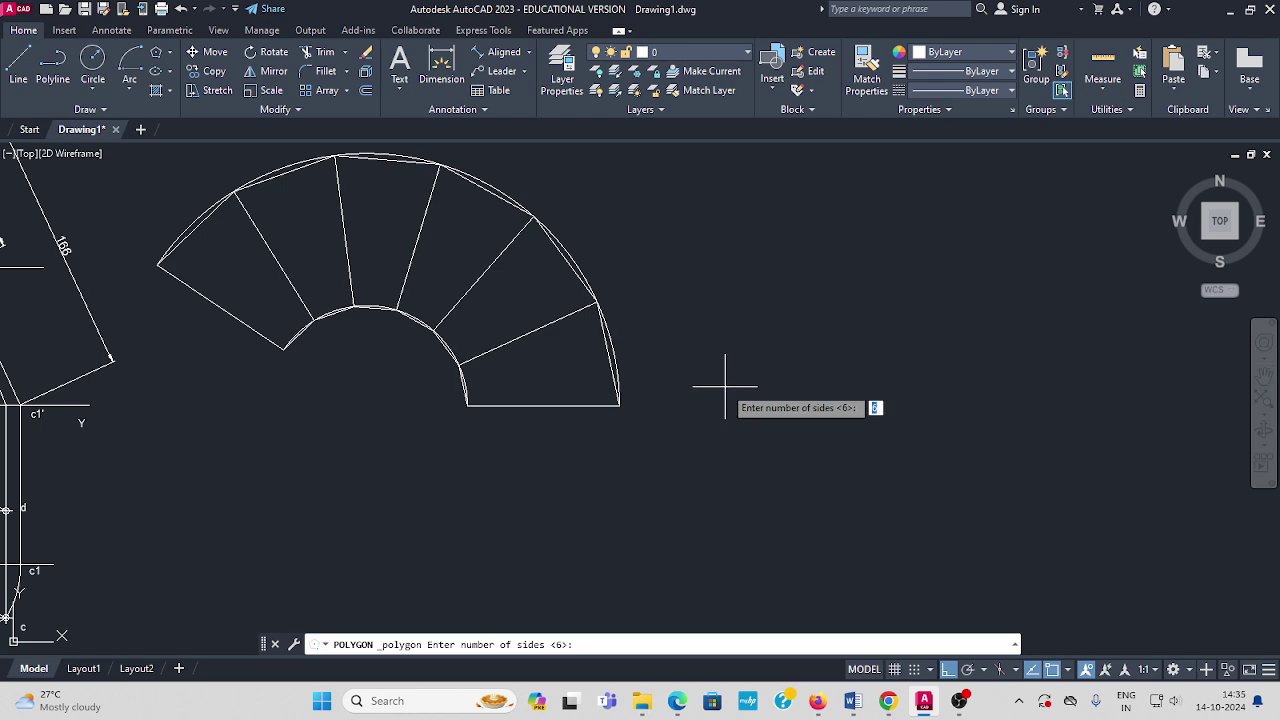
key("Return")
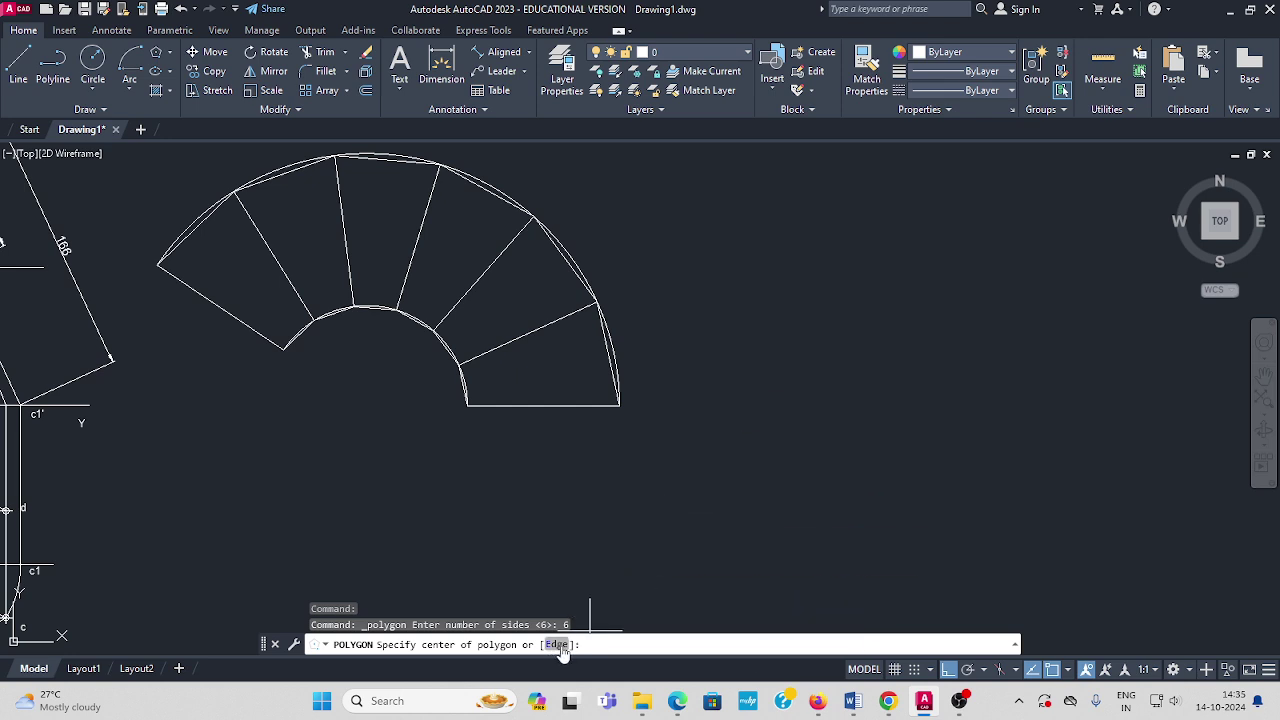
left_click(737, 405)
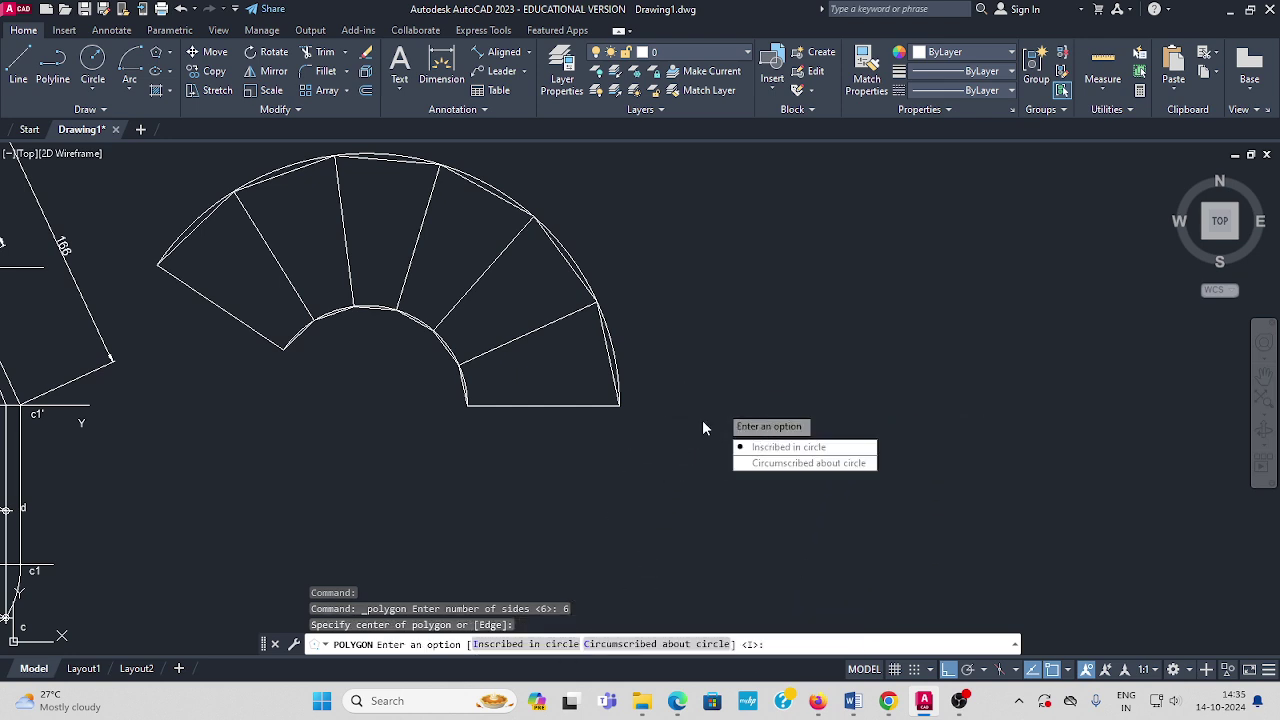
key("Escape")
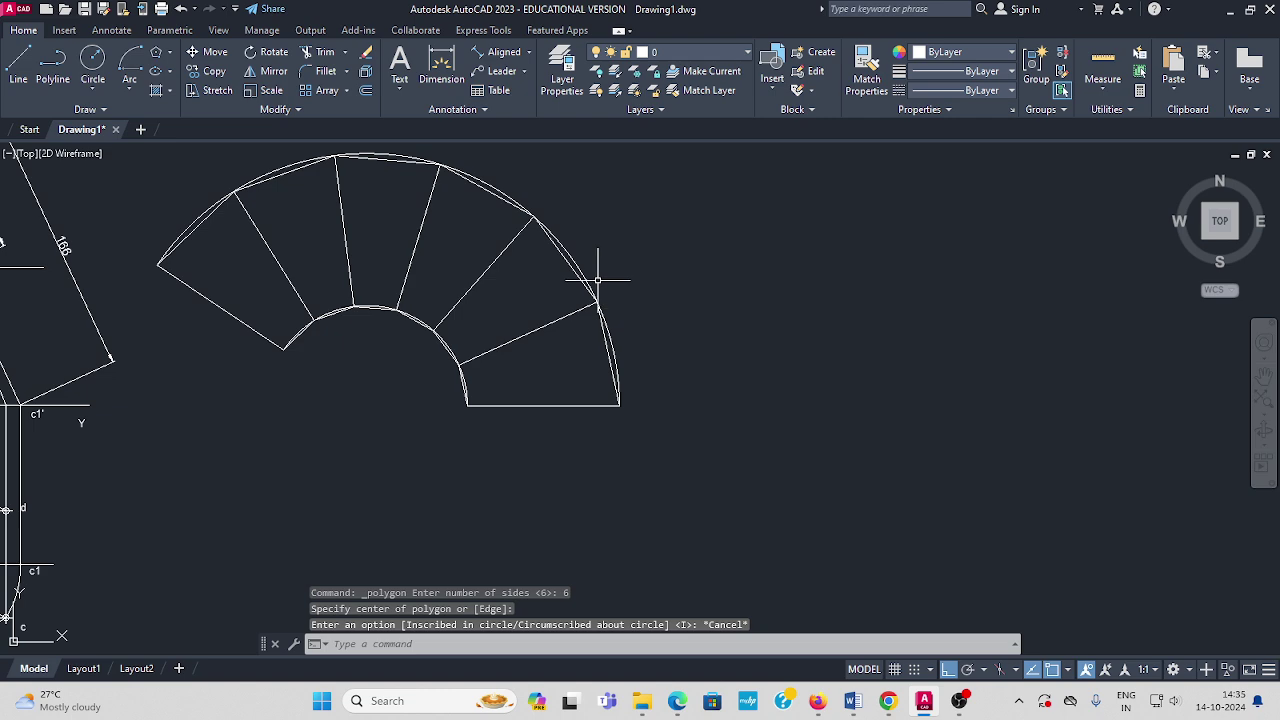
Draw a six-sided polygon by its edge, with a 70 mm horizontal lower edge, beside the development's outer end.
left_click(158, 57)
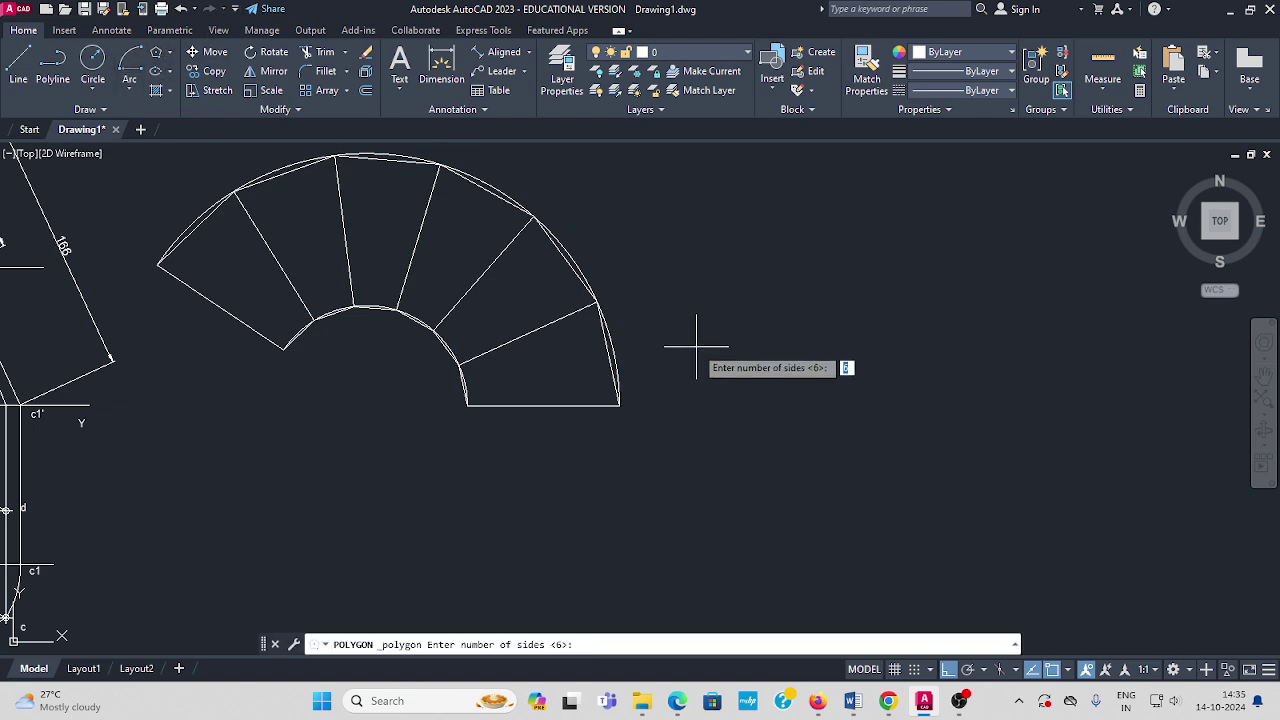
key("Return")
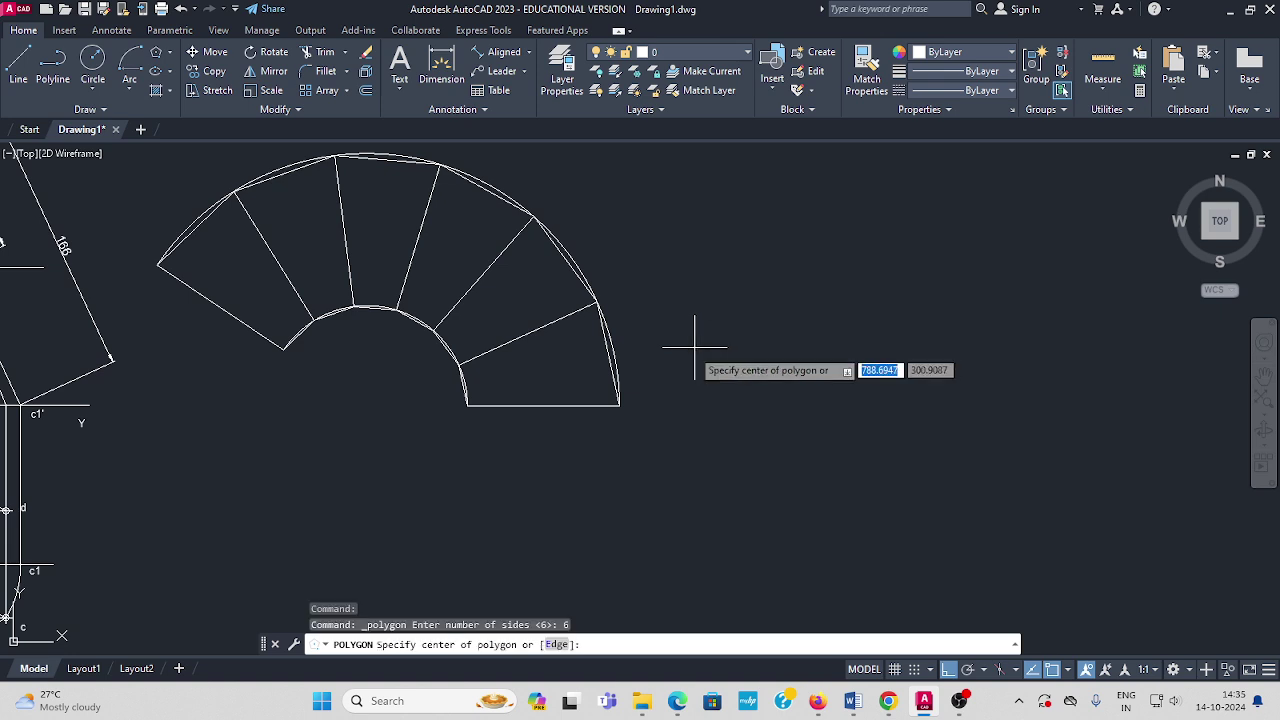
left_click(557, 645)
left_click(707, 406)
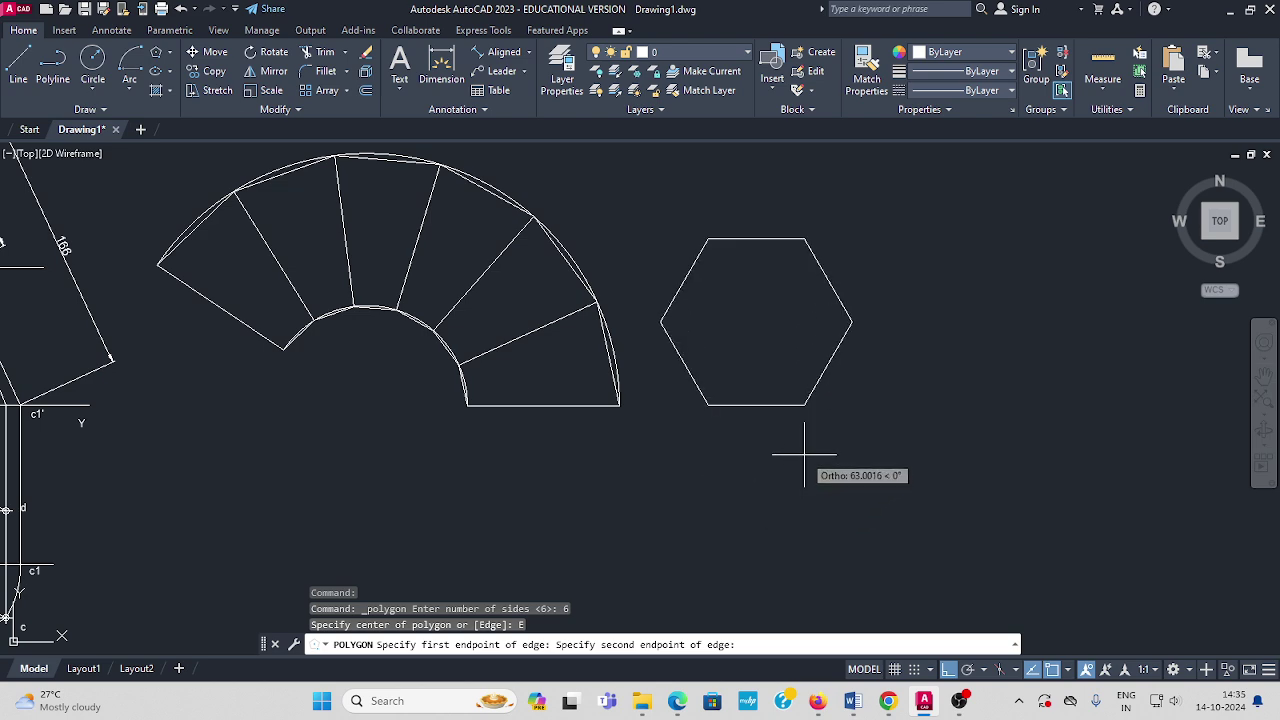
type("70")
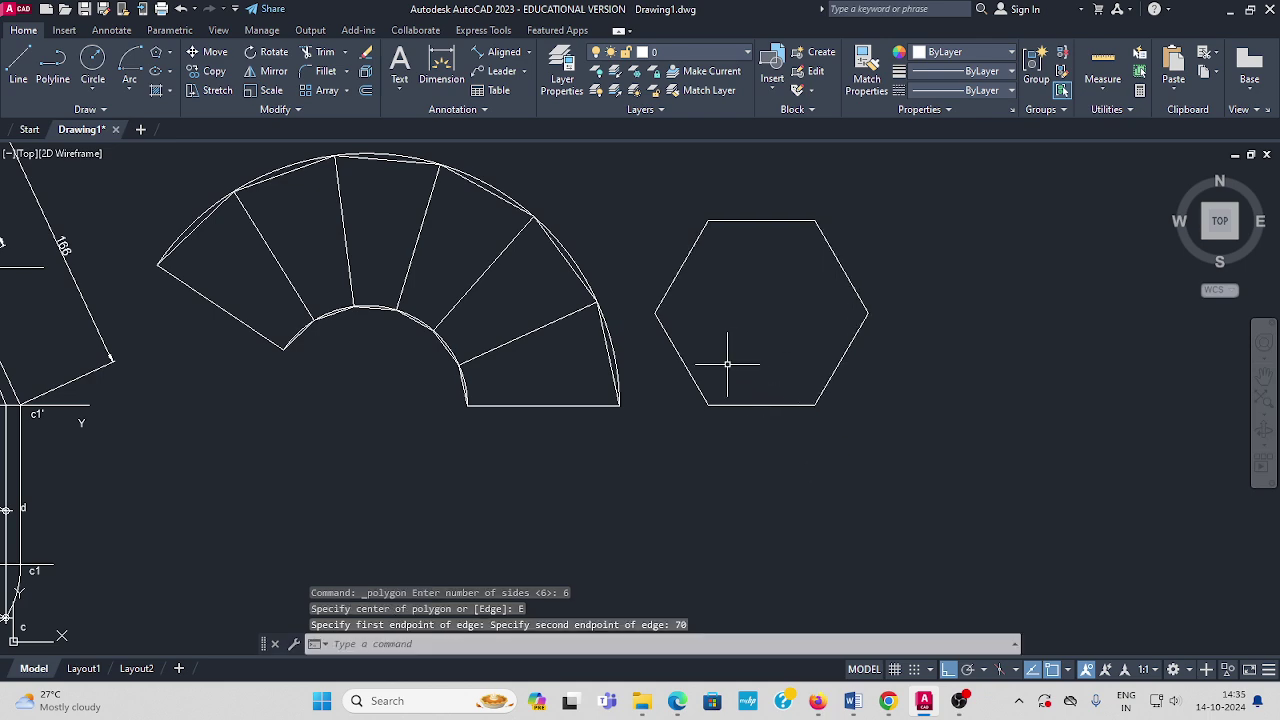
middle_click_drag(727, 368, 698, 368)
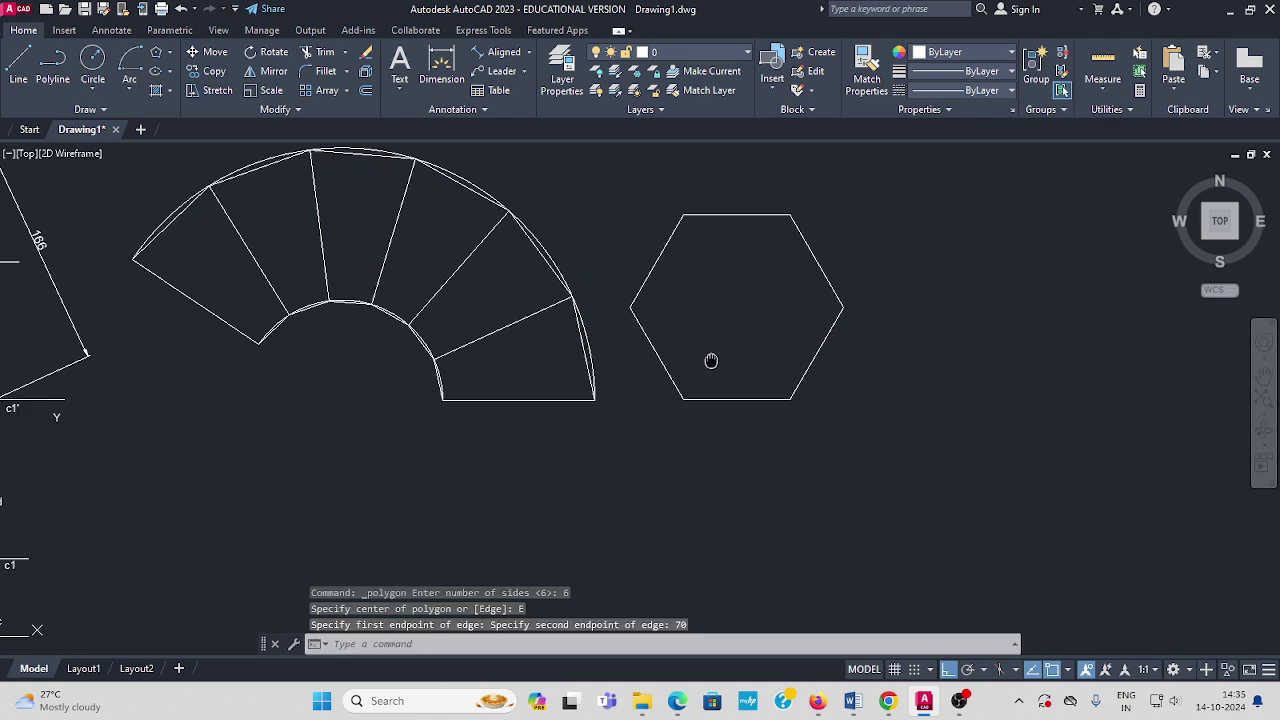
Move the hexagon by its lower-left corner to the outer end of the development's horizontal edge.
left_click(216, 56)
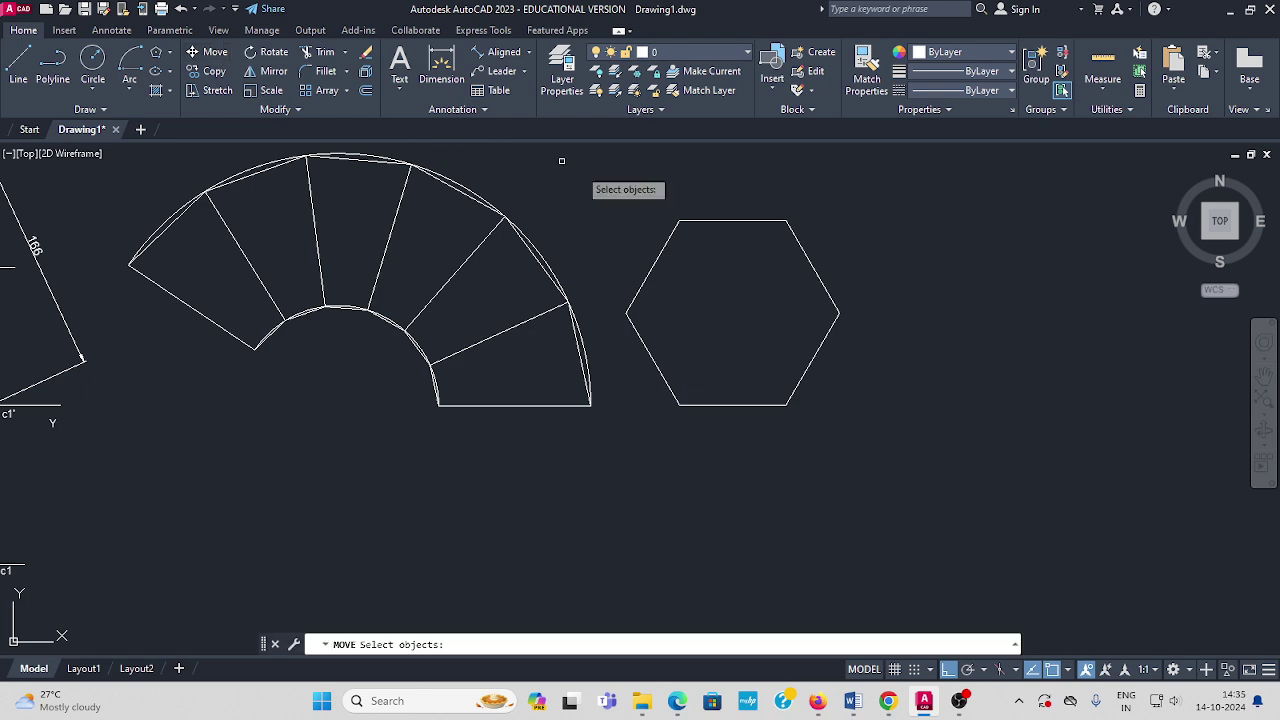
left_click(733, 219)
key("Return")
scroll(698, 433, "up", 2)
scroll(698, 433, "up", 2)
left_click(651, 363)
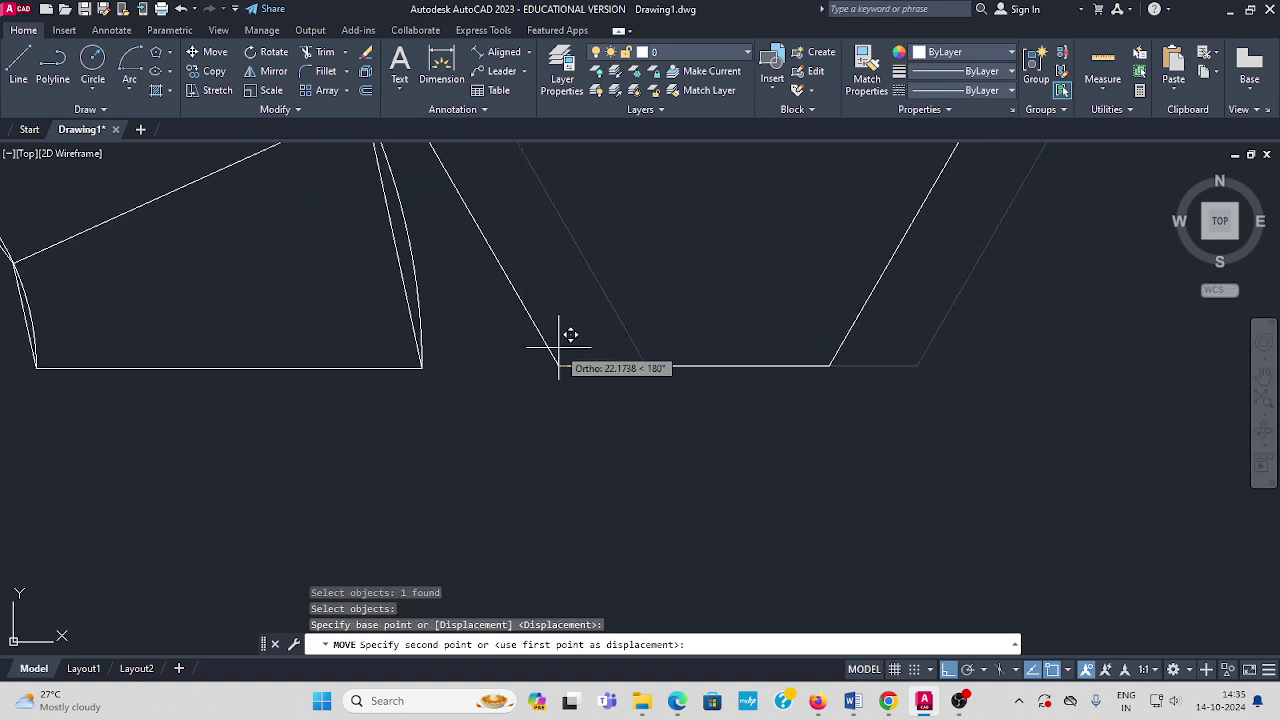
left_click(420, 365)
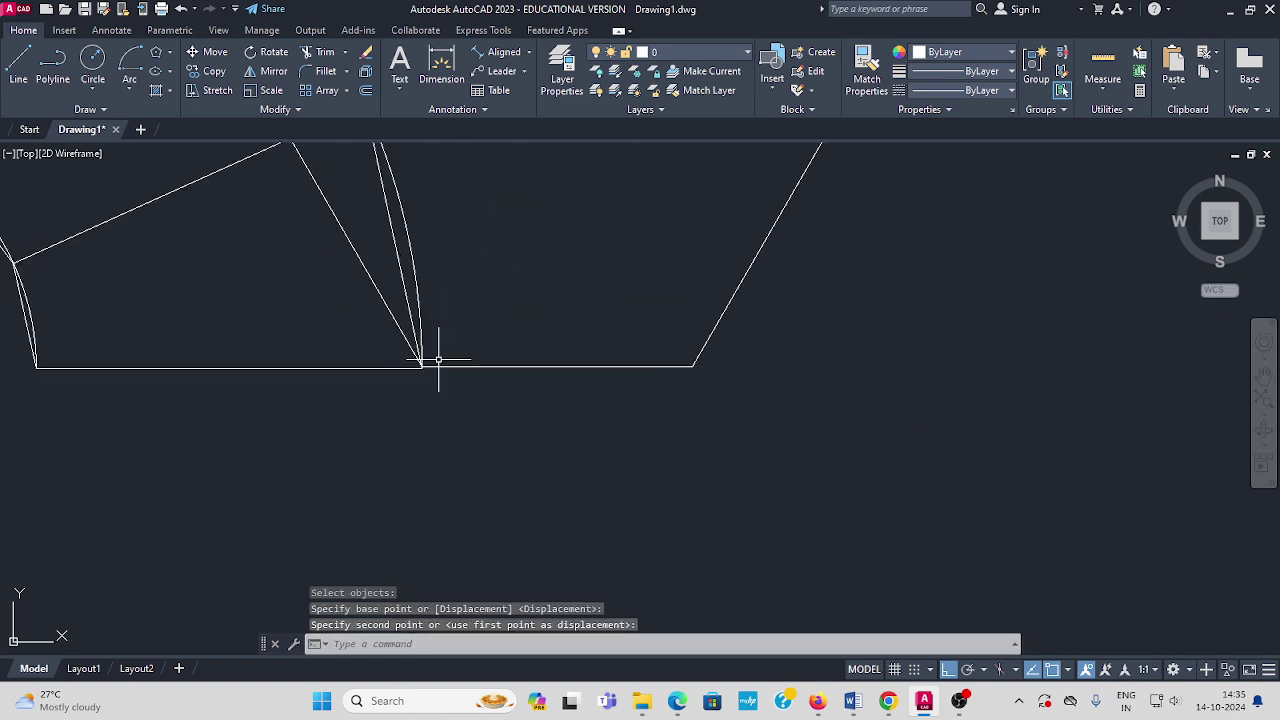
Move the hexagon slightly again so its lower-left corner coincides exactly with the endpoint of the development's horizontal edge.
scroll(496, 347, "up", 5)
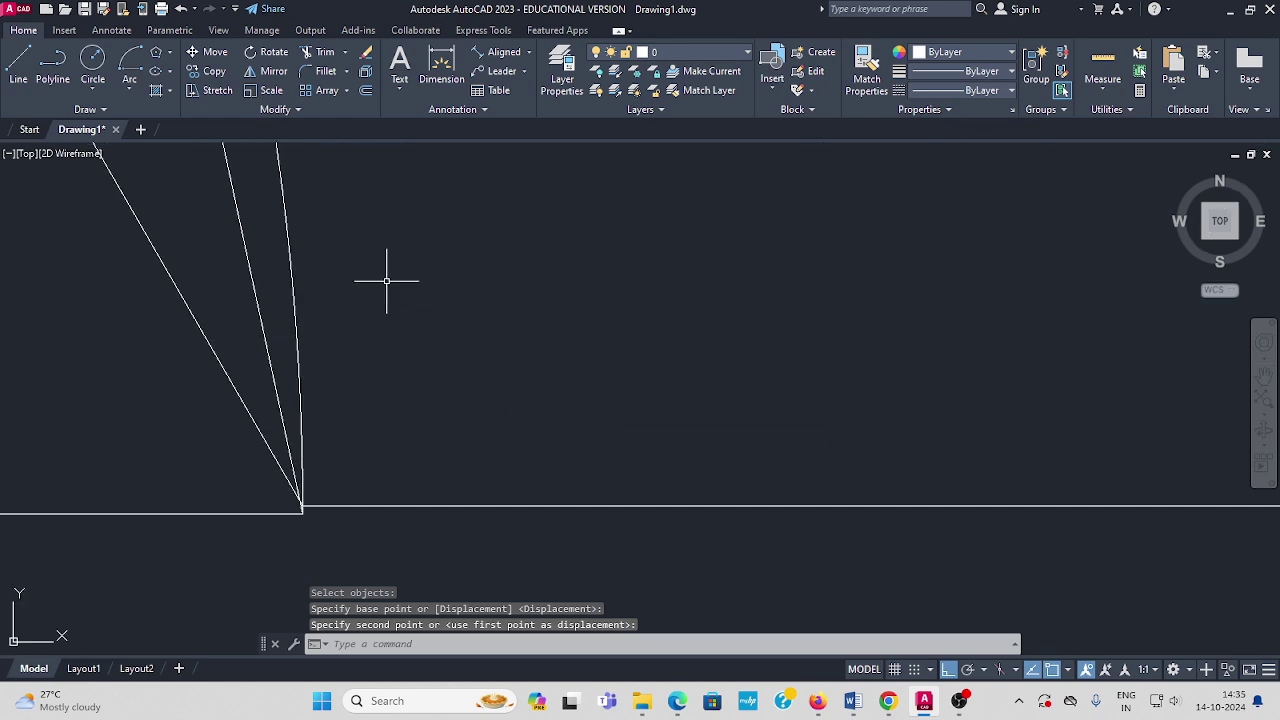
left_click(218, 55)
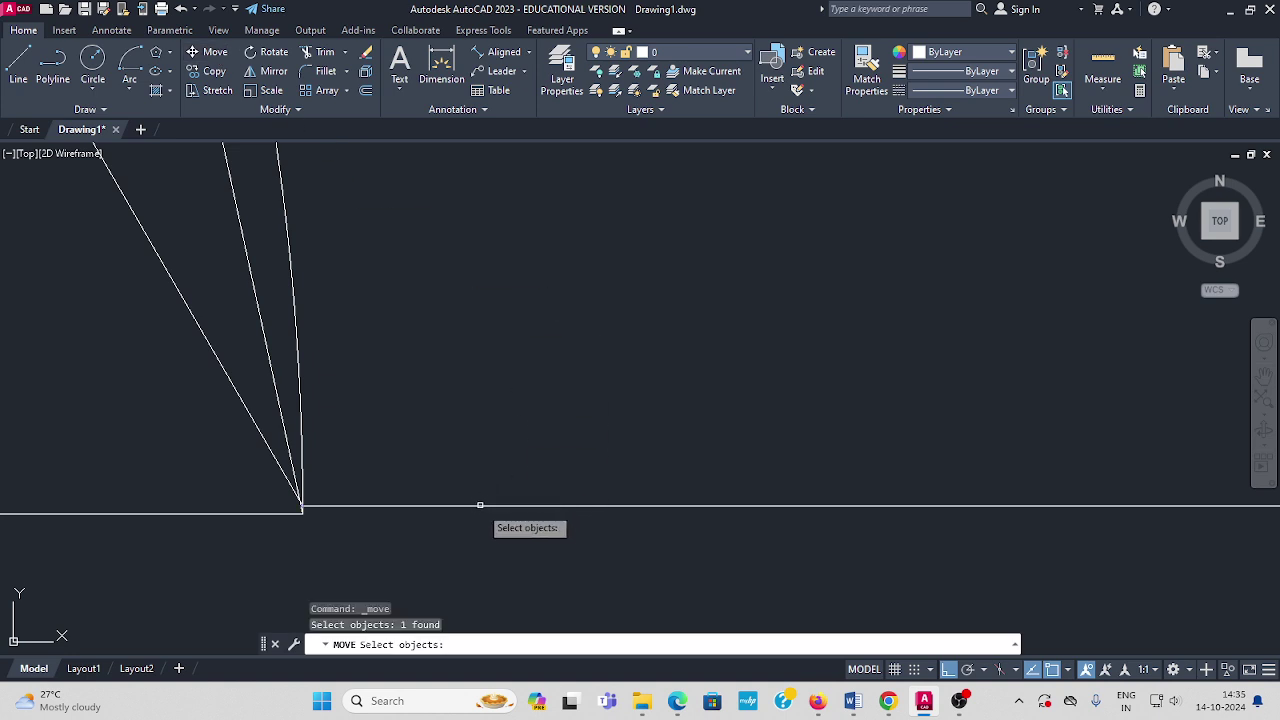
key("Return")
mouse_move(300, 503)
middle_mouse_down()
mouse_move(303, 477)
mouse_move(391, 461)
middle_mouse_up()
left_click(303, 474)
left_click(300, 491)
scroll(391, 461, "down", 5)
middle_click_drag(491, 380, 610, 405)
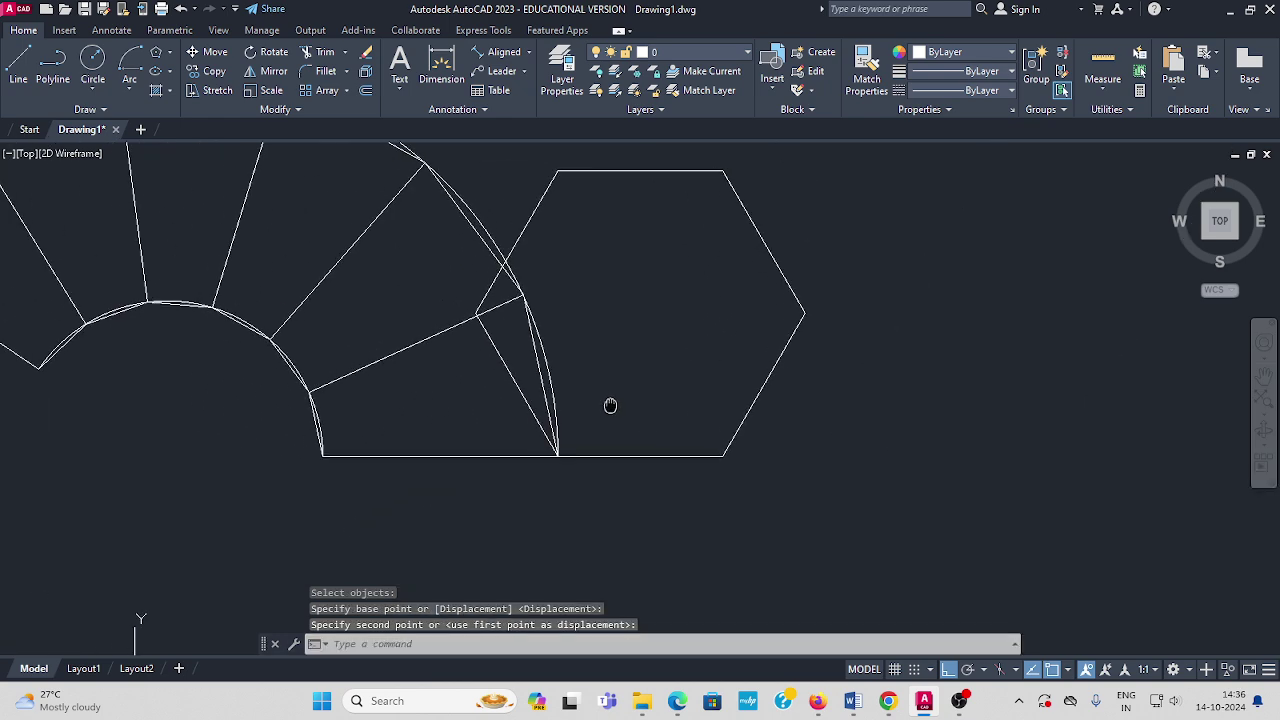
Rotate the hexagon about the shared corner by reference, aligning its lower-left edge with the development's last outer chord.
left_click(274, 53)
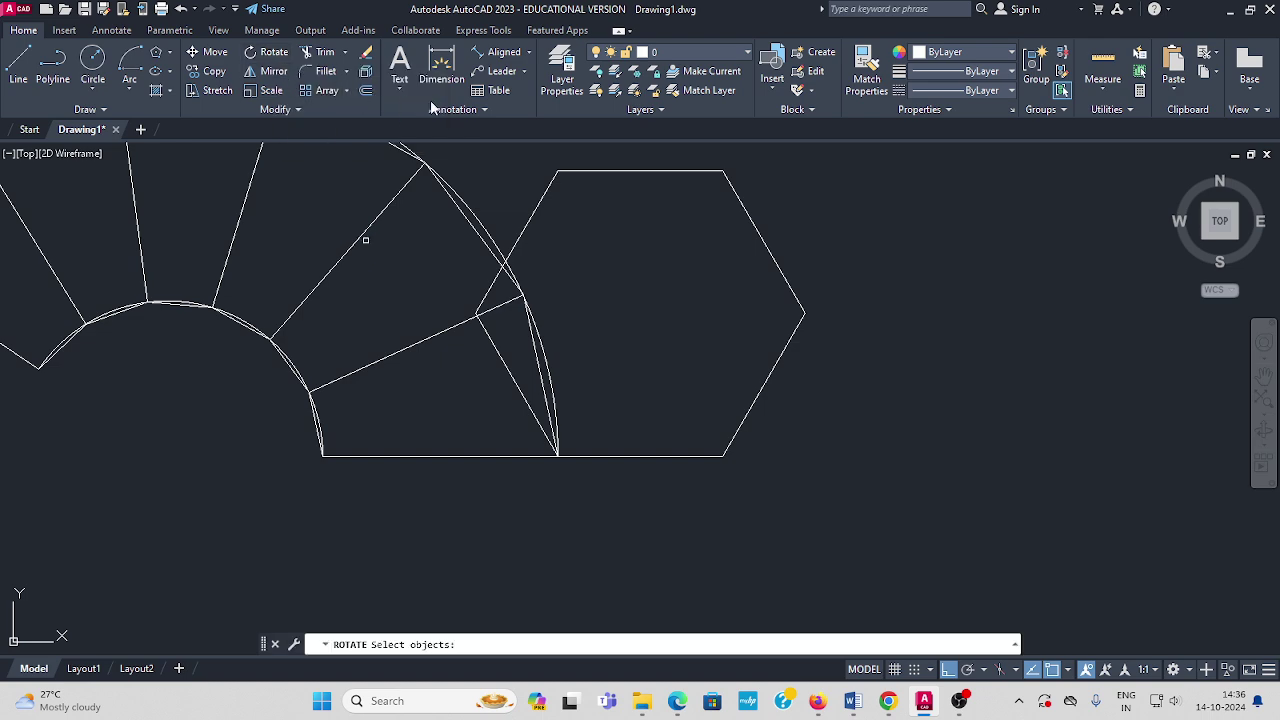
left_click(626, 172)
key("Return")
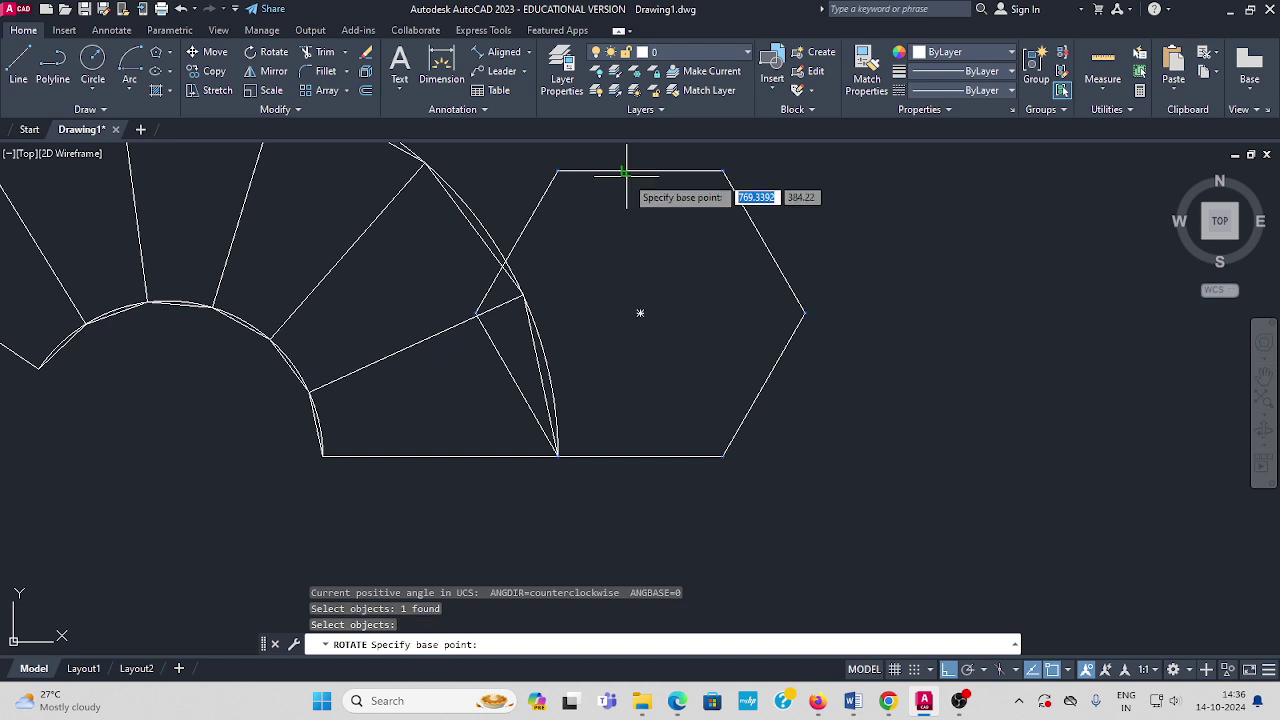
left_click(557, 456)
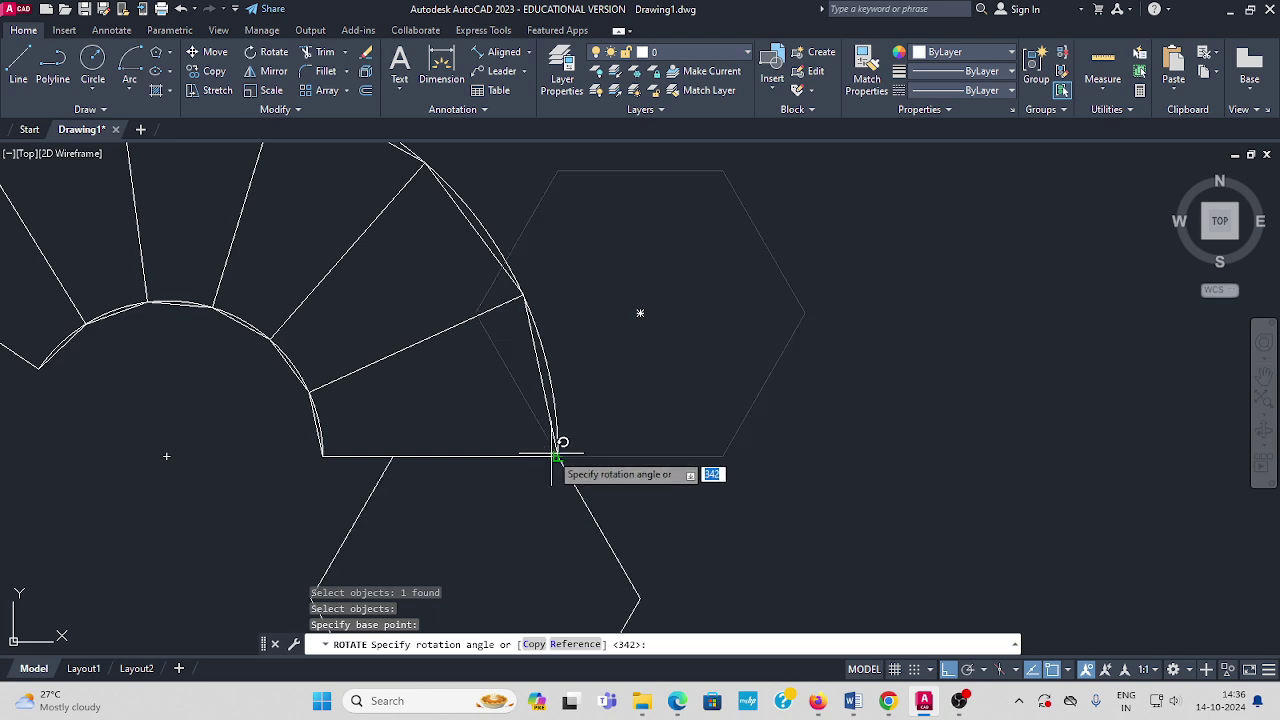
left_click(568, 644)
left_click(556, 456)
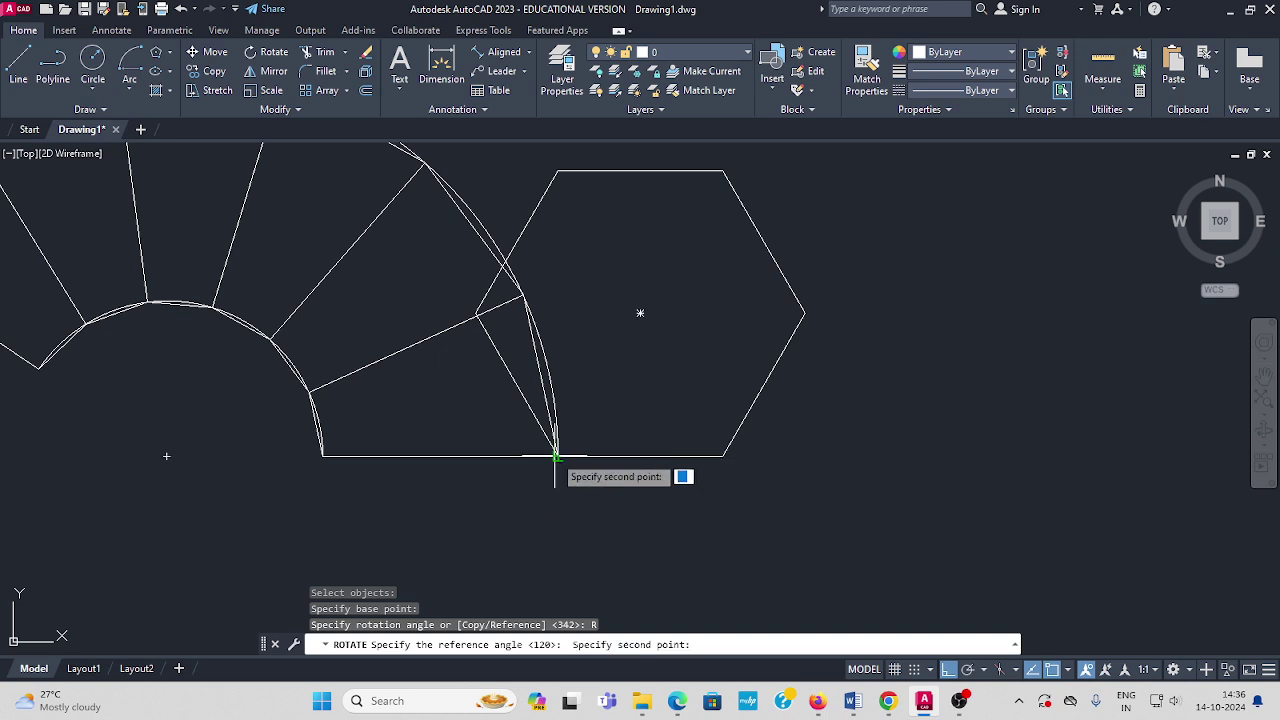
left_click(477, 312)
left_click(520, 294)
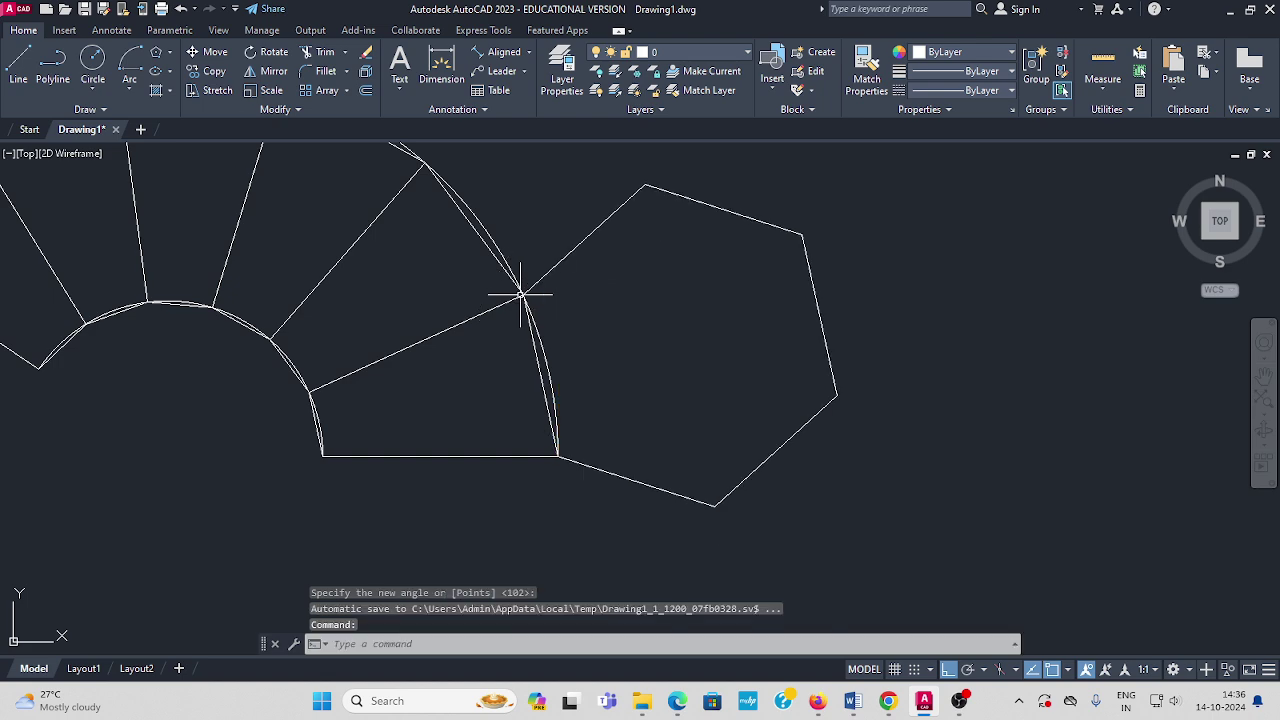
scroll(654, 298, "down", 4)
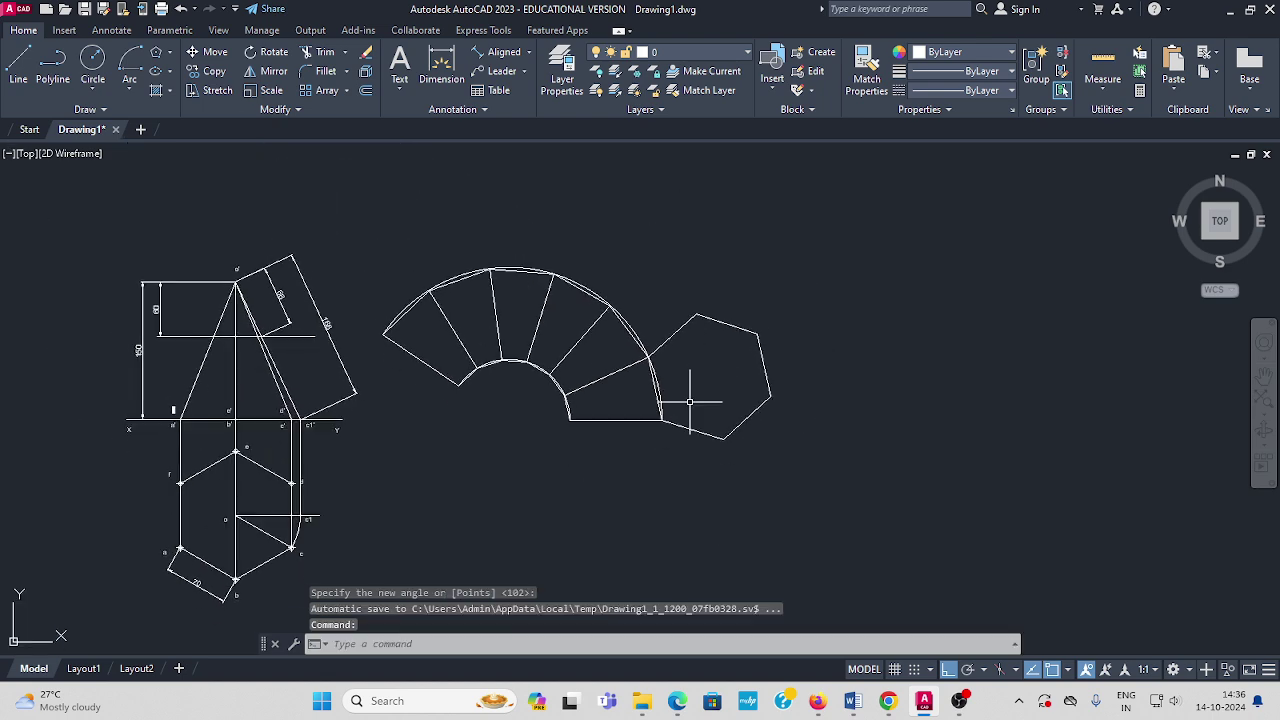
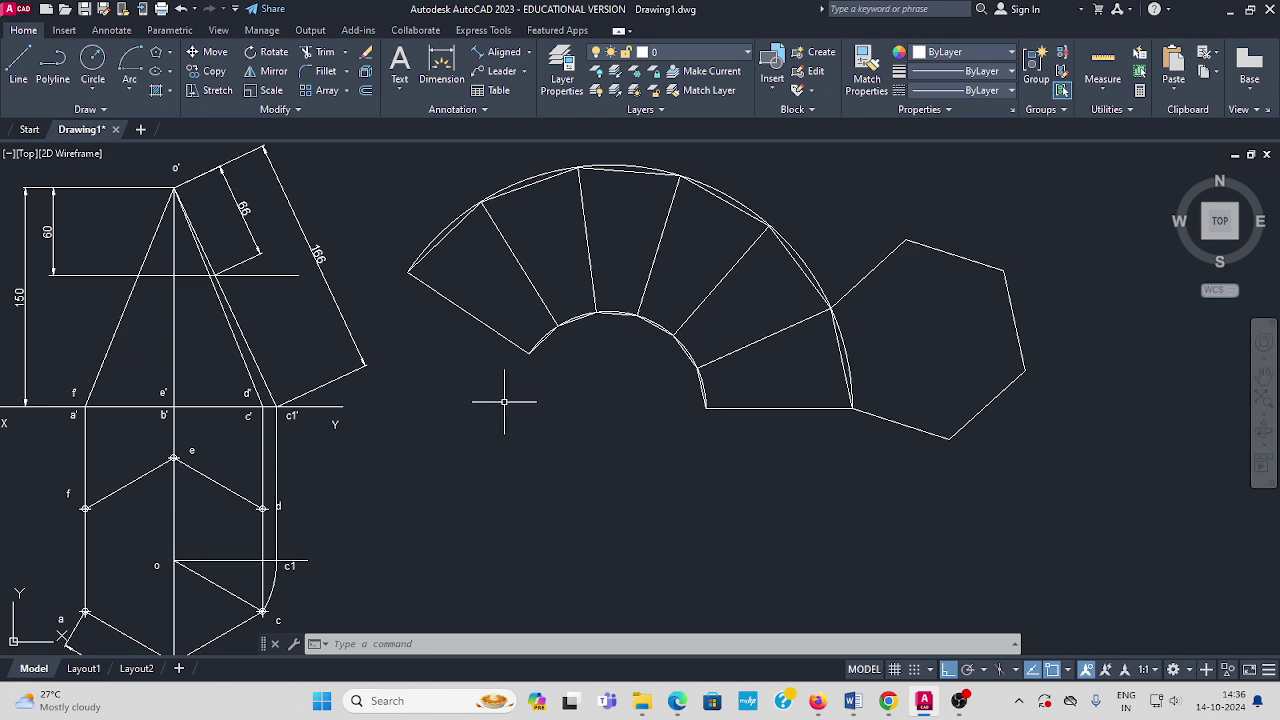
Using single-line text with height 5 and rotation 0, label the hexagon's shared lower-left corner A and its lowest corner B.
left_click(113, 31)
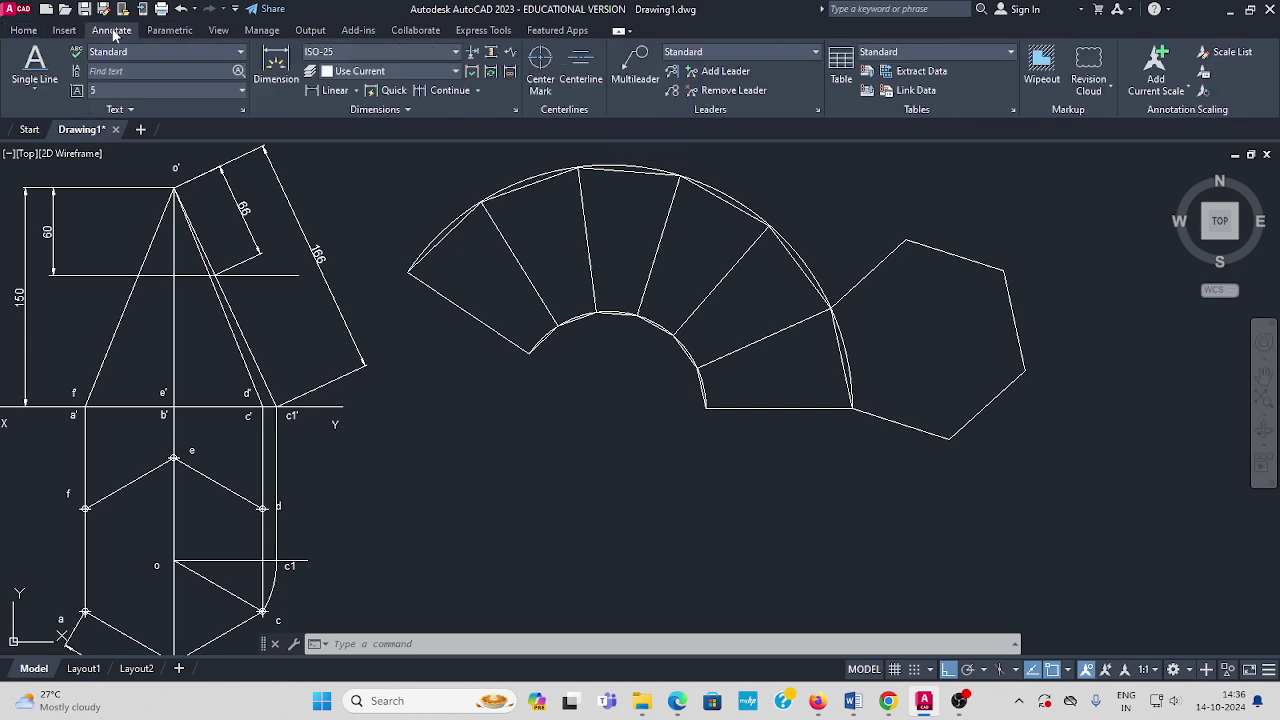
left_click(36, 89)
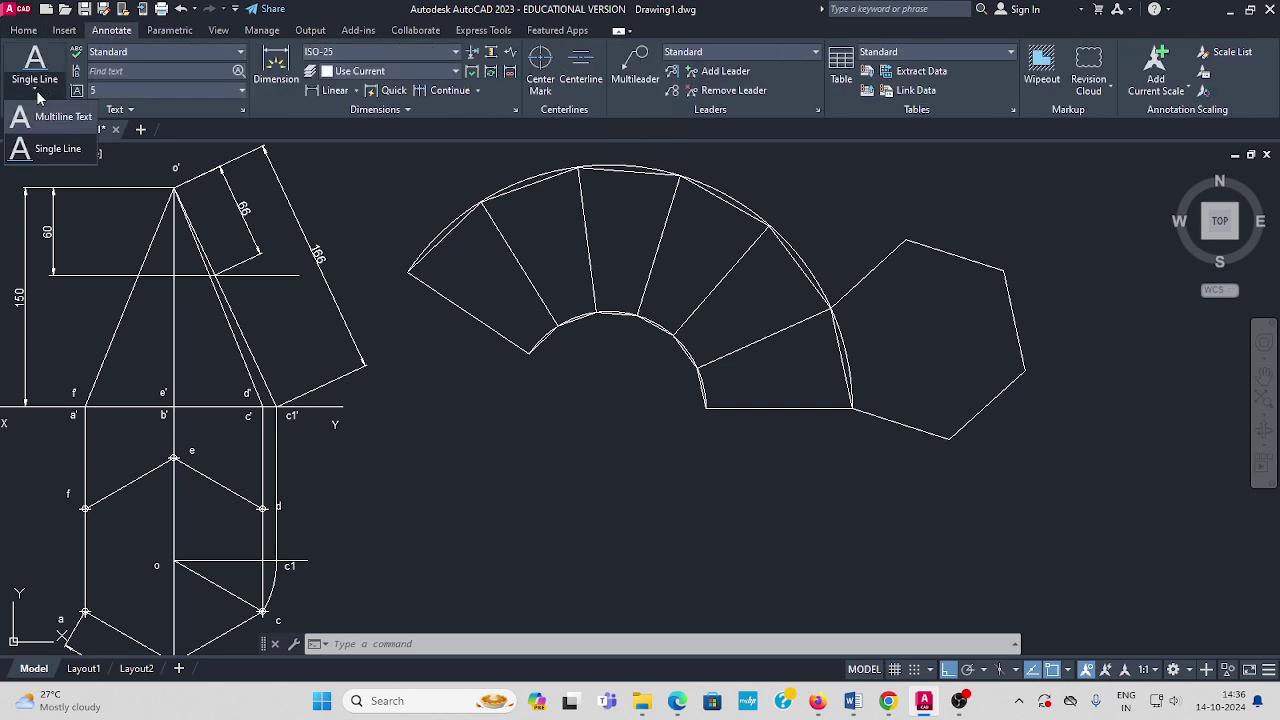
left_click(55, 150)
middle_click_drag(766, 517, 643, 524)
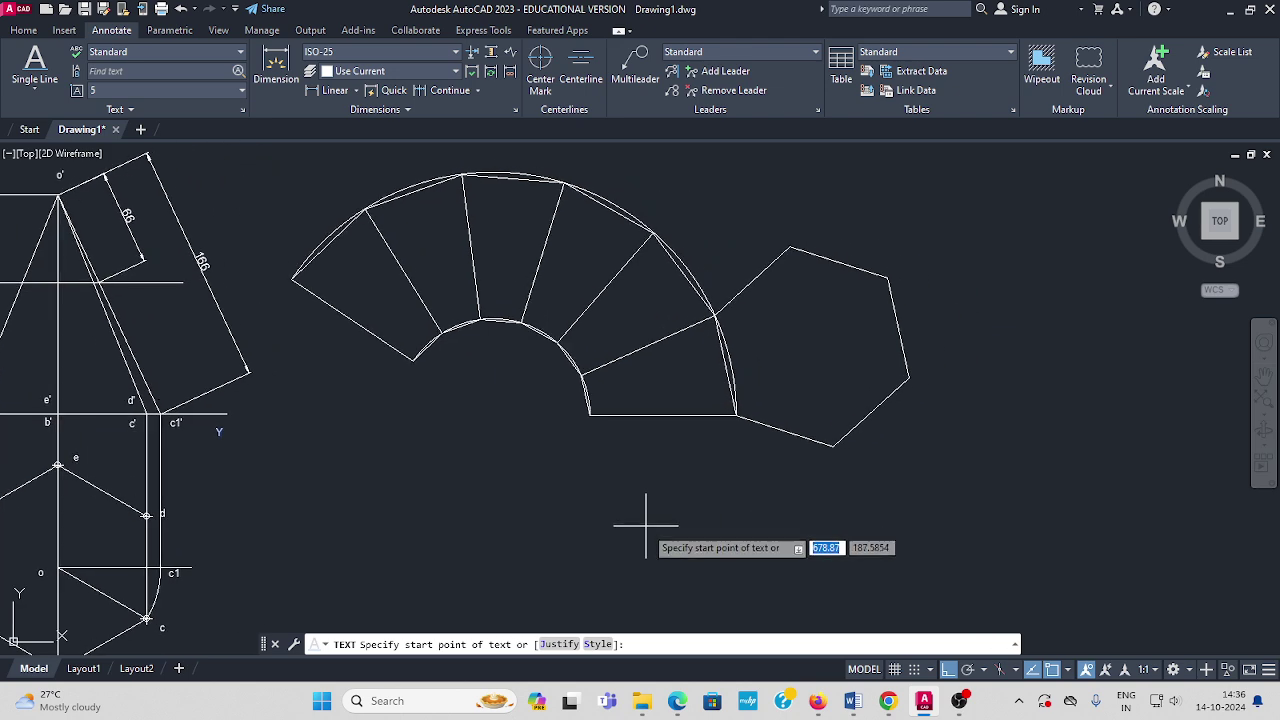
left_click(737, 442)
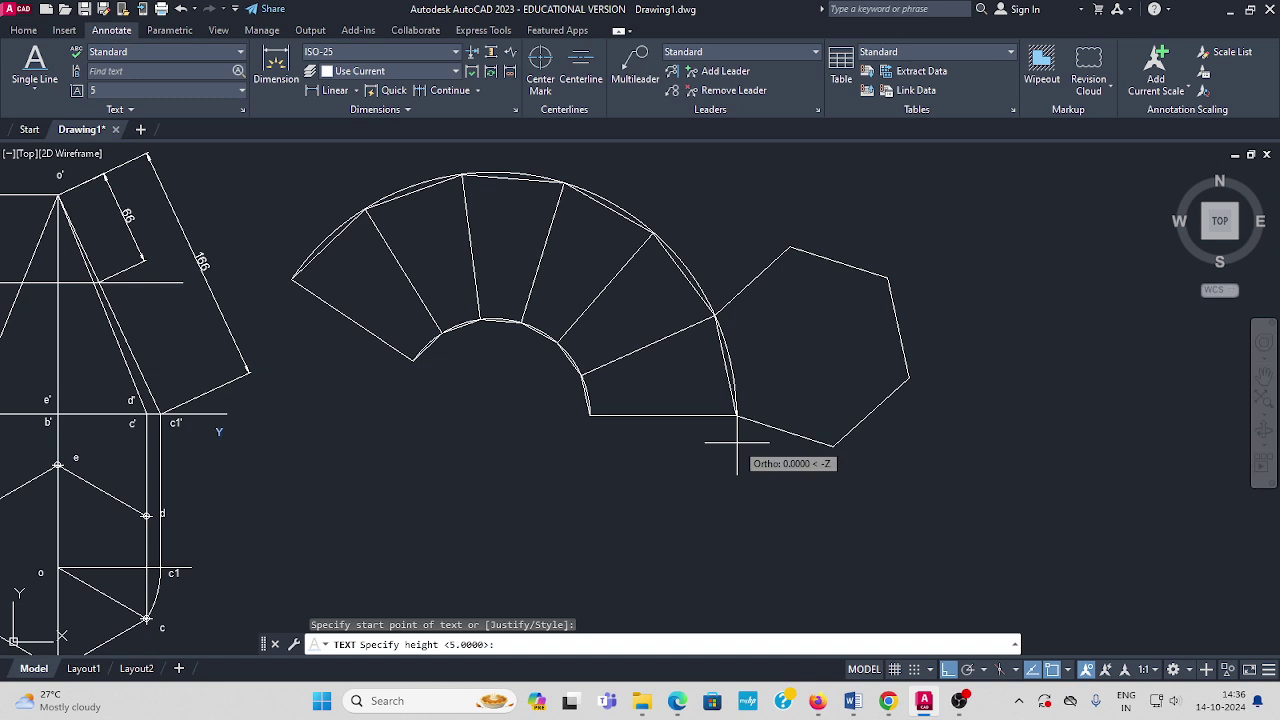
type("5")
key("Return")
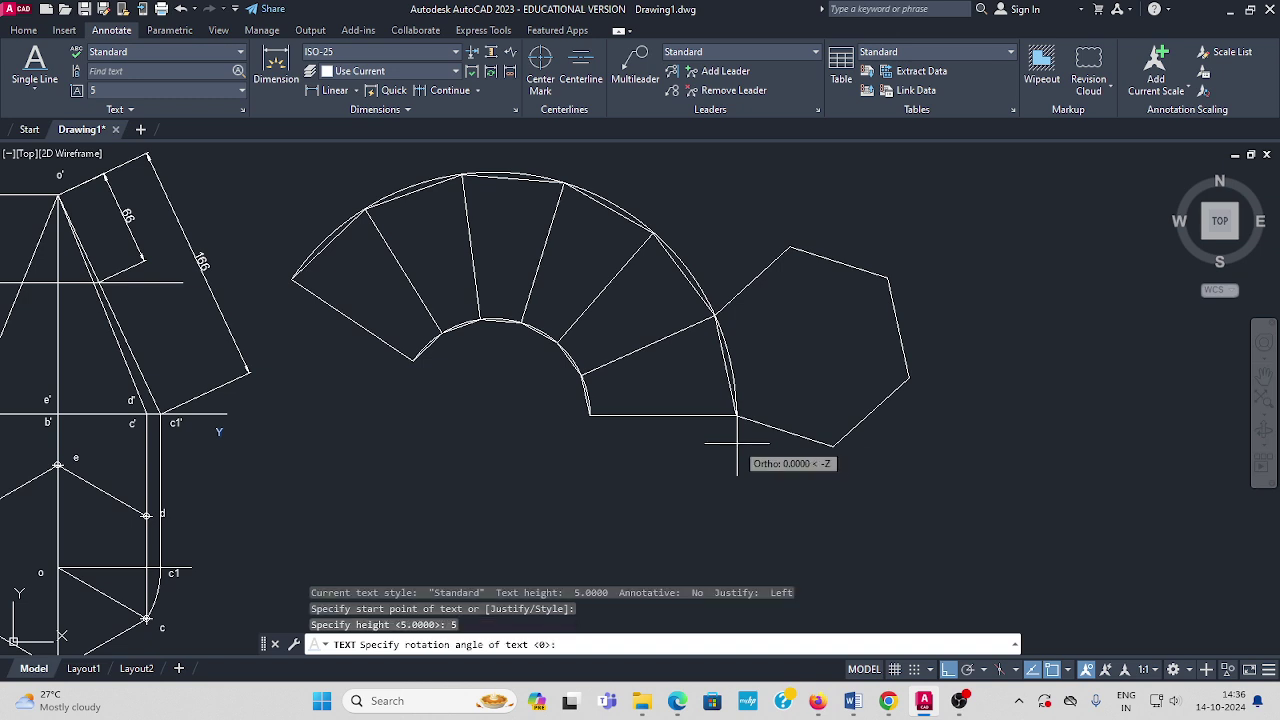
type("0")
key("Return")
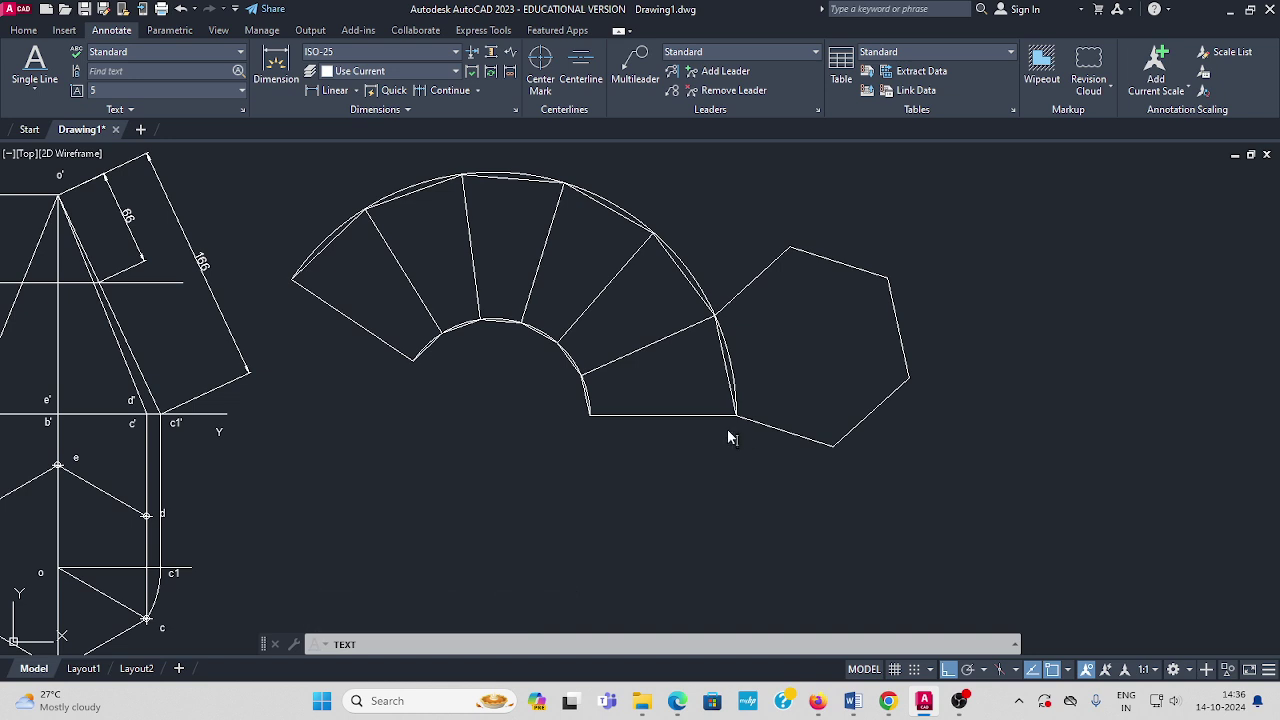
left_click(835, 467)
type("B")
Label the hexagon's remaining corners C, D, E and F counter-clockwise from corner B.
left_click(917, 386)
type("C")
left_click(898, 278)
type("D")
left_click(790, 222)
type("E")
left_click(717, 293)
type("F")
Label the division points along the development's outer arc A, B, C, D, E, F and A, starting from its left end.
middle_click_drag(496, 317, 645, 362)
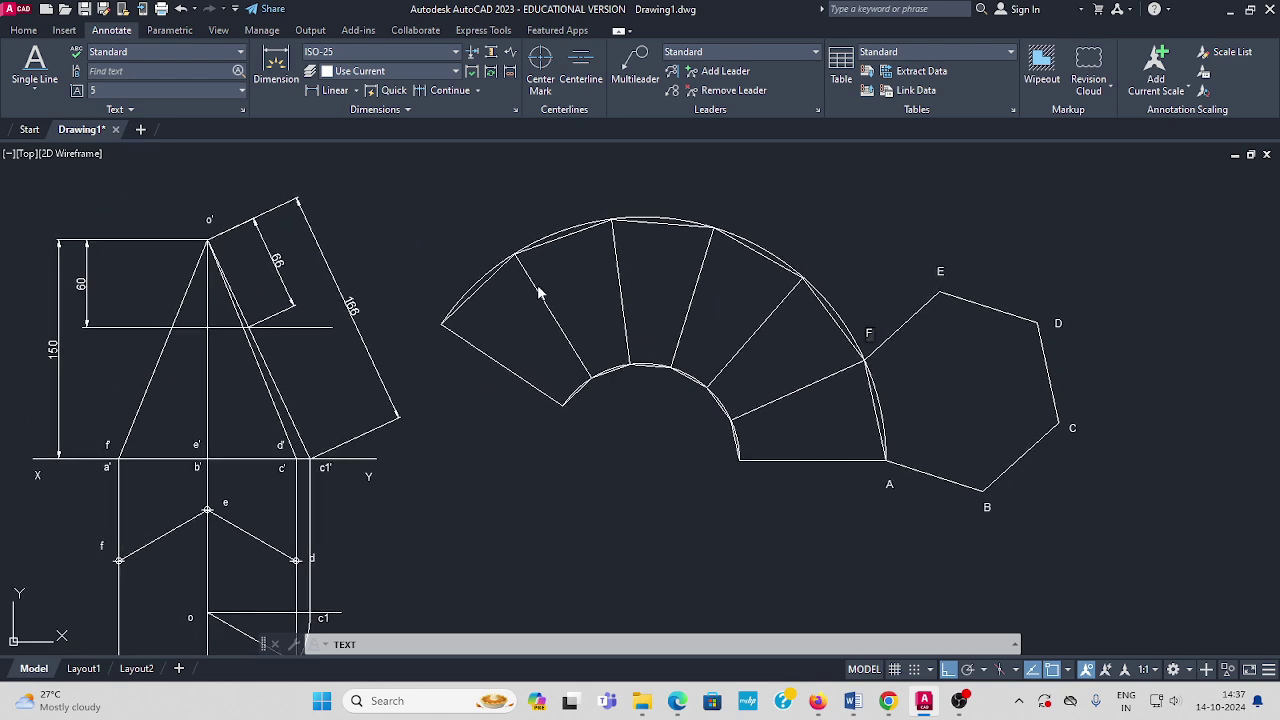
left_click(432, 337)
type("A")
left_click(507, 243)
type("B")
left_click(608, 200)
type("C")
left_click(719, 212)
left_click(880, 366)
left_click(895, 448)
Add the label O below the development's inner arc and erase the stray text near the arc centre.
left_click(645, 446)
type("0")
key("Escape")
left_click(650, 445)
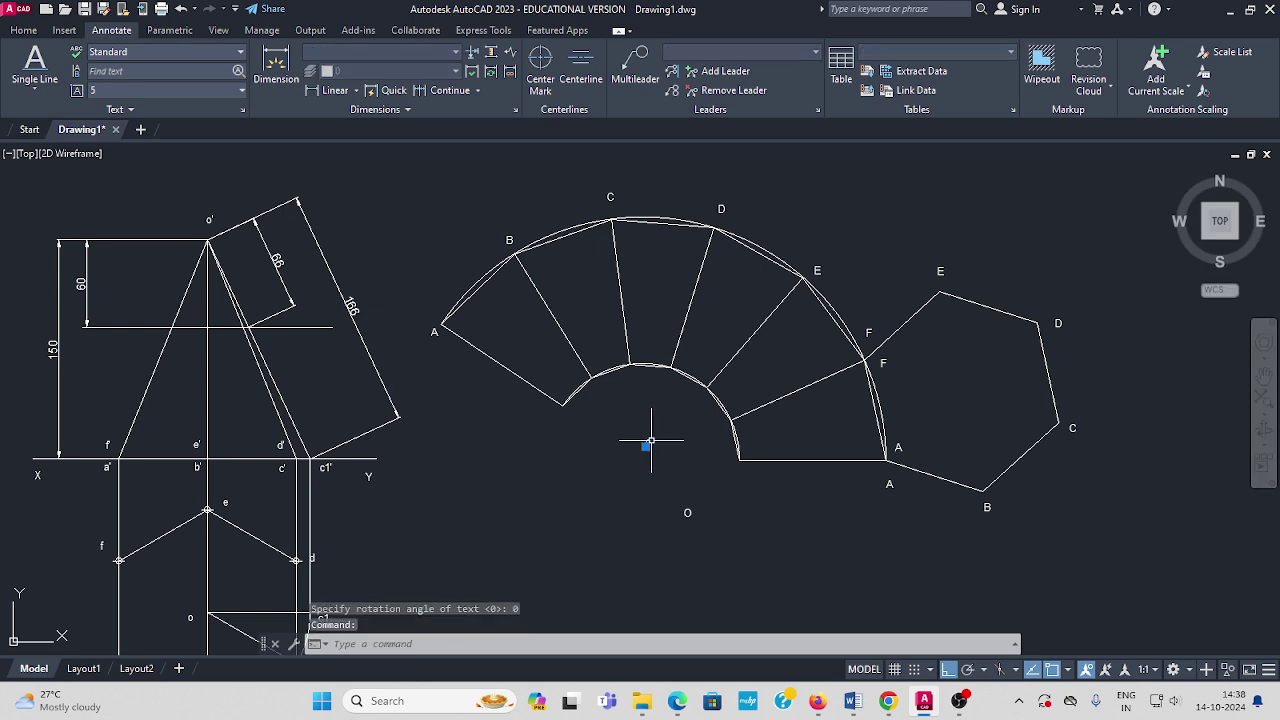
key("Delete")
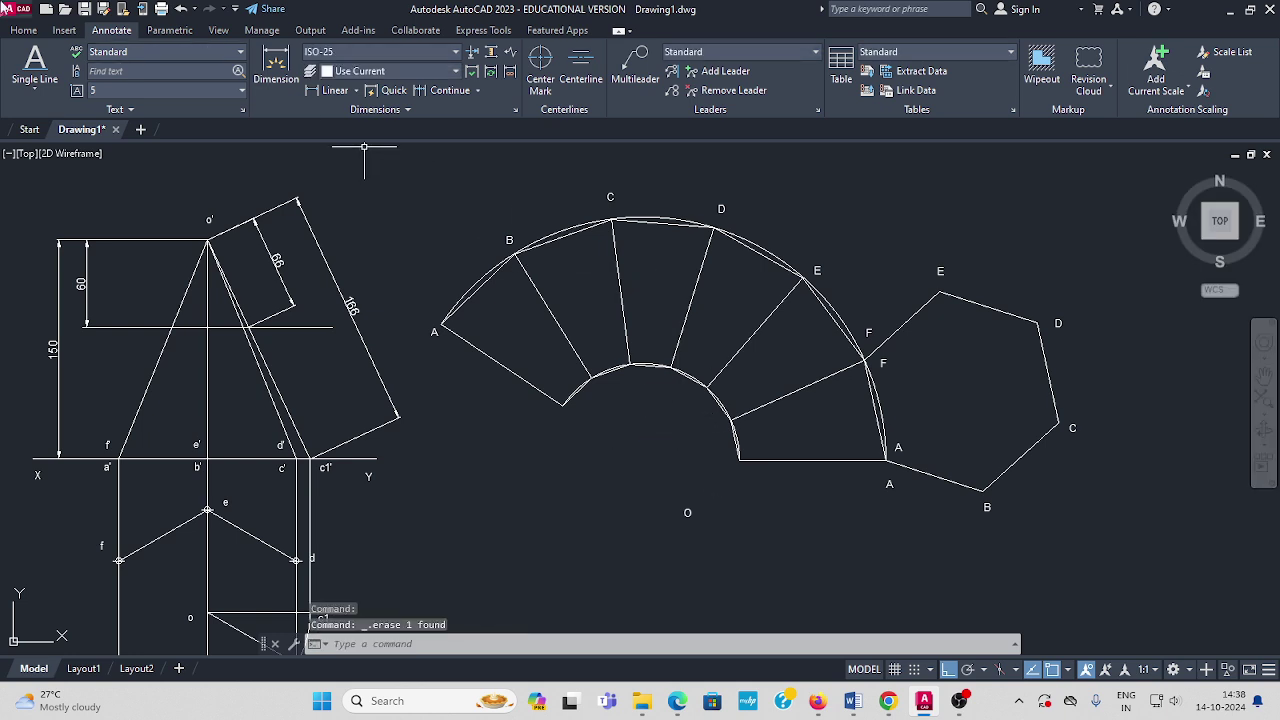
Draw a horizontal line from the arcs' centre to the inner end of the development's horizontal edge.
left_click(25, 31)
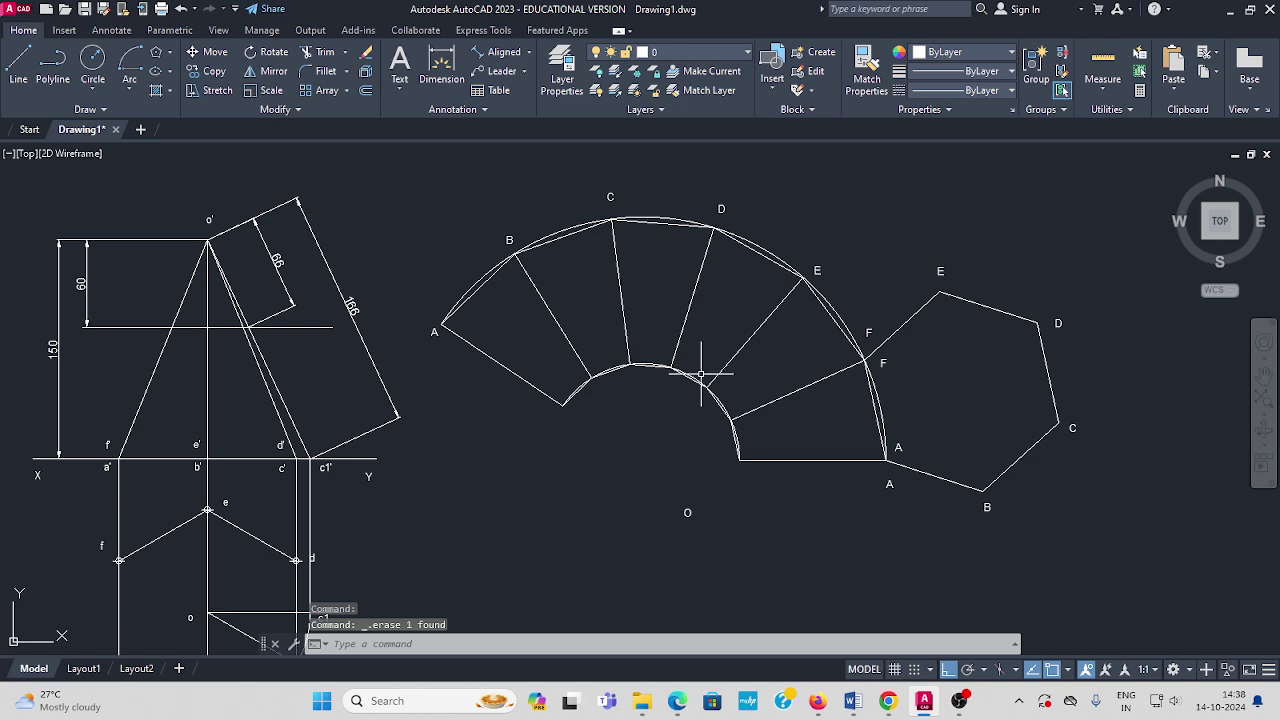
left_click(18, 65)
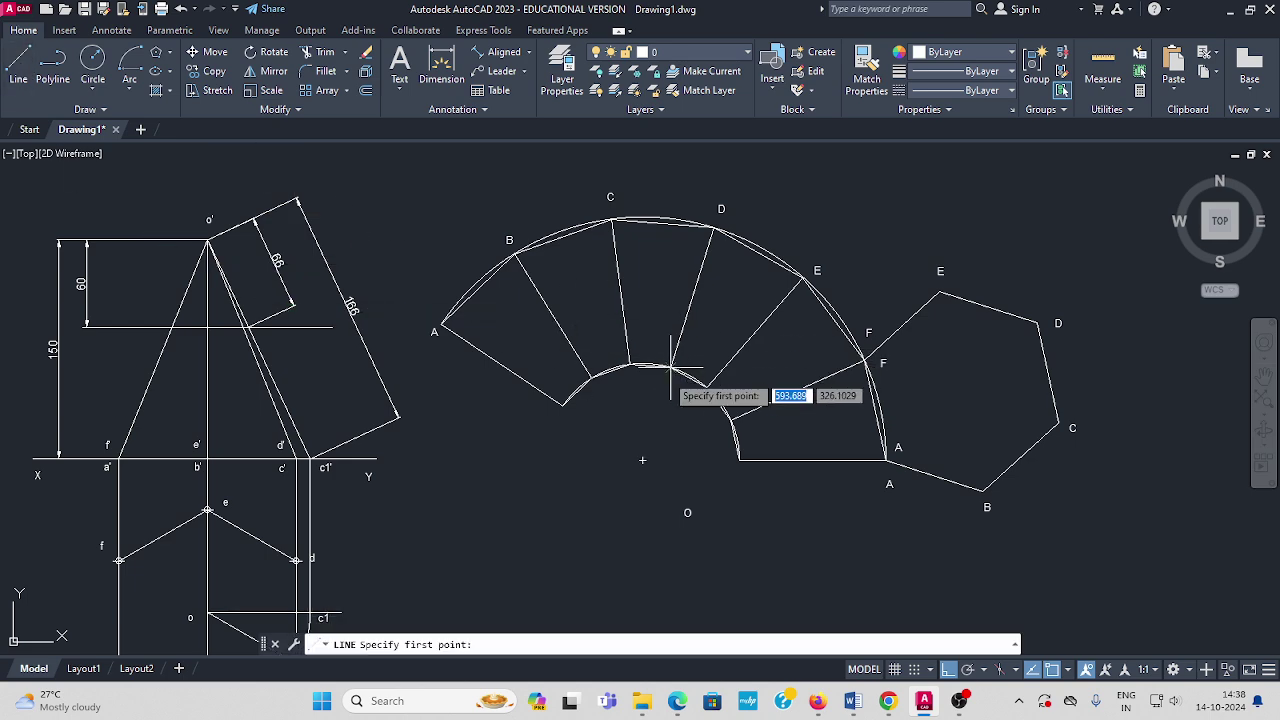
left_click(642, 460)
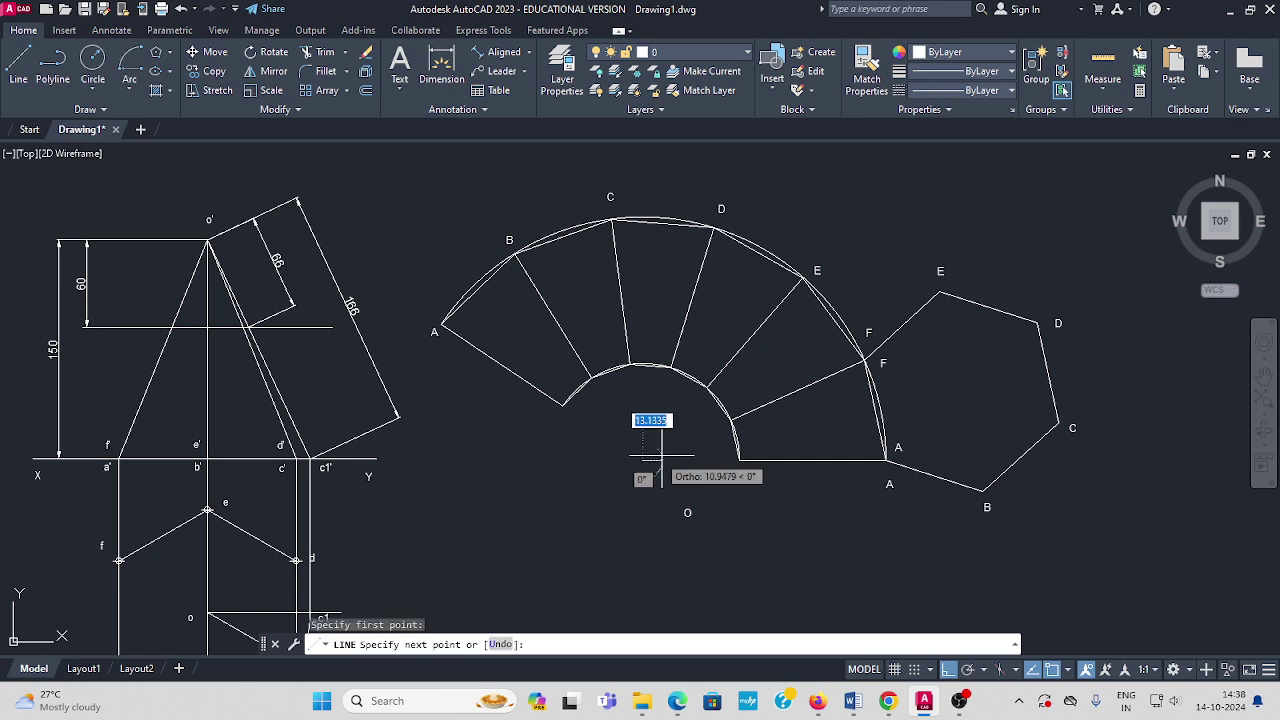
left_click(738, 460)
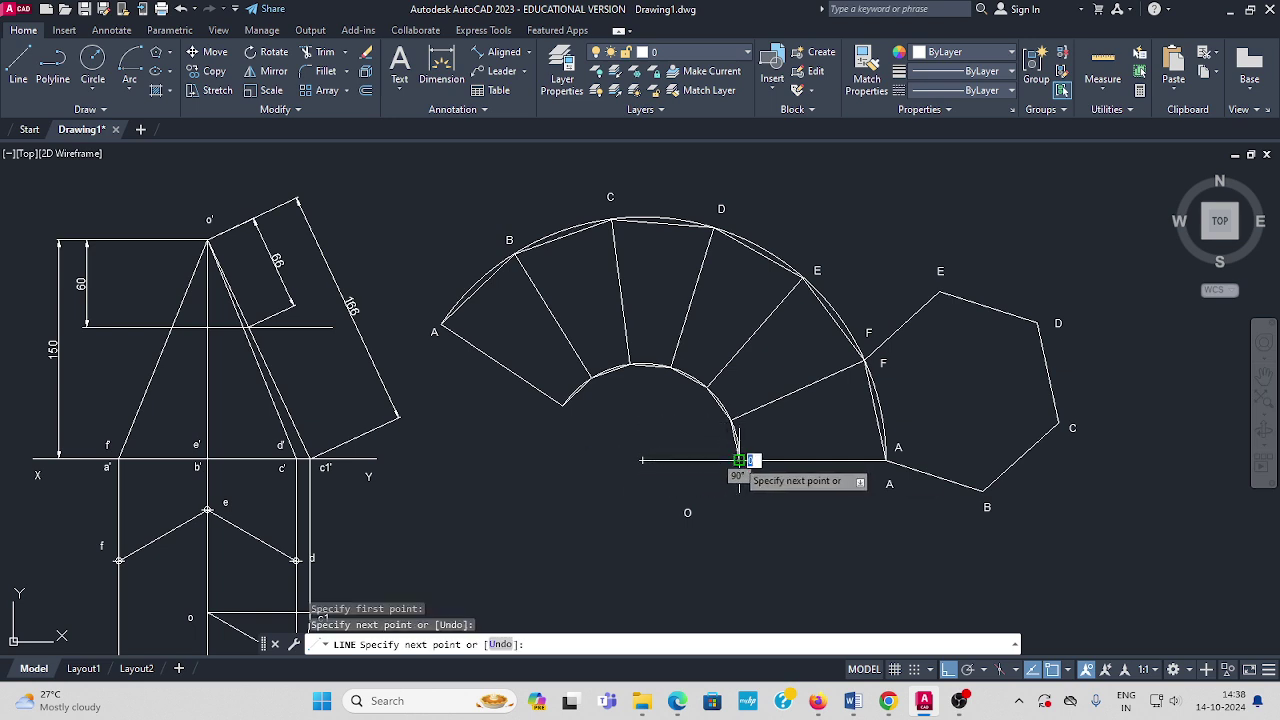
key("Escape")
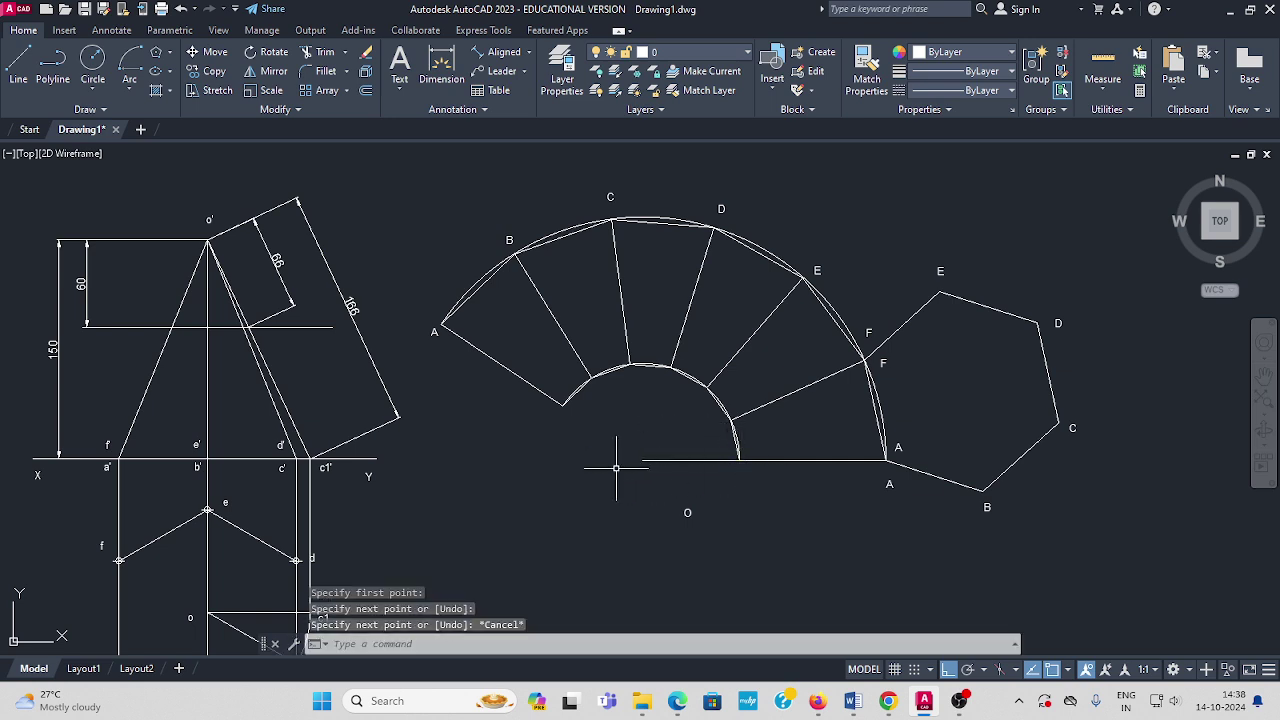
Move the label O freely, with Ortho off, to just beside the centre end of the horizontal line.
left_click(216, 55)
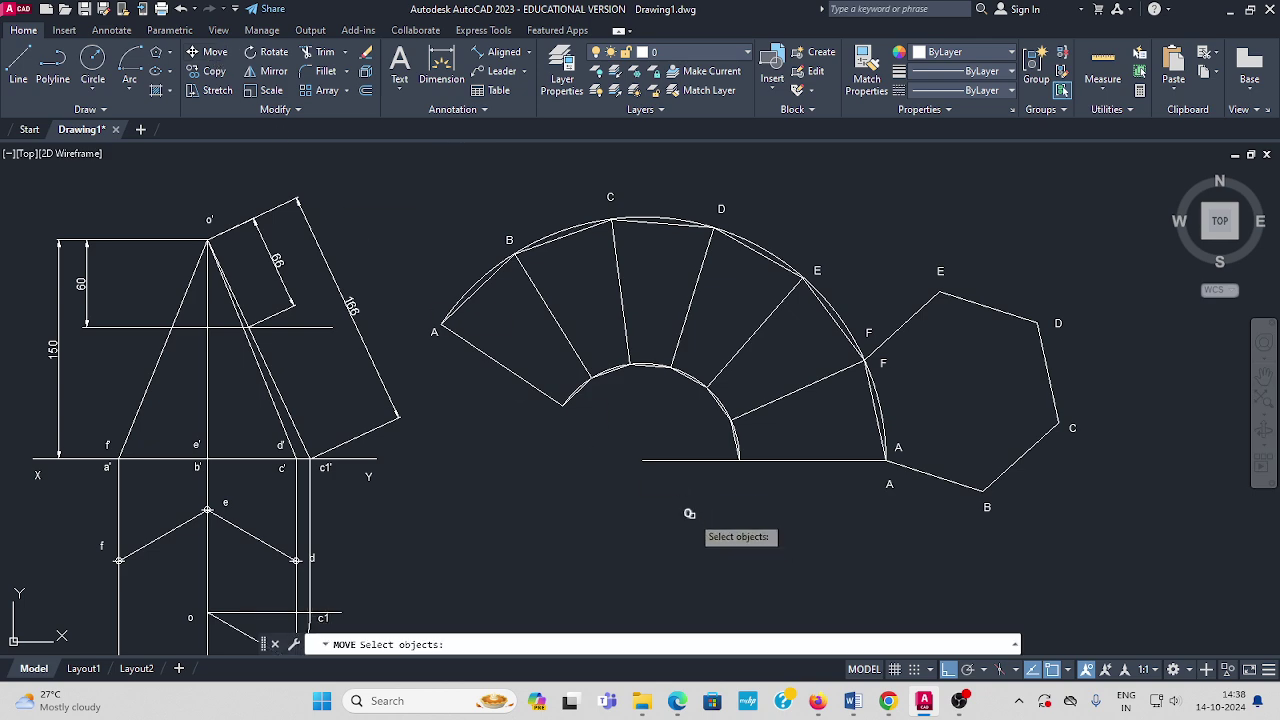
left_click(688, 513)
key("Return")
scroll(686, 512, "up", 4)
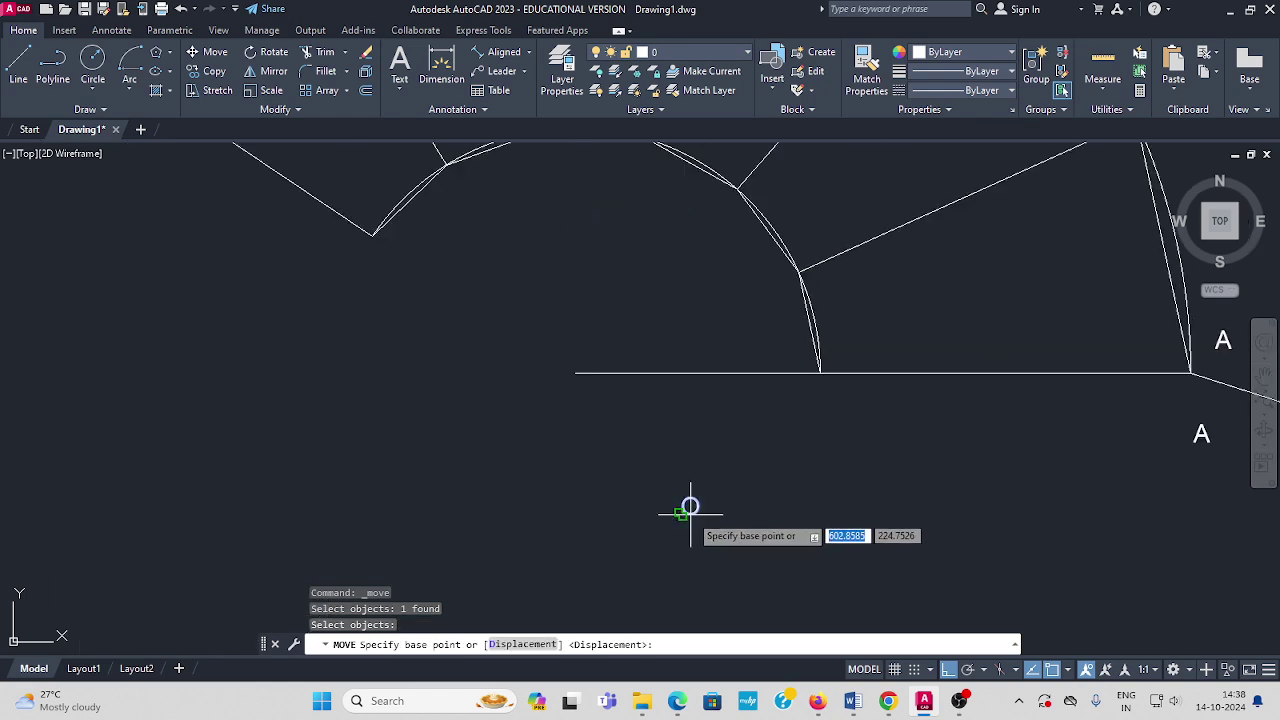
left_click(690, 508)
key("F8")
left_click(543, 374)
scroll(605, 430, "down", 4)
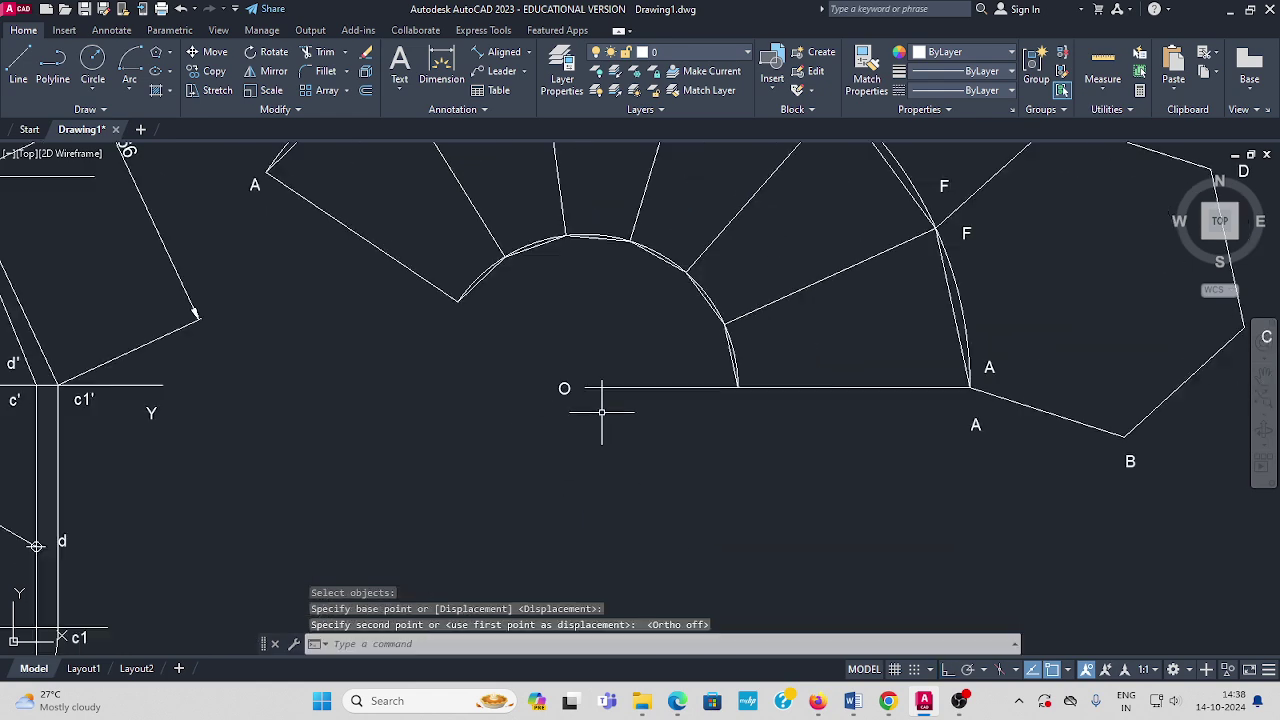
Change the colour of the whole development, including the attached hexagon and its labels, to Yellow.
scroll(611, 440, "down", 2)
scroll(623, 449, "up", 2)
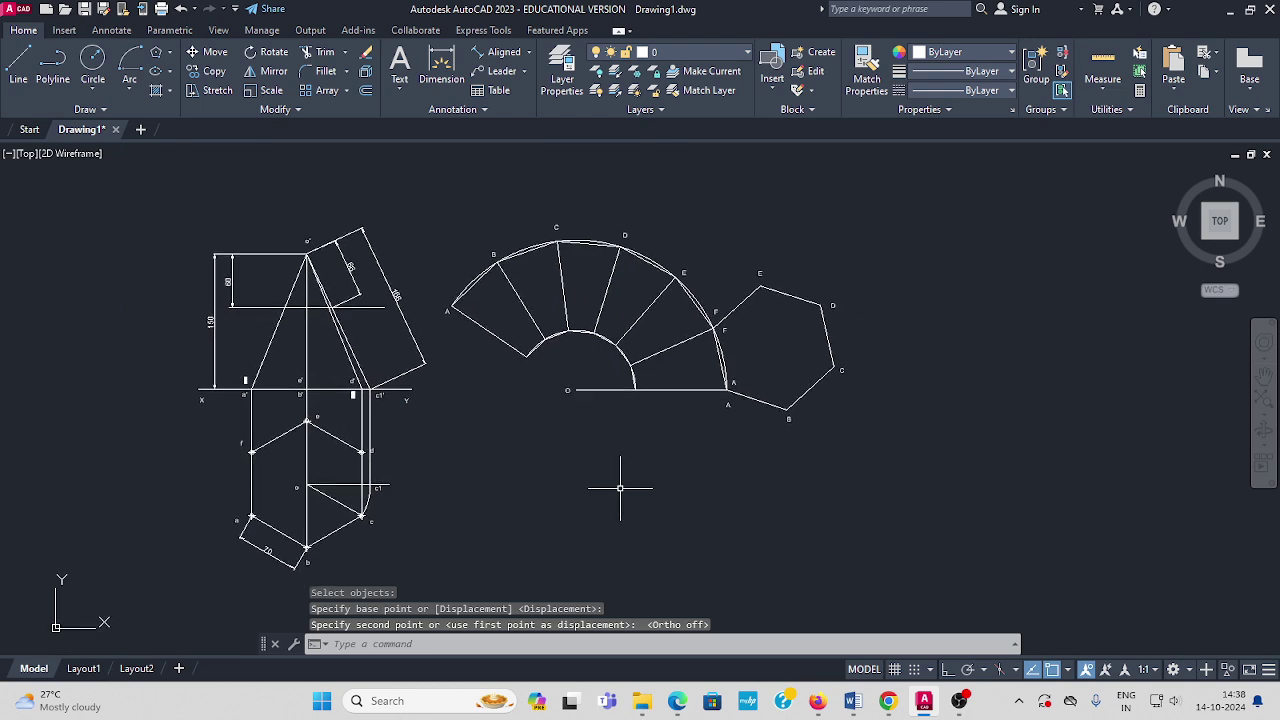
mouse_move(469, 450)
middle_mouse_down()
mouse_move(471, 429)
mouse_move(529, 417)
middle_mouse_up()
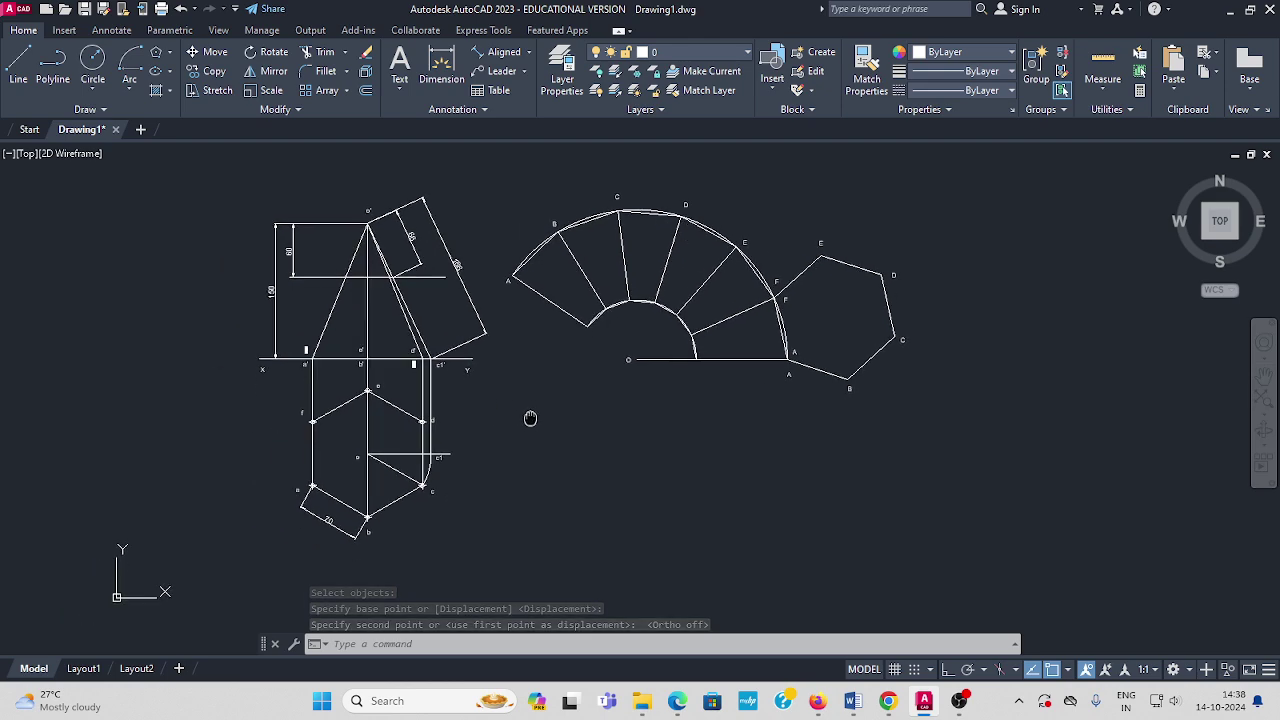
middle_click_drag(603, 435, 523, 456)
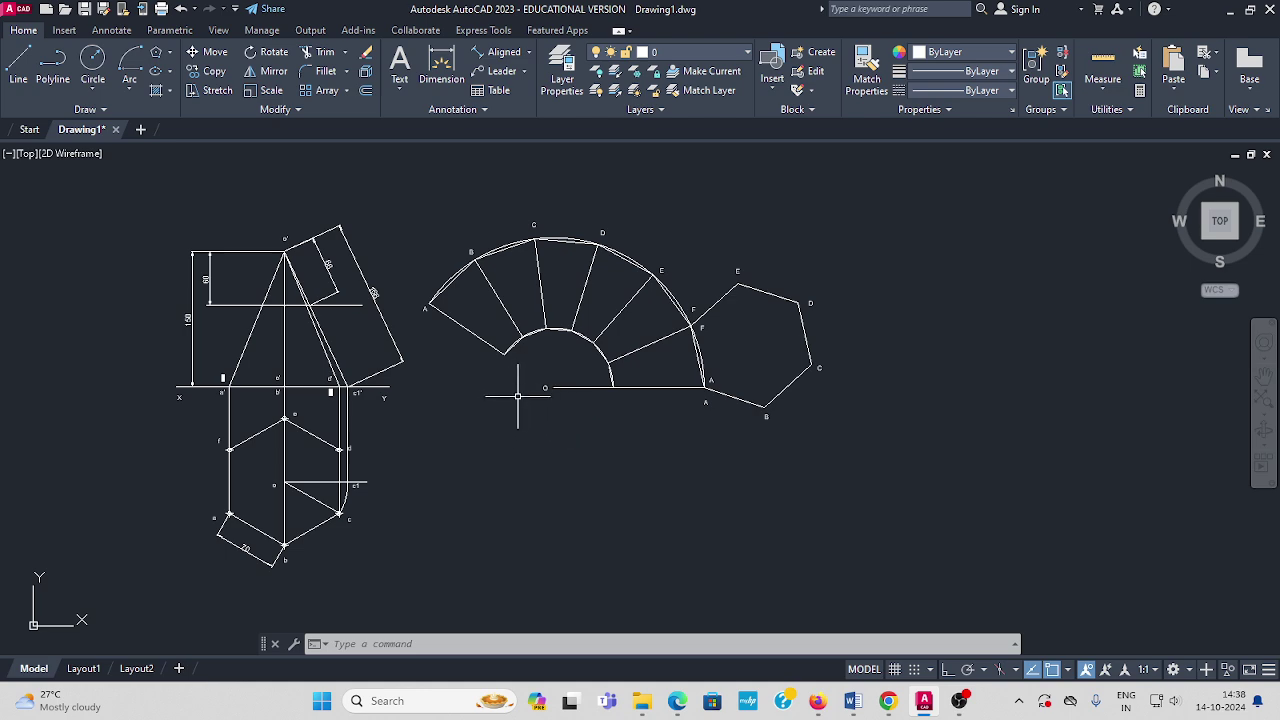
left_click(413, 202)
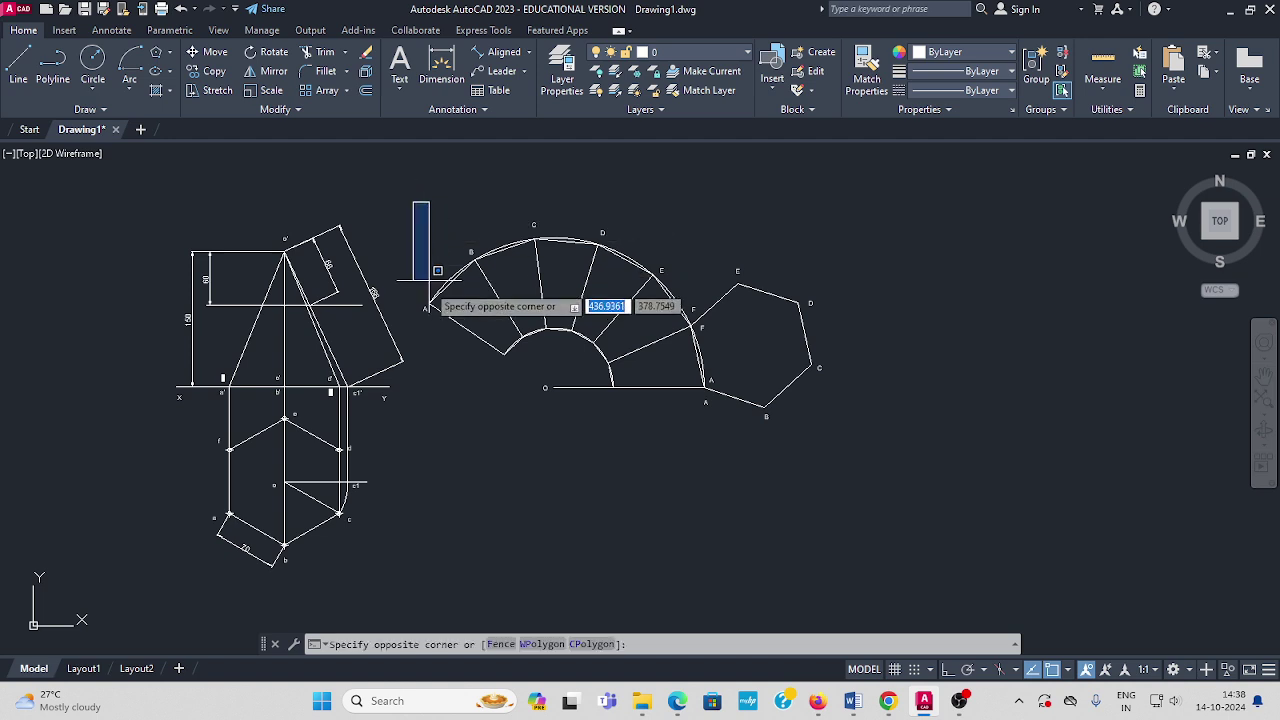
left_click(860, 438)
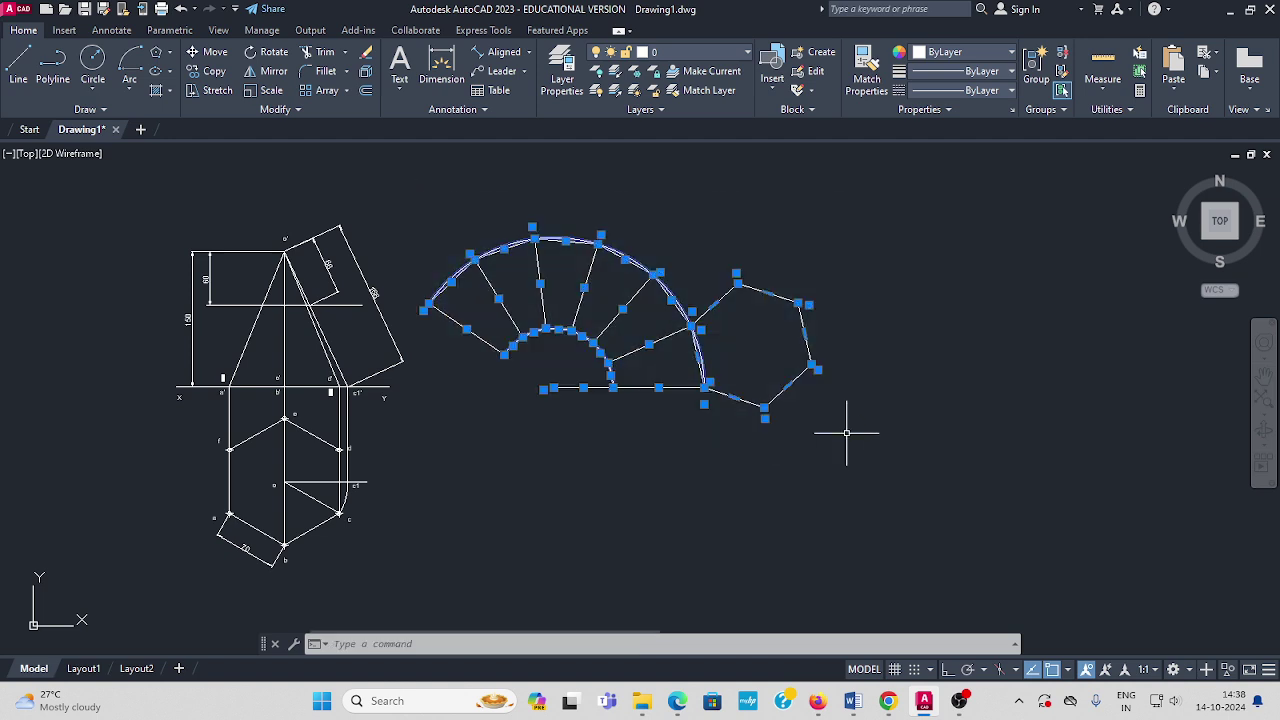
left_click(1011, 52)
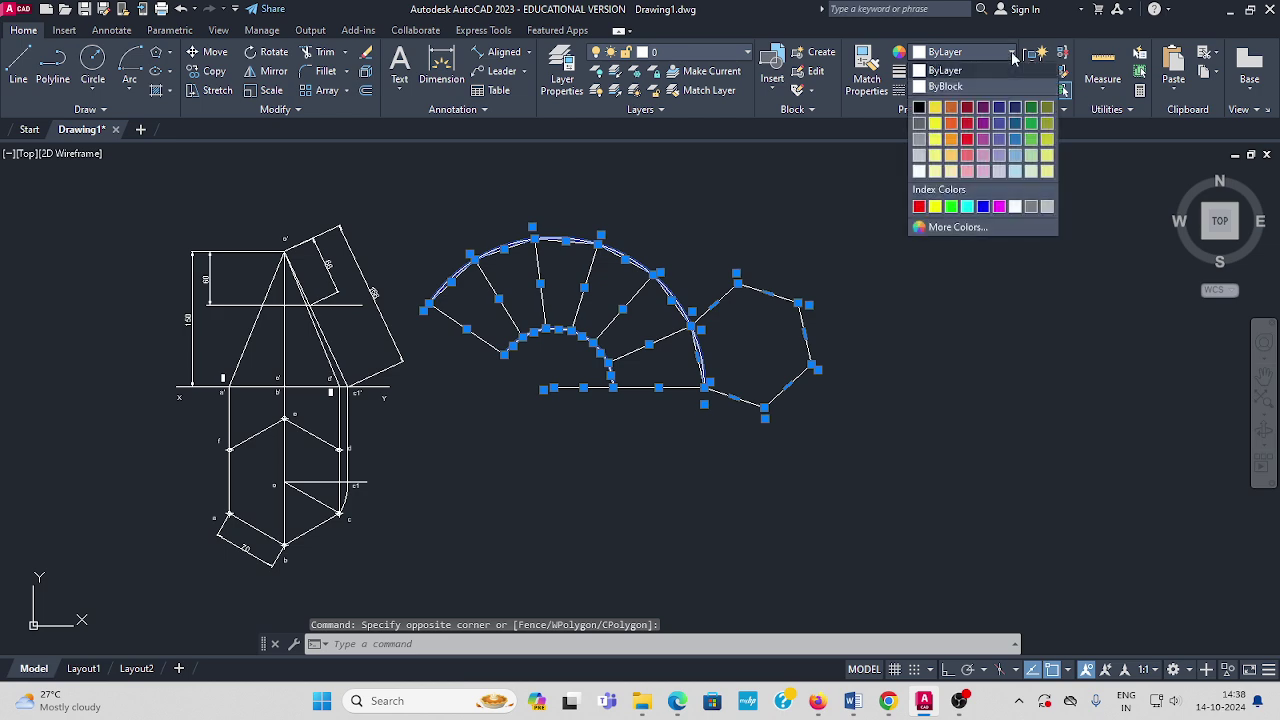
left_click(936, 206)
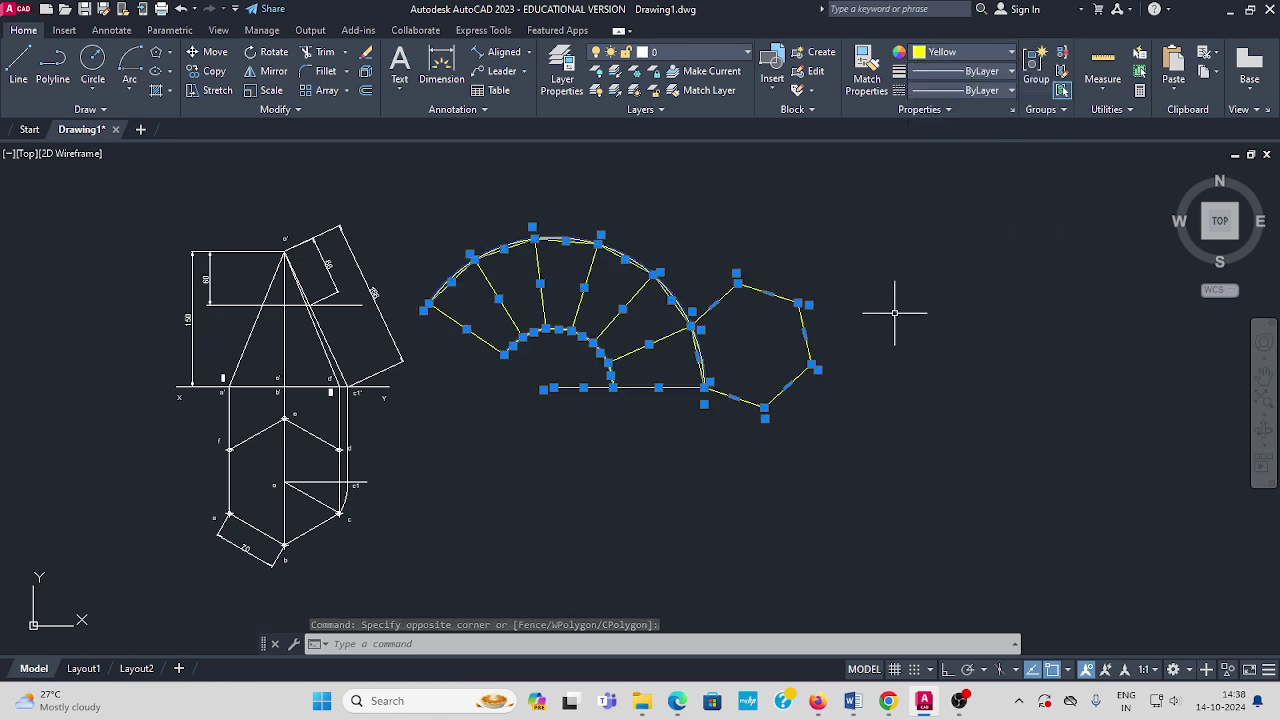
key("Escape")
scroll(580, 396, "up", 2)
middle_click_drag(508, 391, 645, 411)
scroll(594, 429, "down", 2)
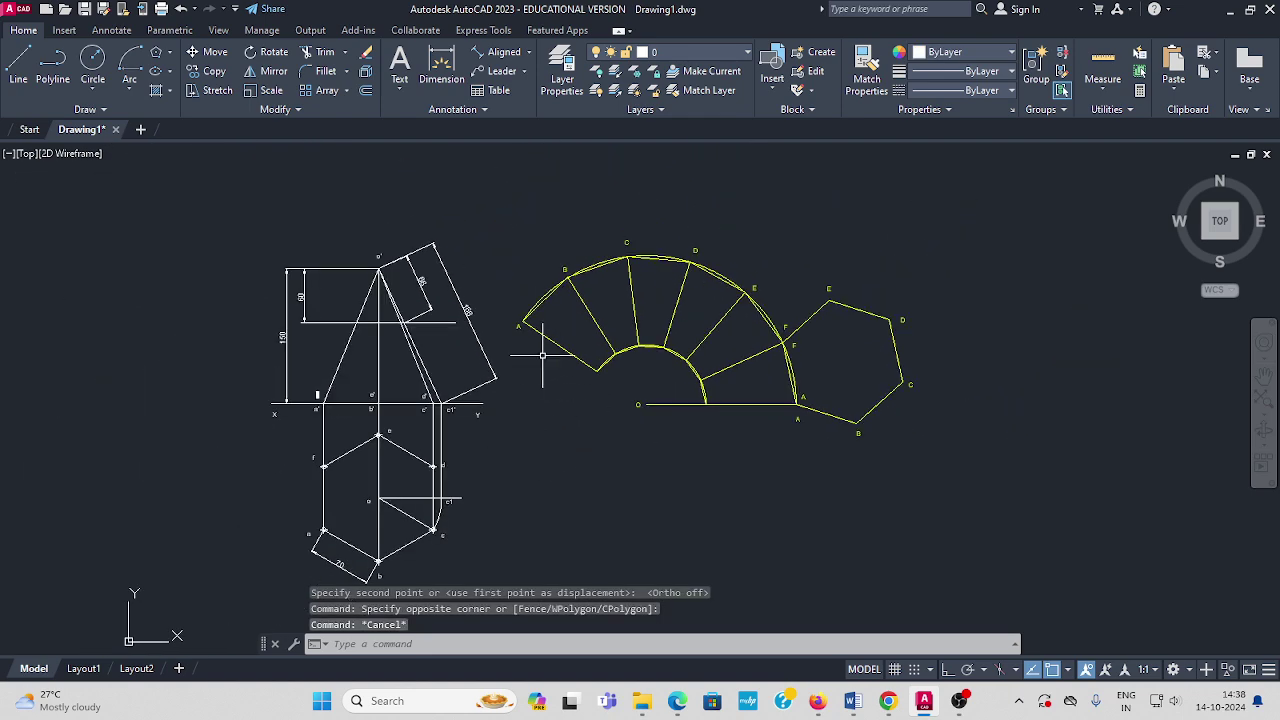
middle_click_drag(563, 460, 521, 429)
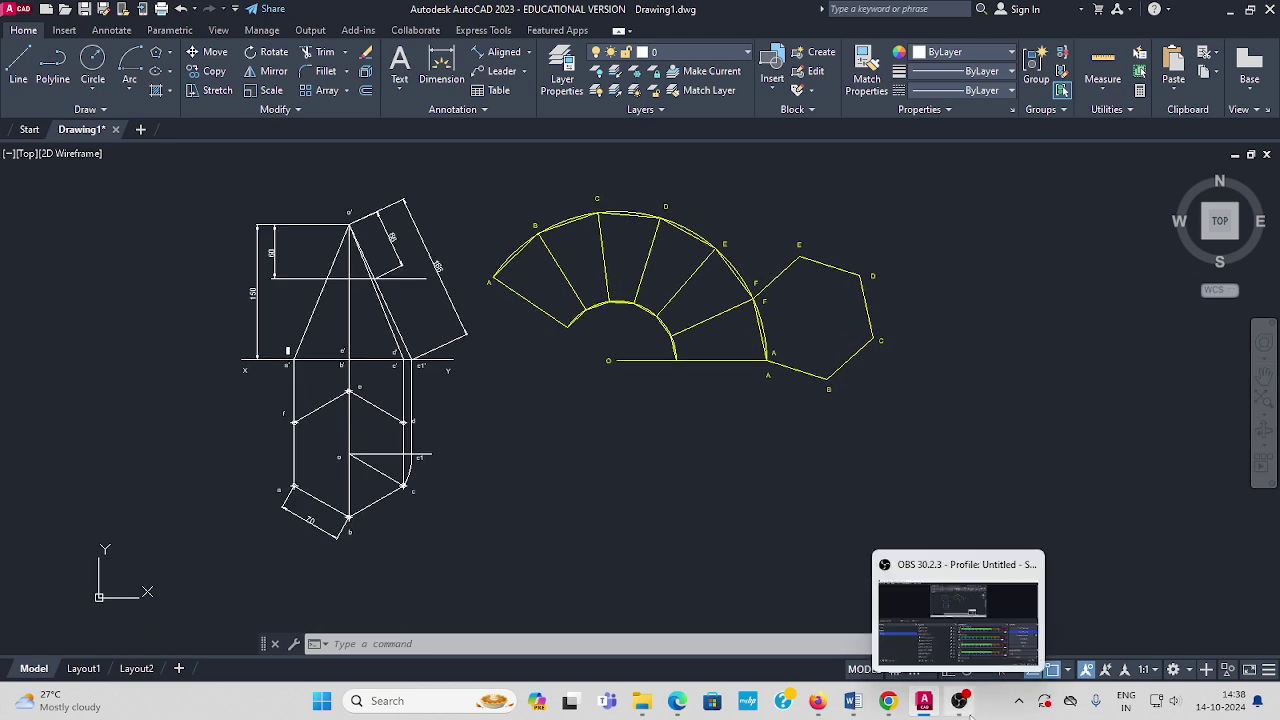